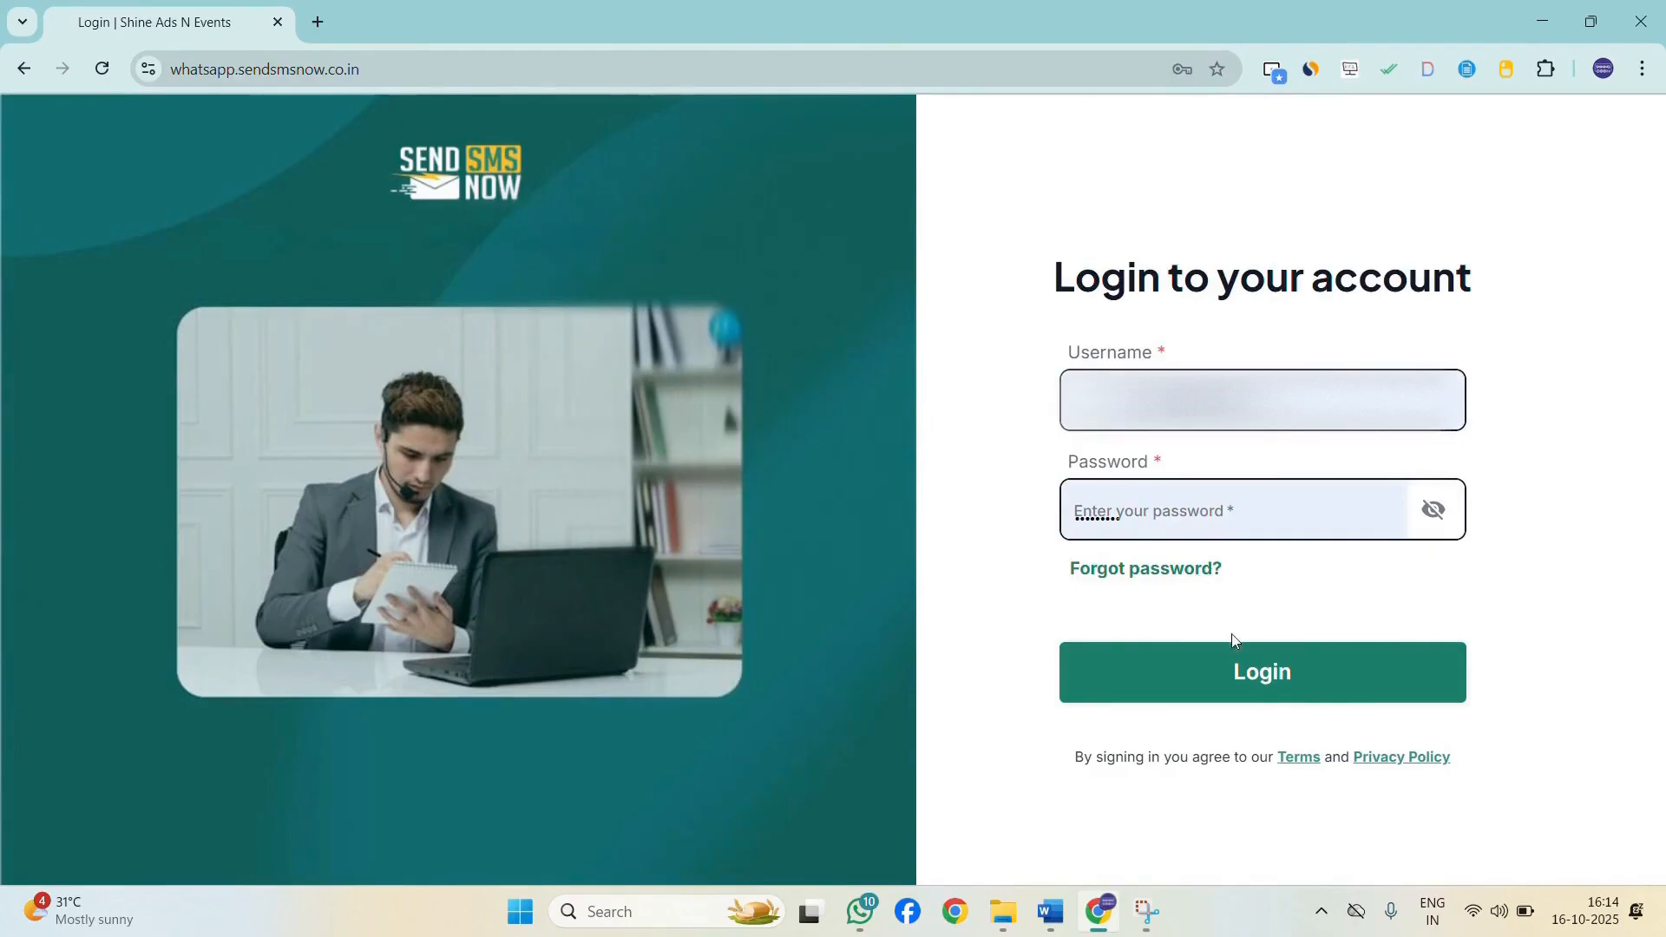
# Log in to the account and open the Templates page.
pyautogui.click(1314, 690)
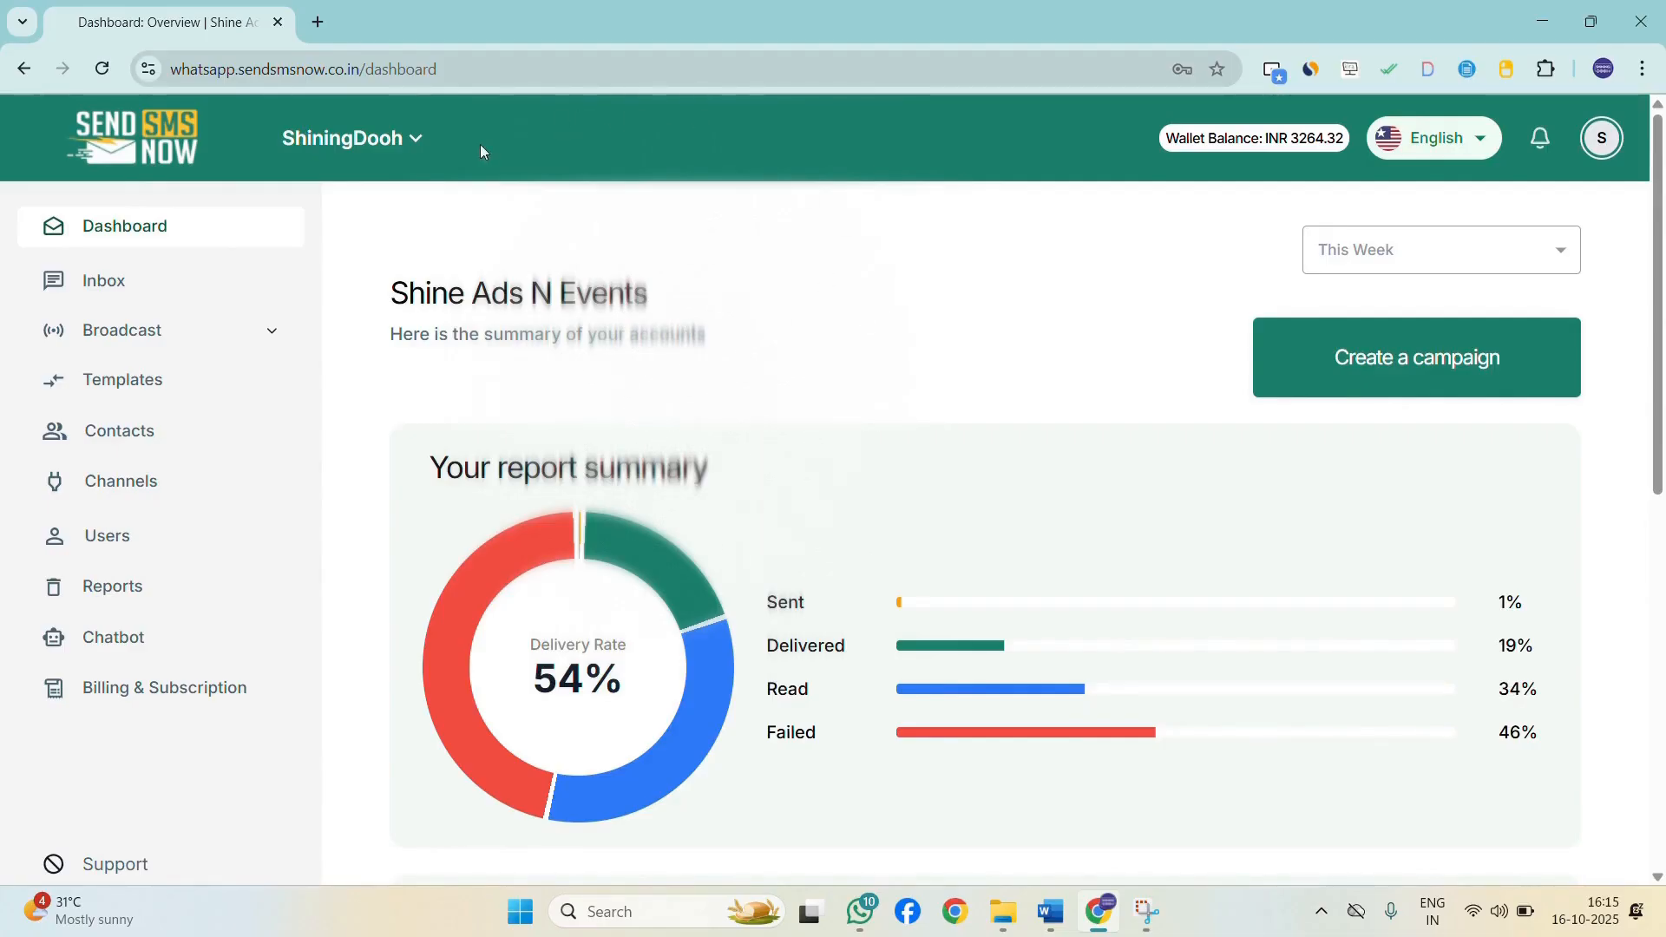
pyautogui.click(163, 382)
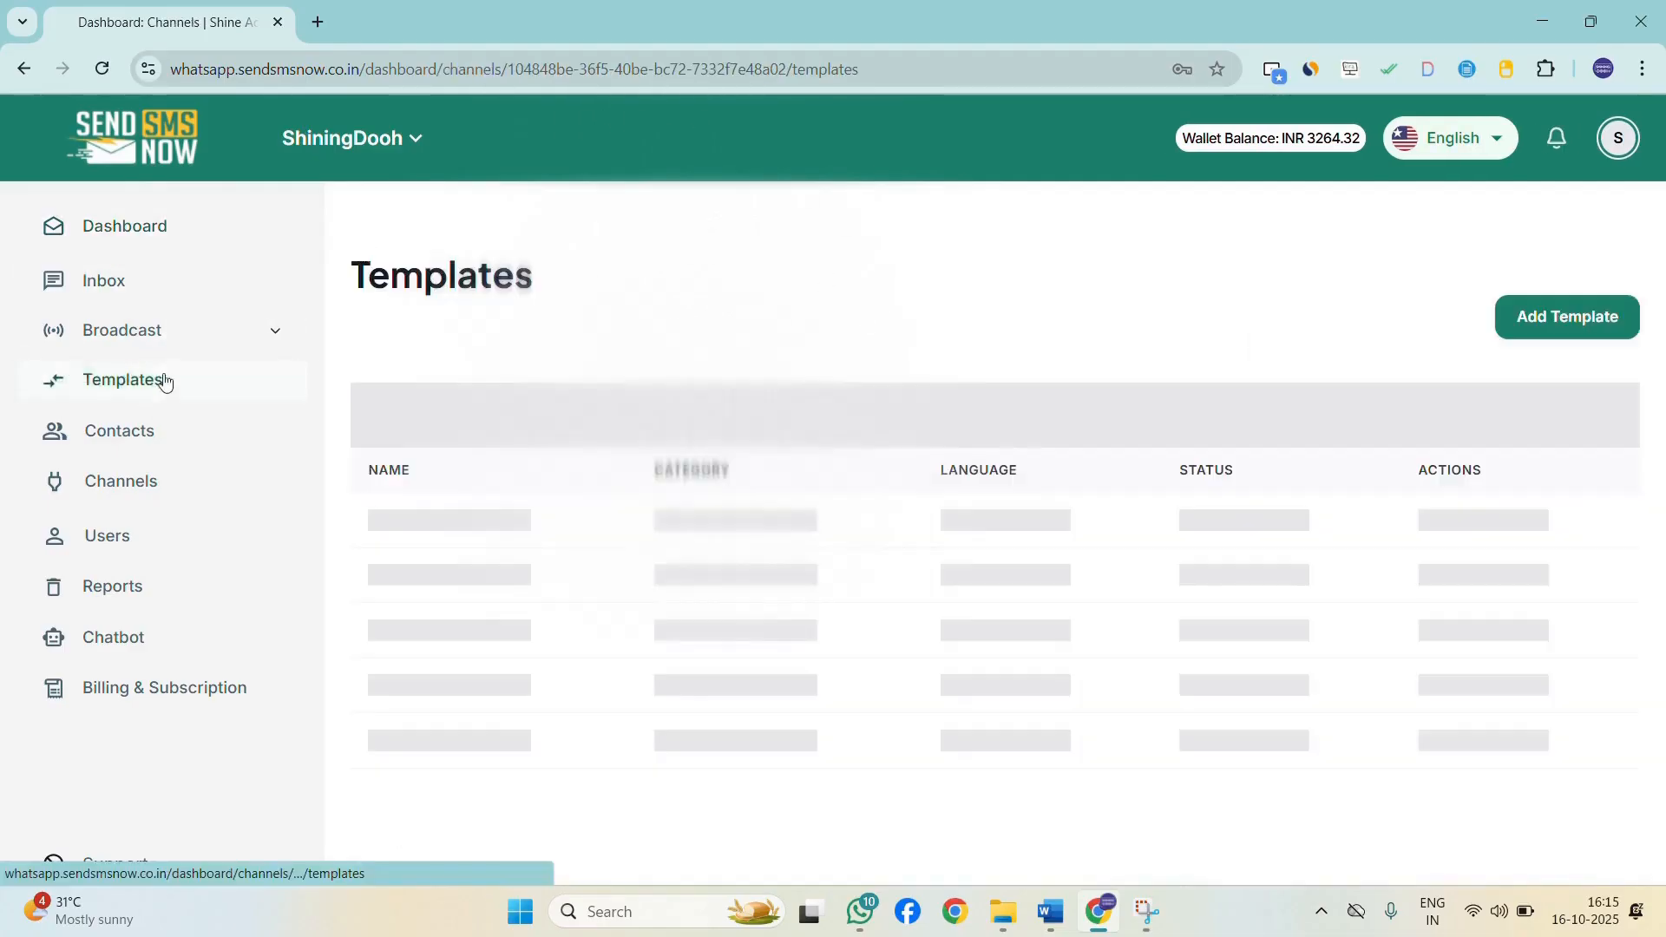
# Increase the number of rows shown per page in the templates list.
pyautogui.scroll(-2, 1090, 625)
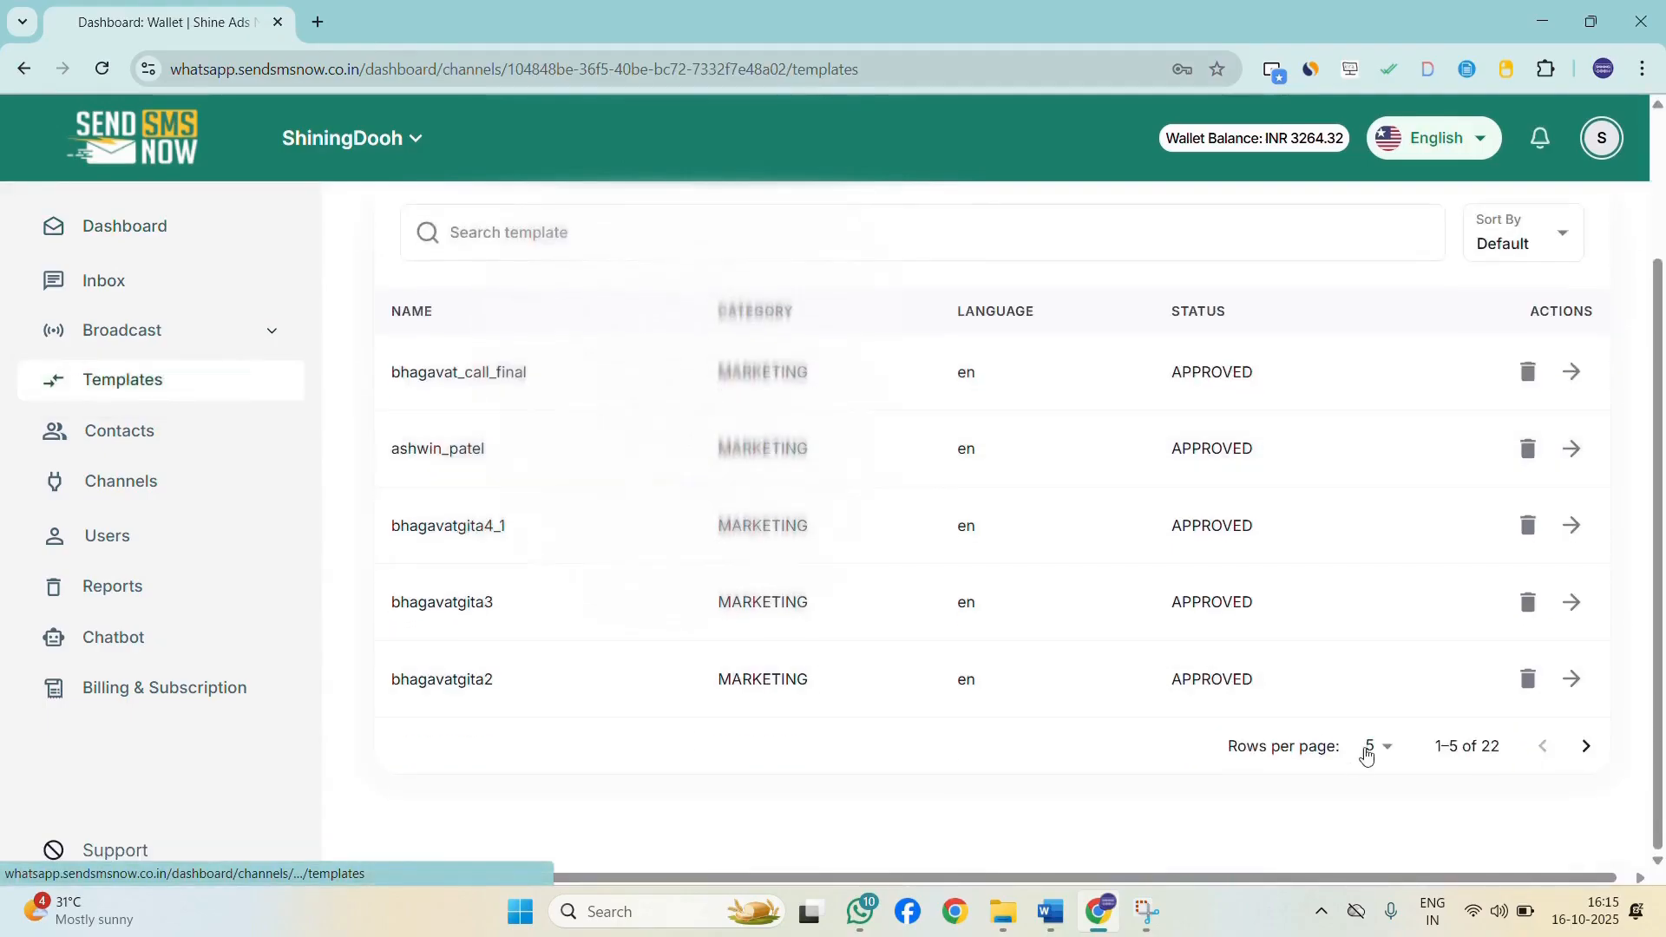
pyautogui.click(1378, 748)
pyautogui.click(1373, 838)
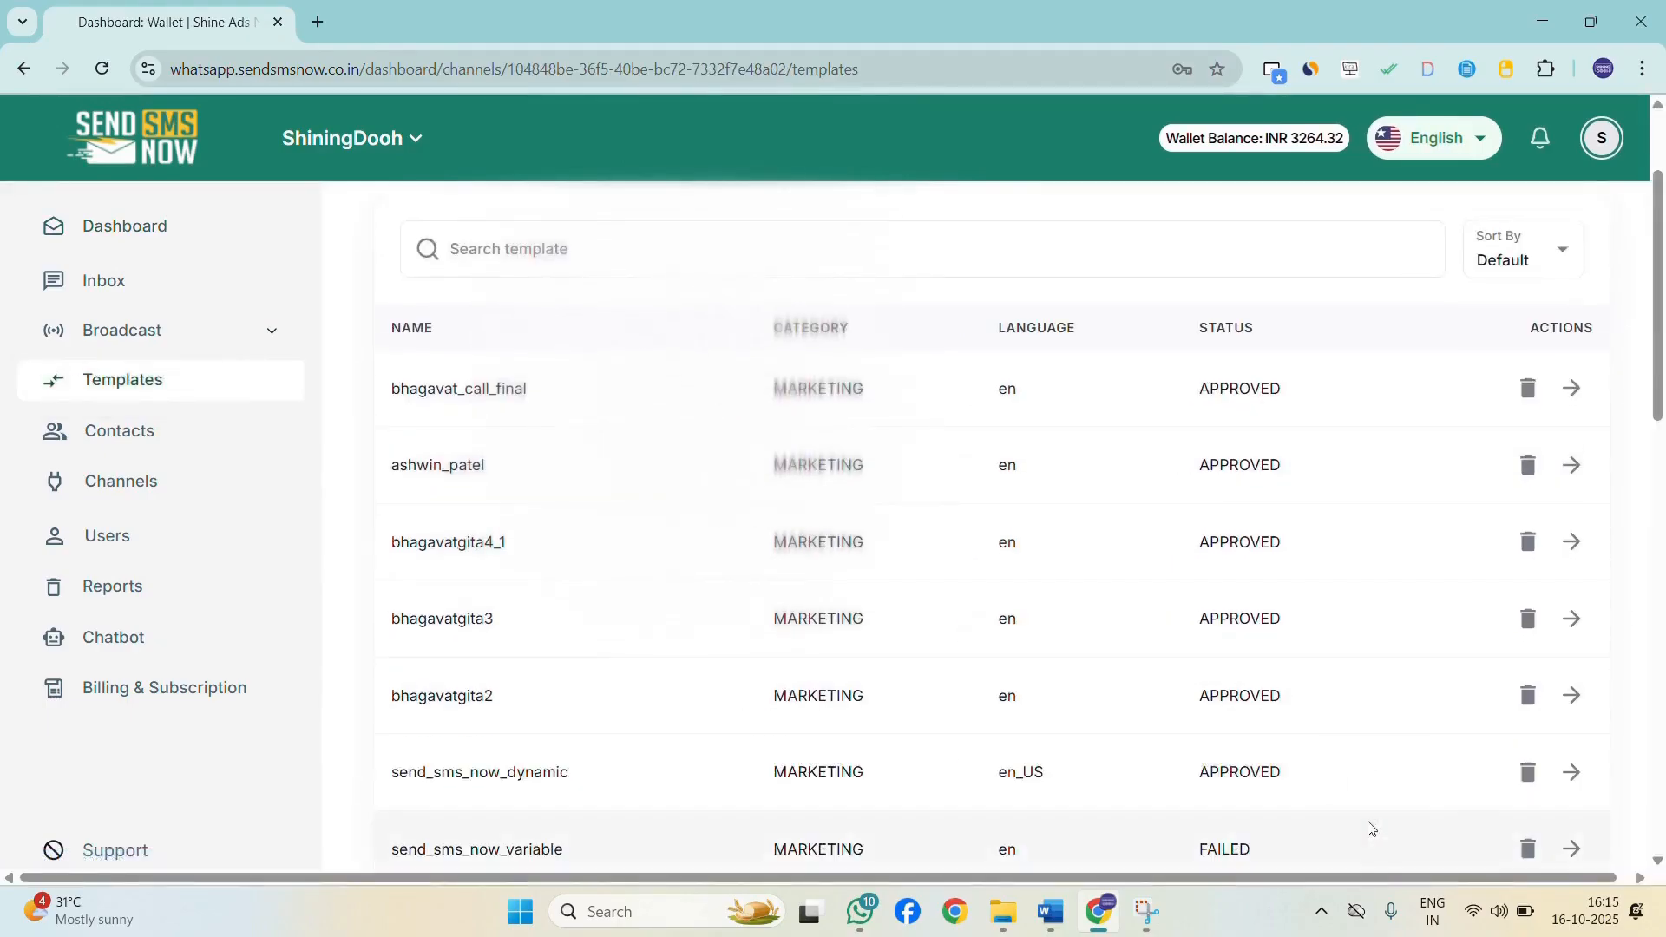
pyautogui.scroll(-8, 1128, 720)
pyautogui.scroll(9, 1085, 717)
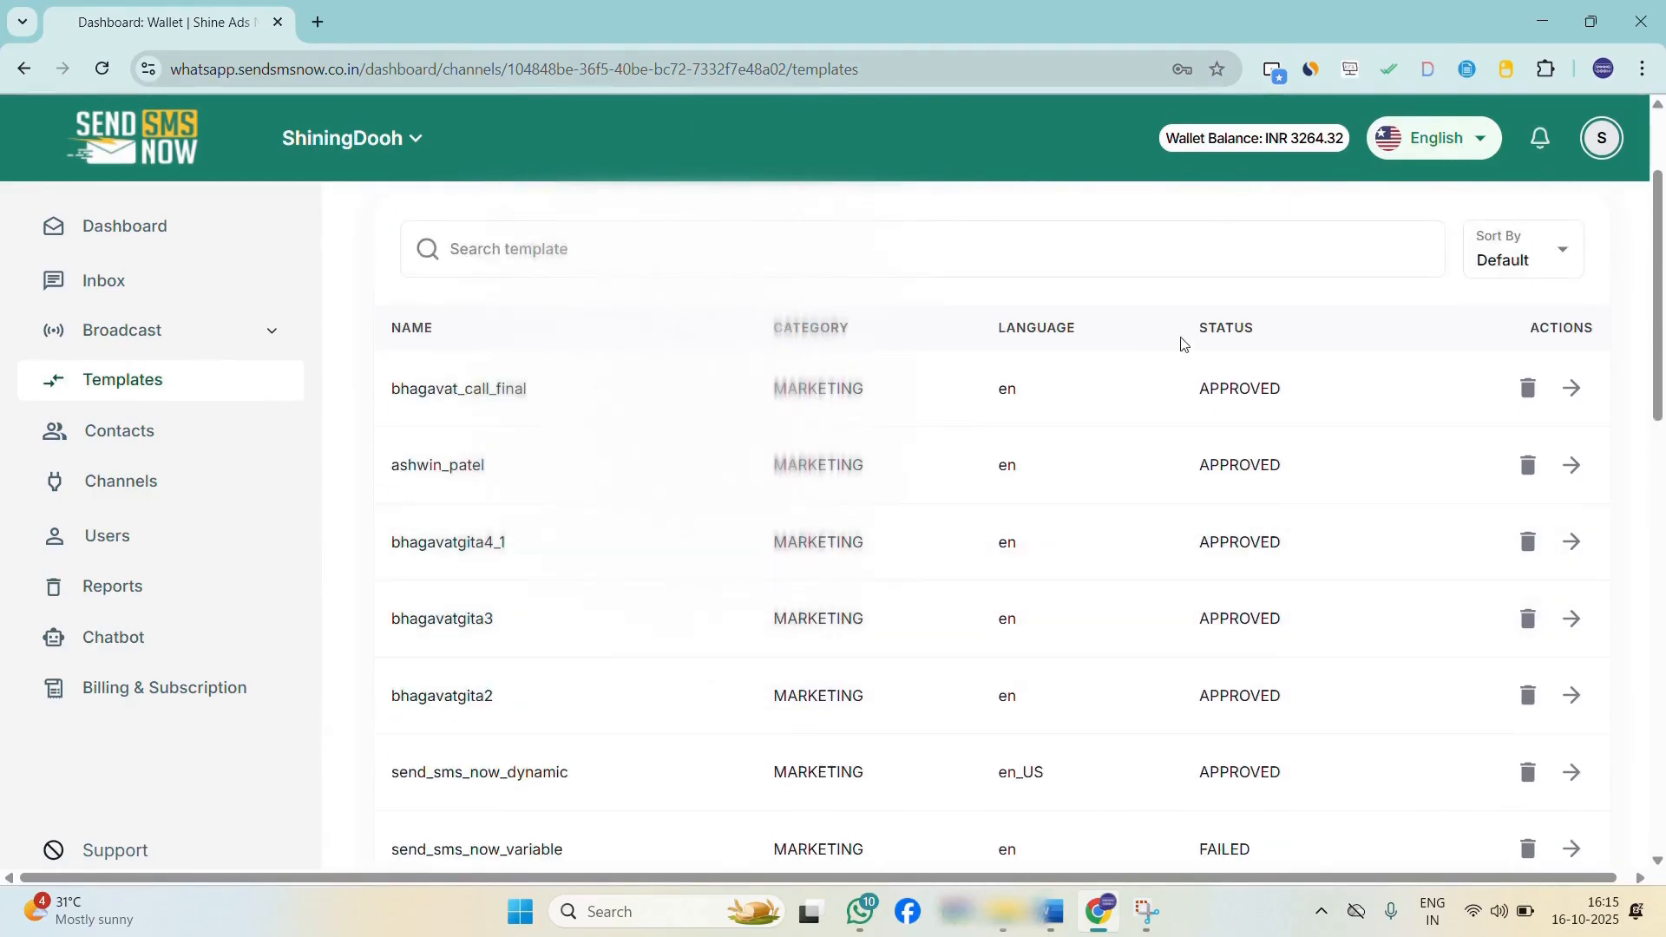
# Inspect the template statuses and previews of the listed templates.
pyautogui.moveTo(1189, 335); pyautogui.dragTo(1255, 329)
pyautogui.moveTo(1197, 388); pyautogui.dragTo(1296, 398)
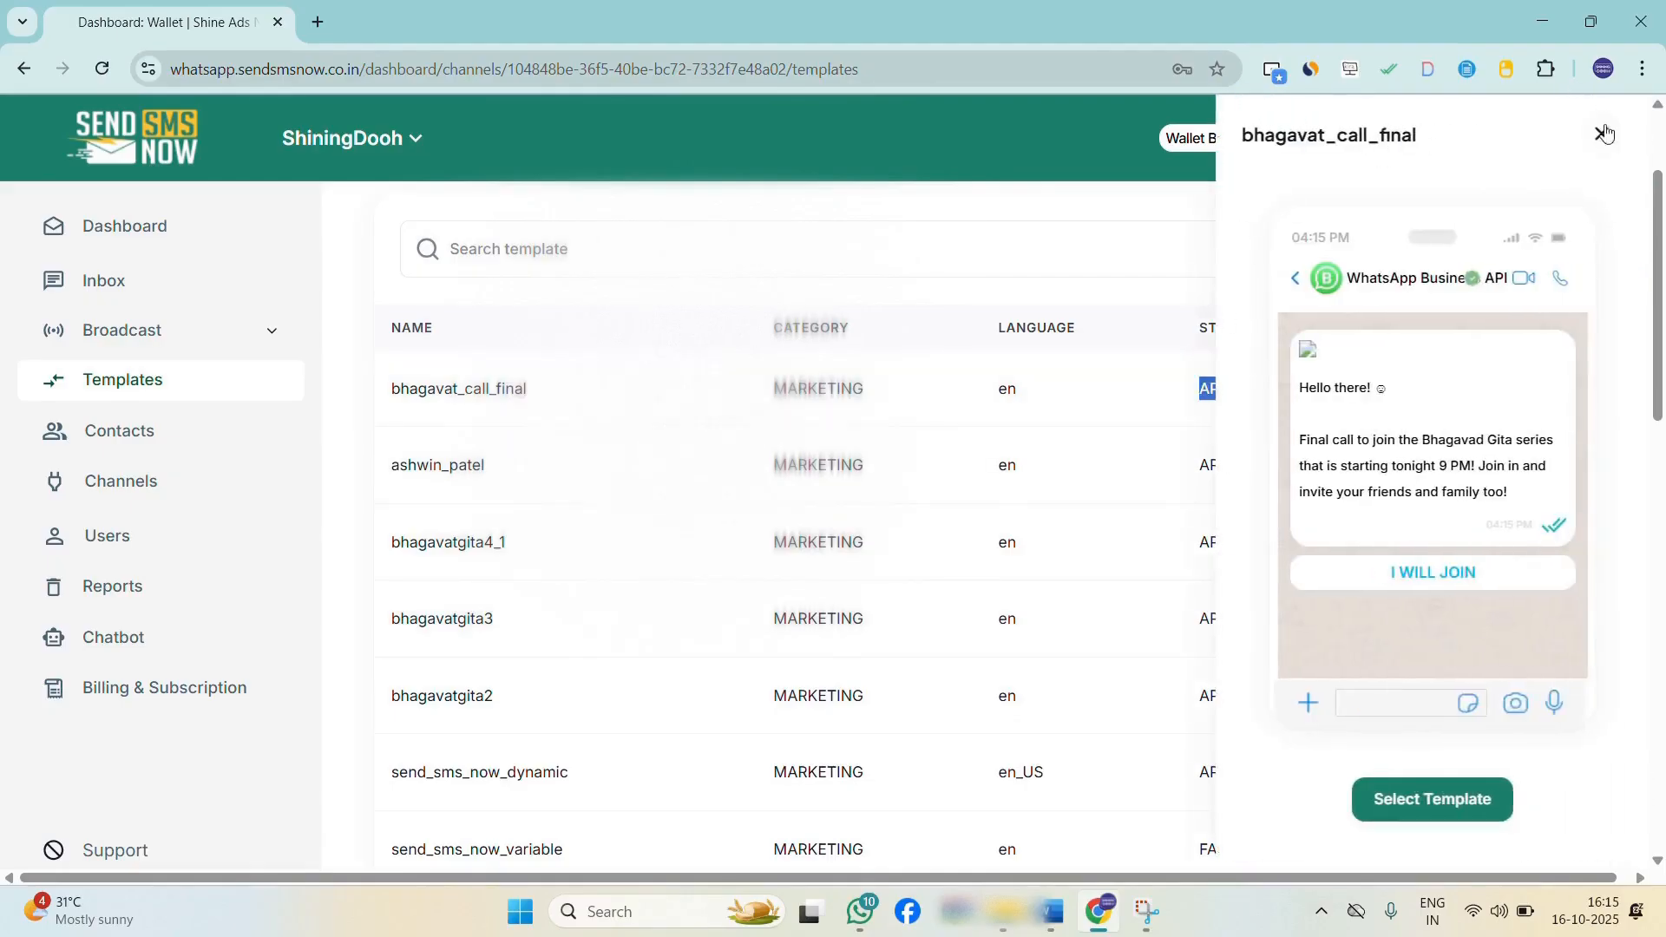
pyautogui.click(1605, 132)
pyautogui.scroll(-5, 1283, 356)
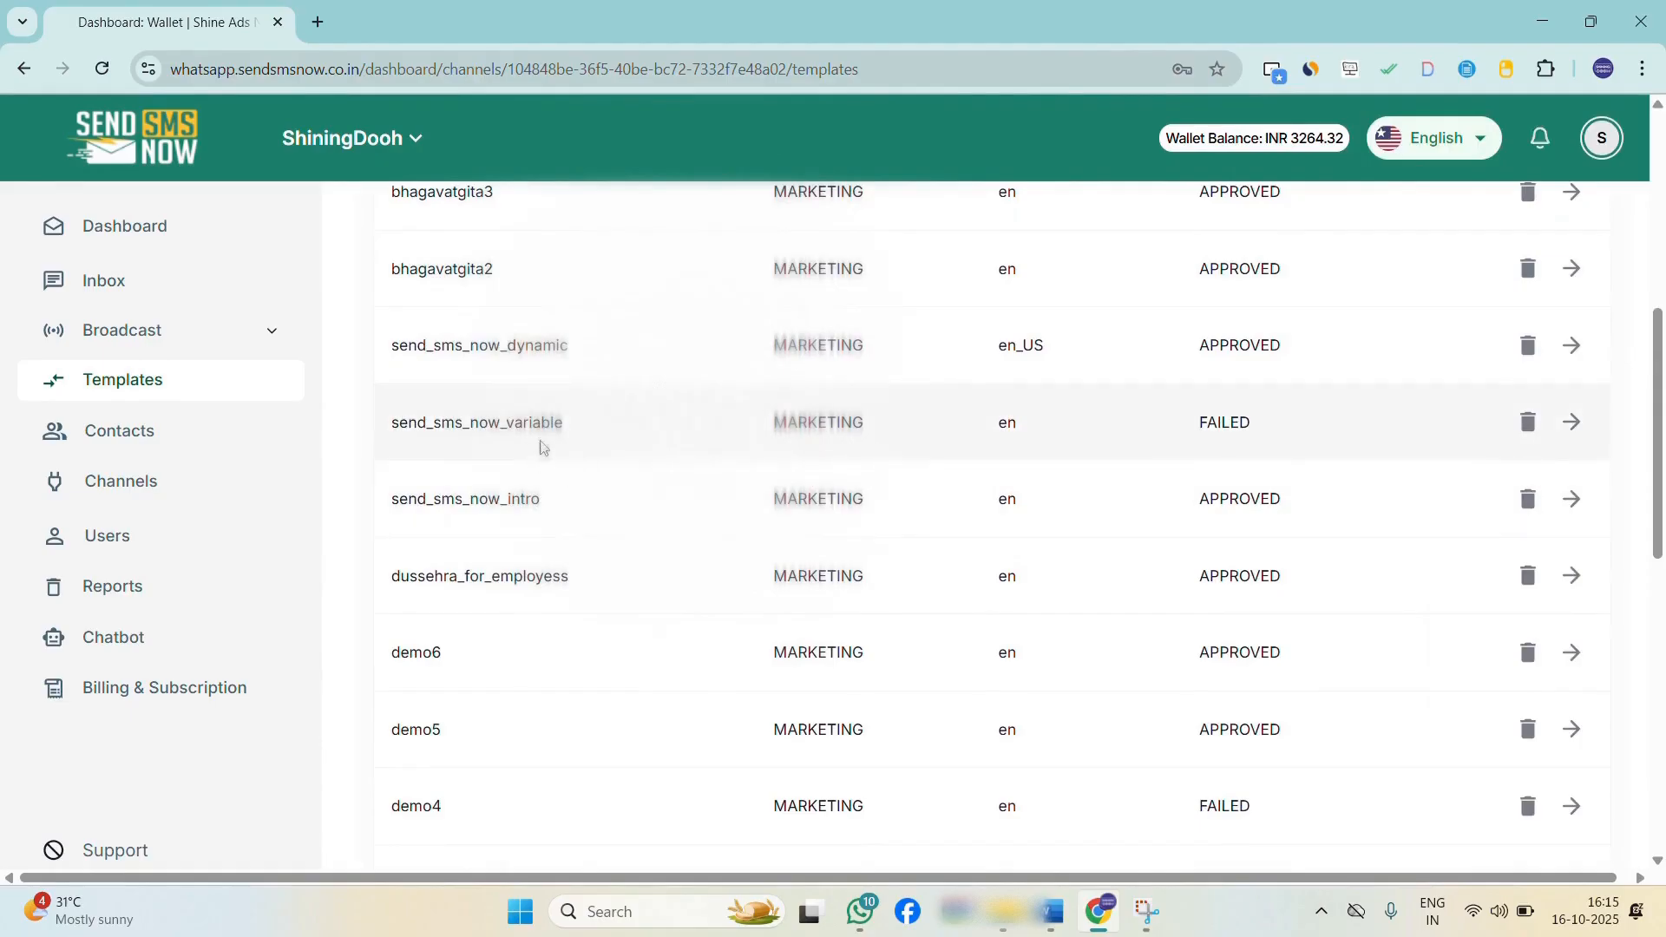
pyautogui.moveTo(1200, 424); pyautogui.dragTo(1279, 420)
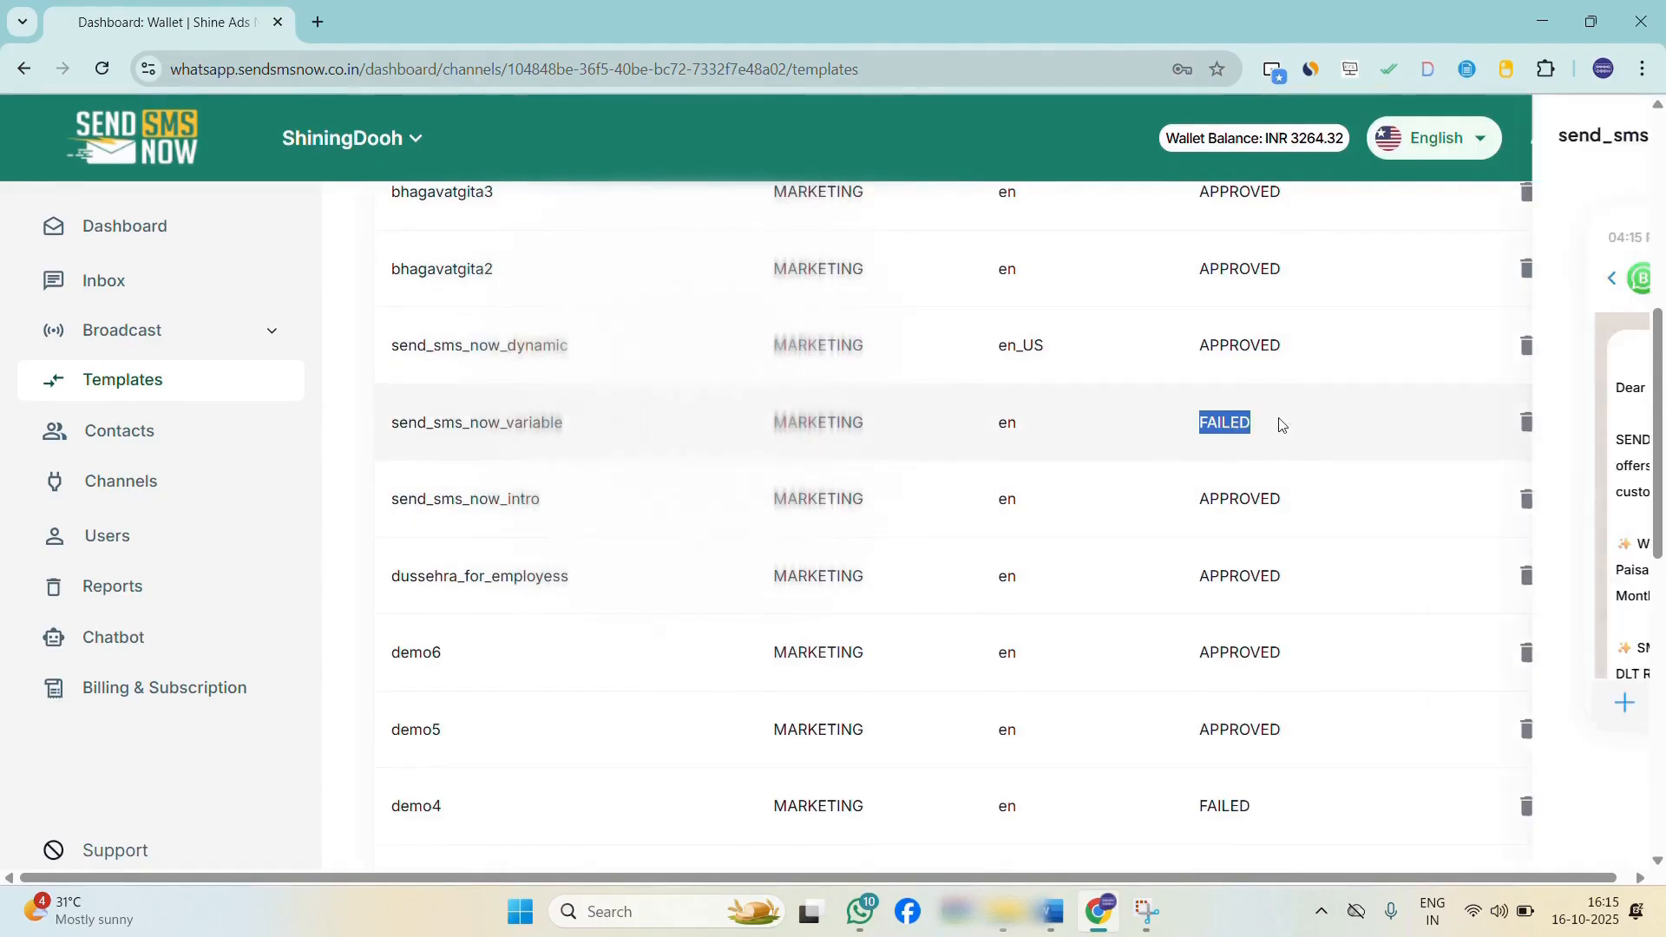
pyautogui.click(1602, 137)
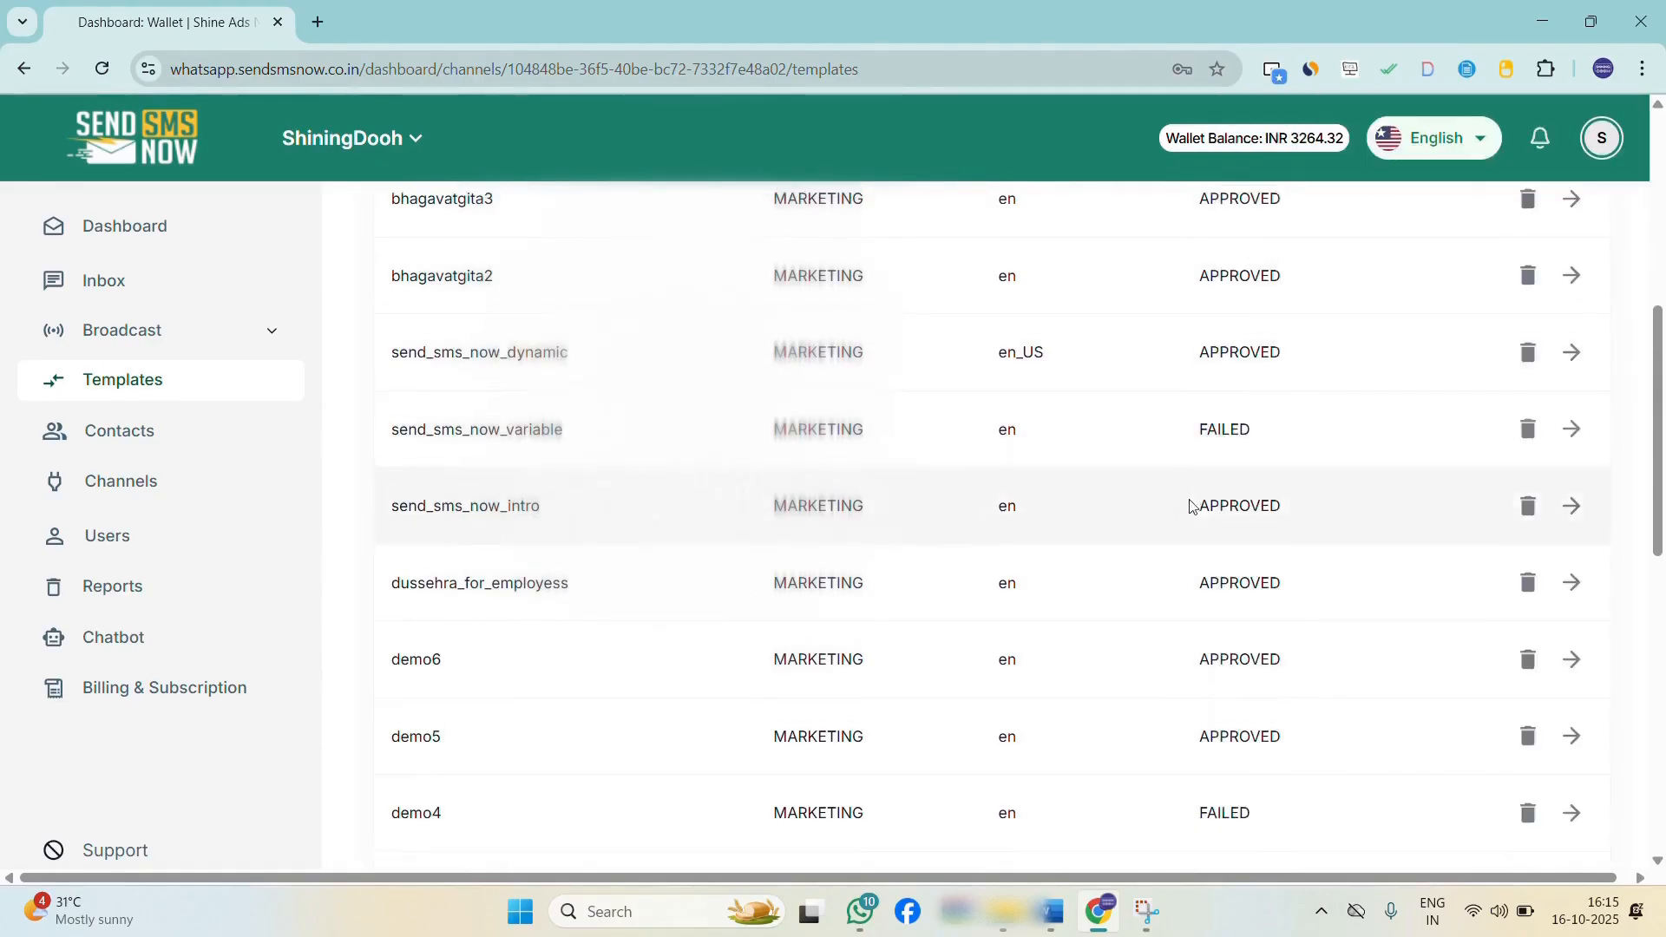
# Preview the bhagavat_call_final template's message and button.
pyautogui.scroll(5, 1232, 460)
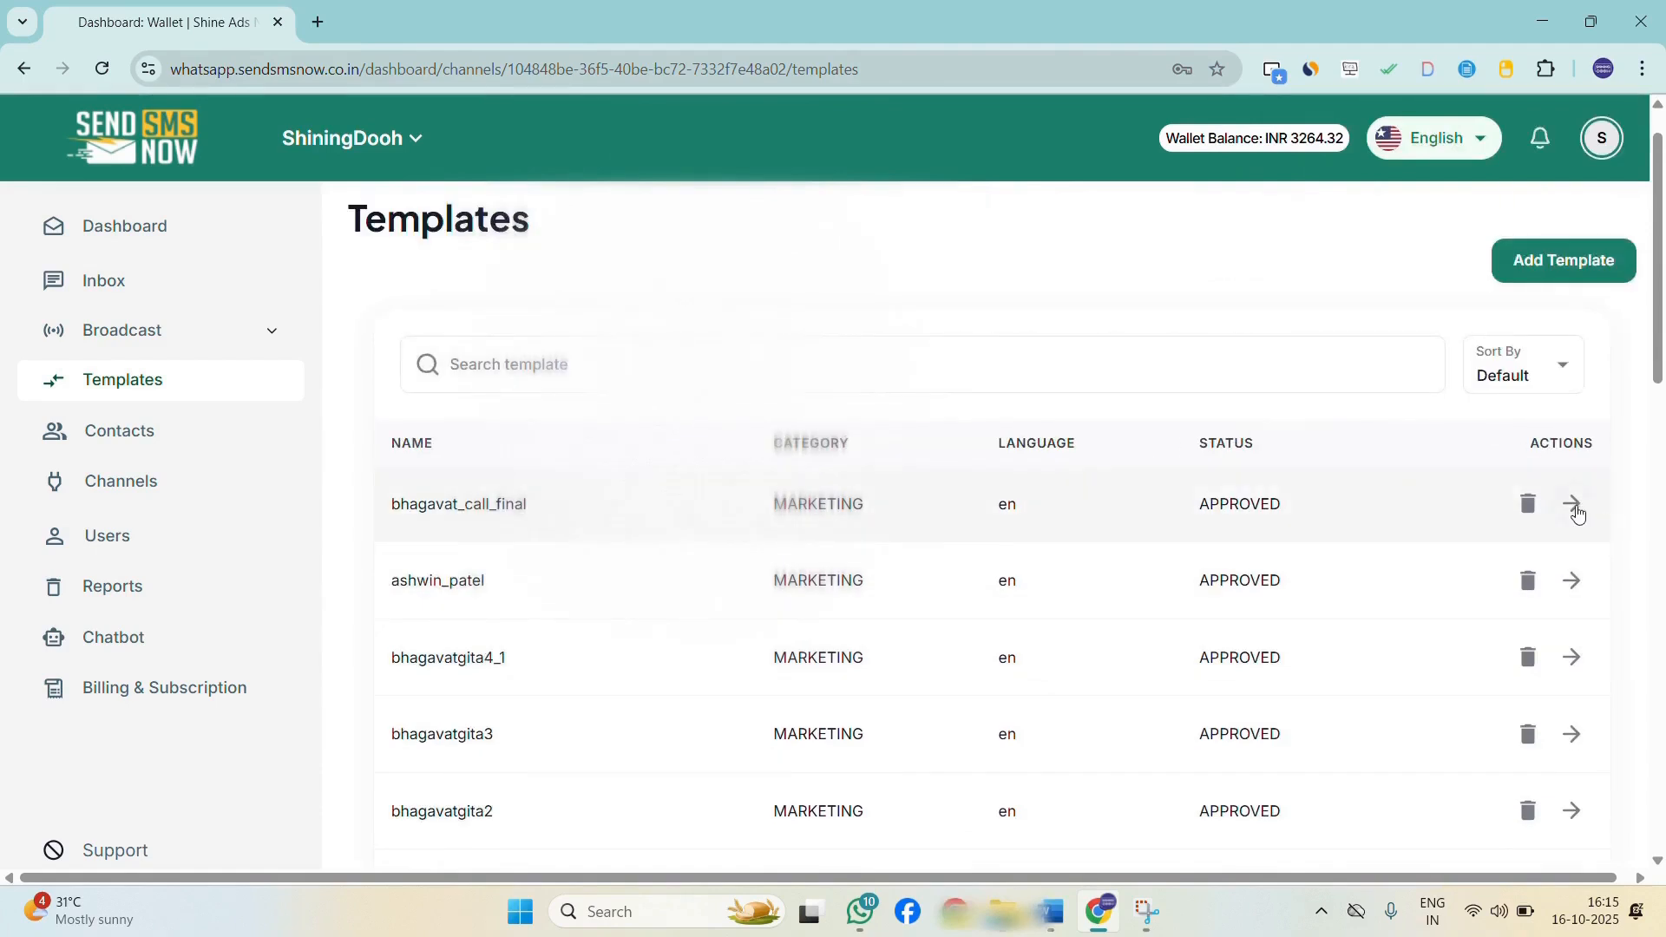
pyautogui.click(1574, 507)
pyautogui.scroll(-1, 1491, 513)
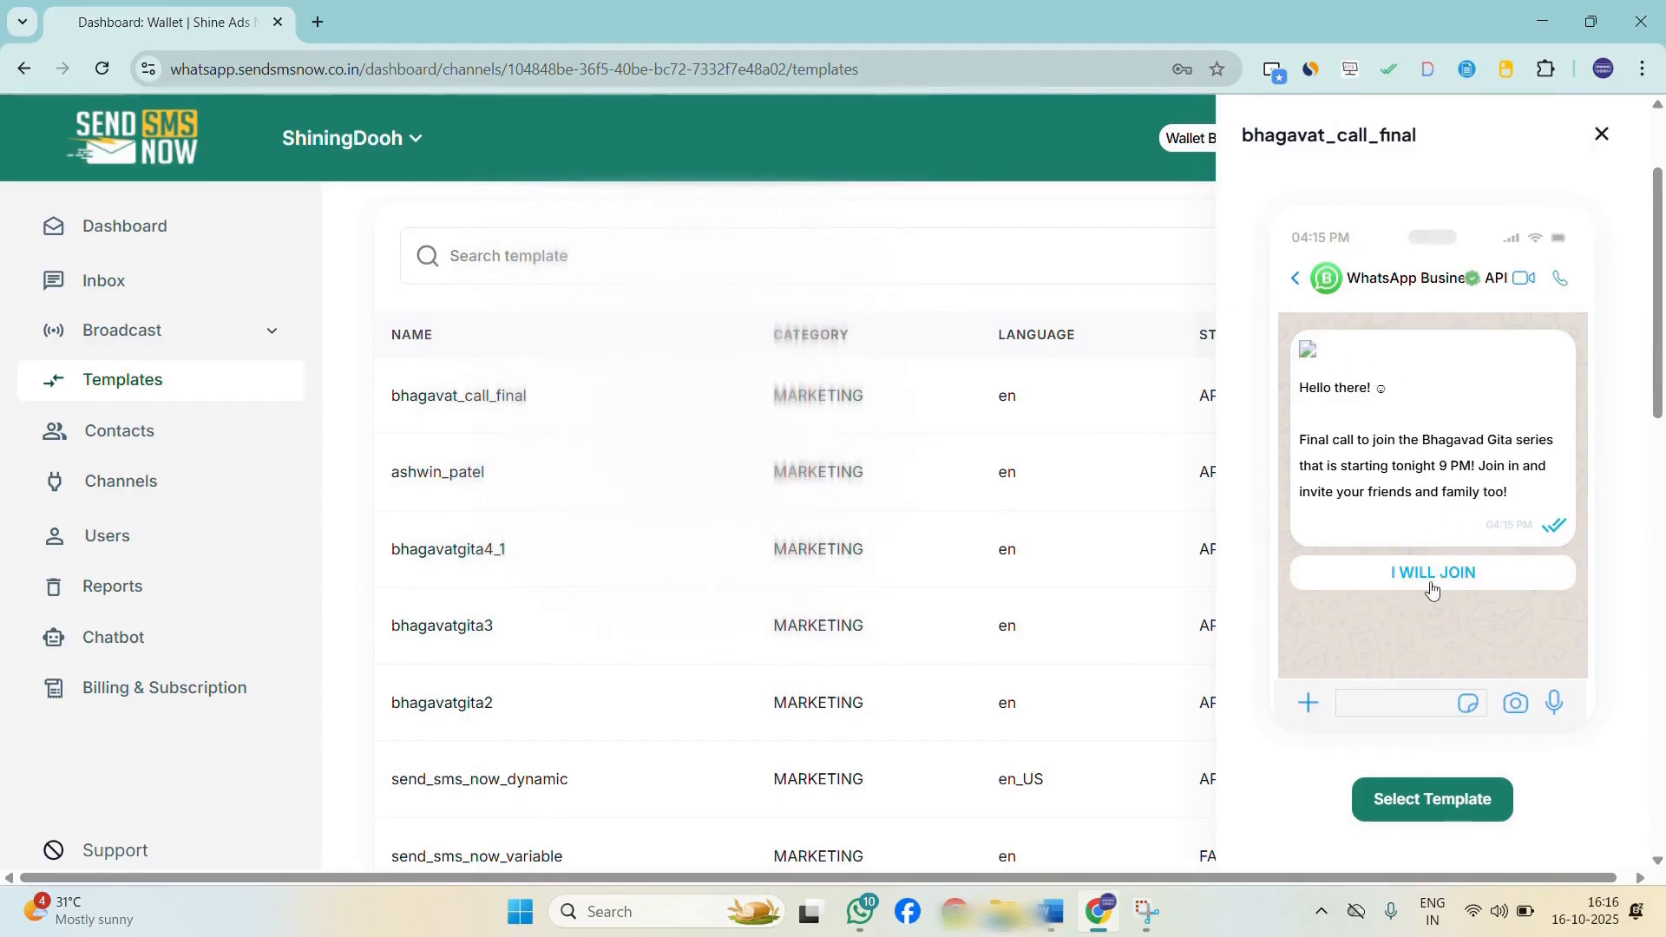
pyautogui.click(1602, 134)
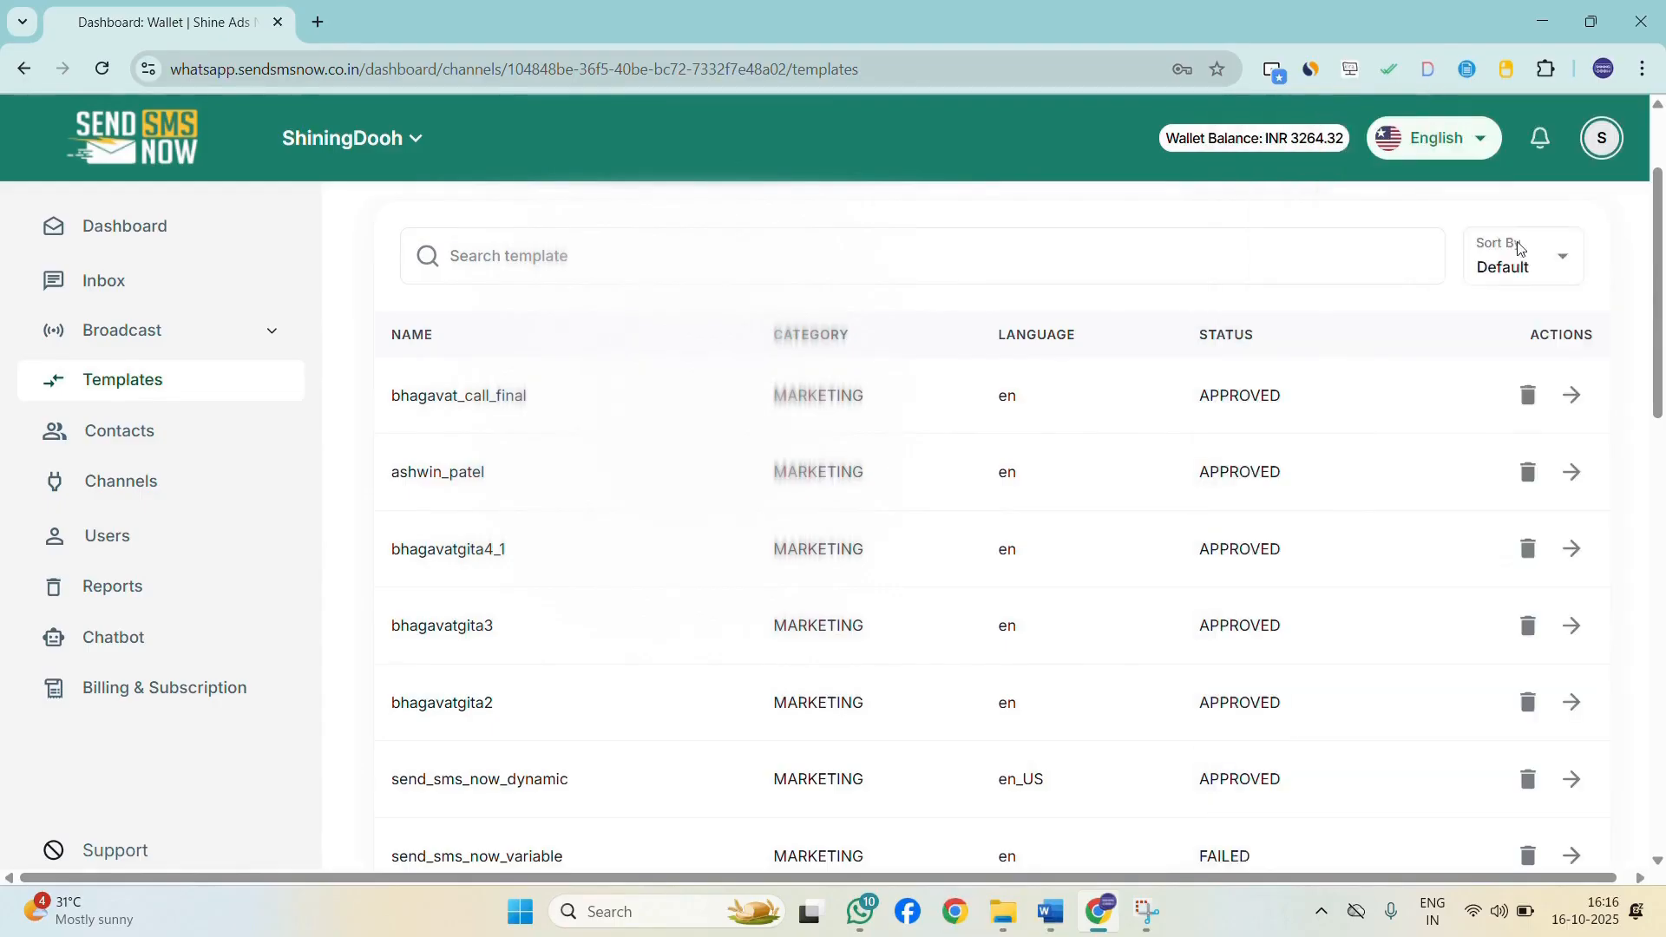
pyautogui.scroll(2, 1506, 340)
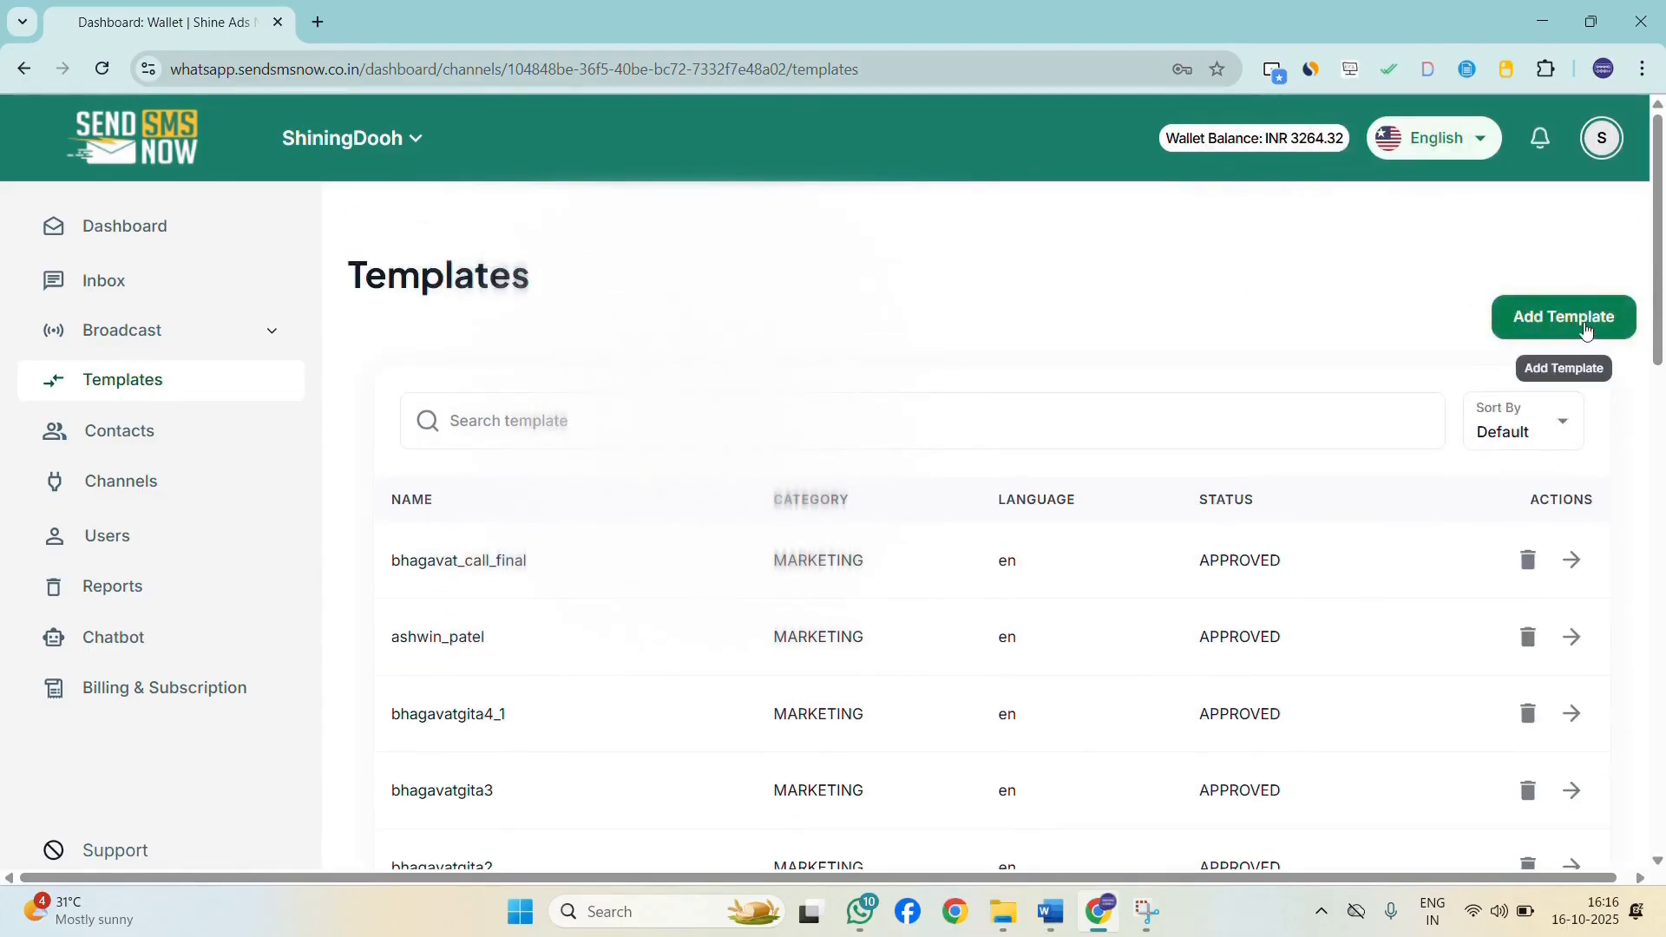
# Start a new template named demo888.
pyautogui.click(1586, 330)
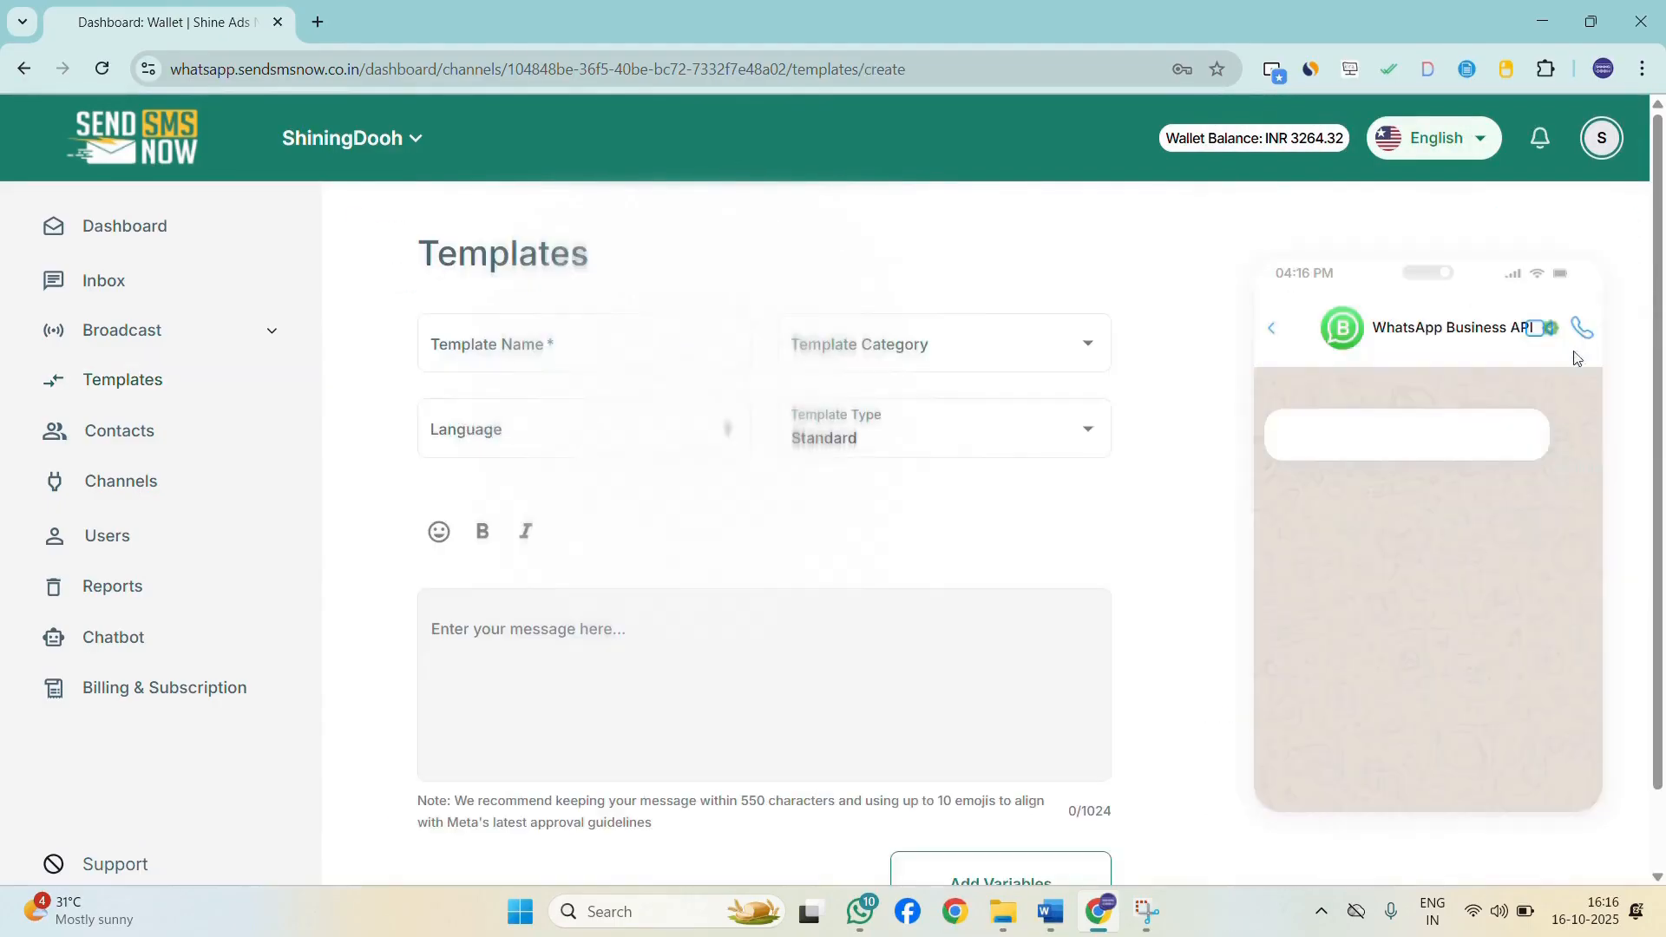
pyautogui.click(612, 334)
pyautogui.write('d')
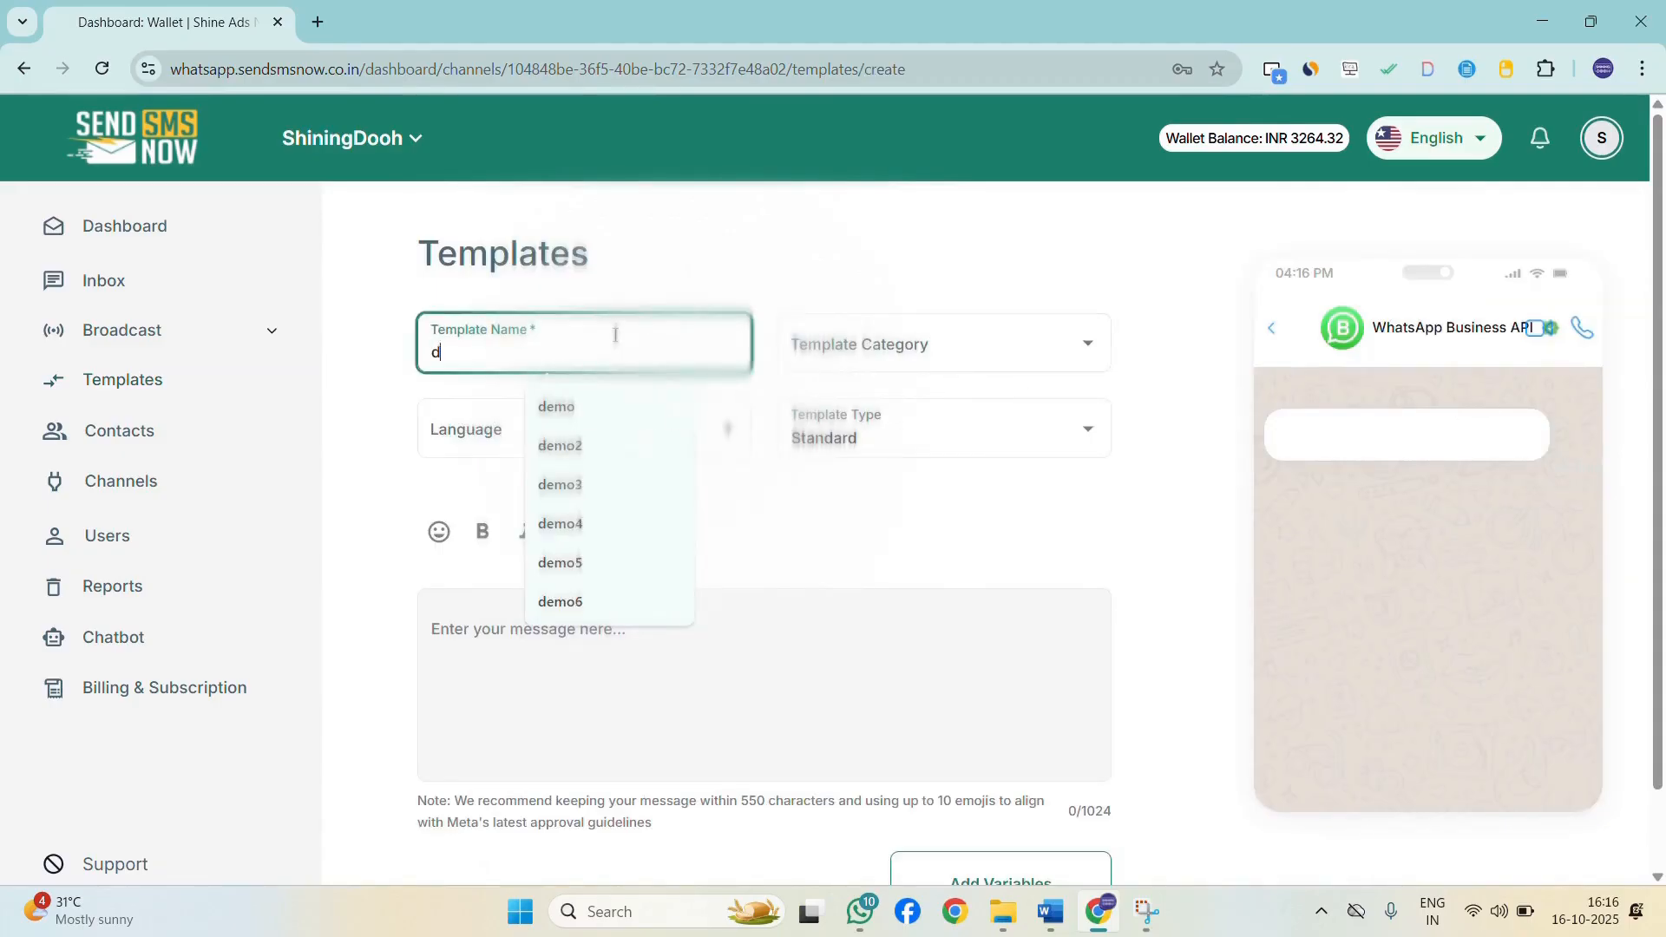
pyautogui.write('emo8')
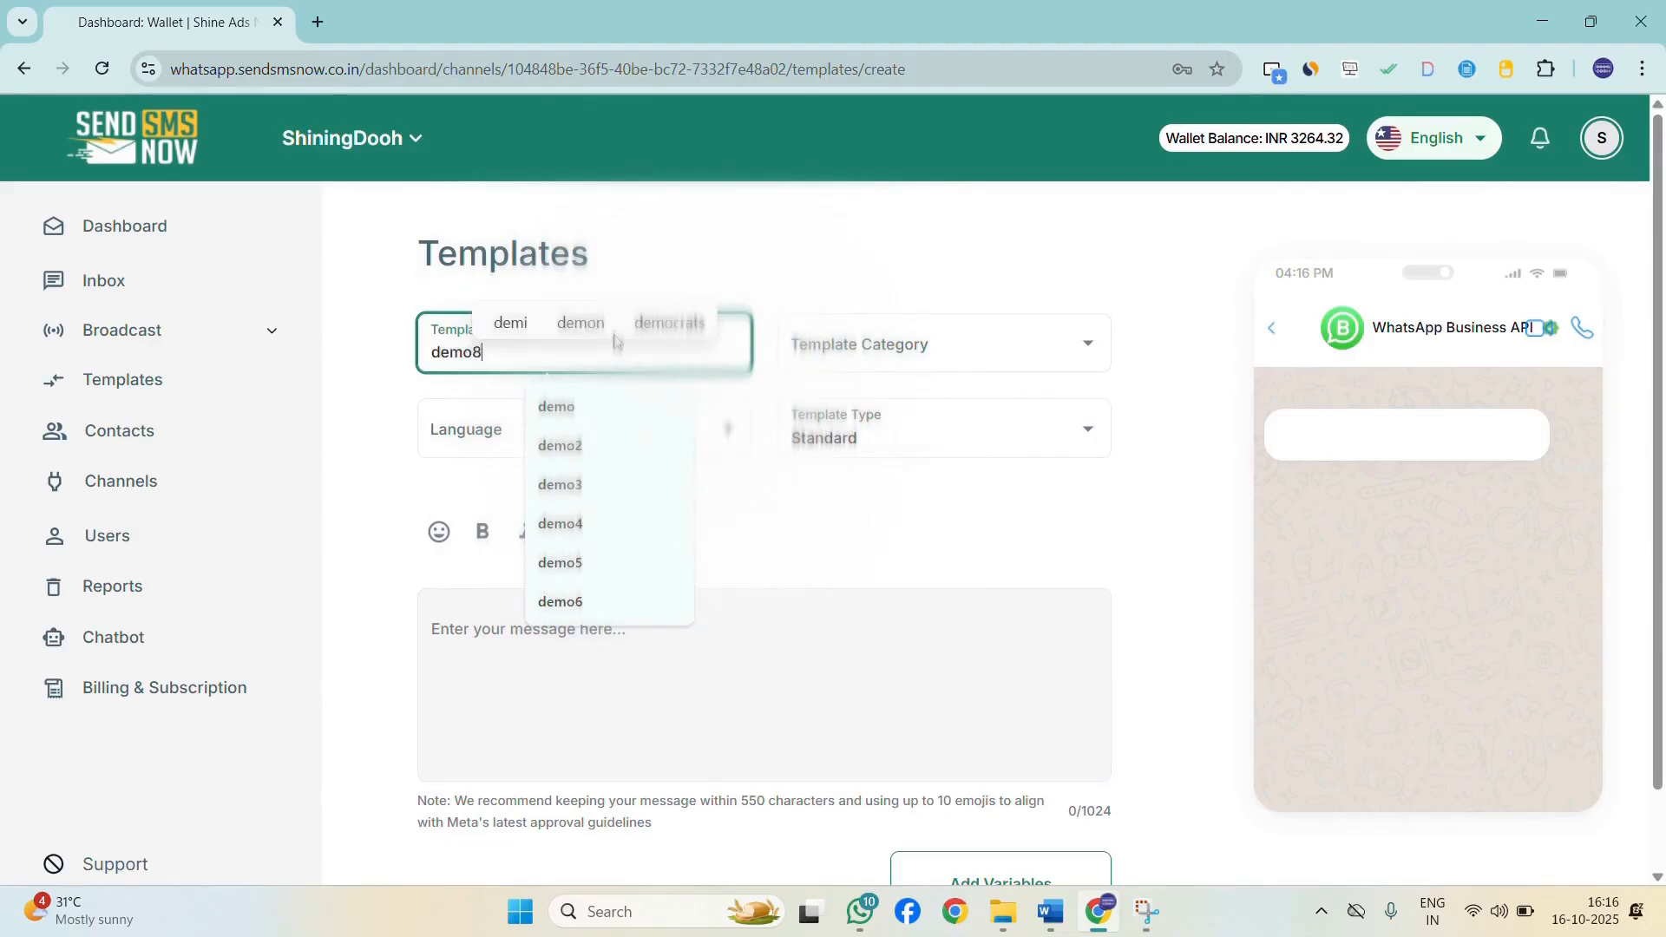
pyautogui.write('88')
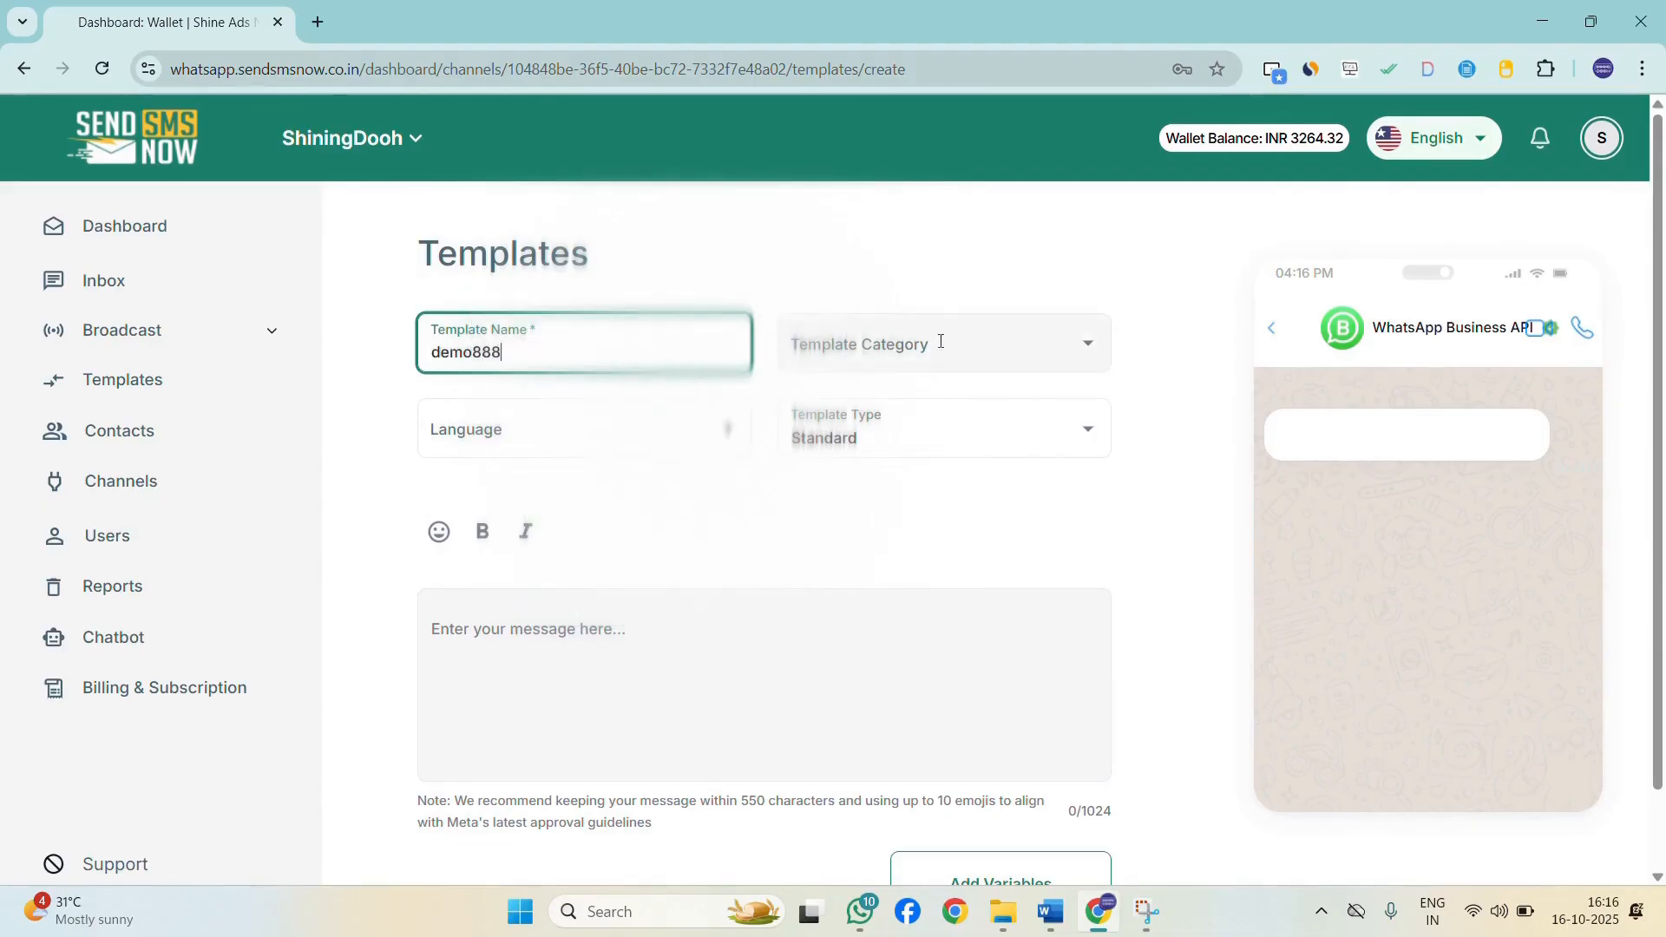
# Set the template category to MARKETING and the language to English.
pyautogui.click(981, 351)
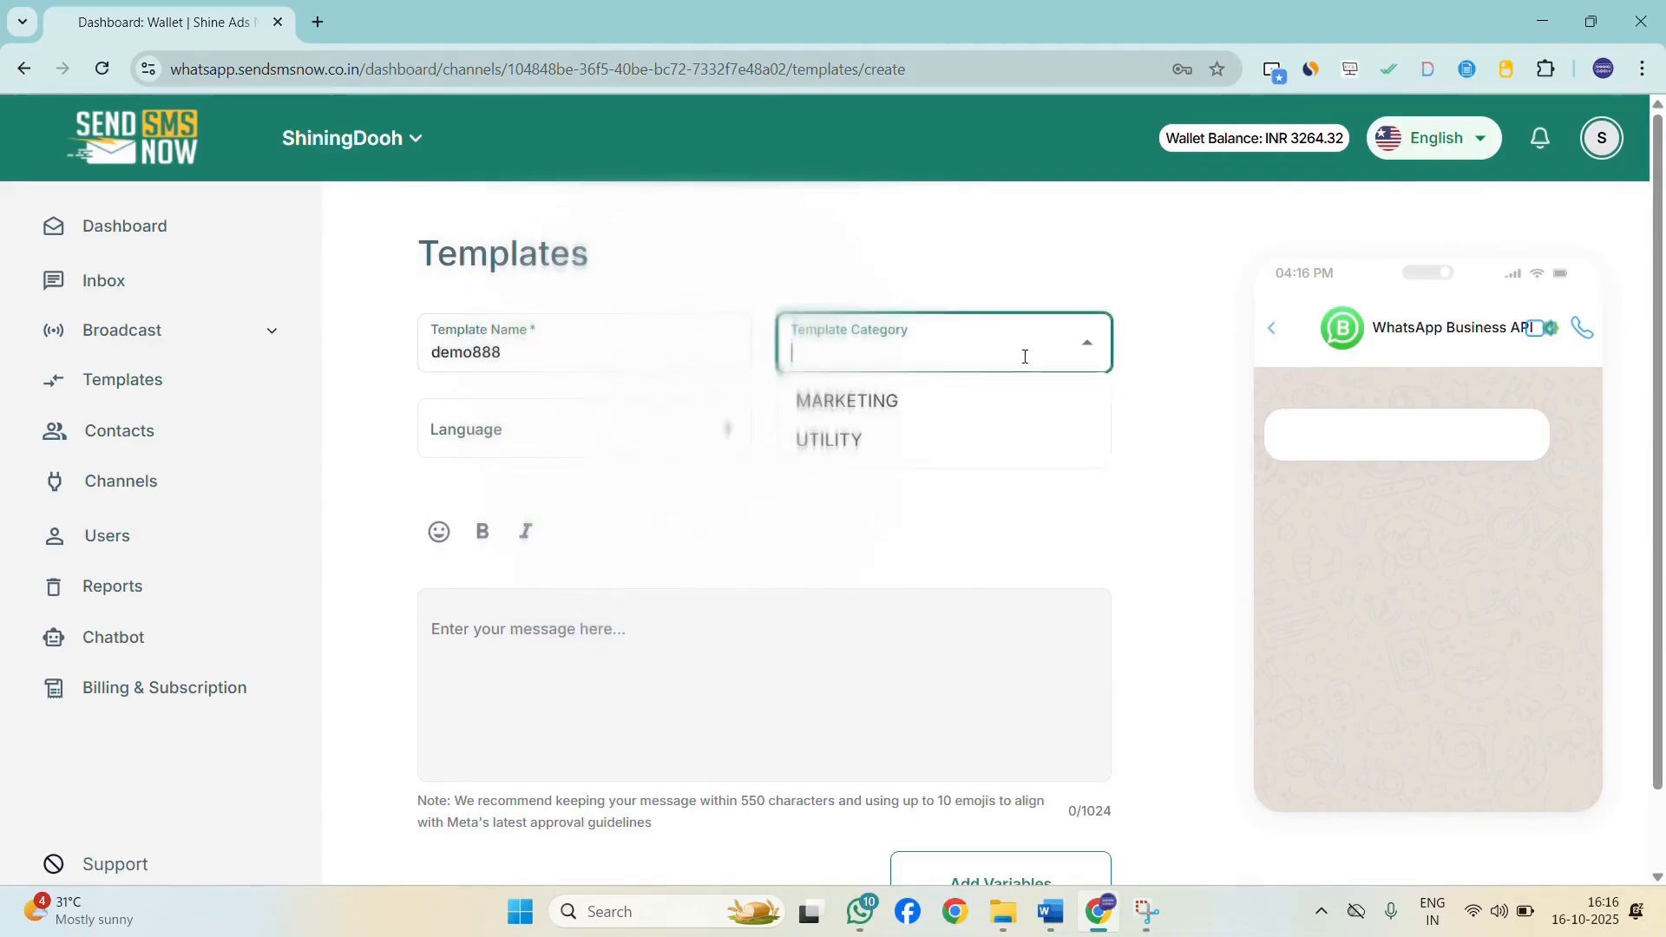
pyautogui.click(997, 416)
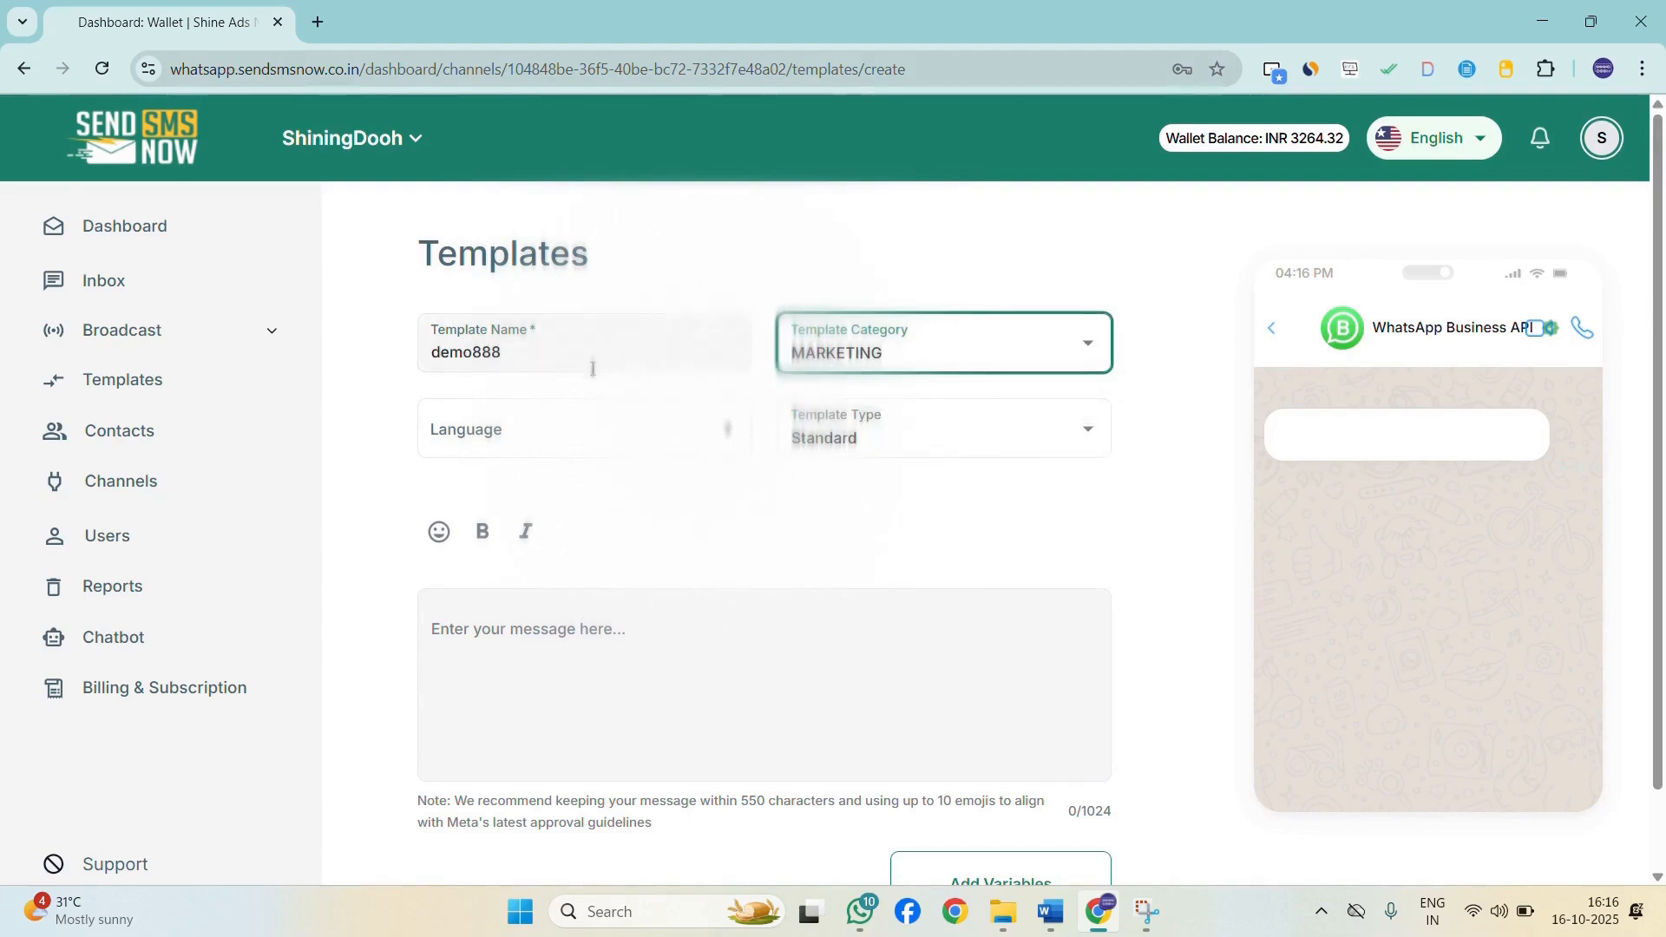
pyautogui.click(657, 442)
pyautogui.write('eng')
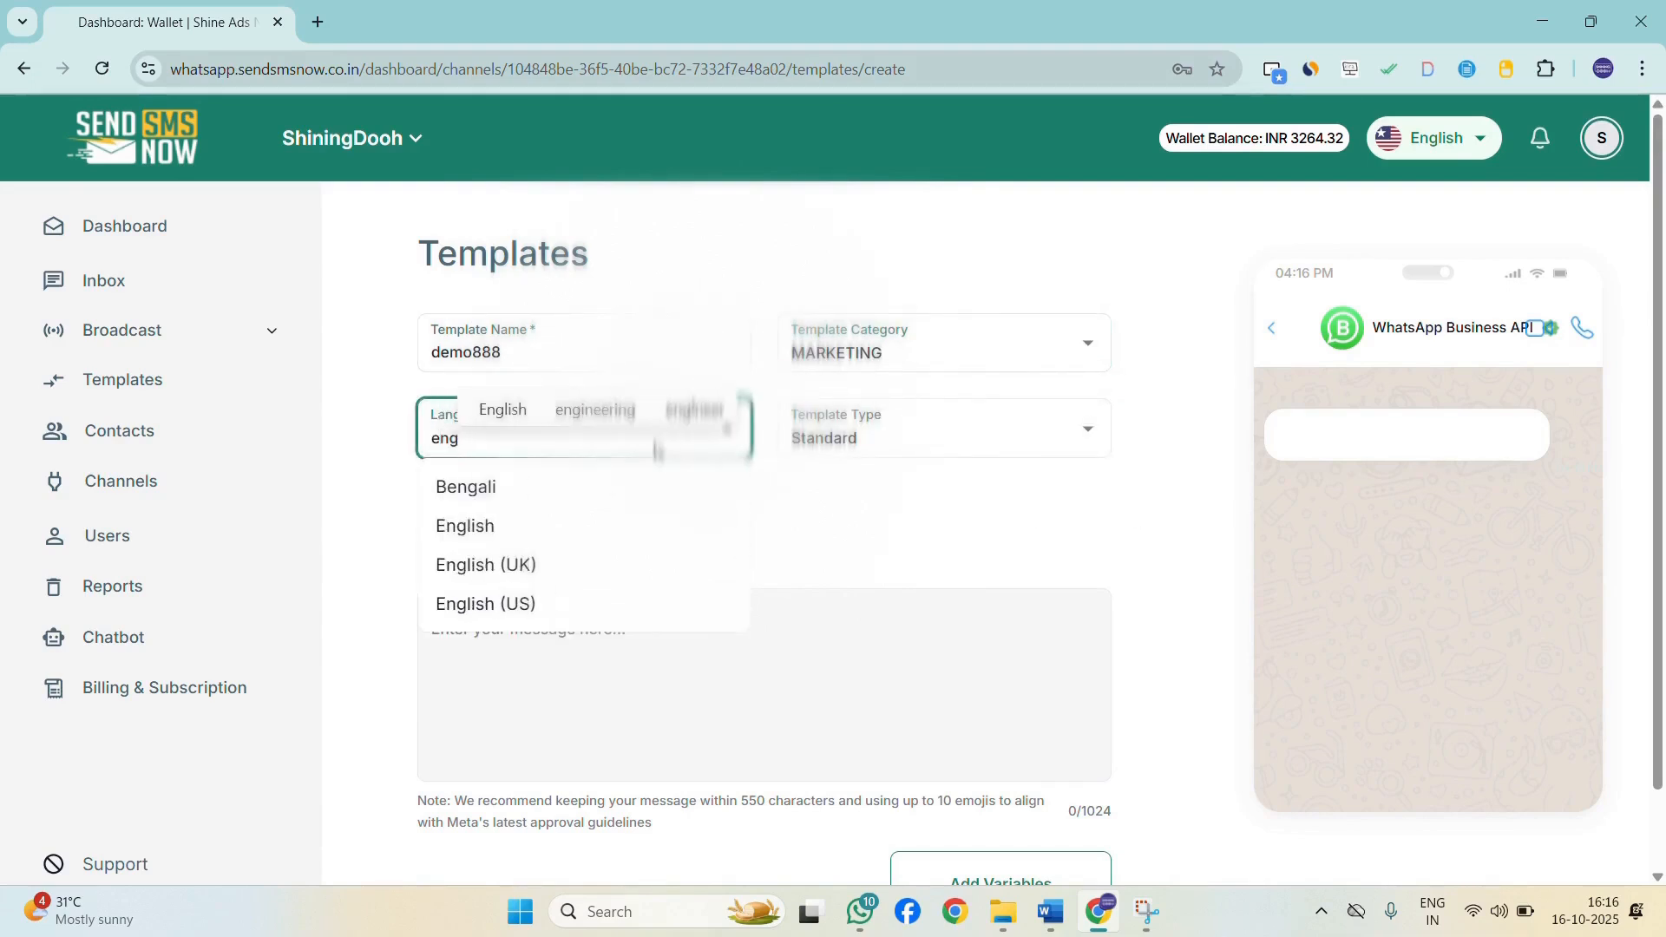
pyautogui.click(610, 528)
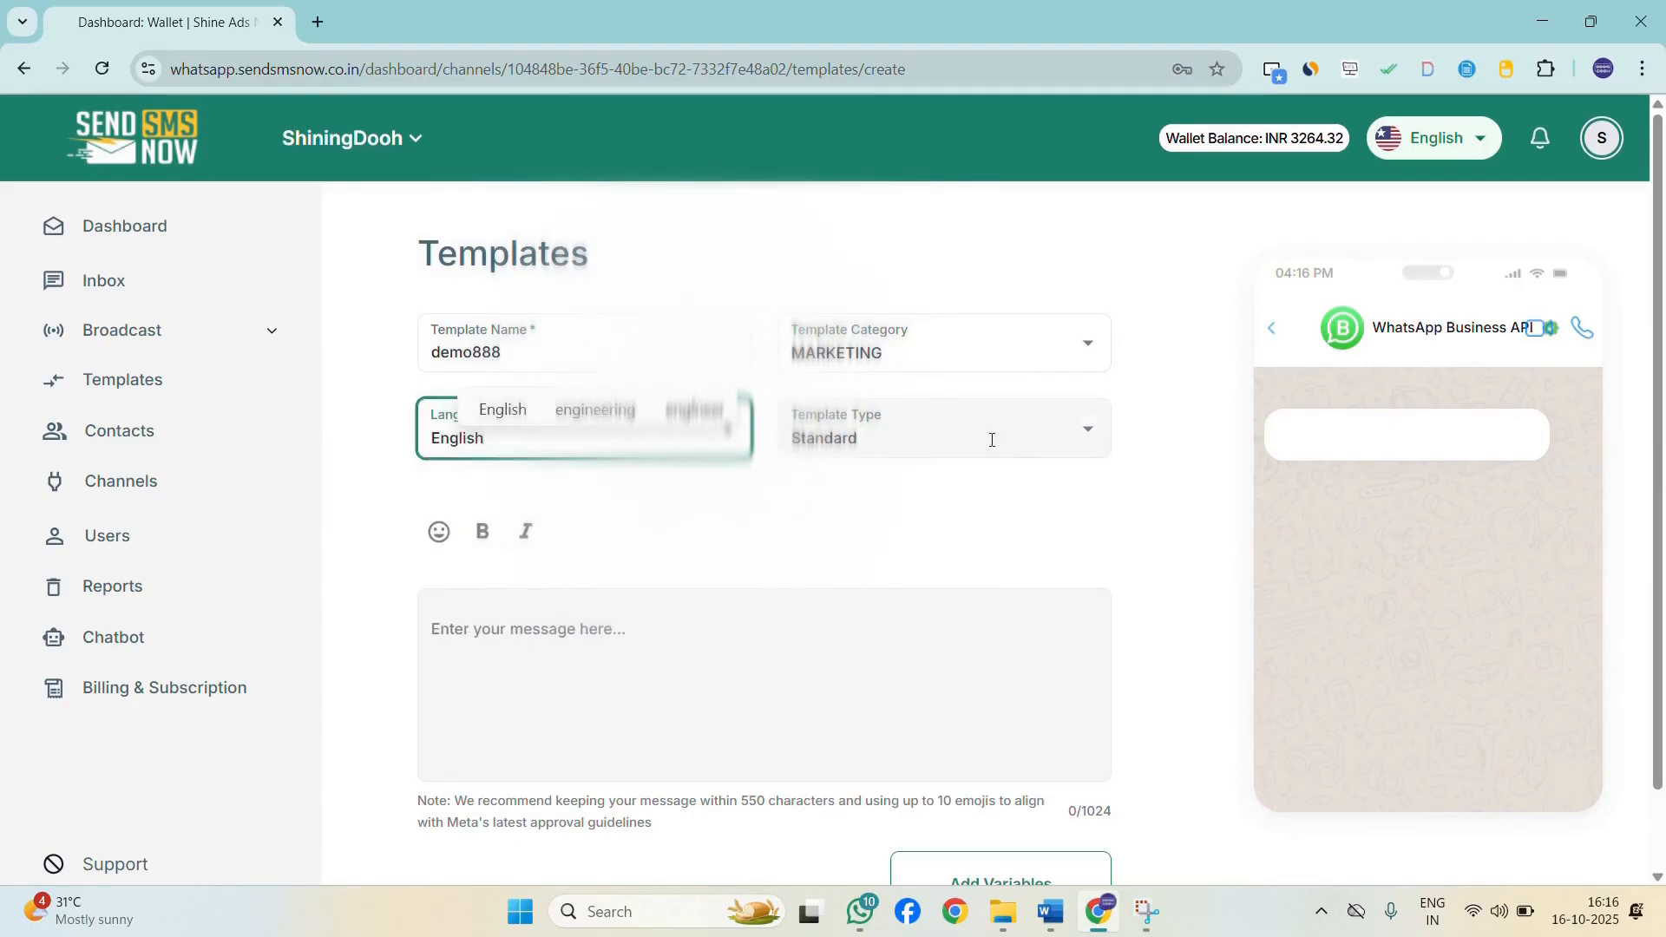
# Set the template type to Media&Interactive and the header to IMAGE.
pyautogui.click(1041, 444)
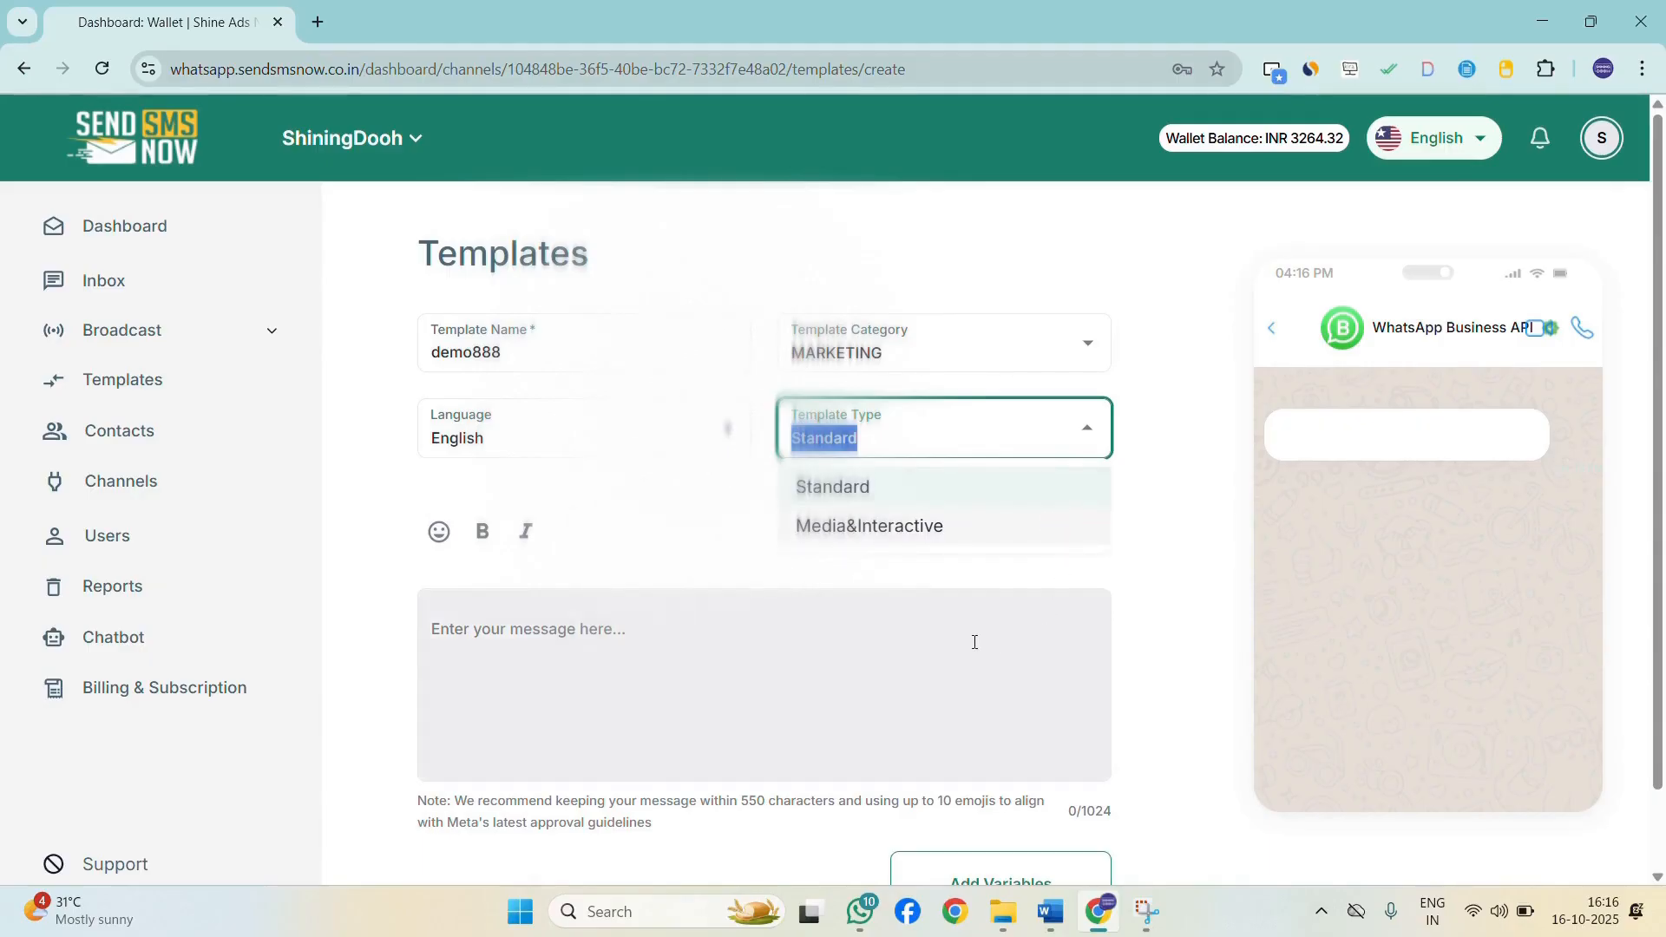
pyautogui.click(952, 528)
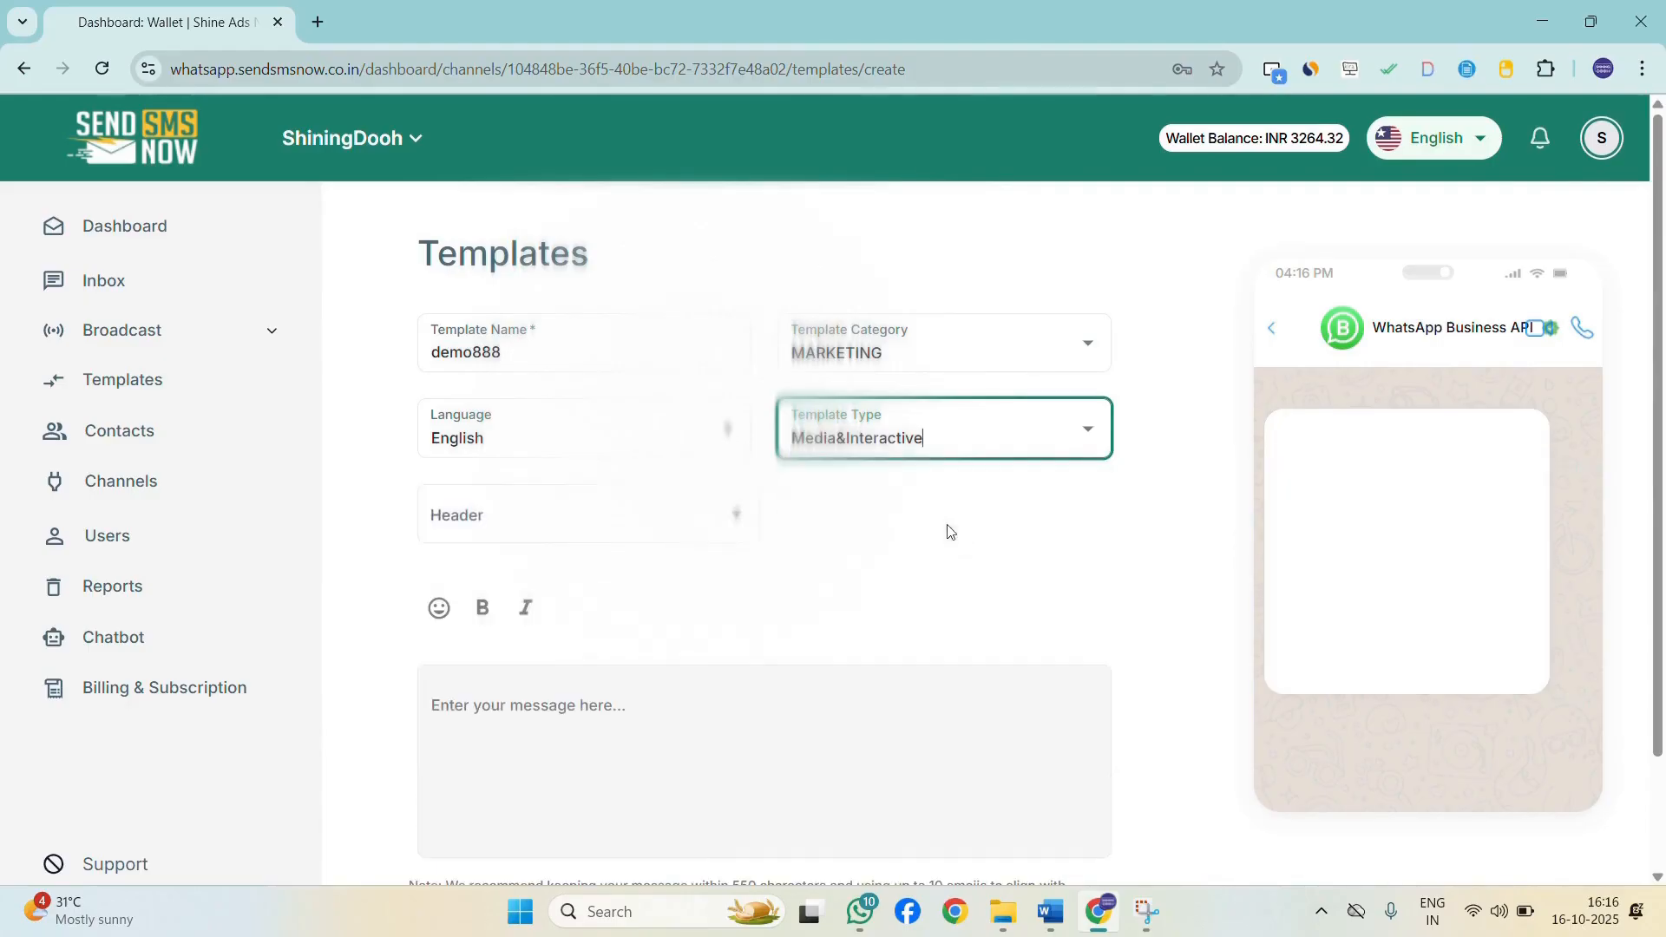
pyautogui.click(729, 531)
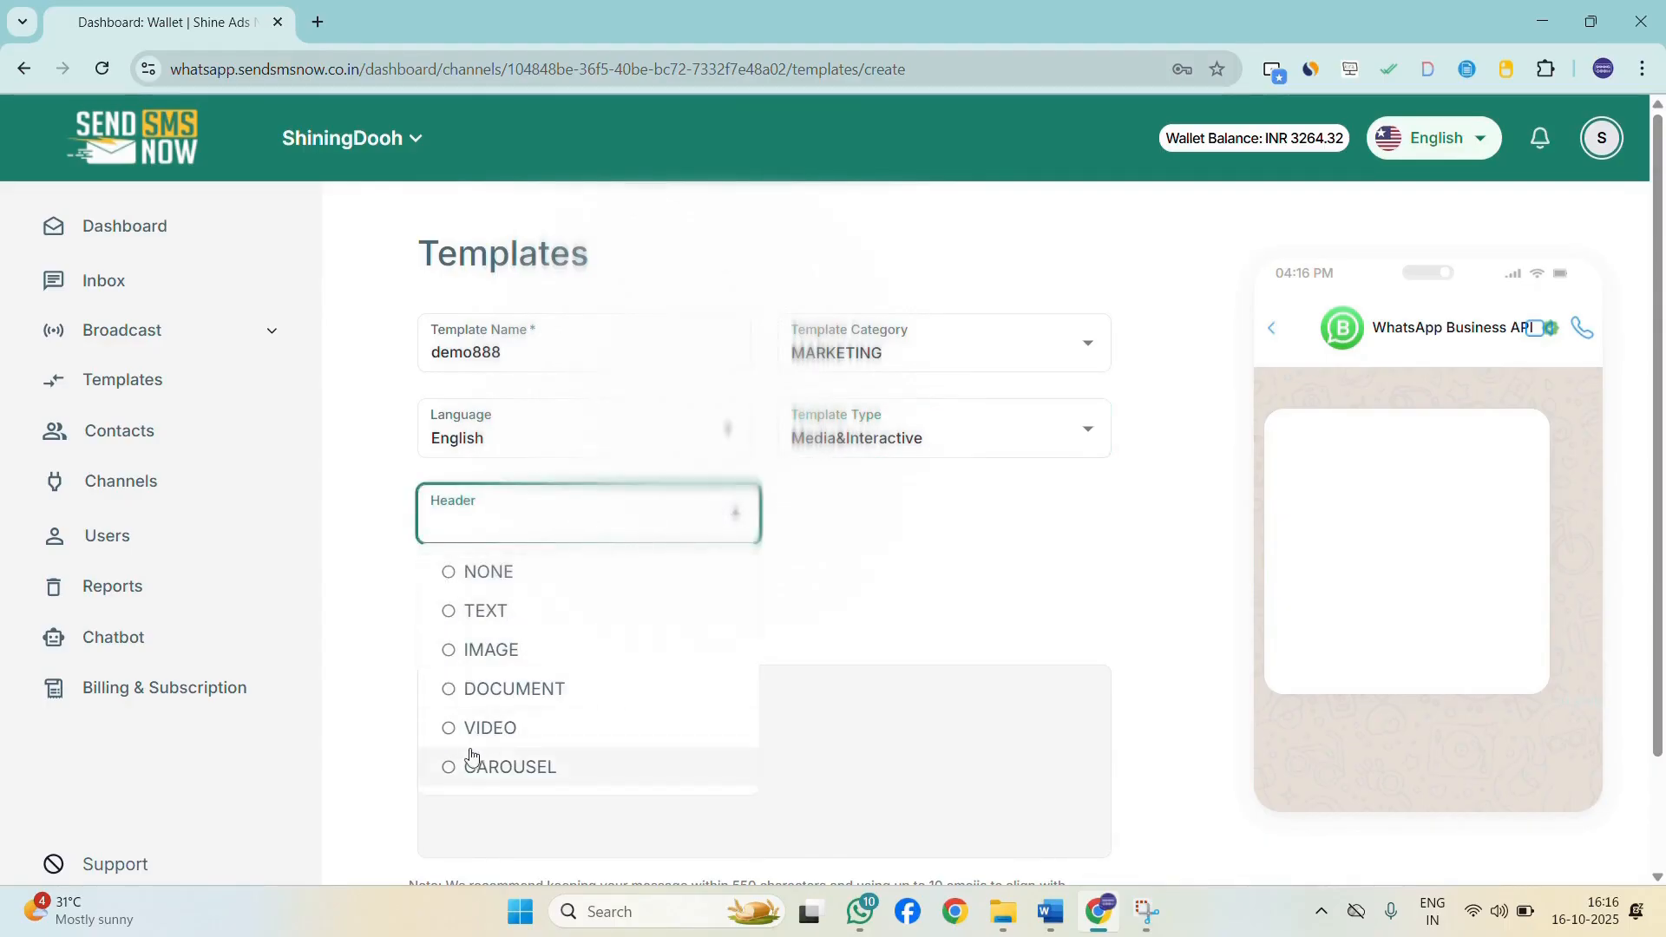
pyautogui.click(450, 659)
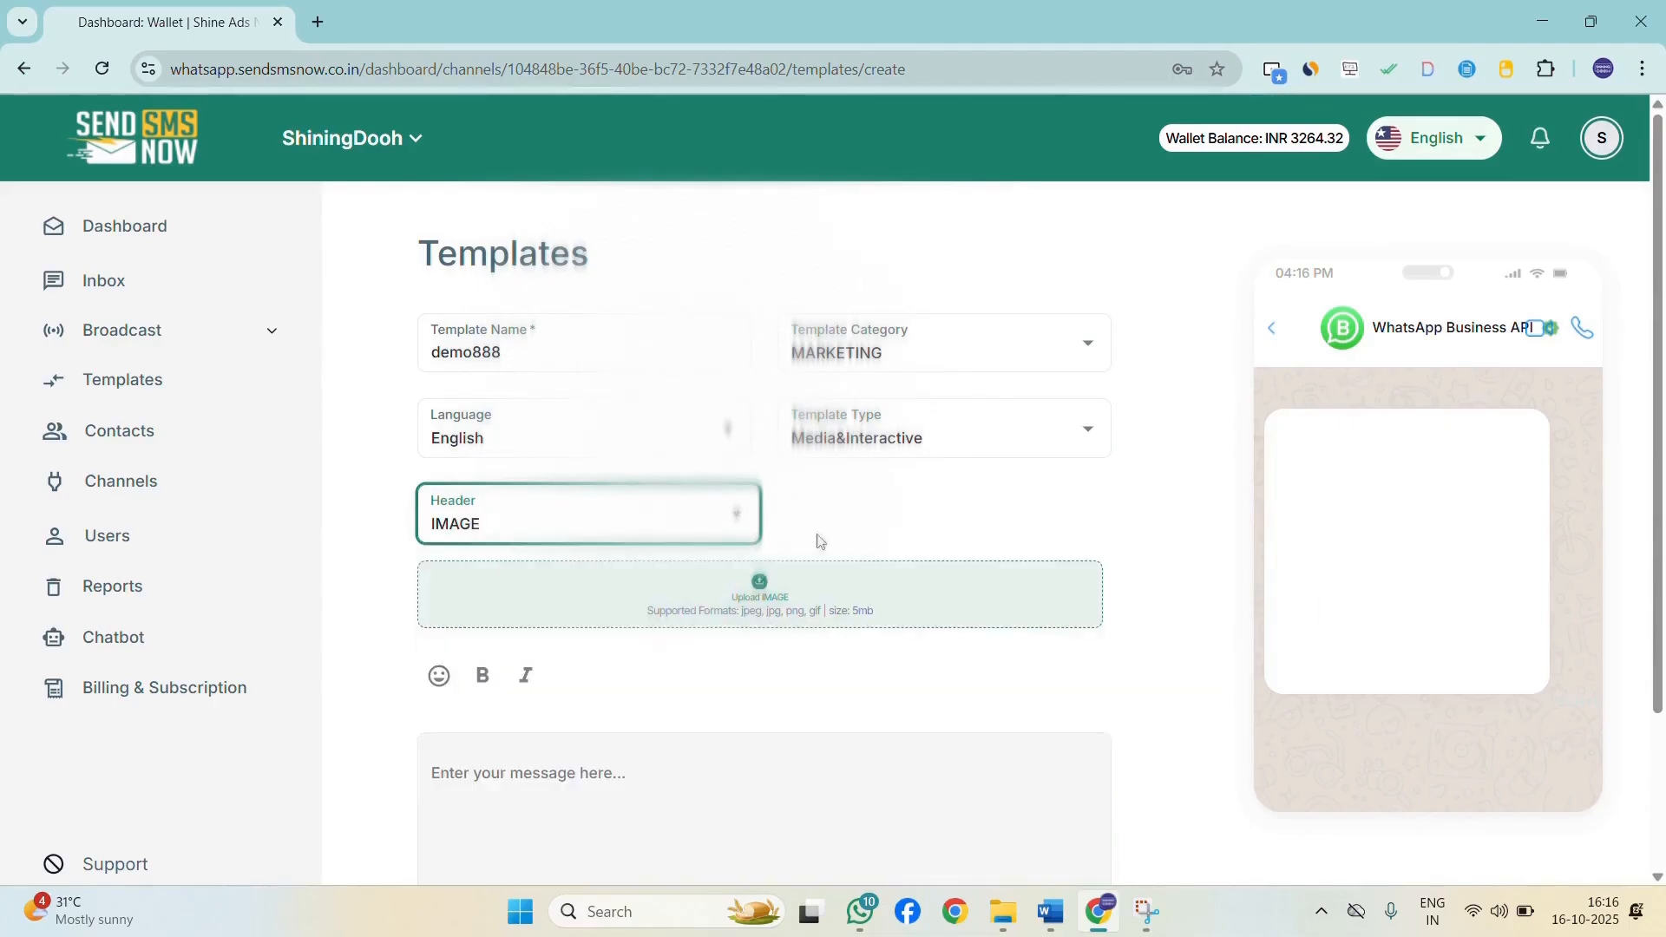
# Upload diwali dd.png from Downloads as the header image.
pyautogui.click(748, 594)
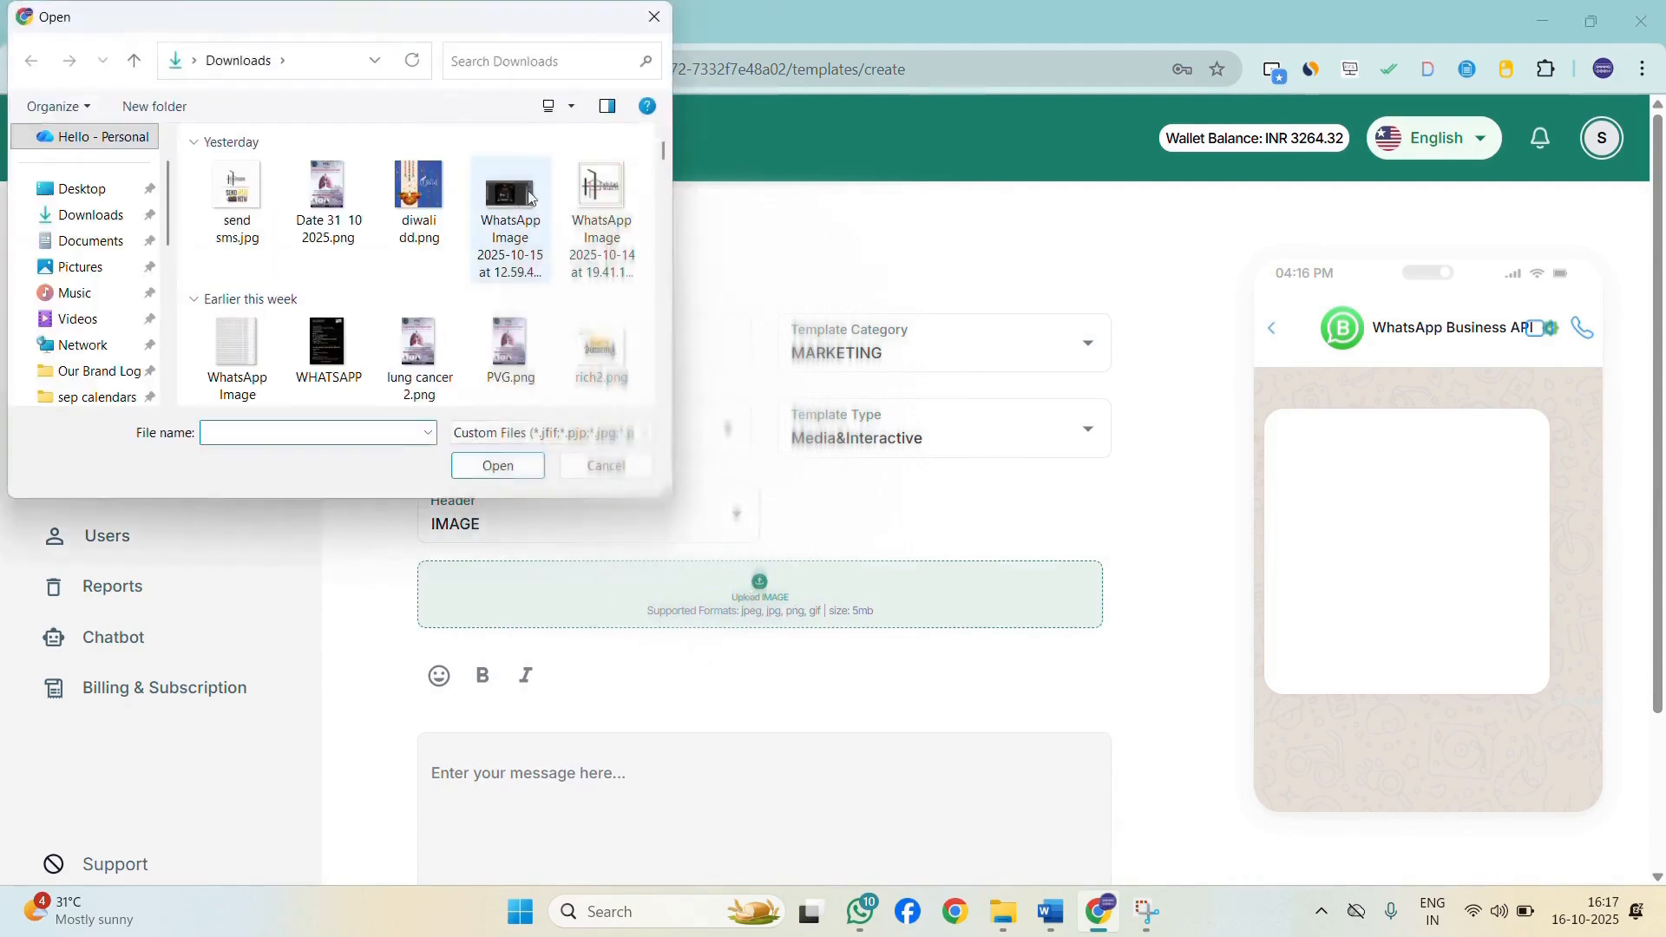
pyautogui.click(411, 192)
pyautogui.click(504, 469)
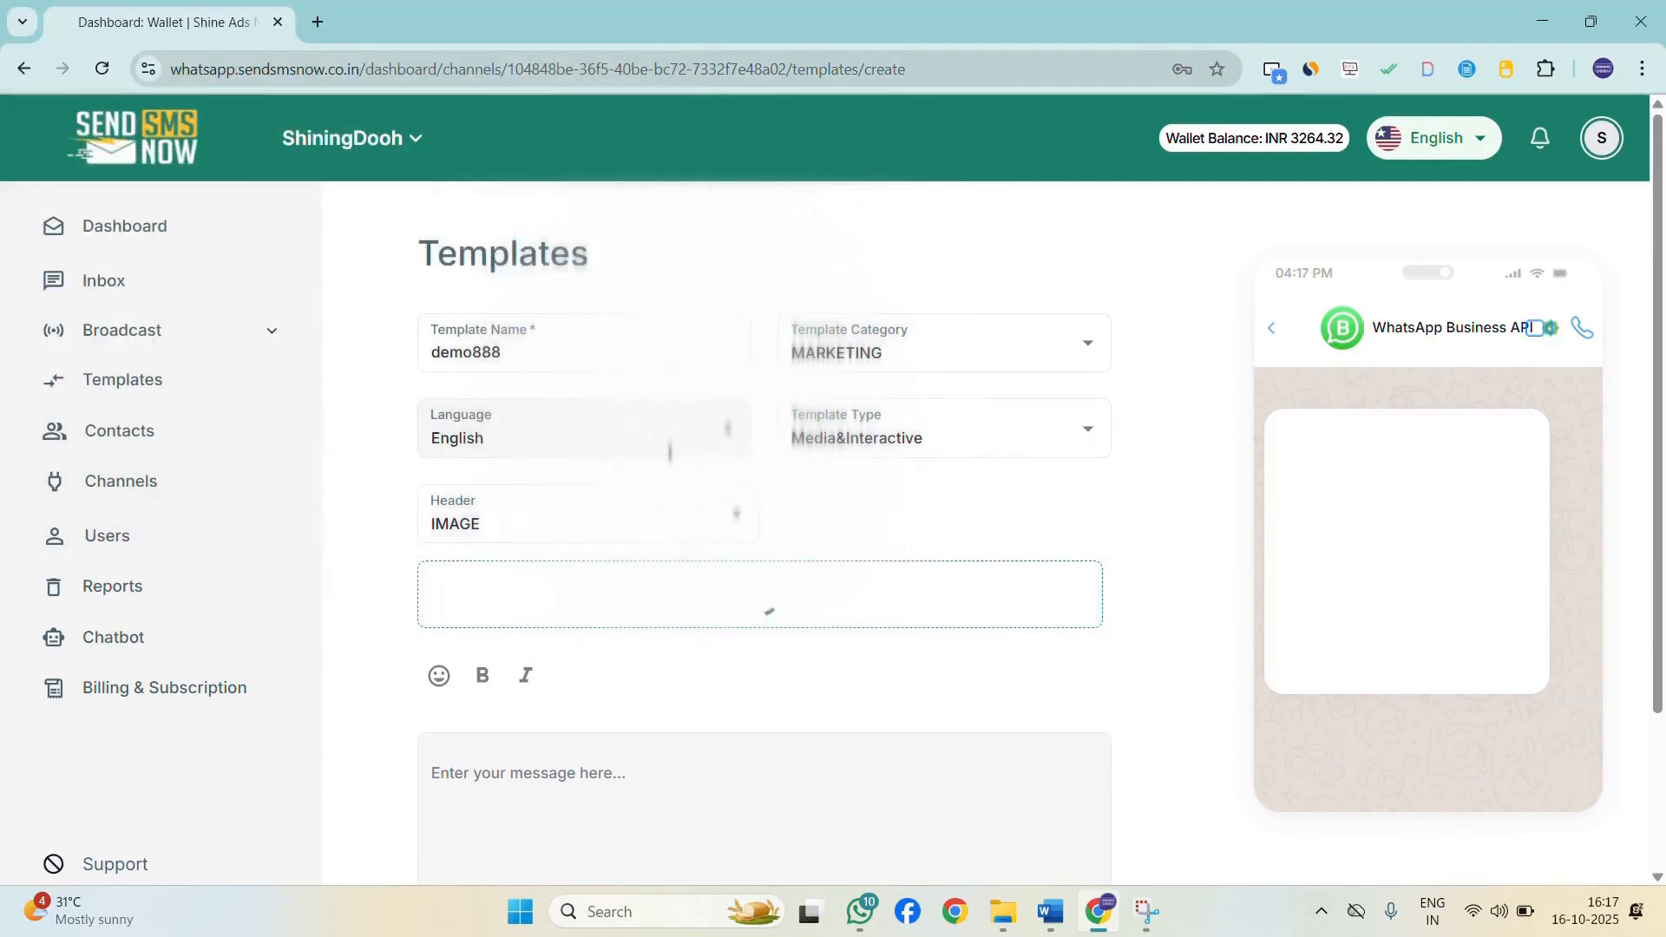
pyautogui.scroll(-1, 672, 452)
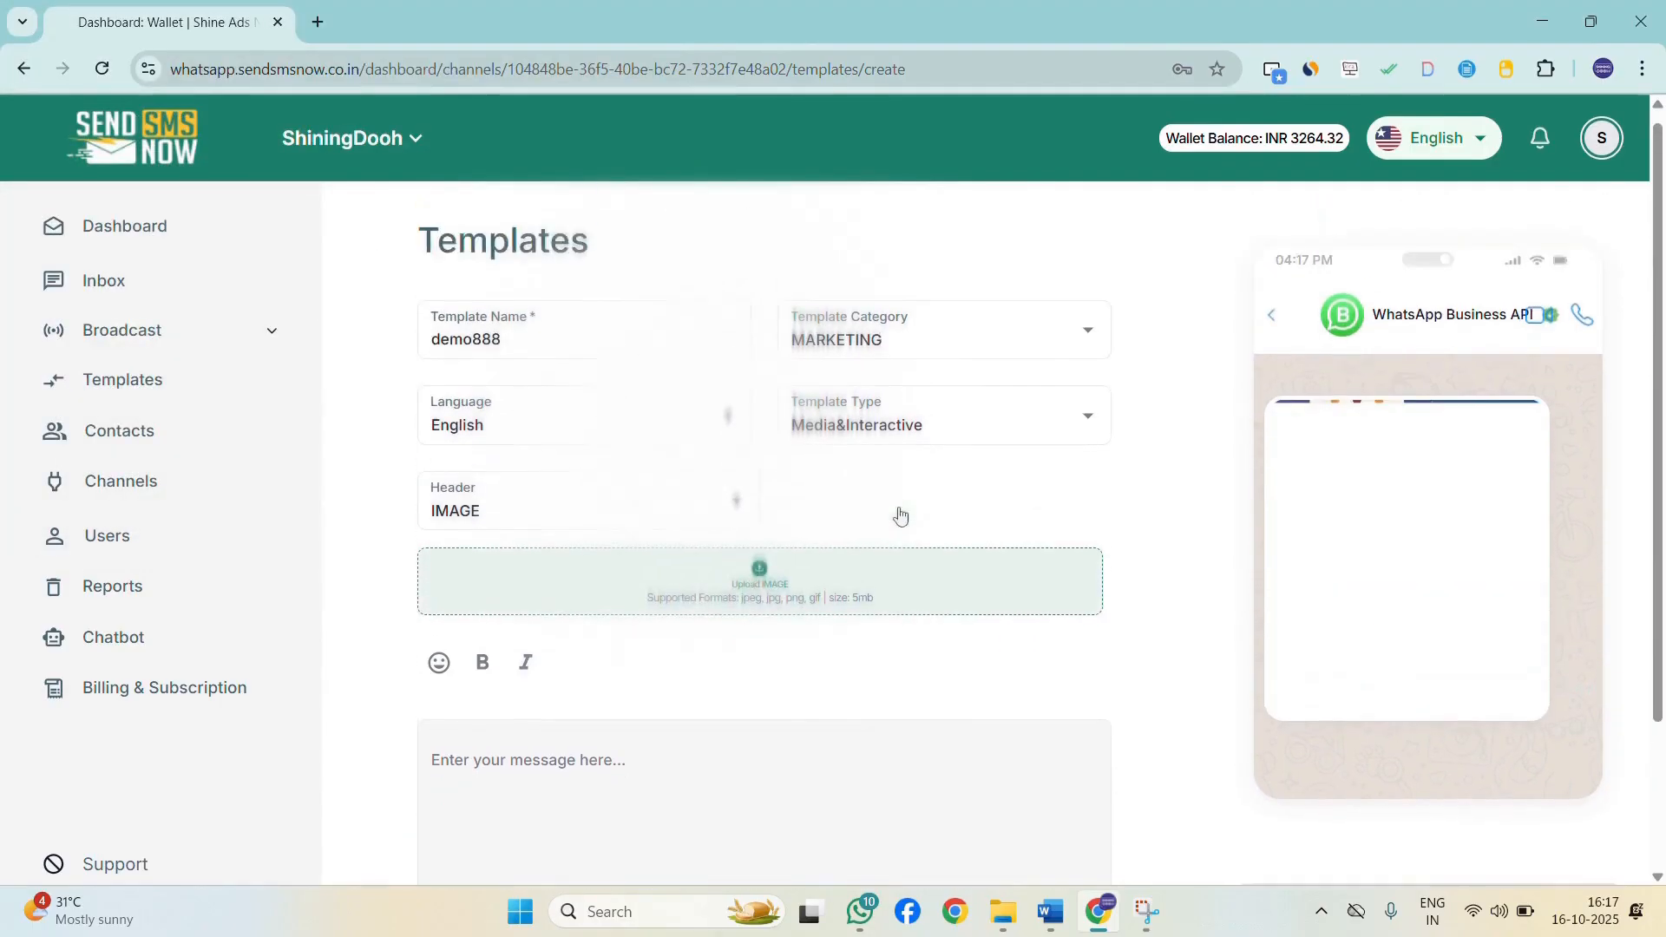
# Write the message body "Happy Diwali to you.".
pyautogui.scroll(-2, 1475, 512)
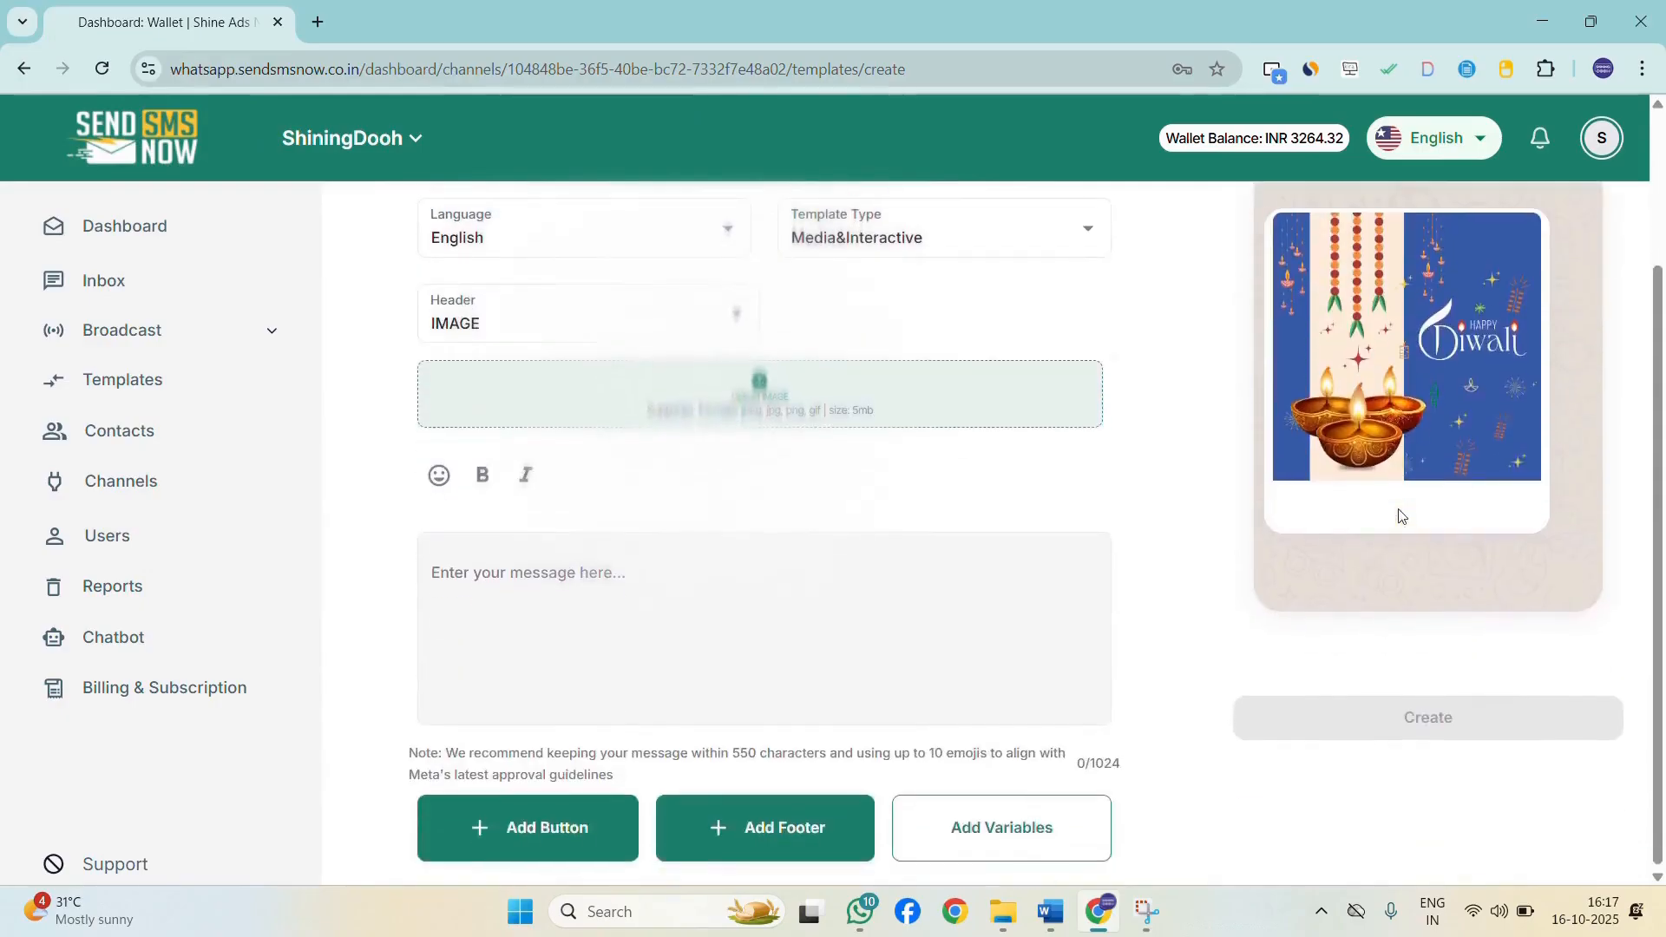
pyautogui.scroll(-1, 888, 602)
pyautogui.click(669, 567)
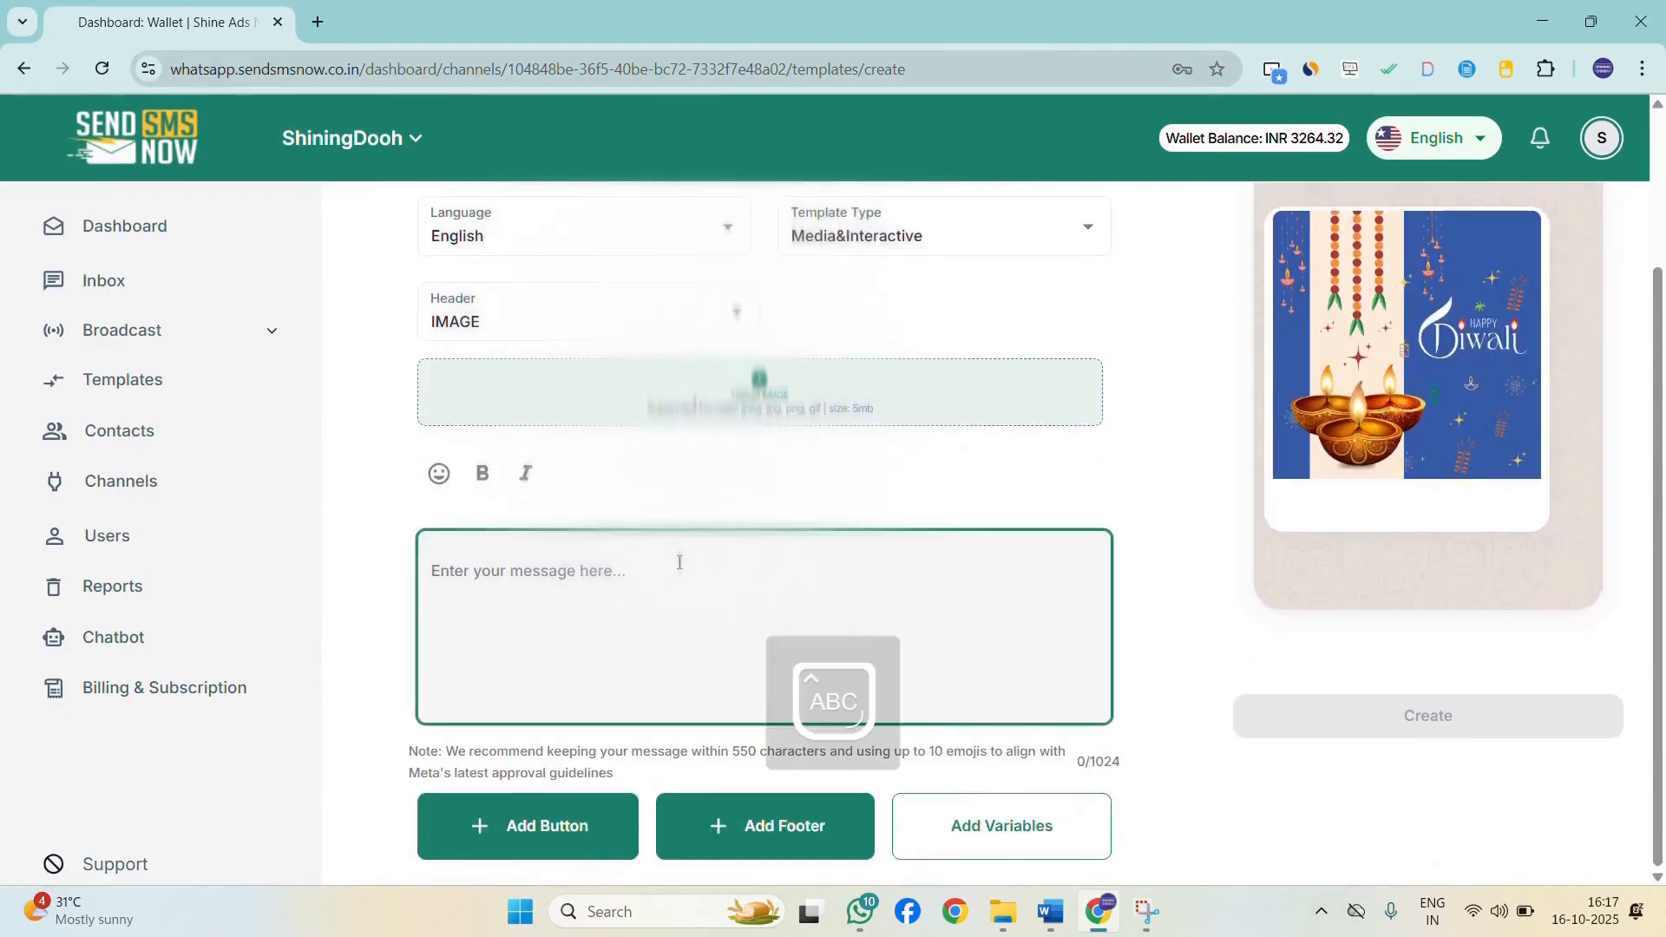
pyautogui.write('Happy Diwali ')
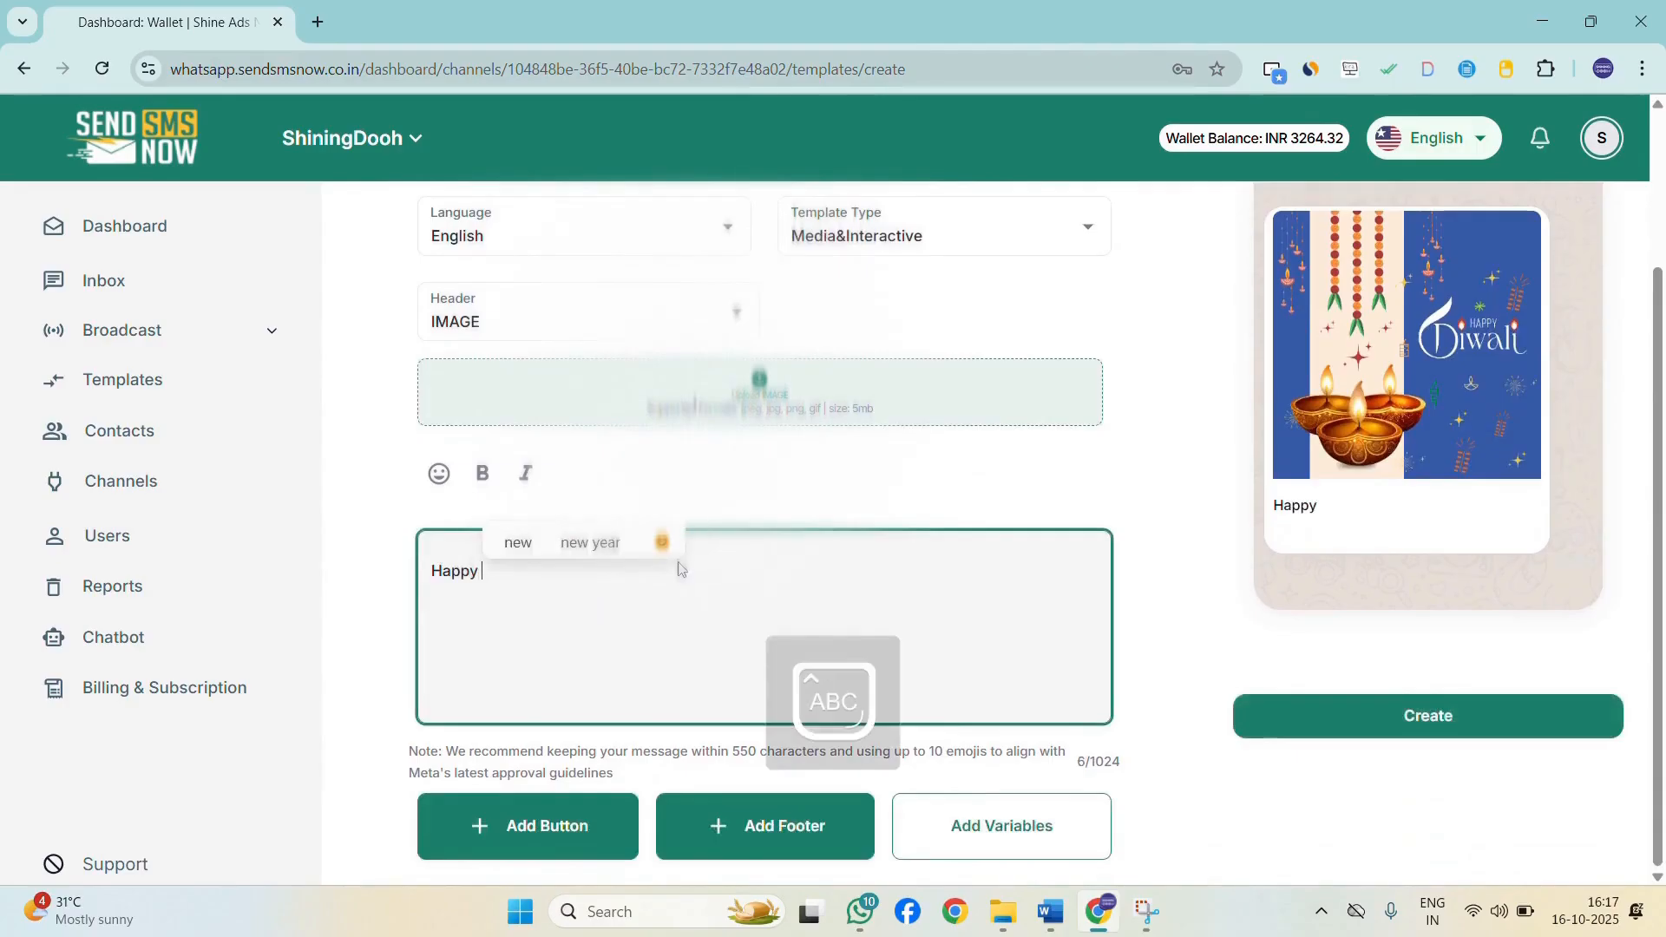
pyautogui.write('to')
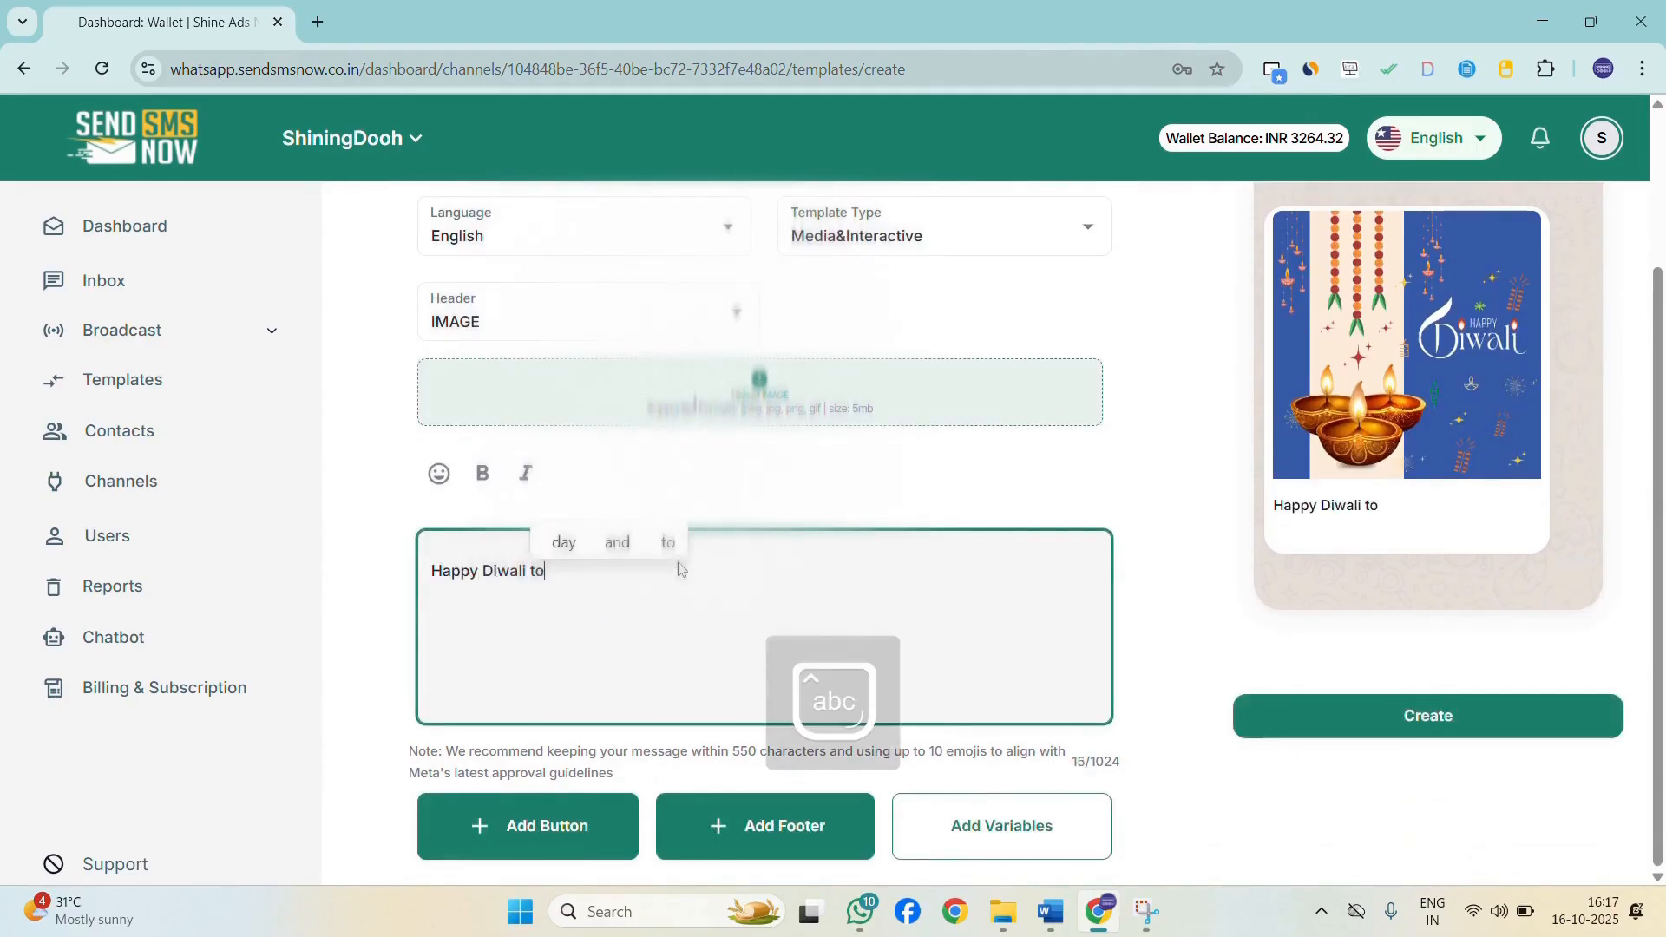
pyautogui.write(' you.')
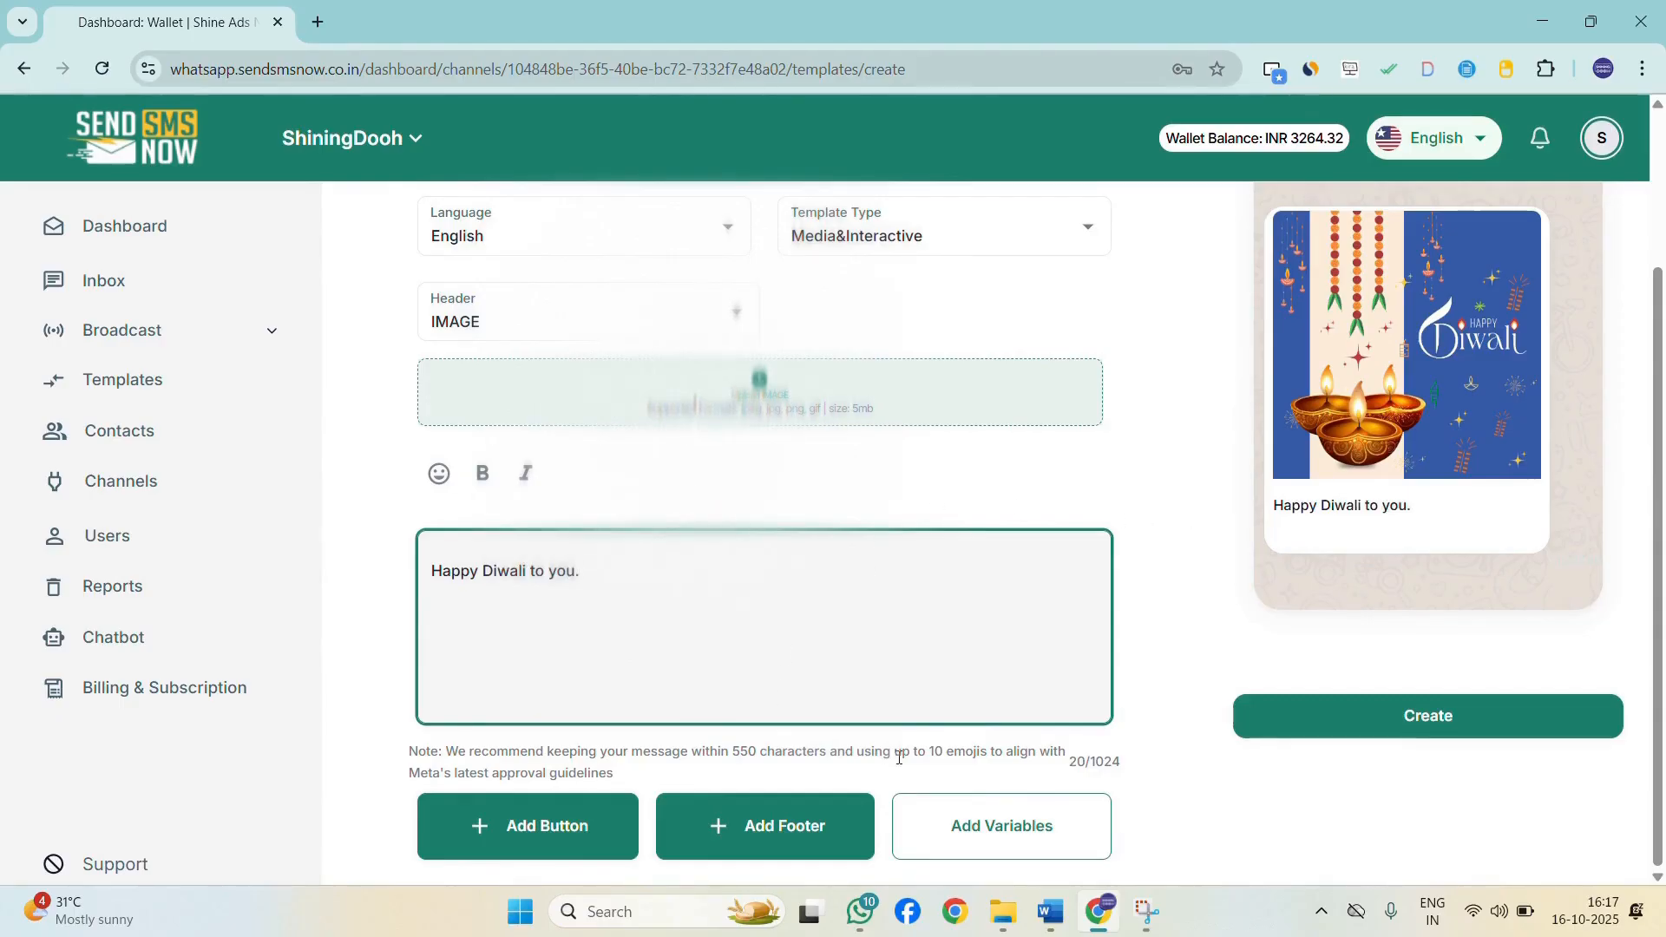
# Add a Visit Website call-to-action button to the template.
pyautogui.scroll(1, 1423, 538)
pyautogui.scroll(-1, 1388, 485)
pyautogui.click(551, 825)
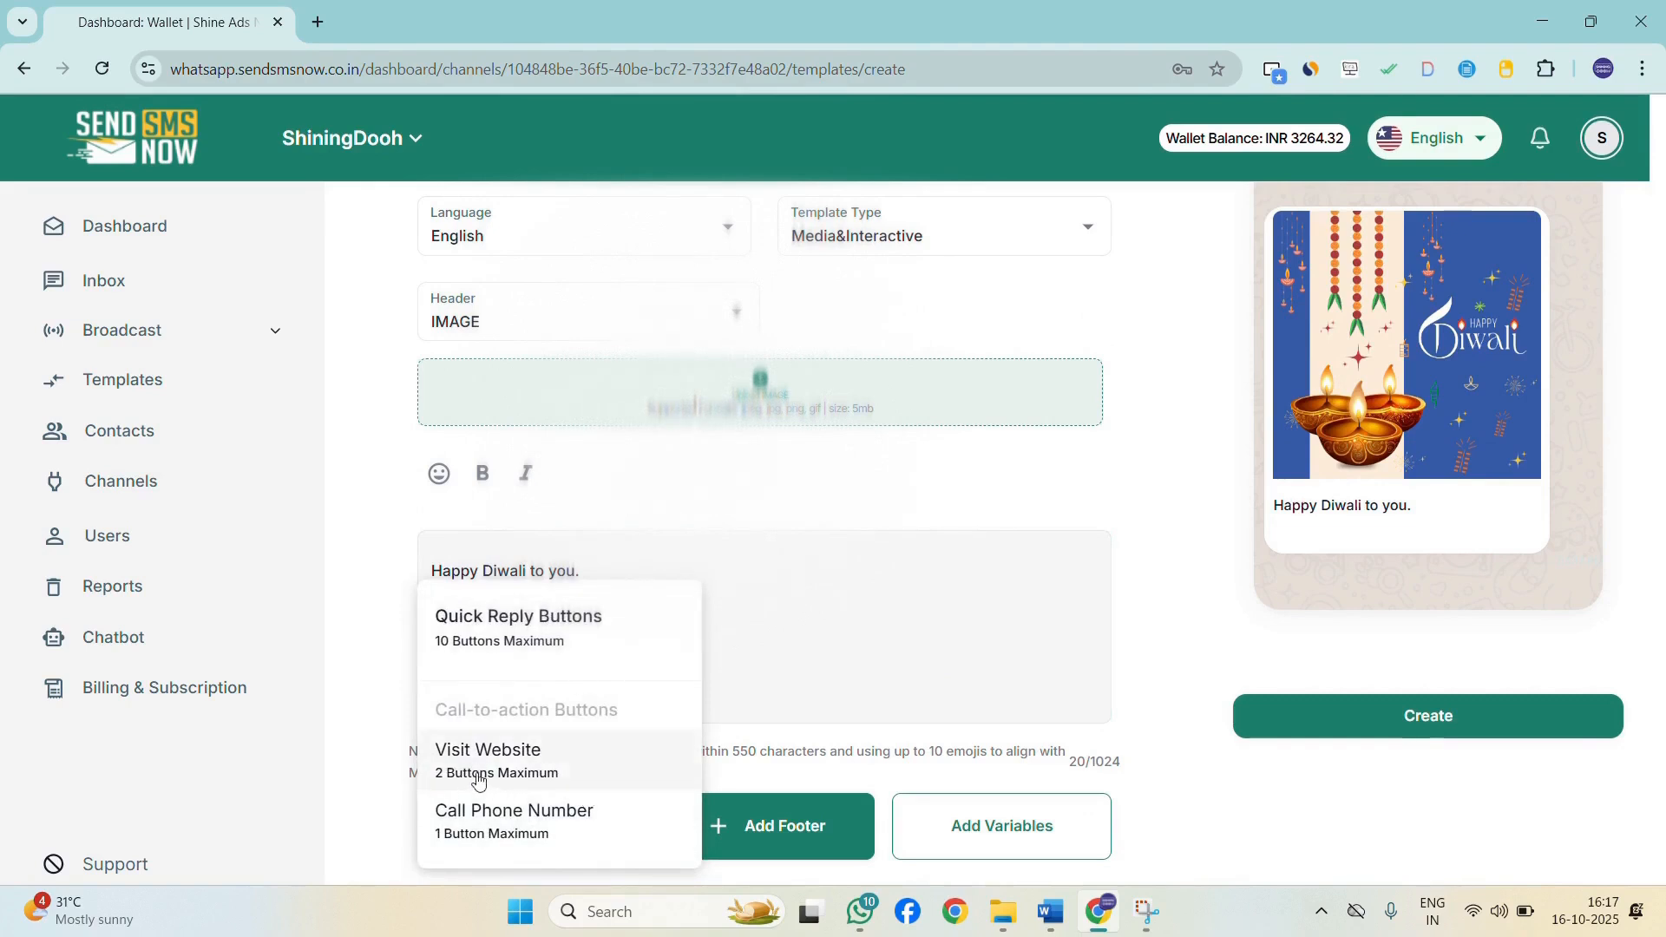
pyautogui.click(862, 705)
pyautogui.click(541, 836)
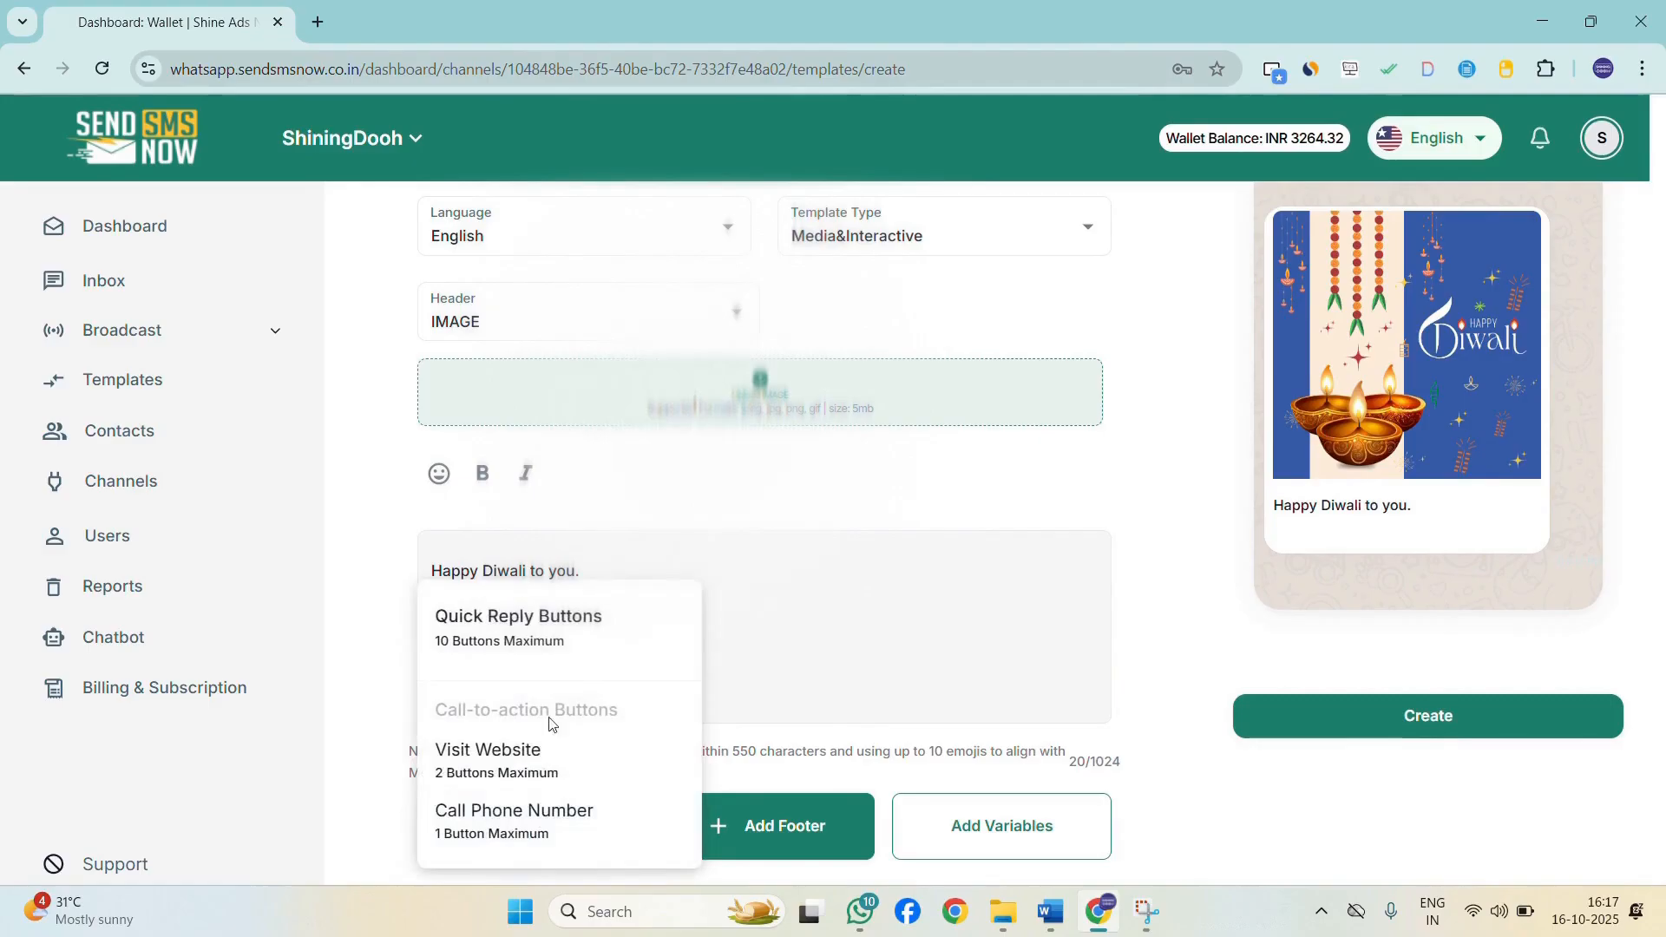
pyautogui.click(519, 762)
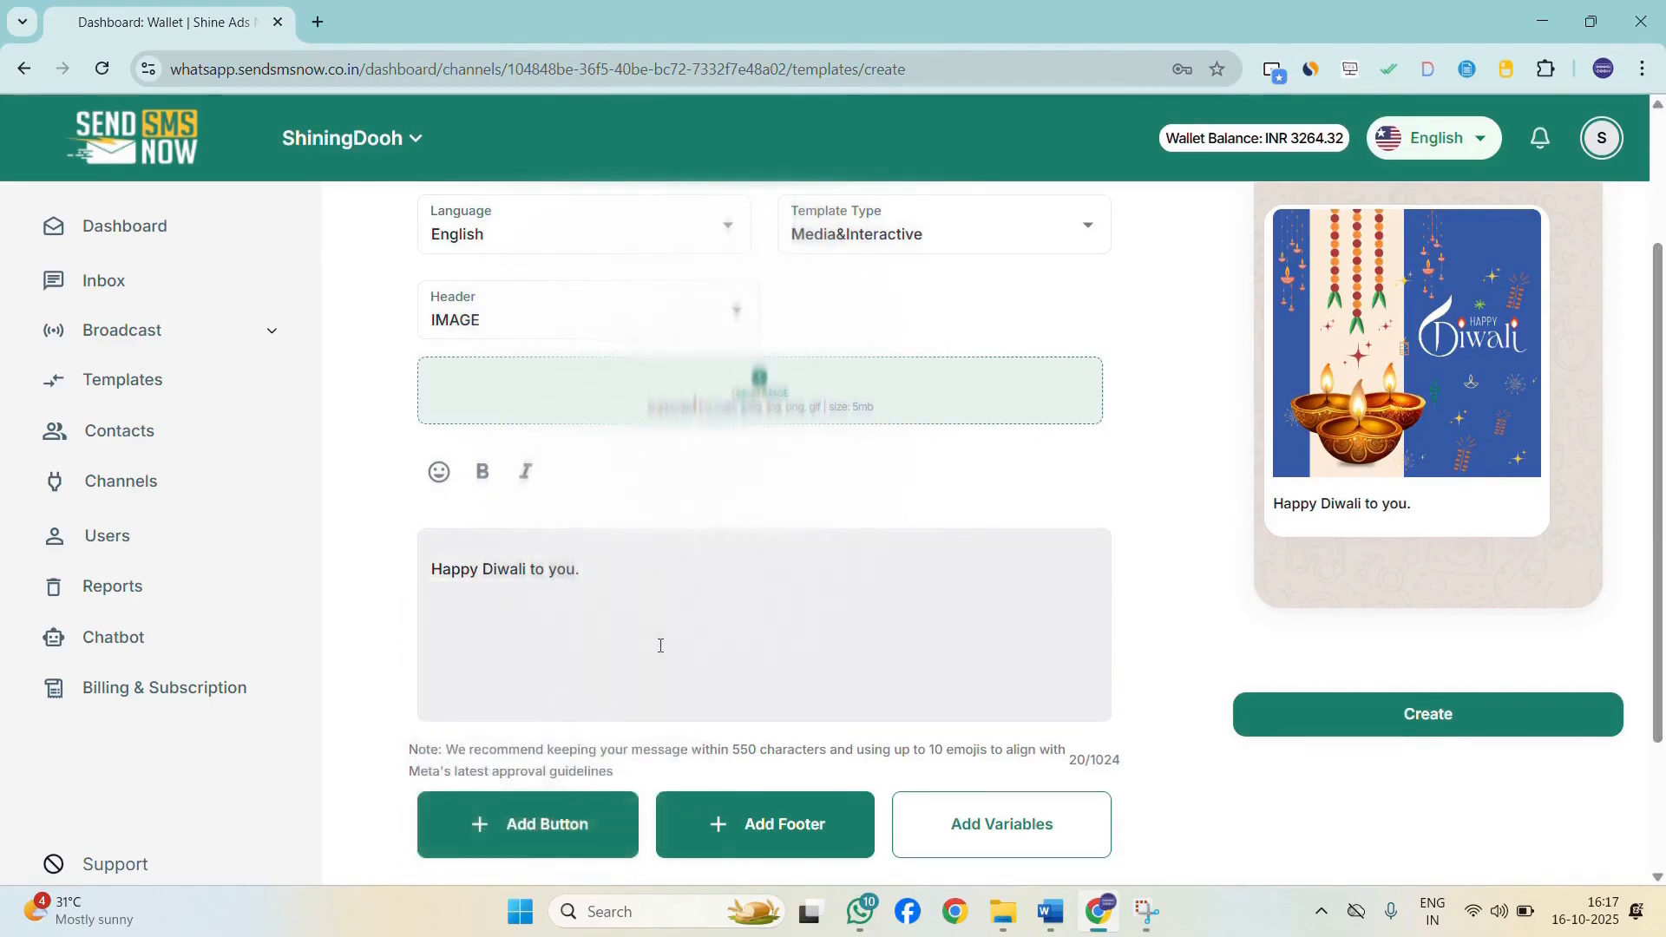
pyautogui.scroll(-3, 663, 643)
pyautogui.click(340, 66)
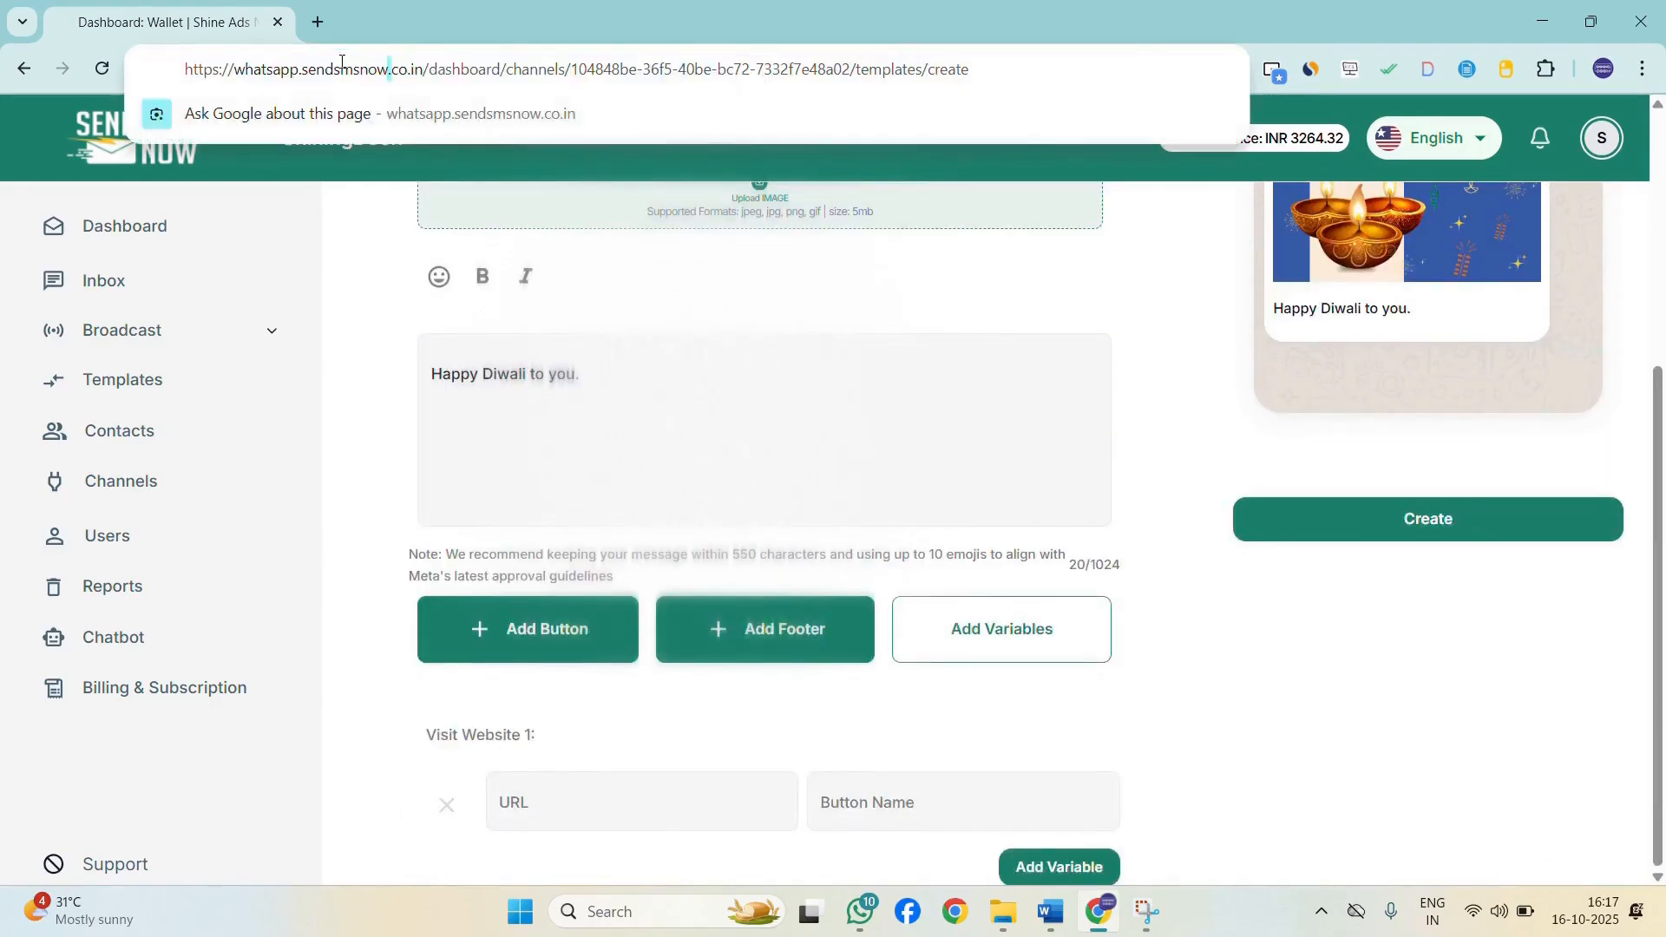
pyautogui.moveTo(424, 69); pyautogui.dragTo(113, 3)
pyautogui.hotkey('ctrl', 'c')
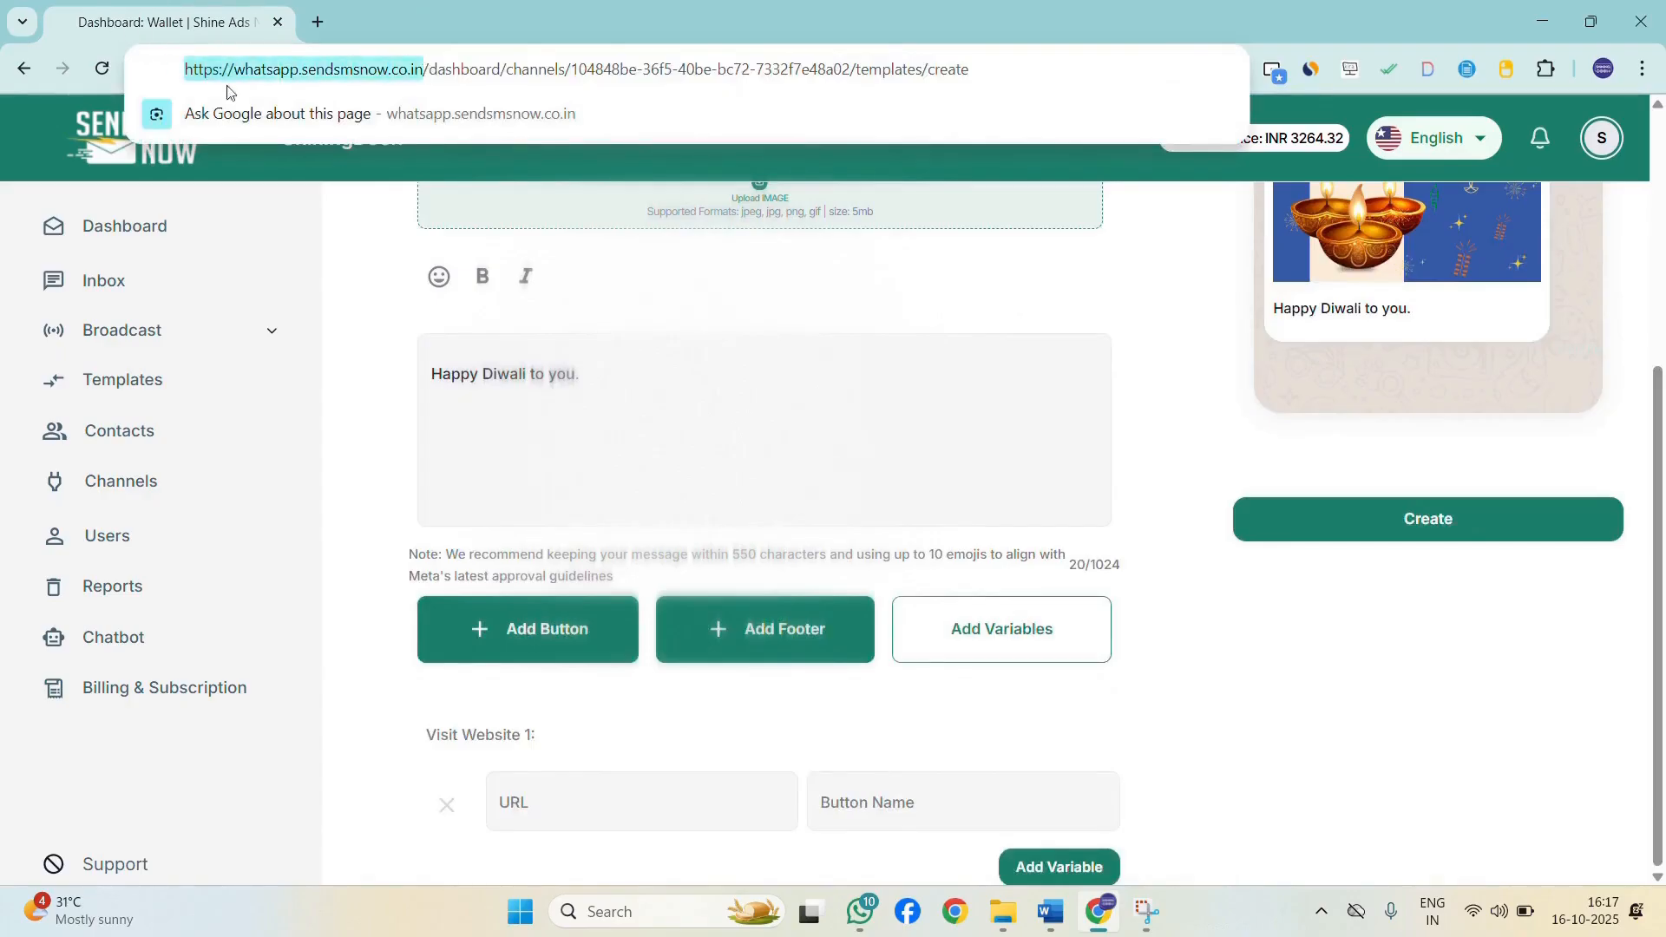
pyautogui.click(653, 801)
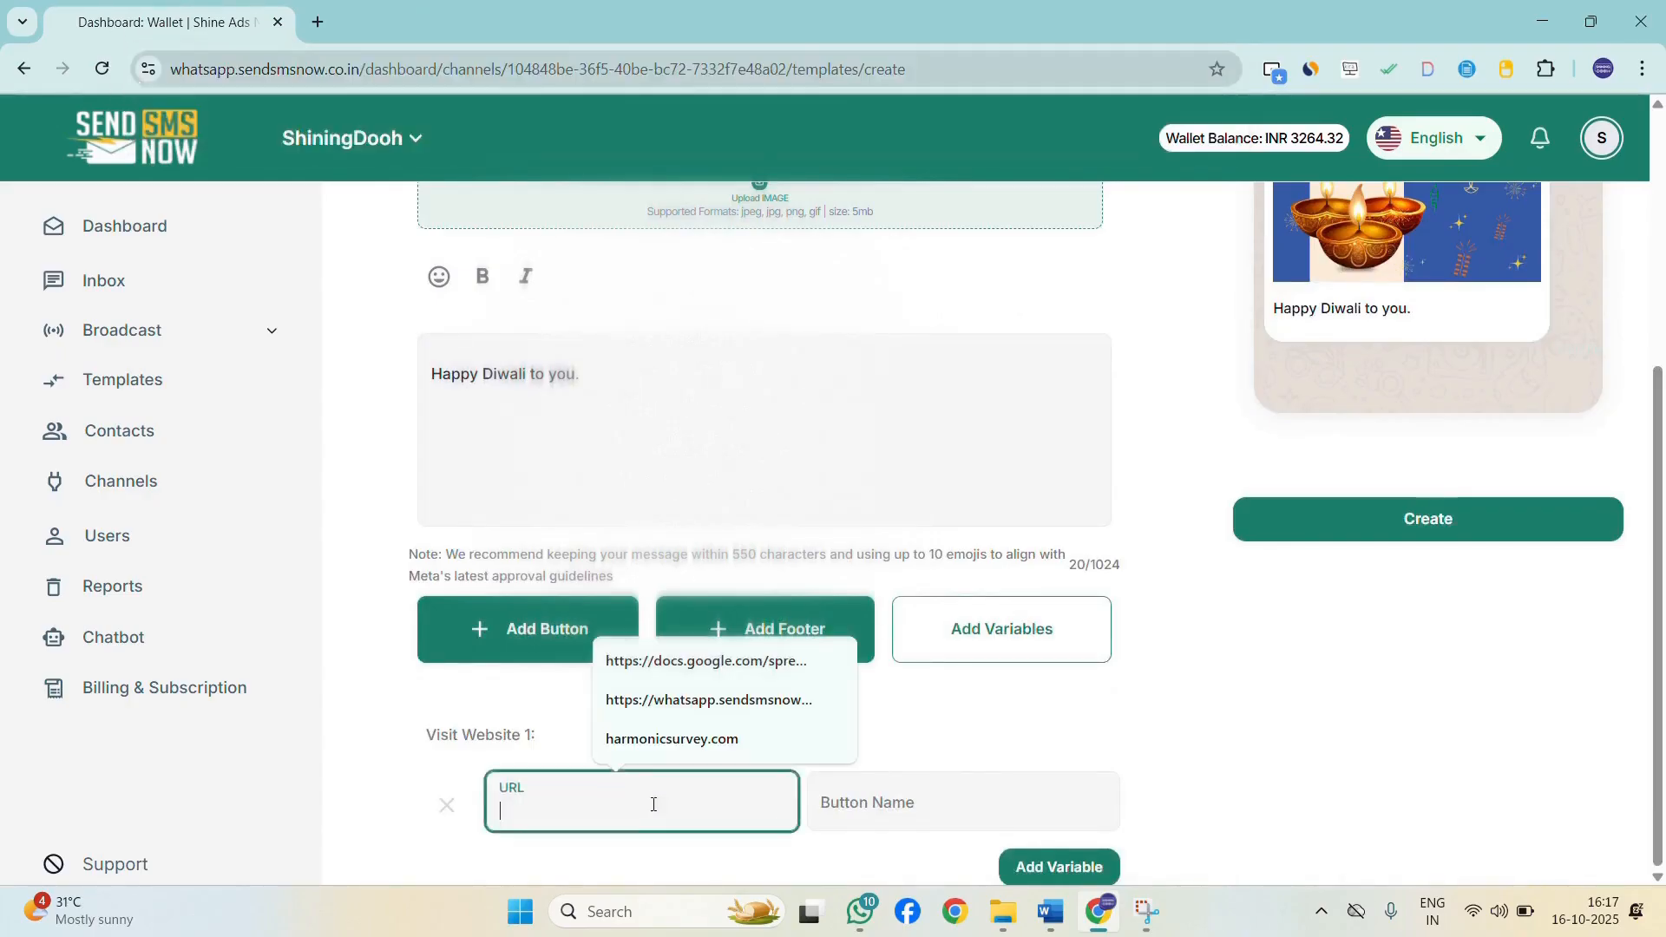
pyautogui.hotkey('ctrl', 'v')
# Name the website button "Click Here".
pyautogui.click(962, 798)
pyautogui.write('C')
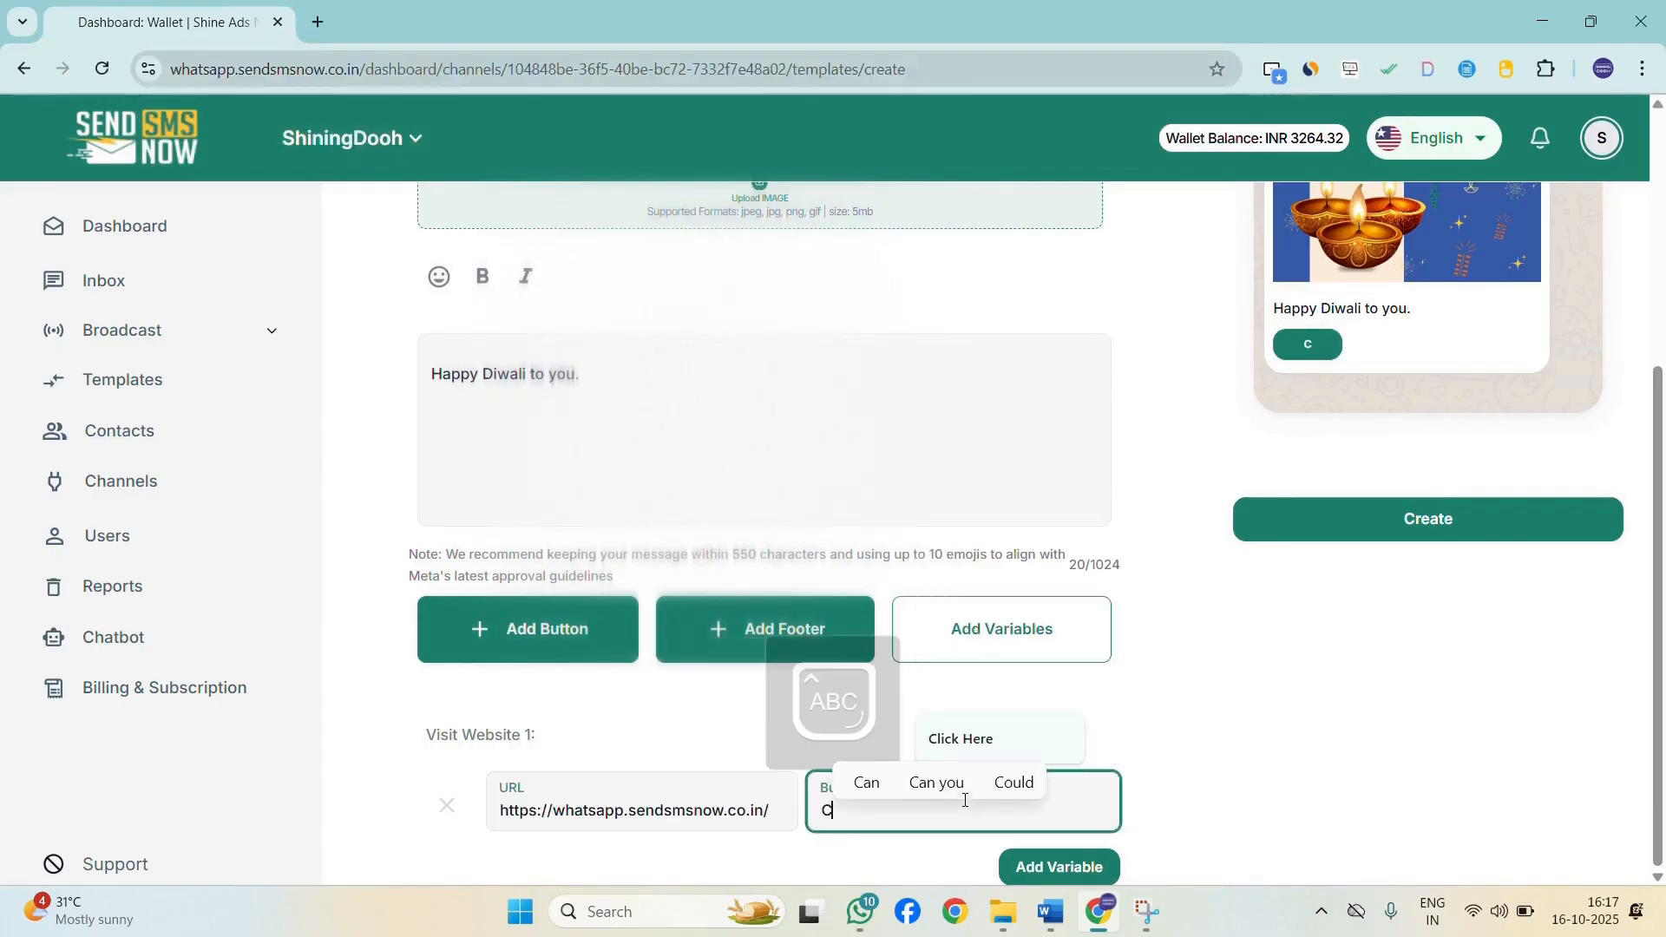
pyautogui.write('lick Here')
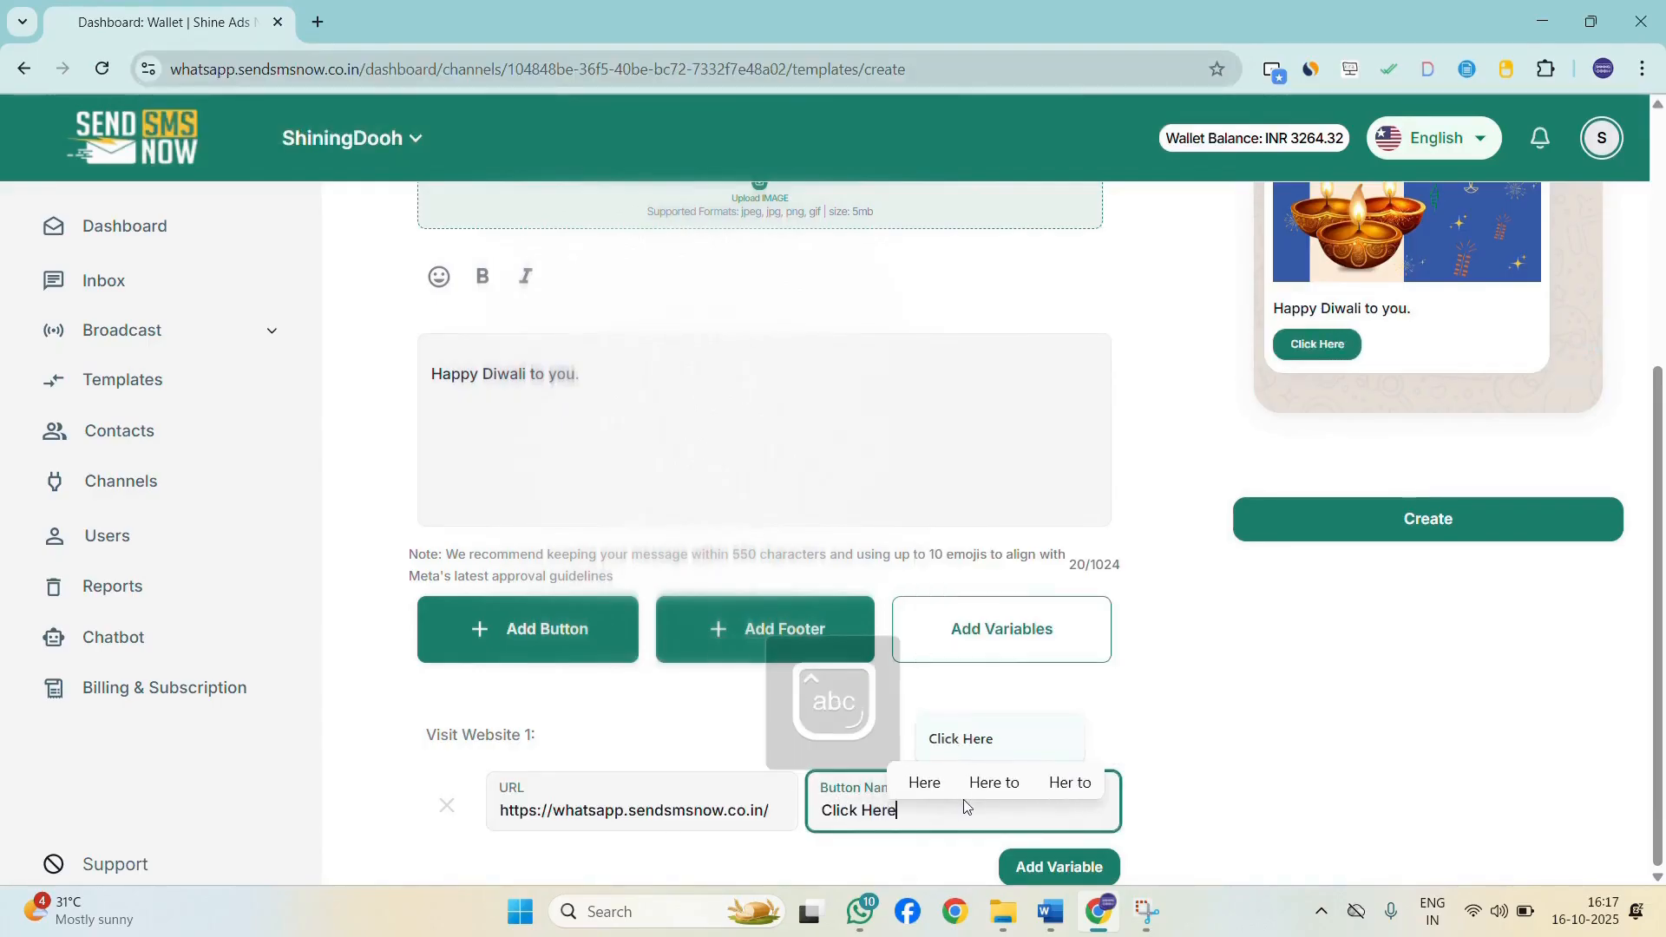
# Review the finished template form and create the template.
pyautogui.click(1504, 617)
pyautogui.scroll(5, 1464, 509)
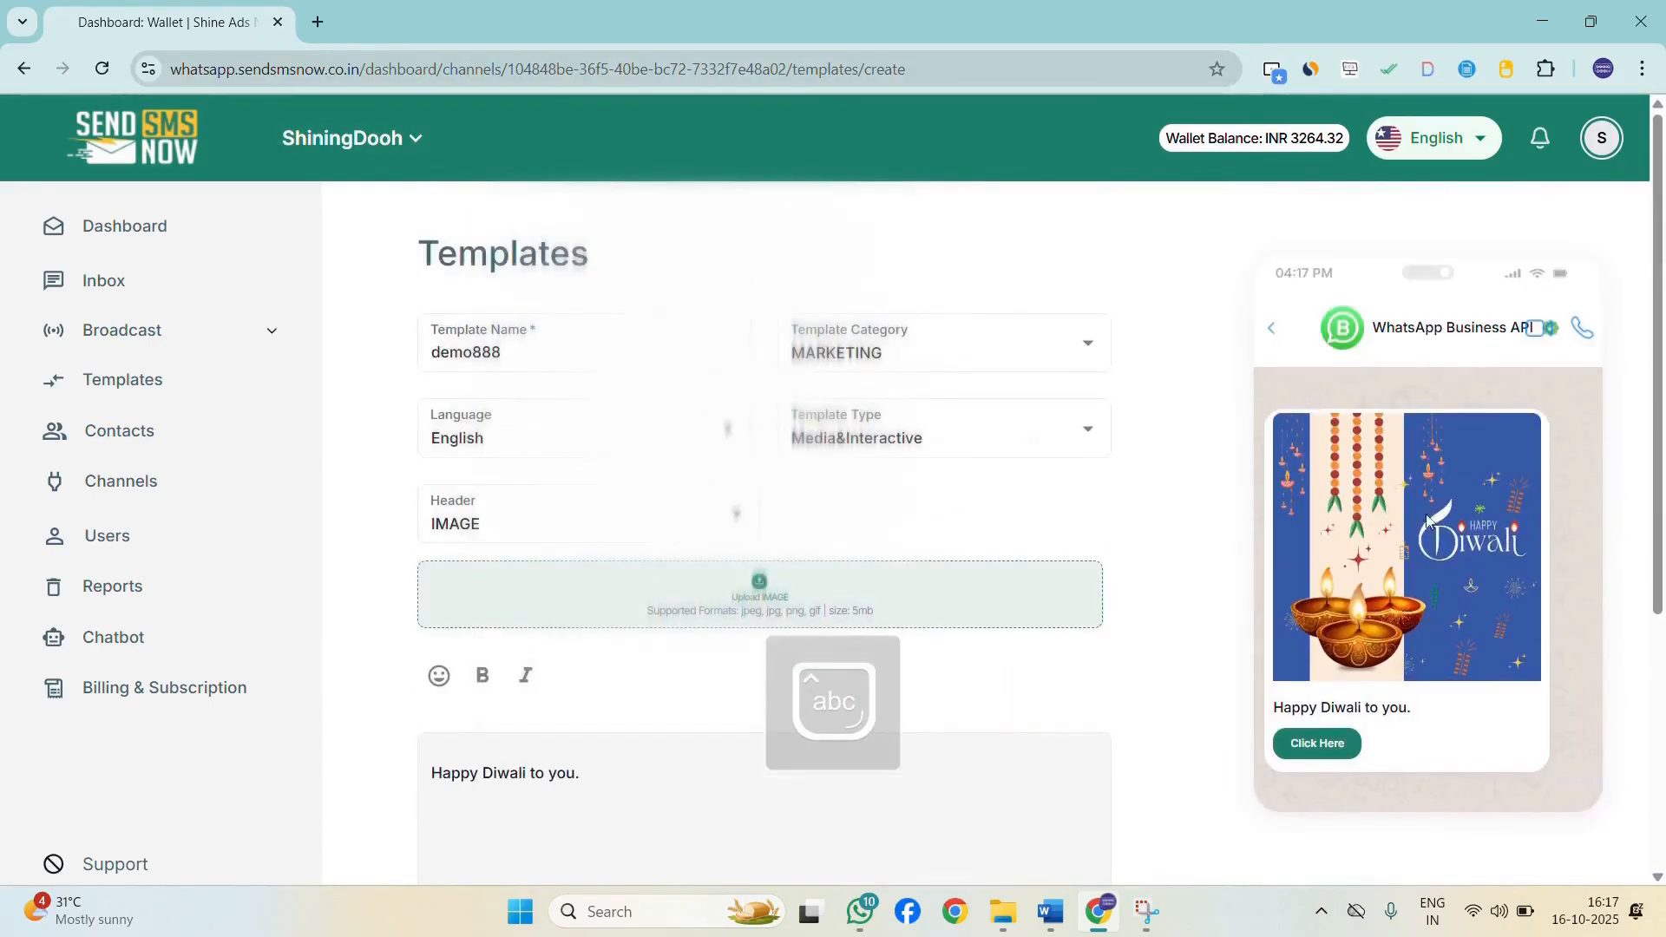
pyautogui.scroll(-5, 1325, 739)
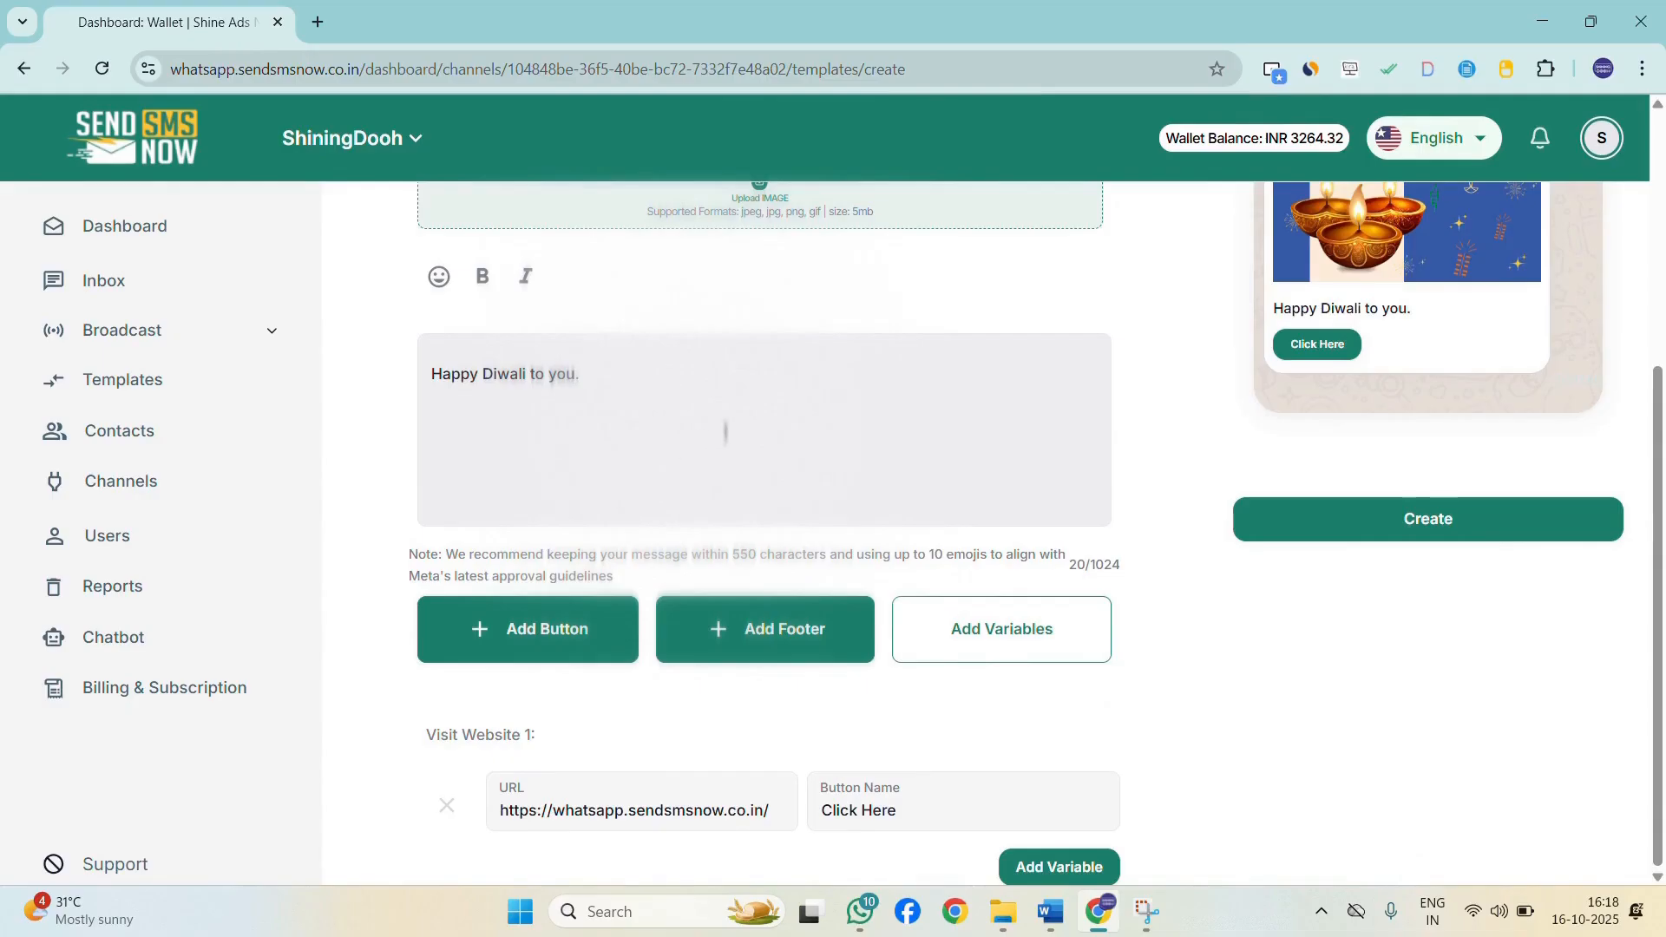
pyautogui.scroll(5, 867, 347)
pyautogui.scroll(-5, 1301, 416)
pyautogui.scroll(5, 1447, 432)
pyautogui.scroll(-3, 944, 443)
pyautogui.scroll(3, 954, 441)
pyautogui.scroll(-4, 1273, 444)
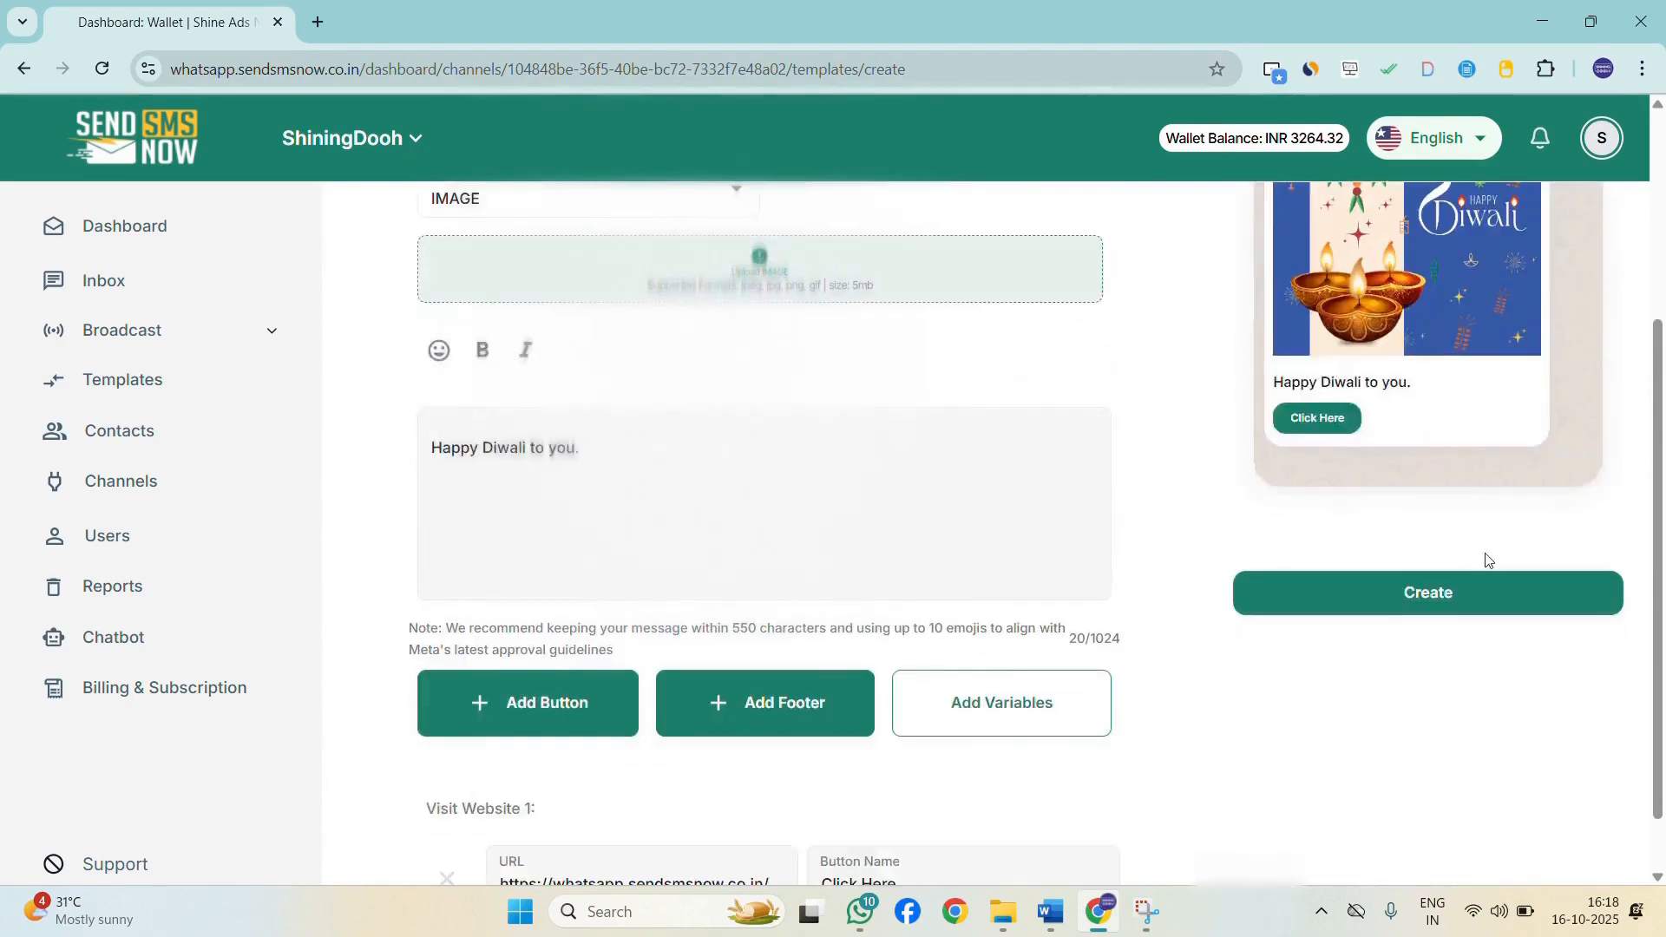
pyautogui.click(1497, 603)
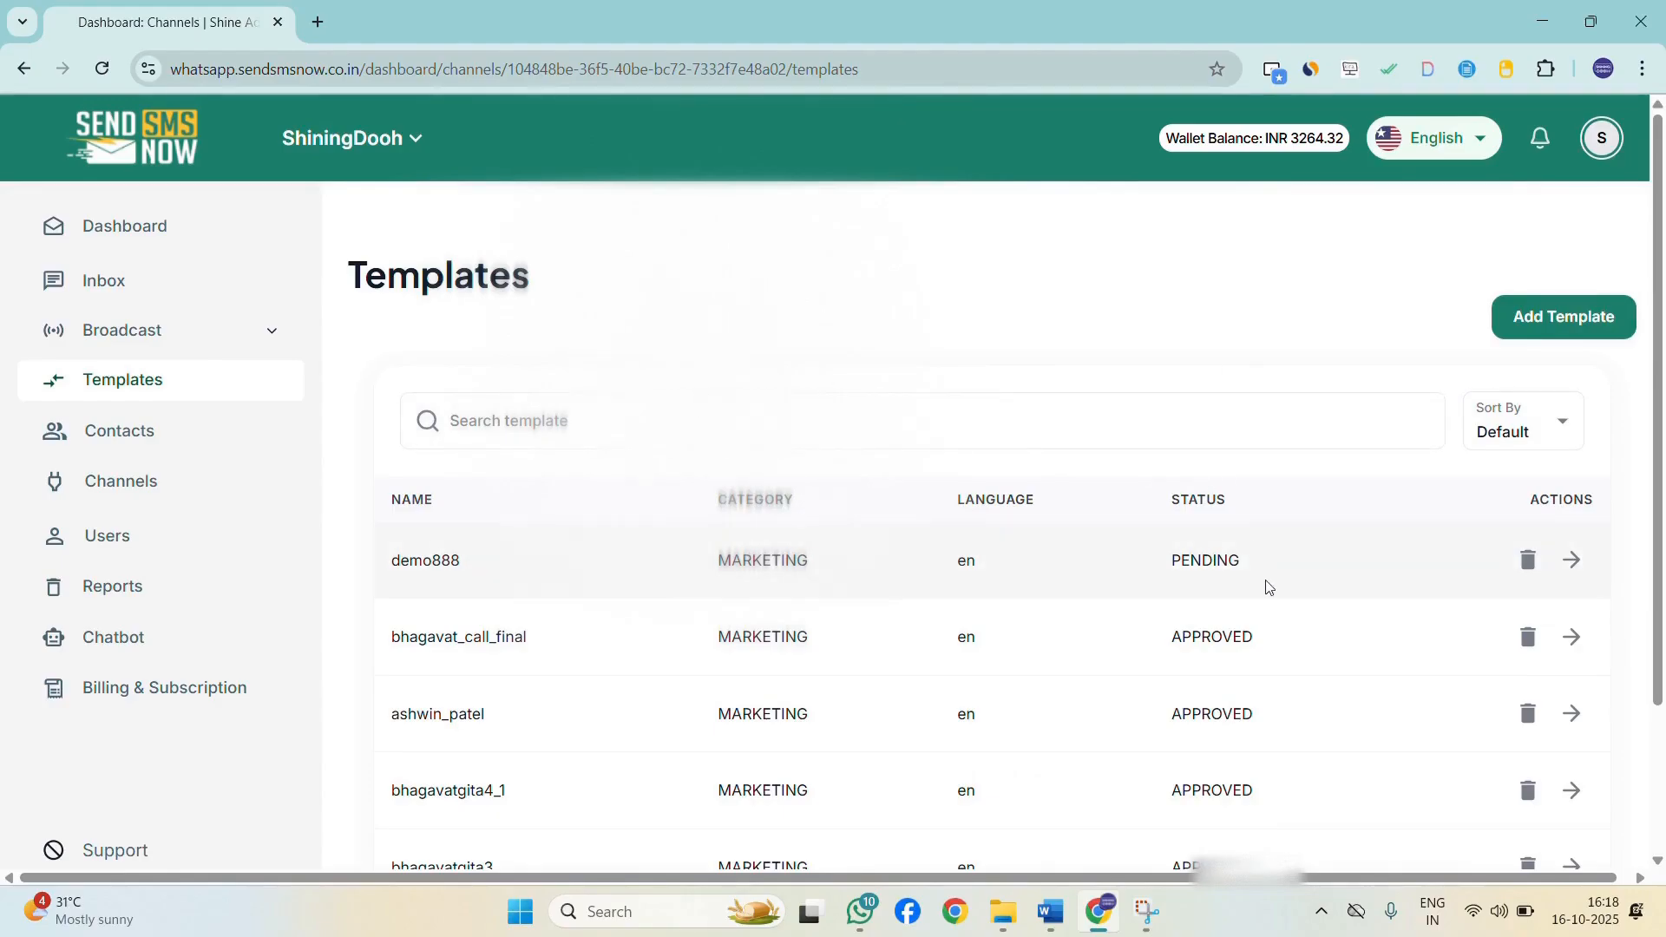
# Preview the demo888 template from the templates list and close the preview.
pyautogui.click(1573, 558)
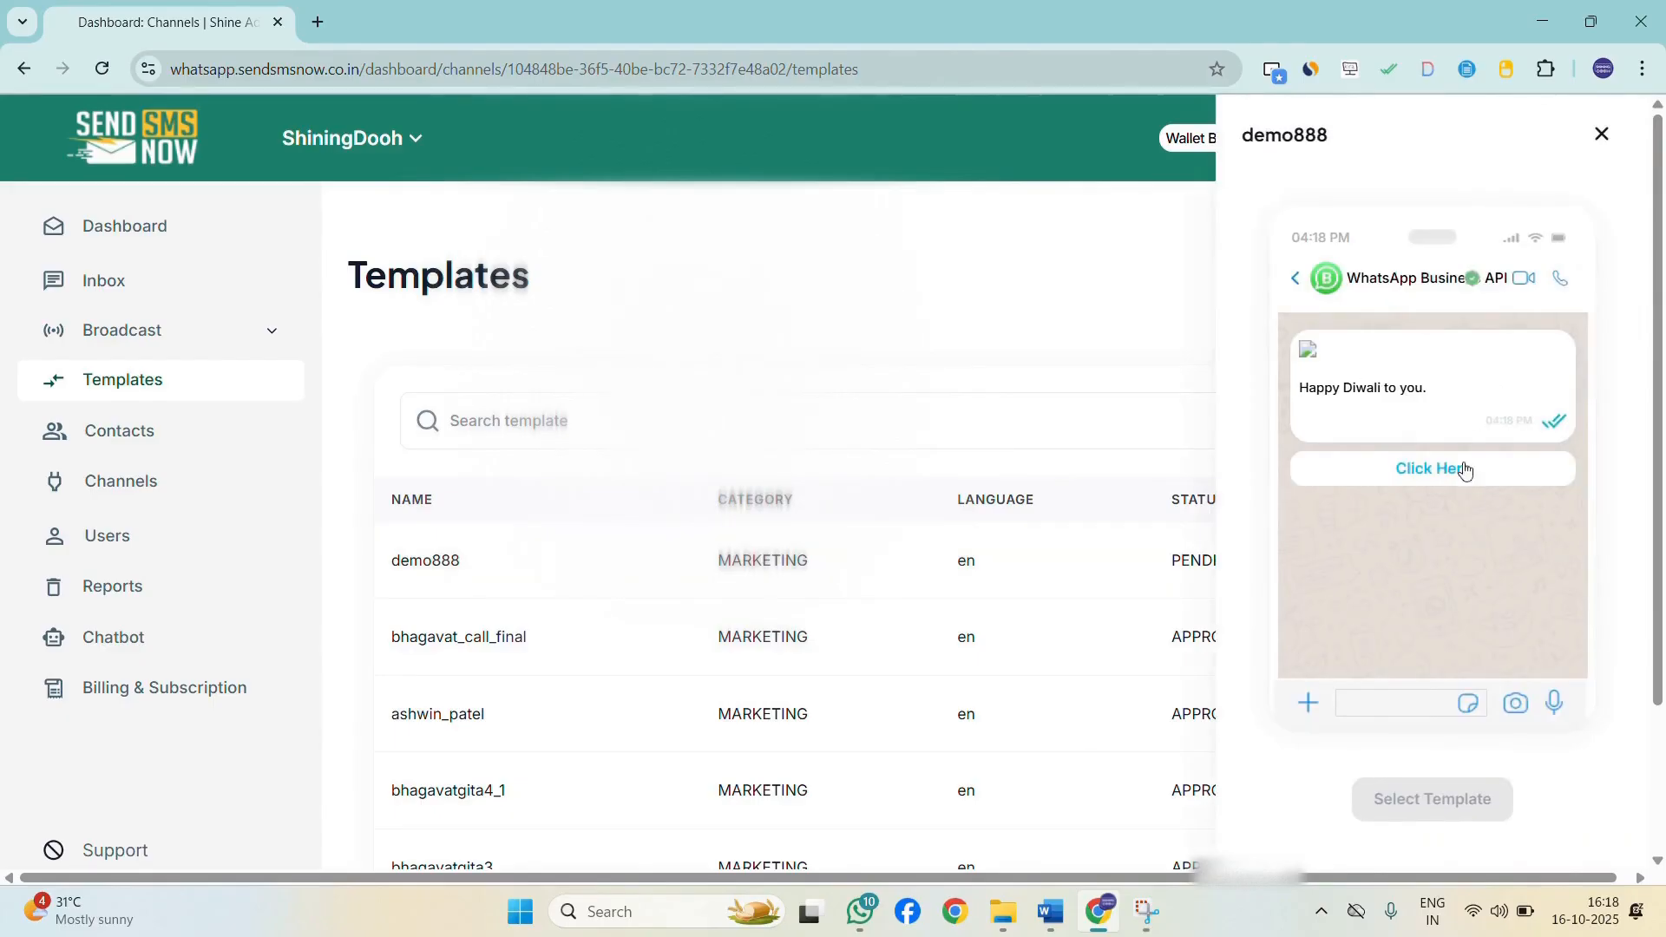
pyautogui.click(1589, 137)
pyautogui.moveTo(130, 325)
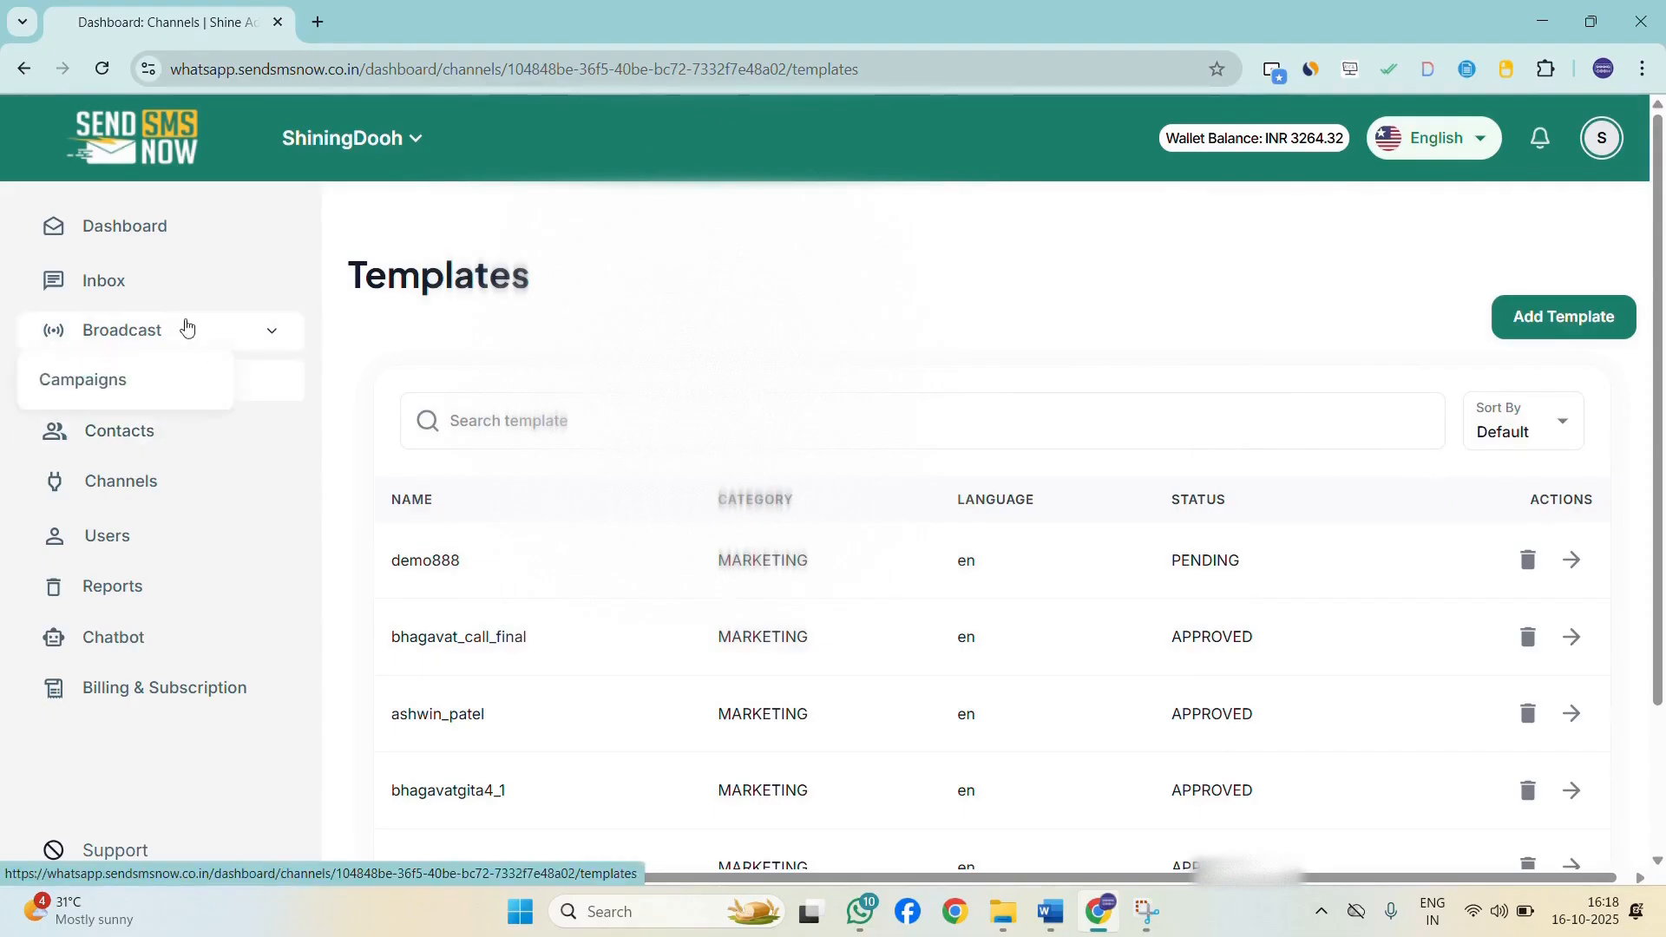
# Browse the Contacts, Channels, Users and Reports pages of the dashboard.
pyautogui.click(167, 444)
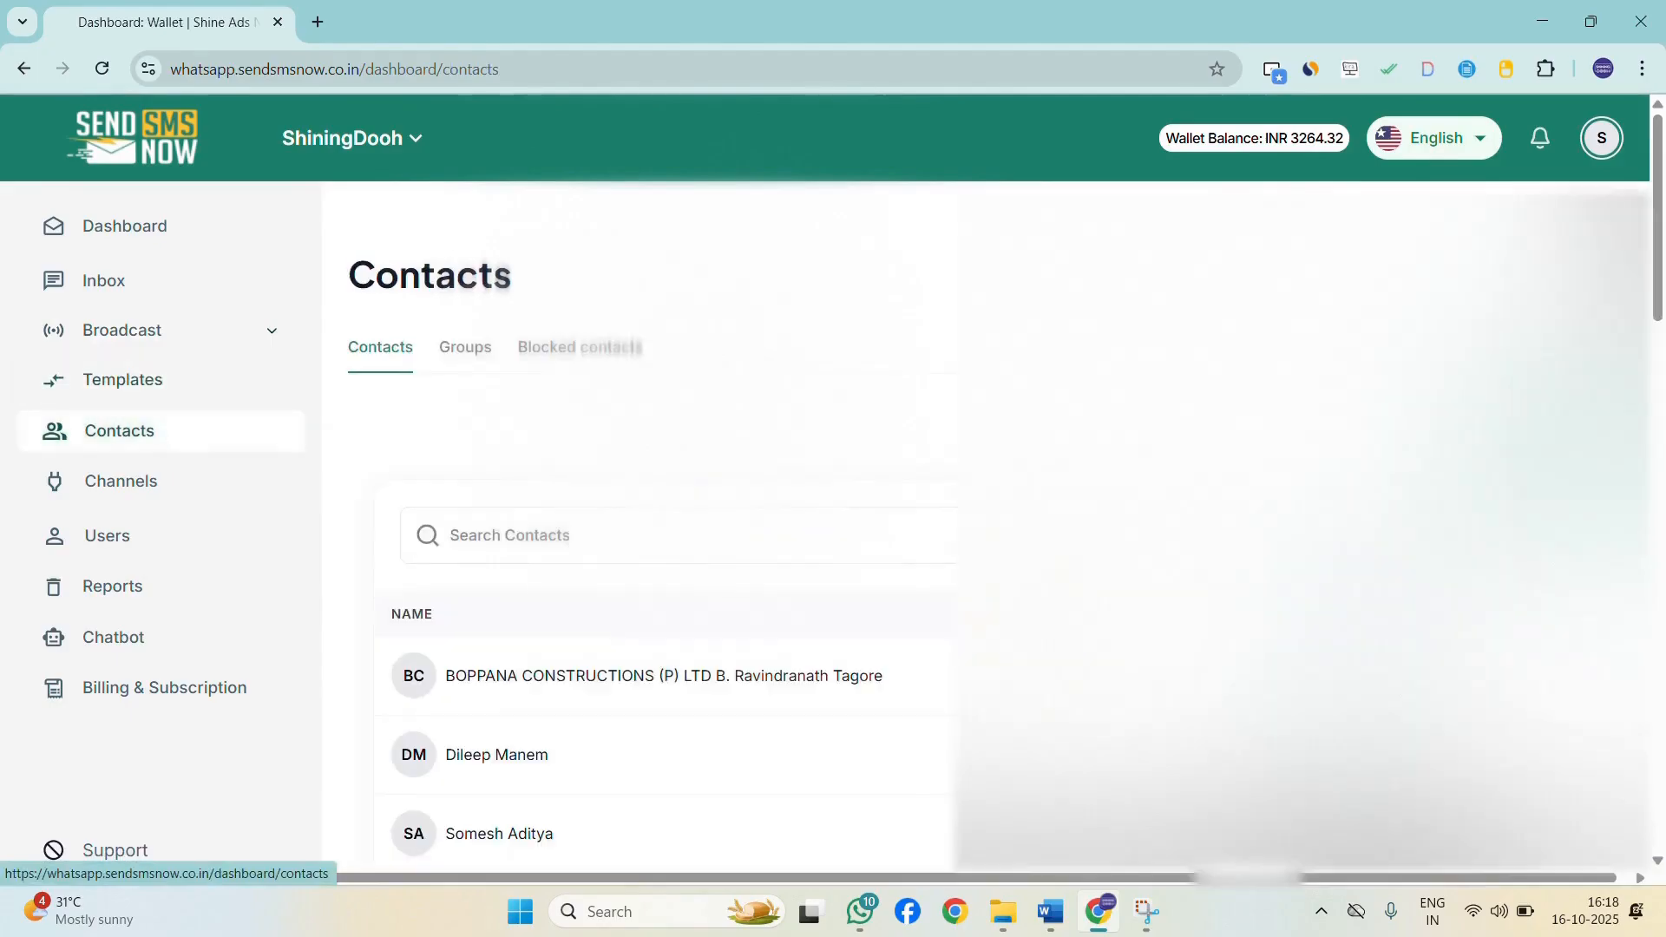
pyautogui.scroll(-5, 659, 650)
pyautogui.scroll(6, 660, 651)
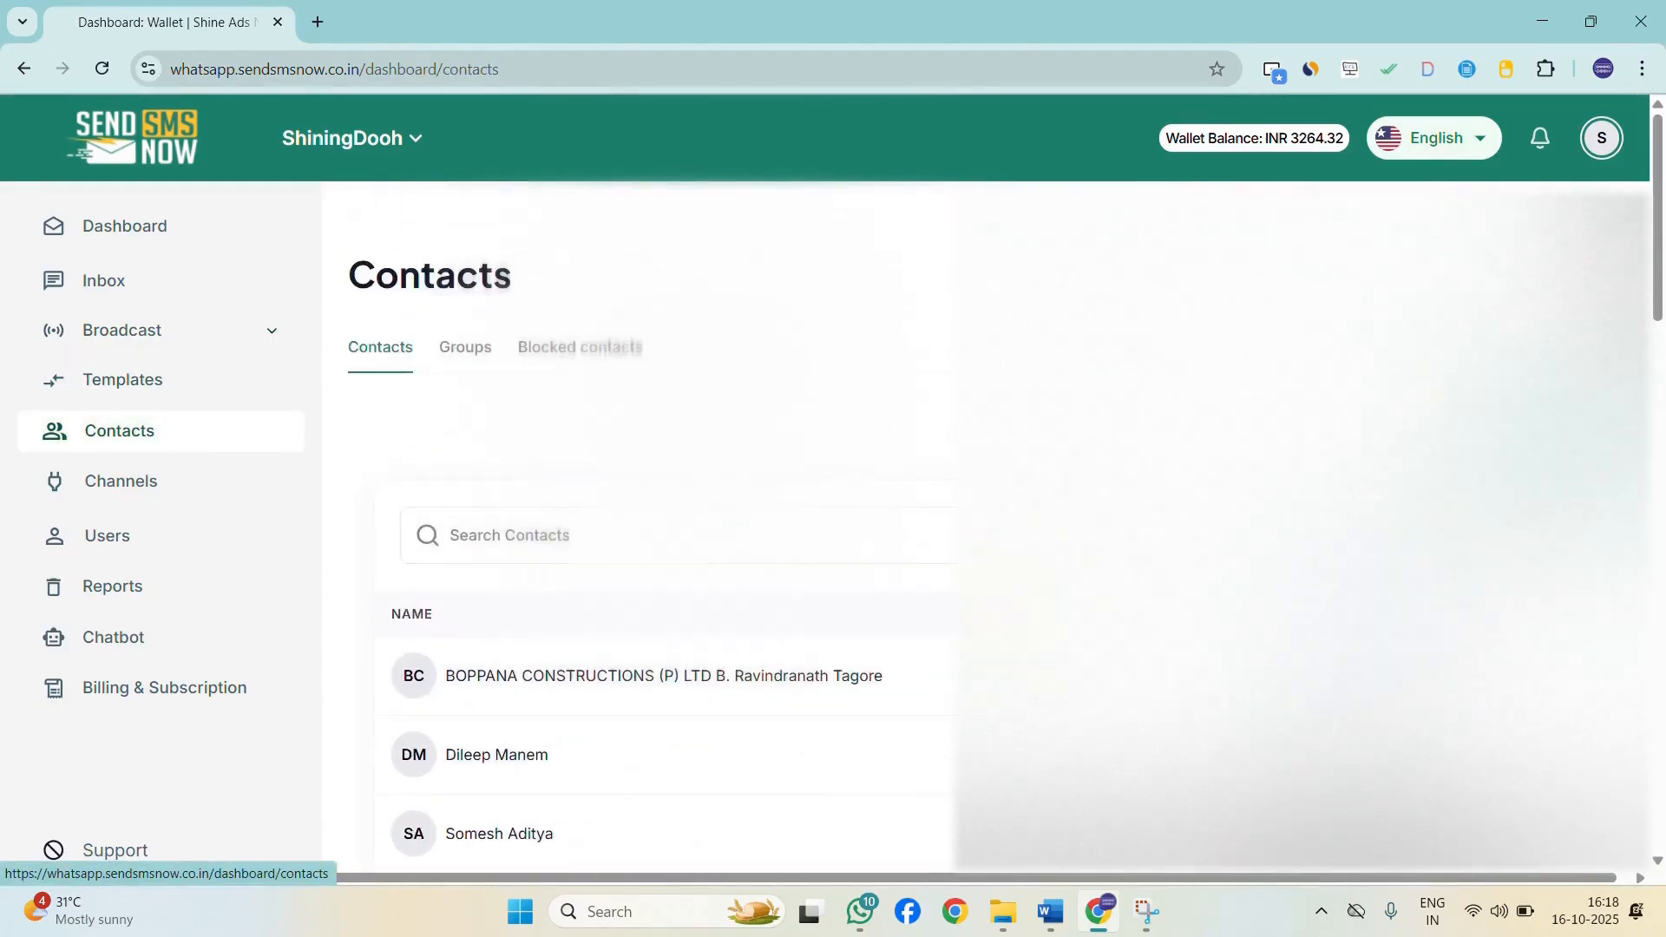
pyautogui.click(130, 493)
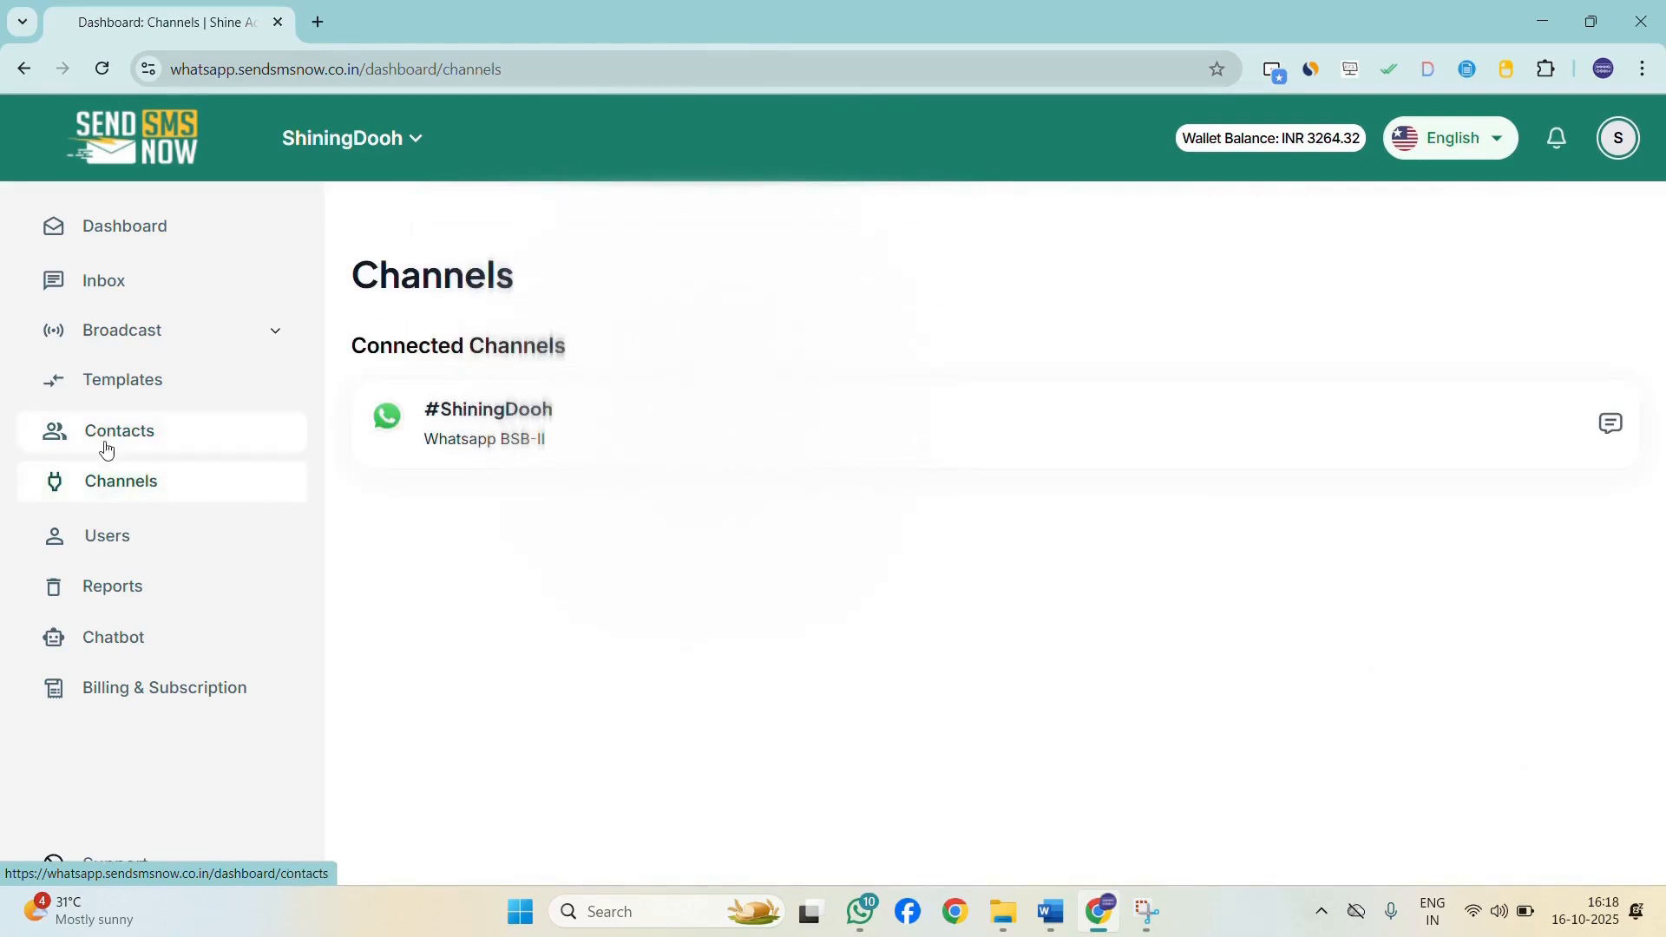
pyautogui.click(102, 535)
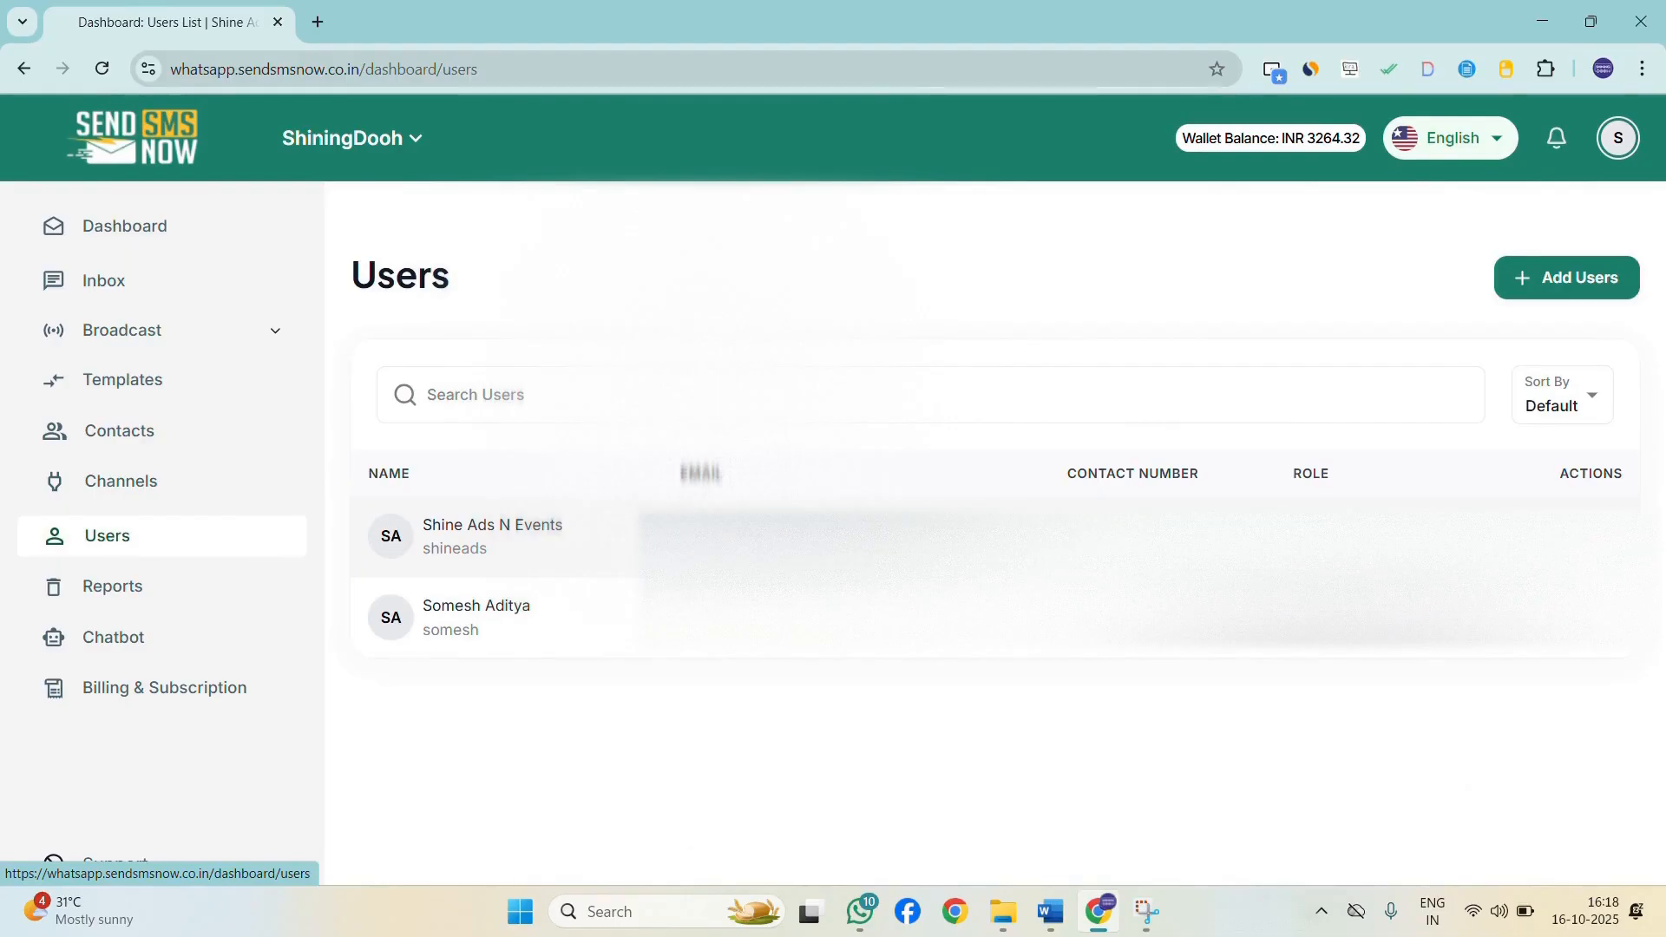
pyautogui.click(154, 587)
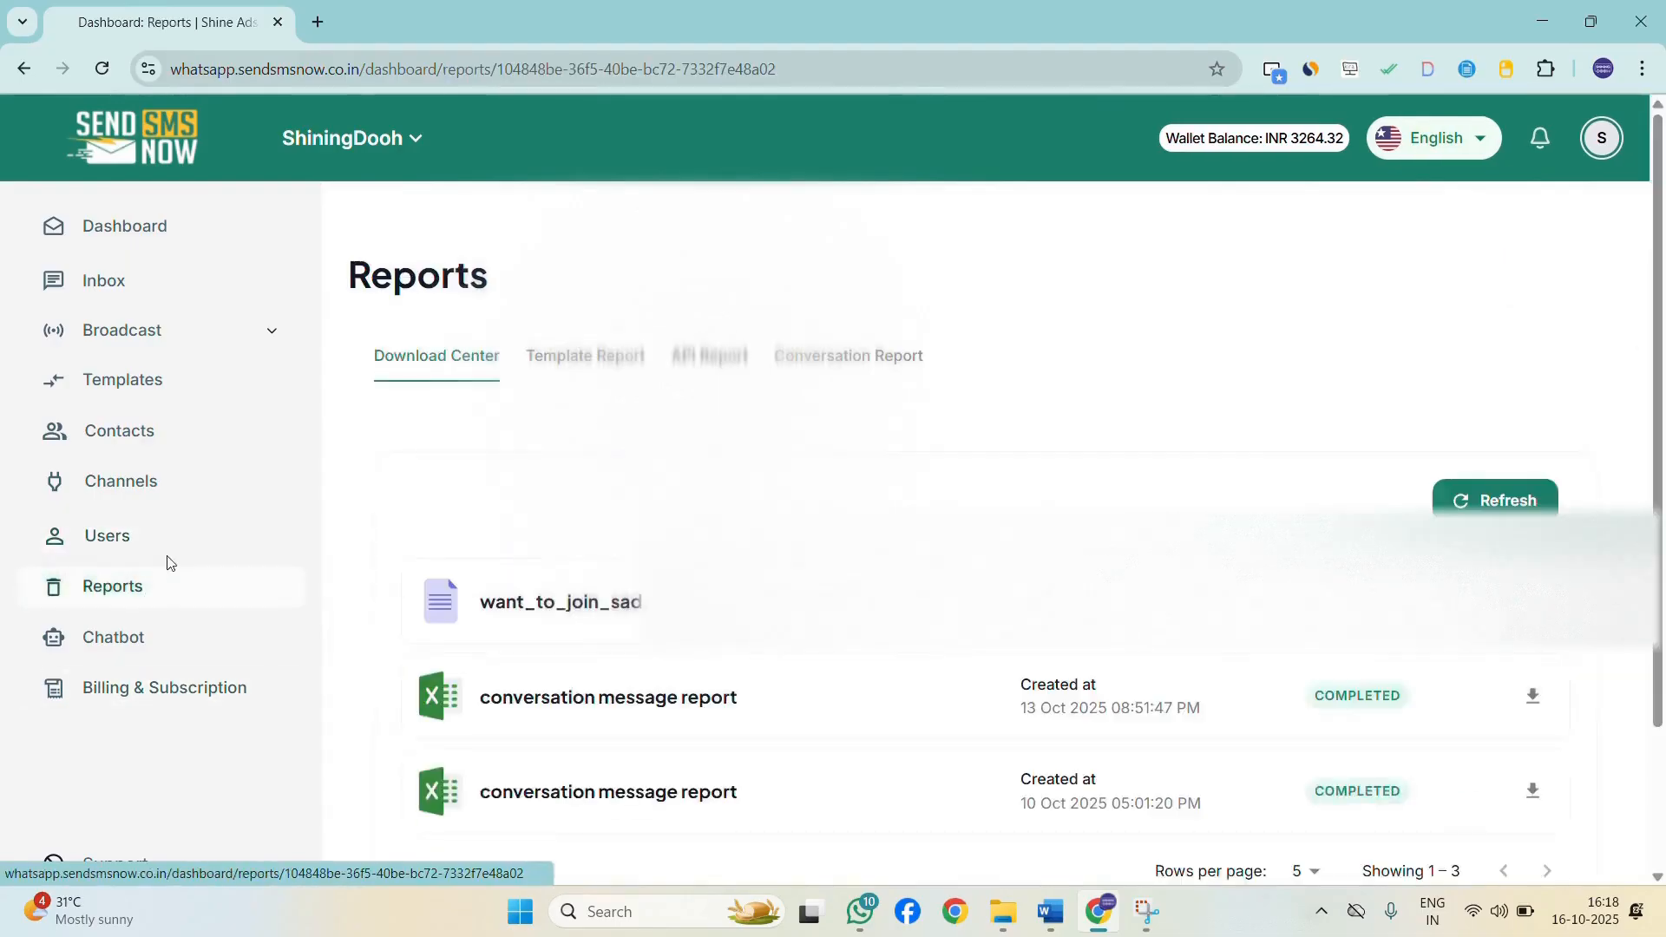
pyautogui.scroll(-3, 862, 636)
pyautogui.scroll(3, 955, 629)
pyautogui.scroll(-3, 469, 554)
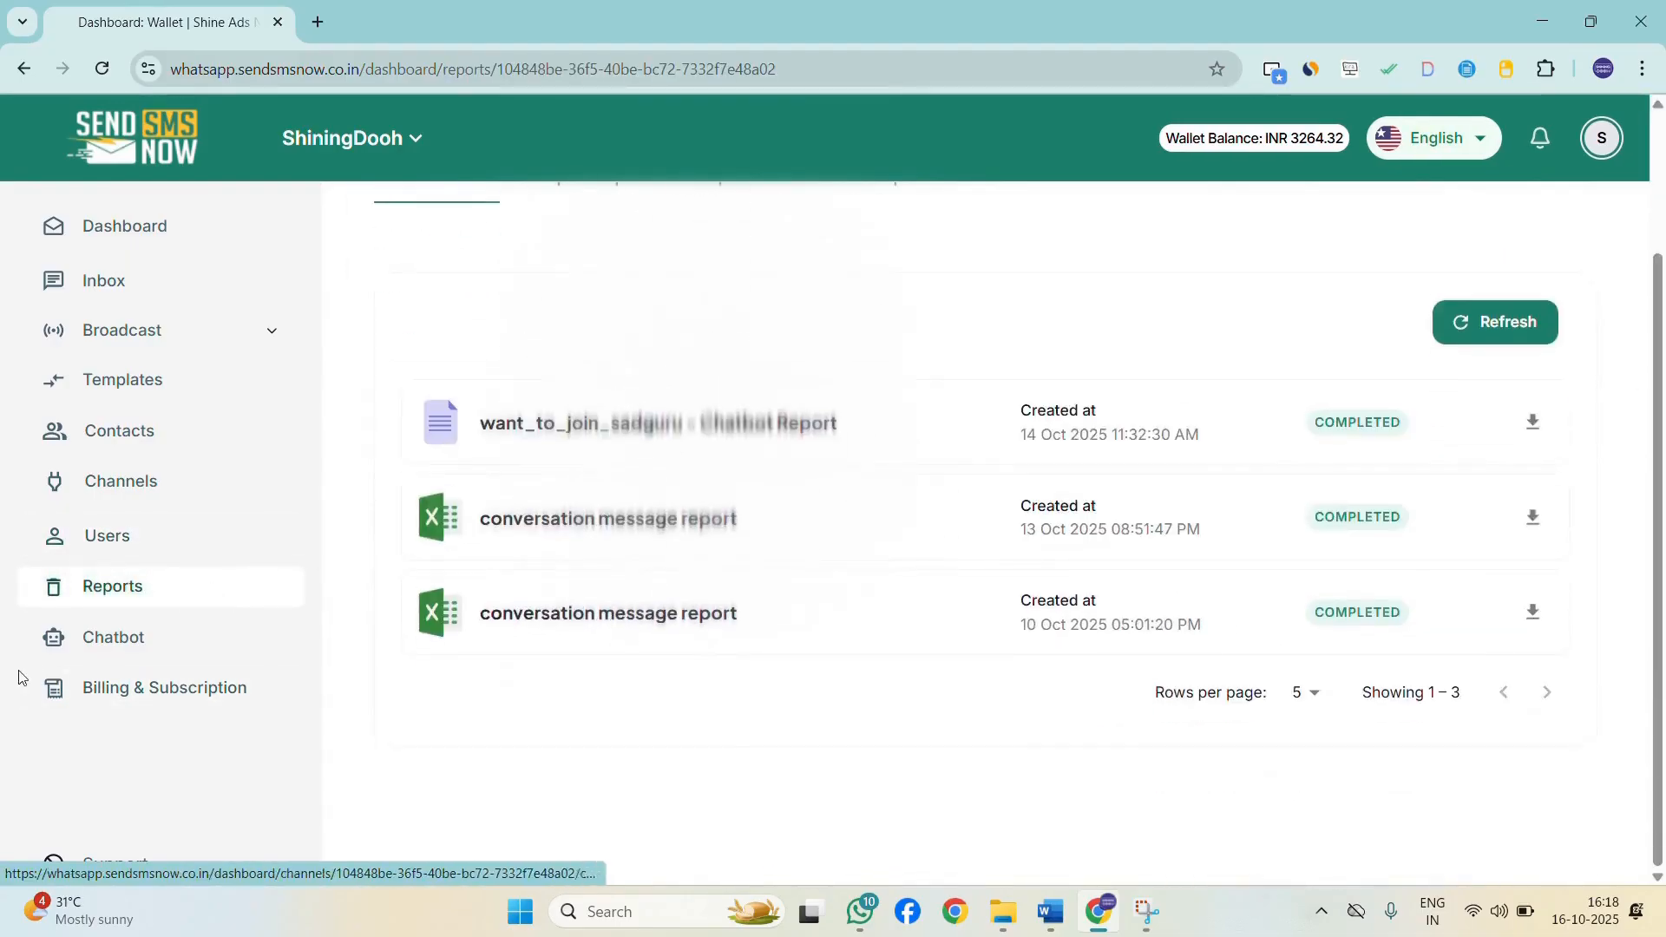
# Review the chatbot flows, billing details, inbox and the templates list statuses.
pyautogui.click(113, 649)
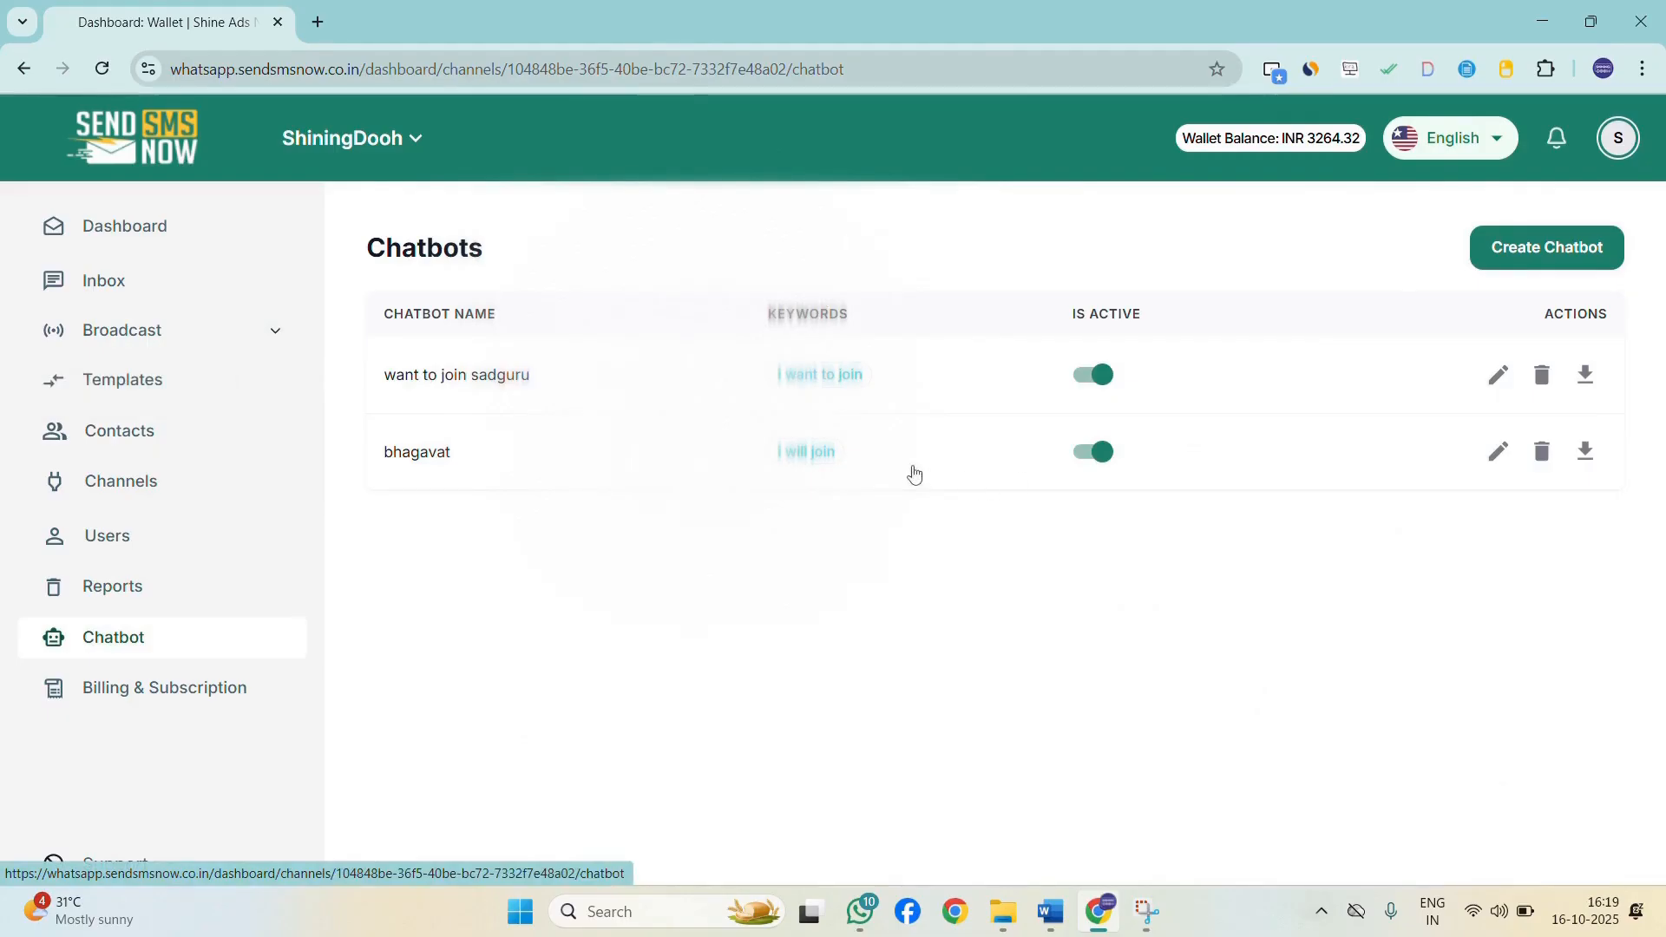
pyautogui.click(477, 381)
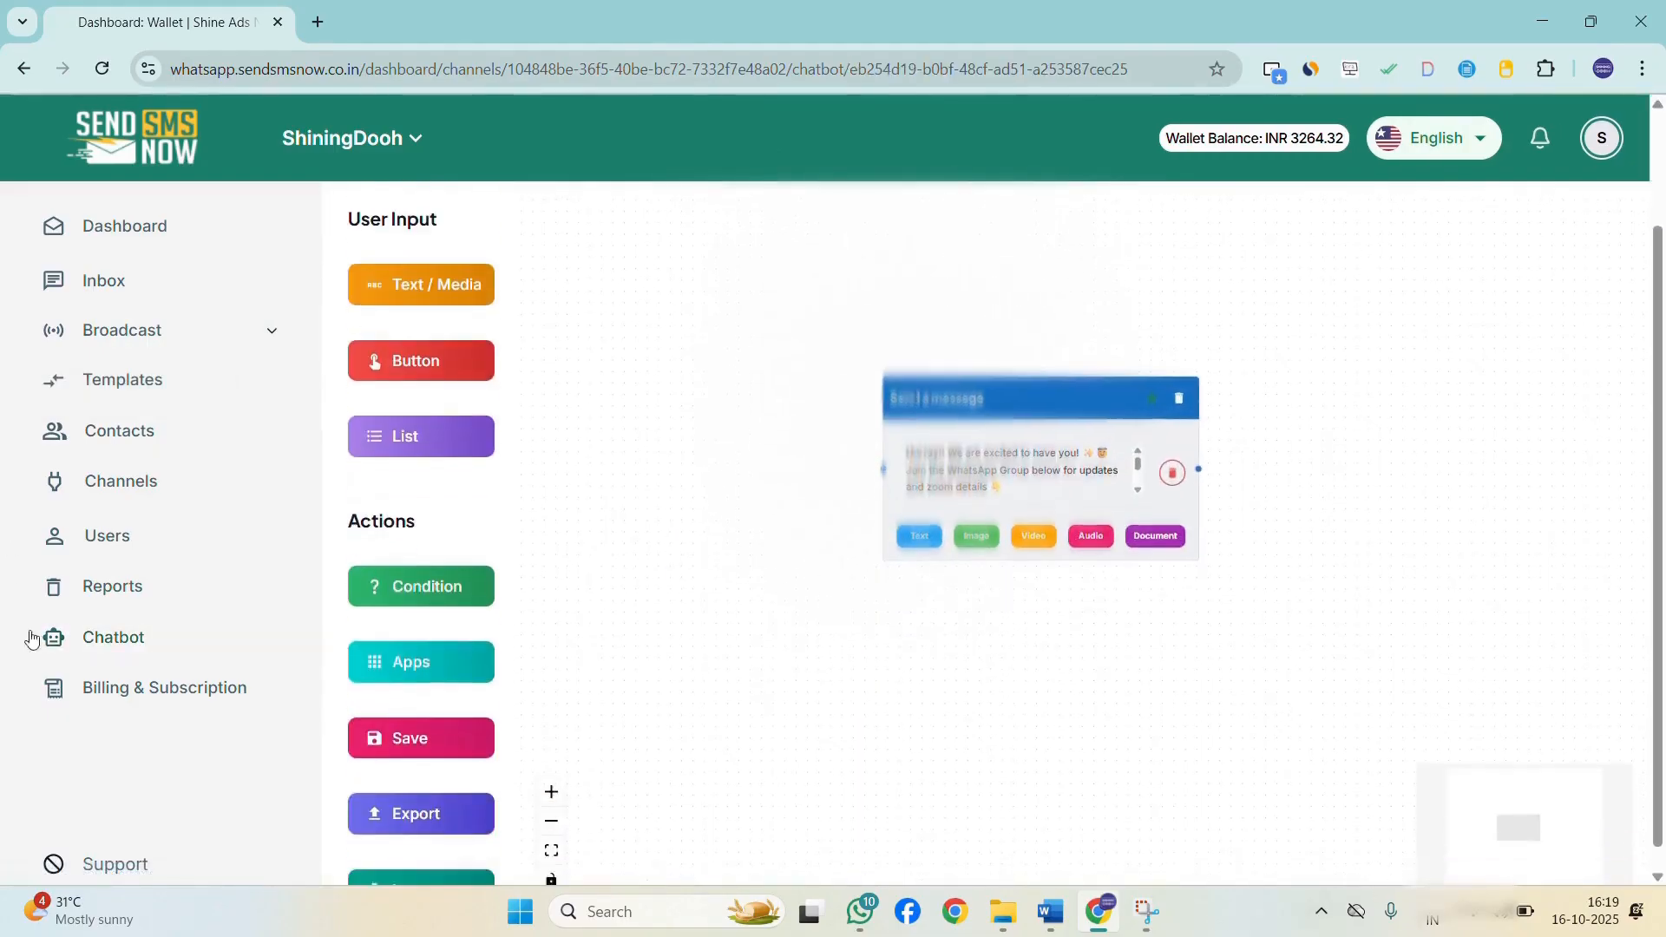
pyautogui.click(151, 685)
pyautogui.scroll(-5, 550, 451)
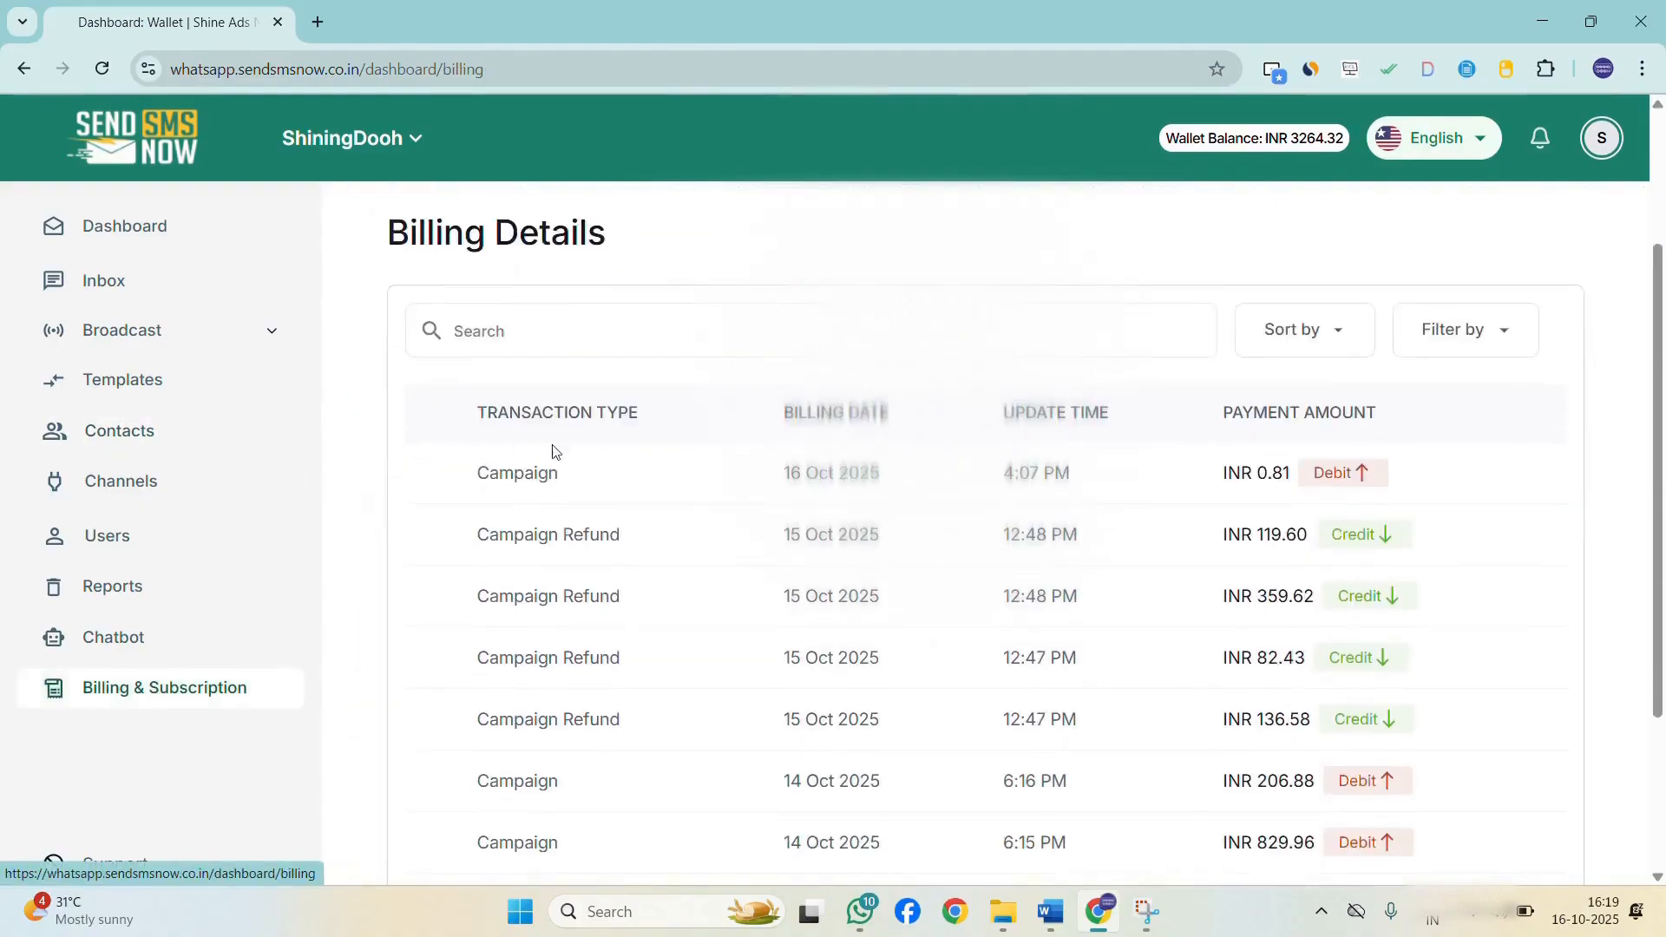
pyautogui.scroll(4, 848, 587)
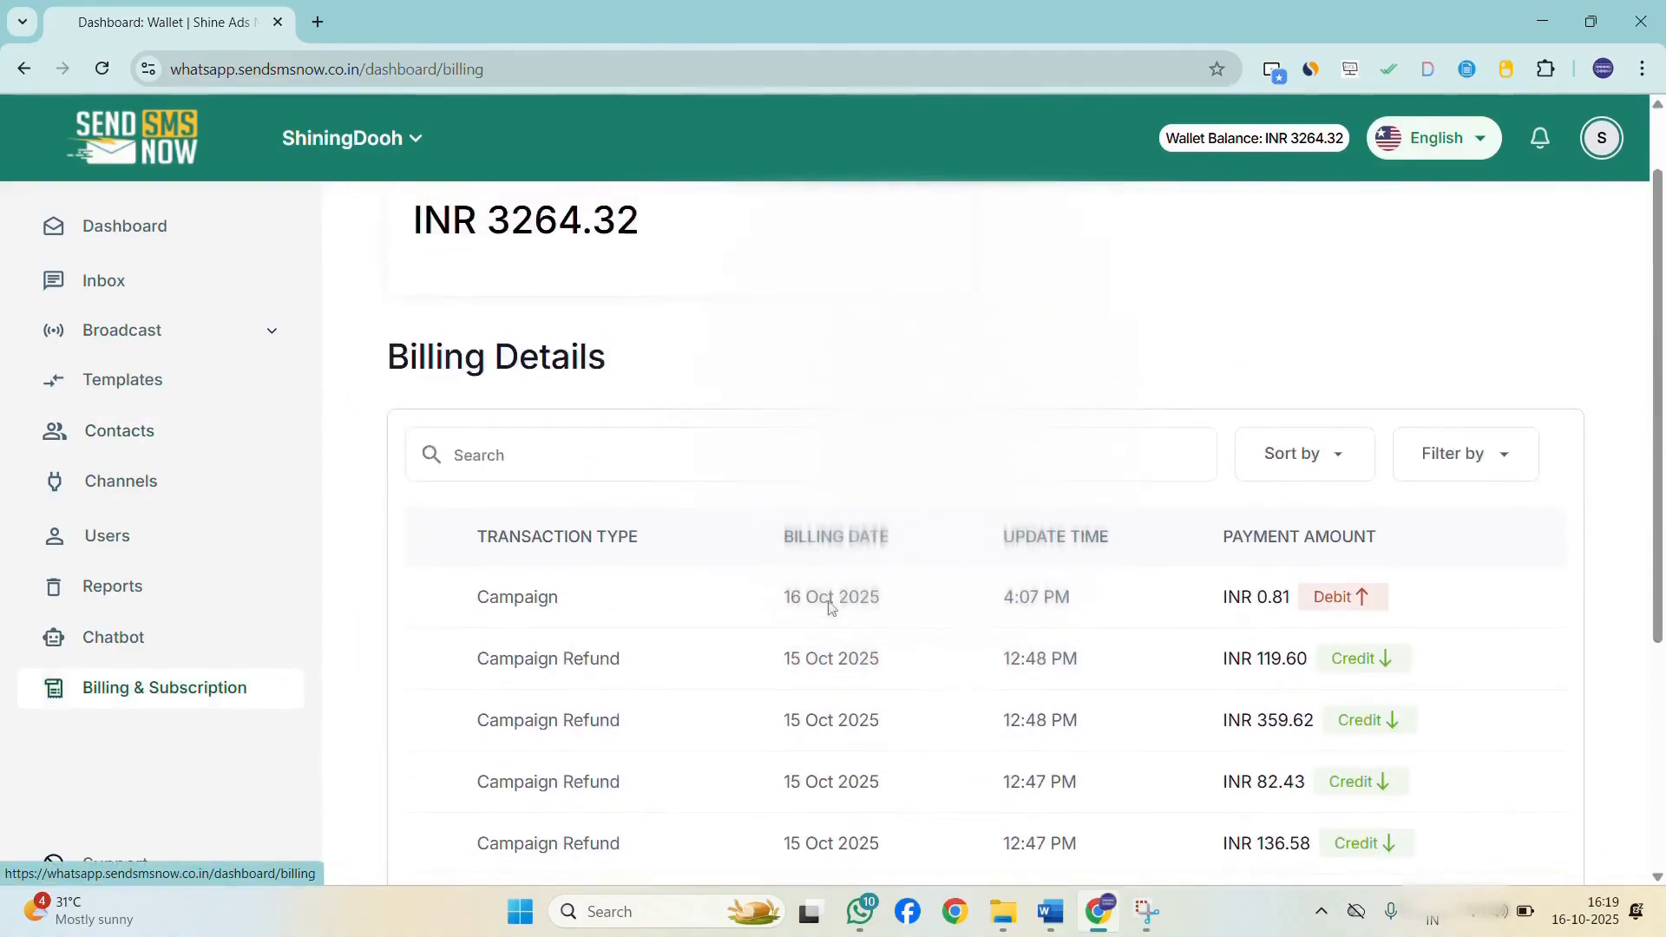
pyautogui.scroll(1, 824, 599)
pyautogui.scroll(-1, 692, 612)
pyautogui.scroll(1, 691, 613)
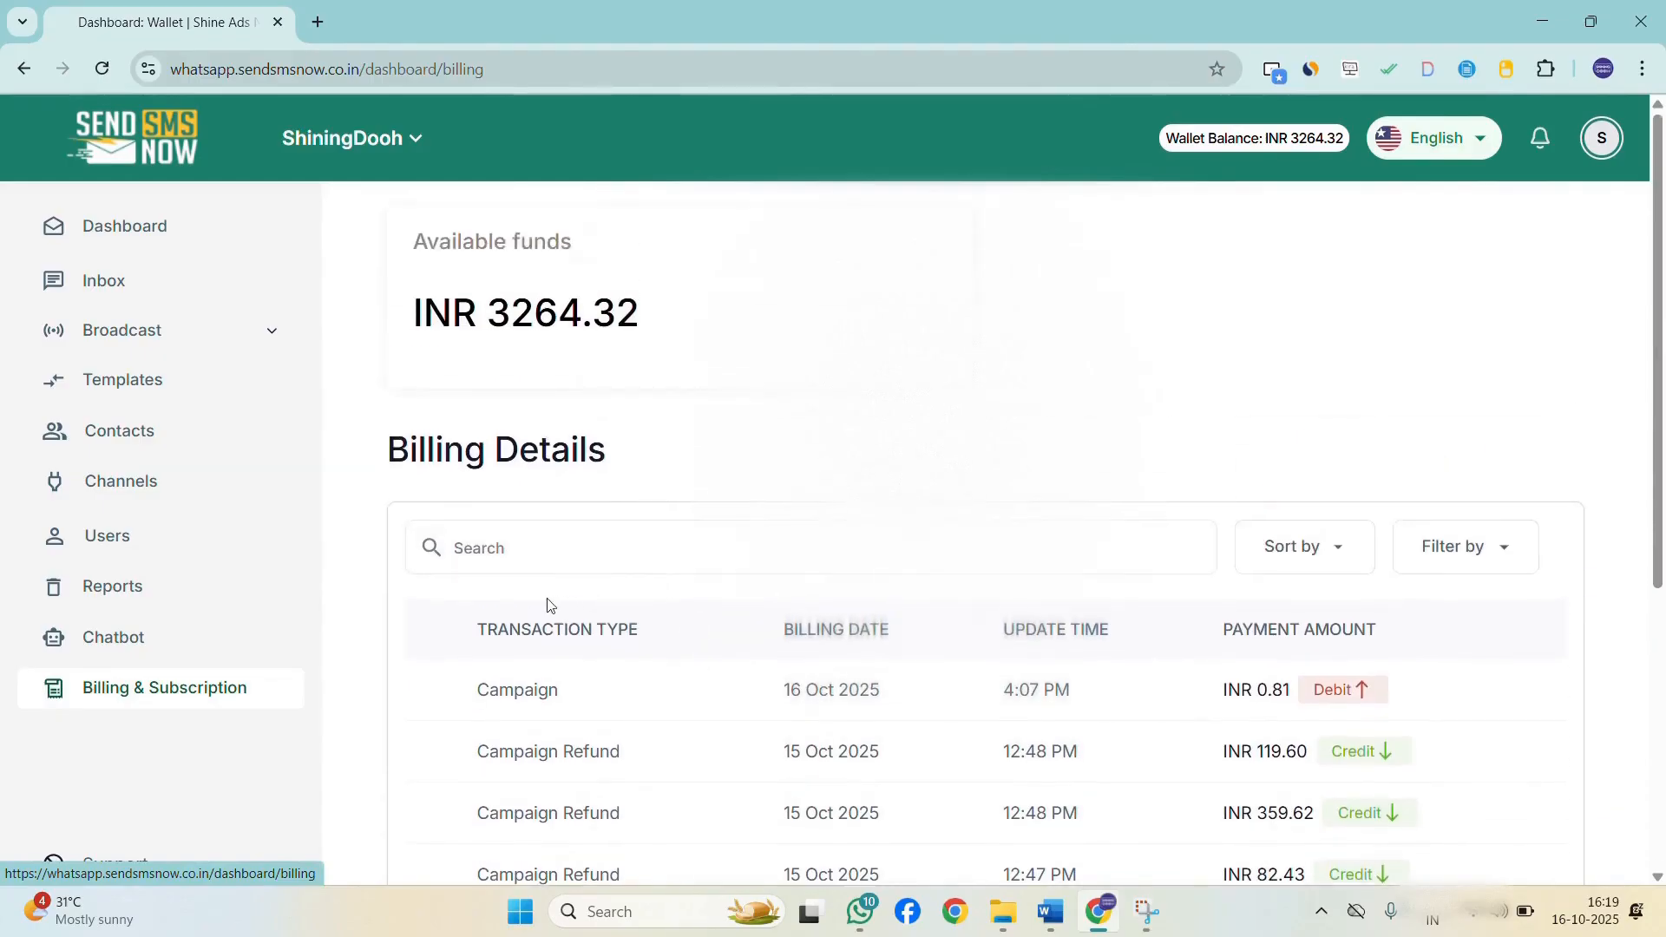
pyautogui.click(168, 296)
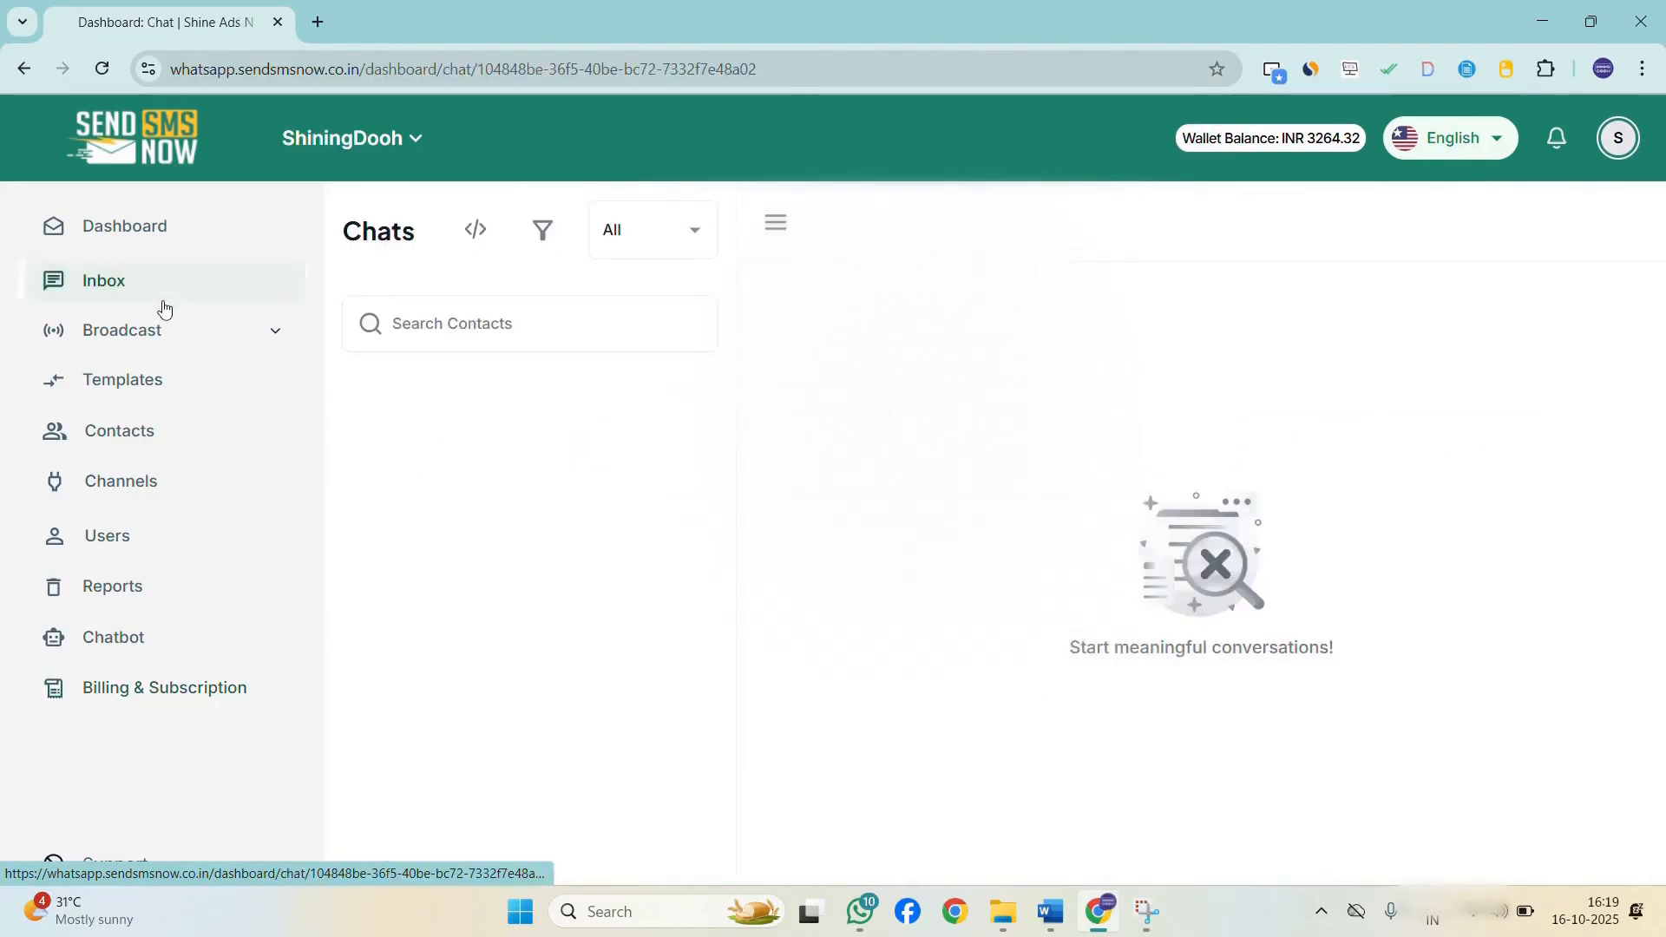
pyautogui.click(248, 383)
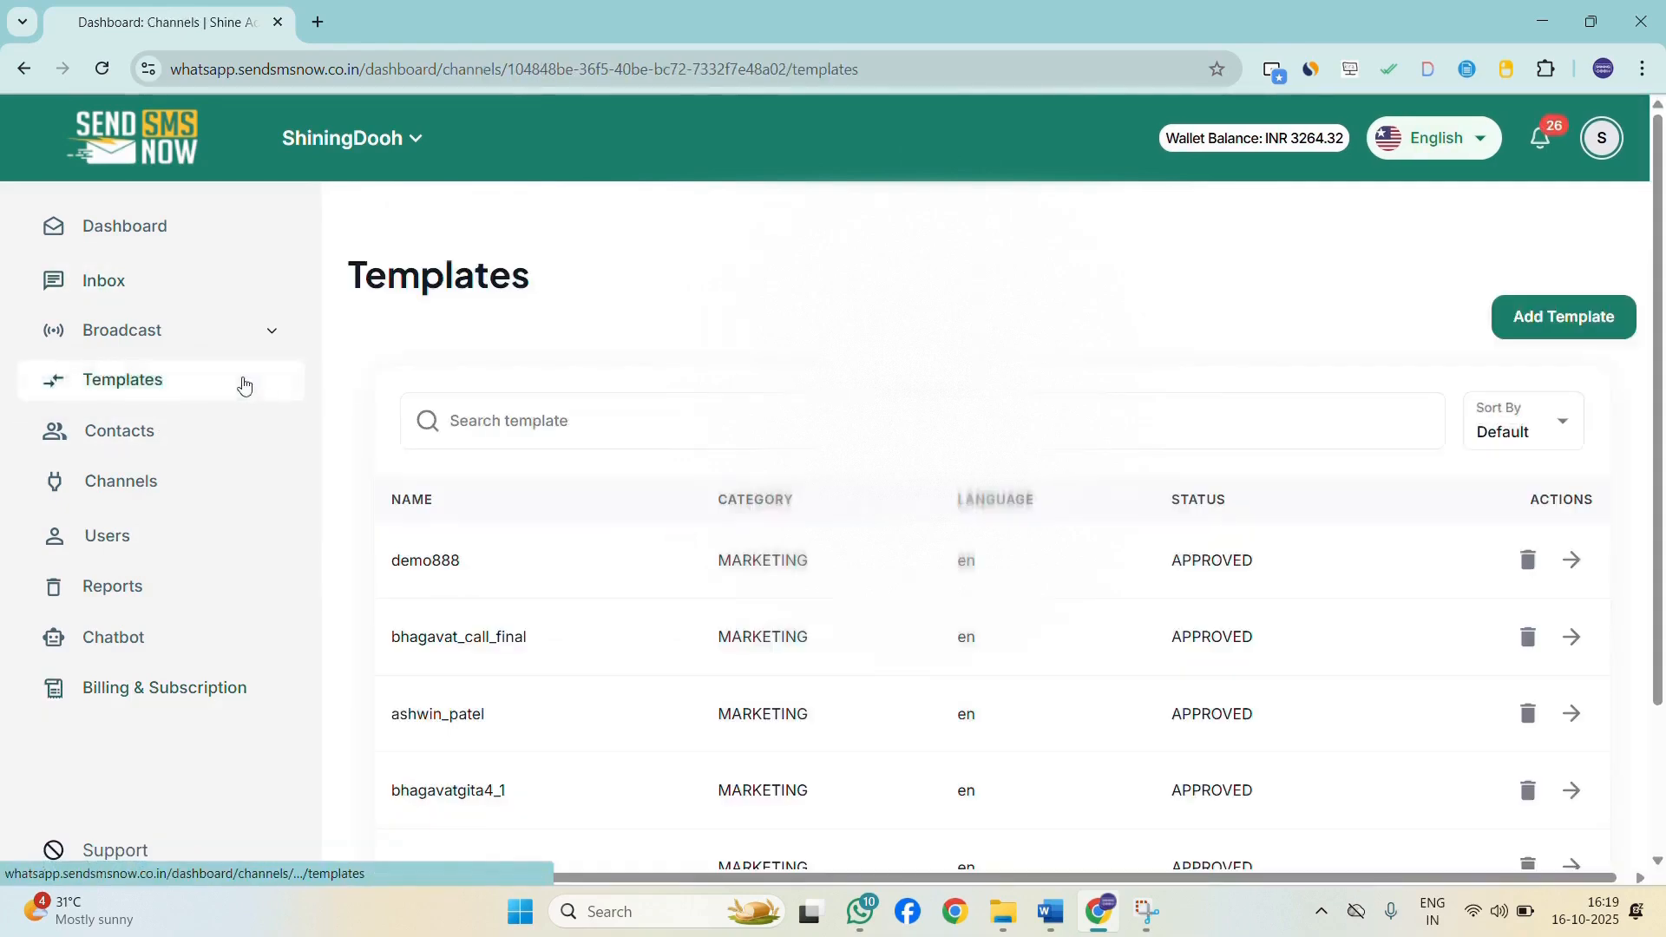
# Start a new Standard broadcast campaign named demo888.
pyautogui.click(268, 331)
pyautogui.click(66, 389)
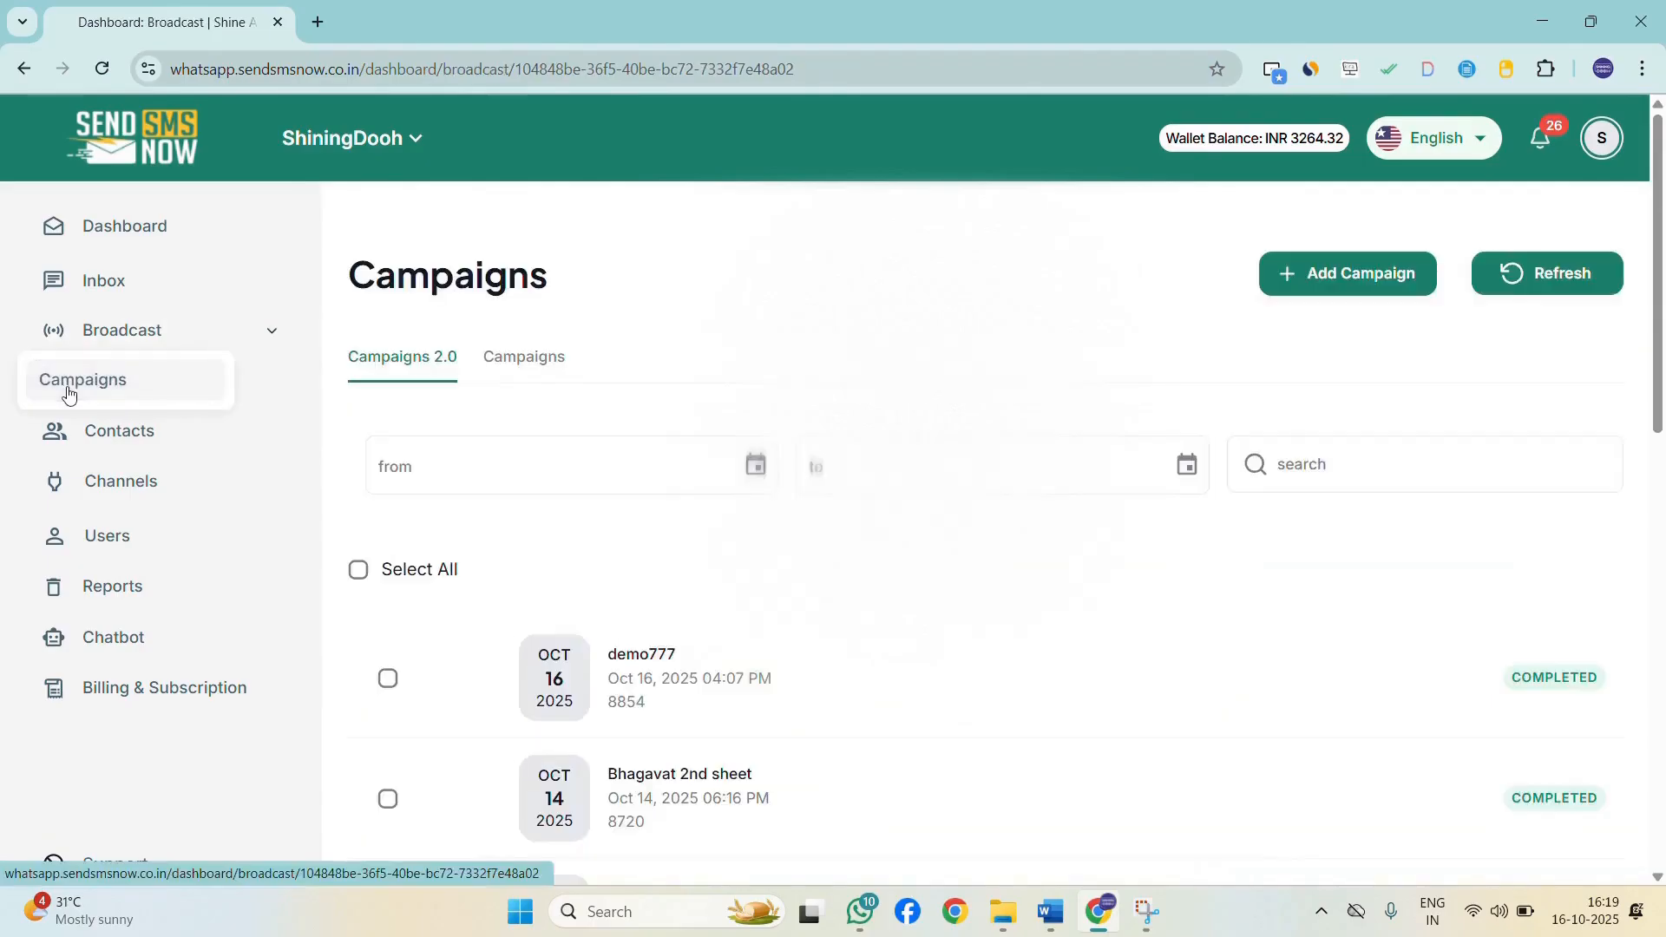
pyautogui.click(1376, 293)
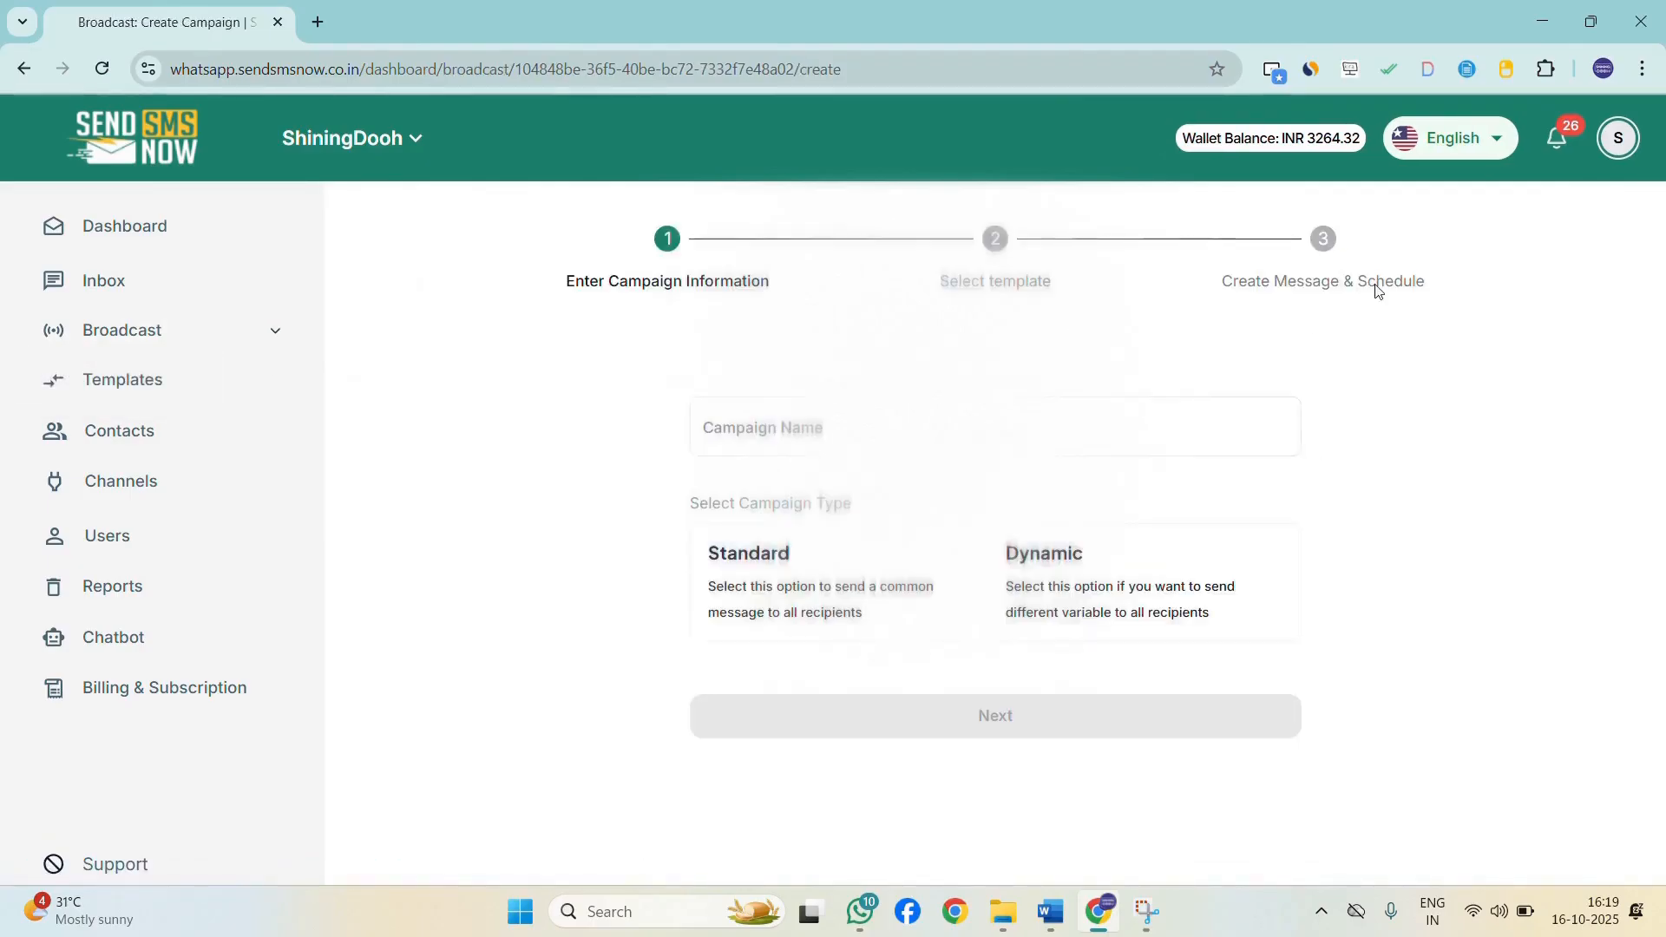
pyautogui.click(803, 439)
pyautogui.write('demo888')
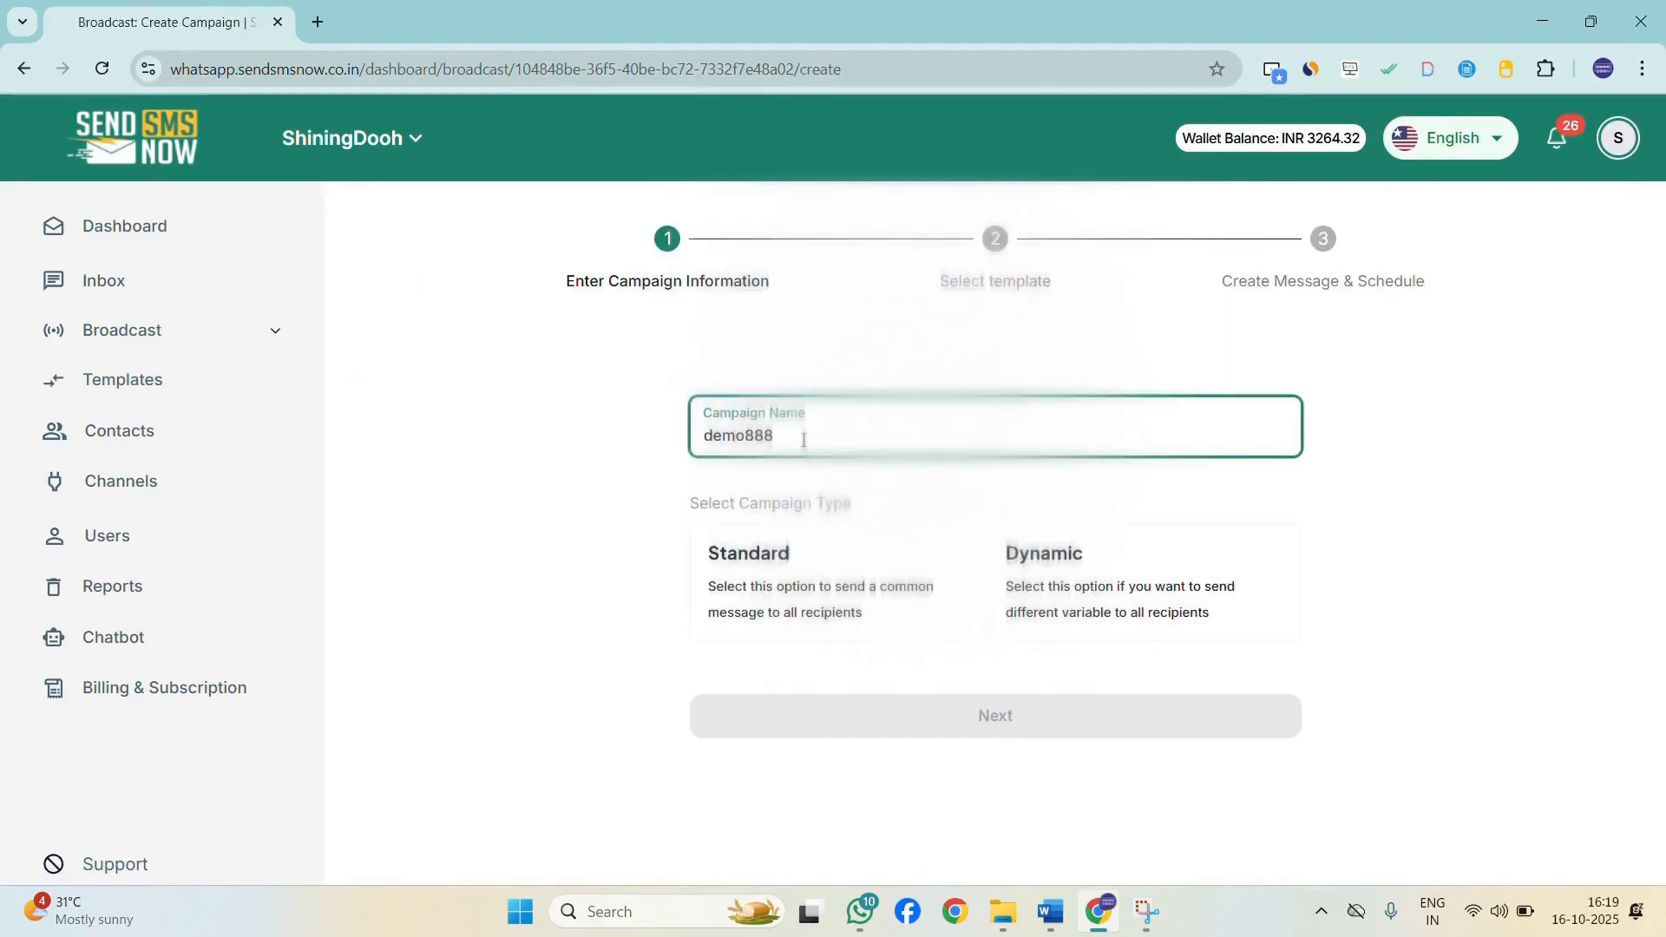
pyautogui.click(833, 612)
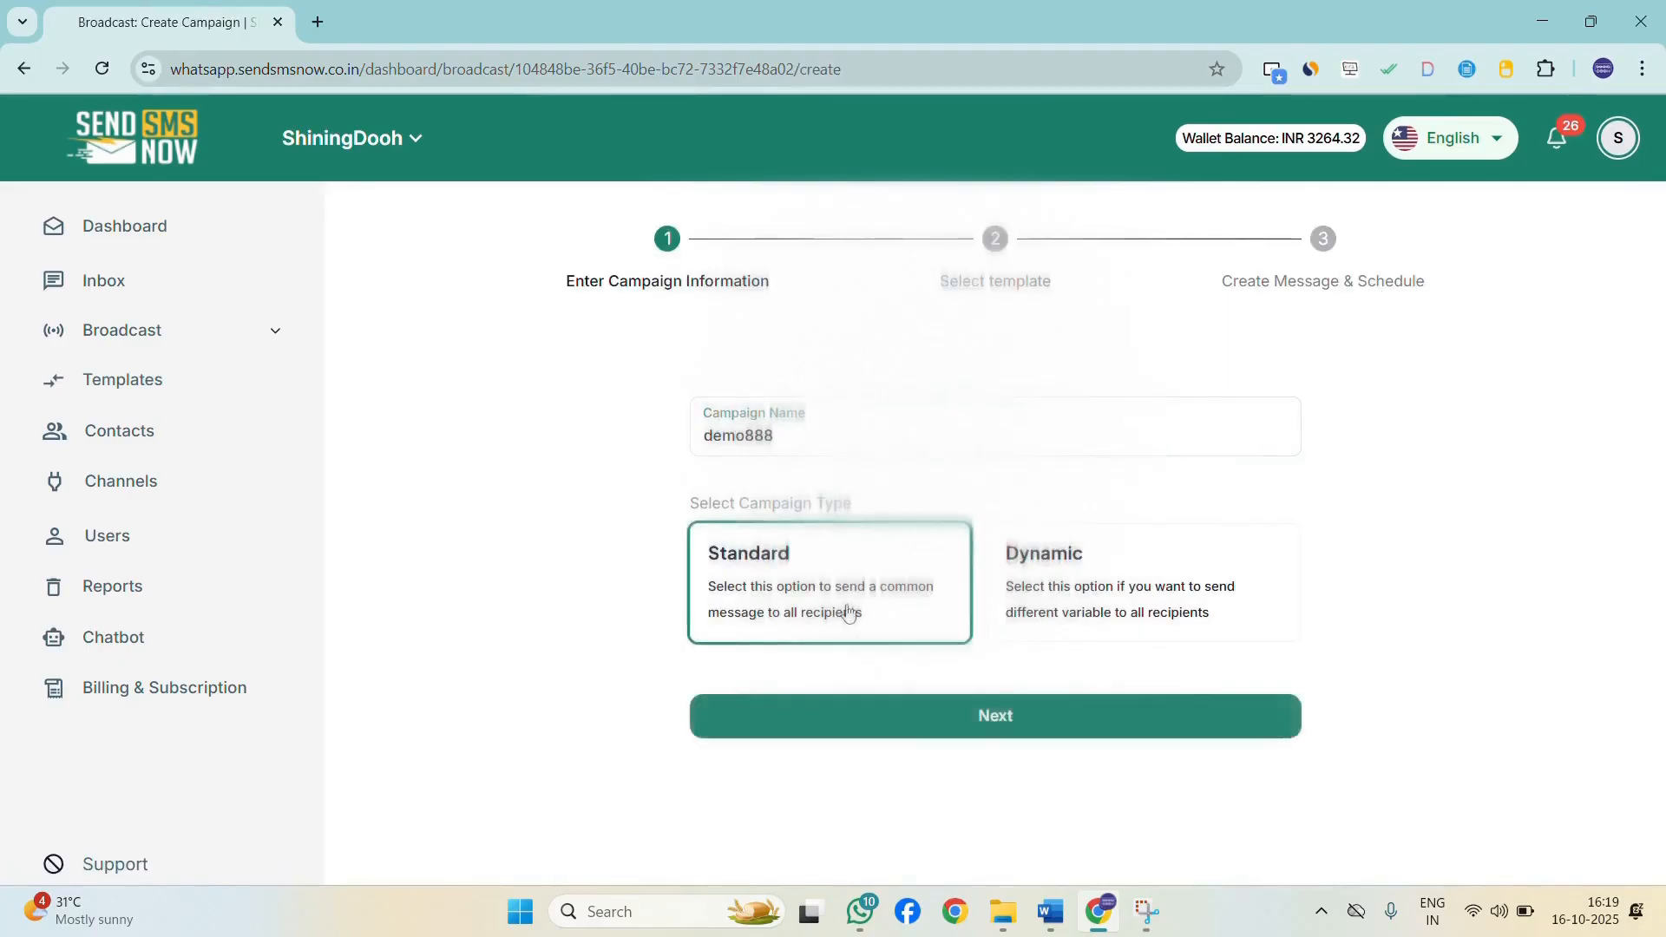
pyautogui.click(1019, 731)
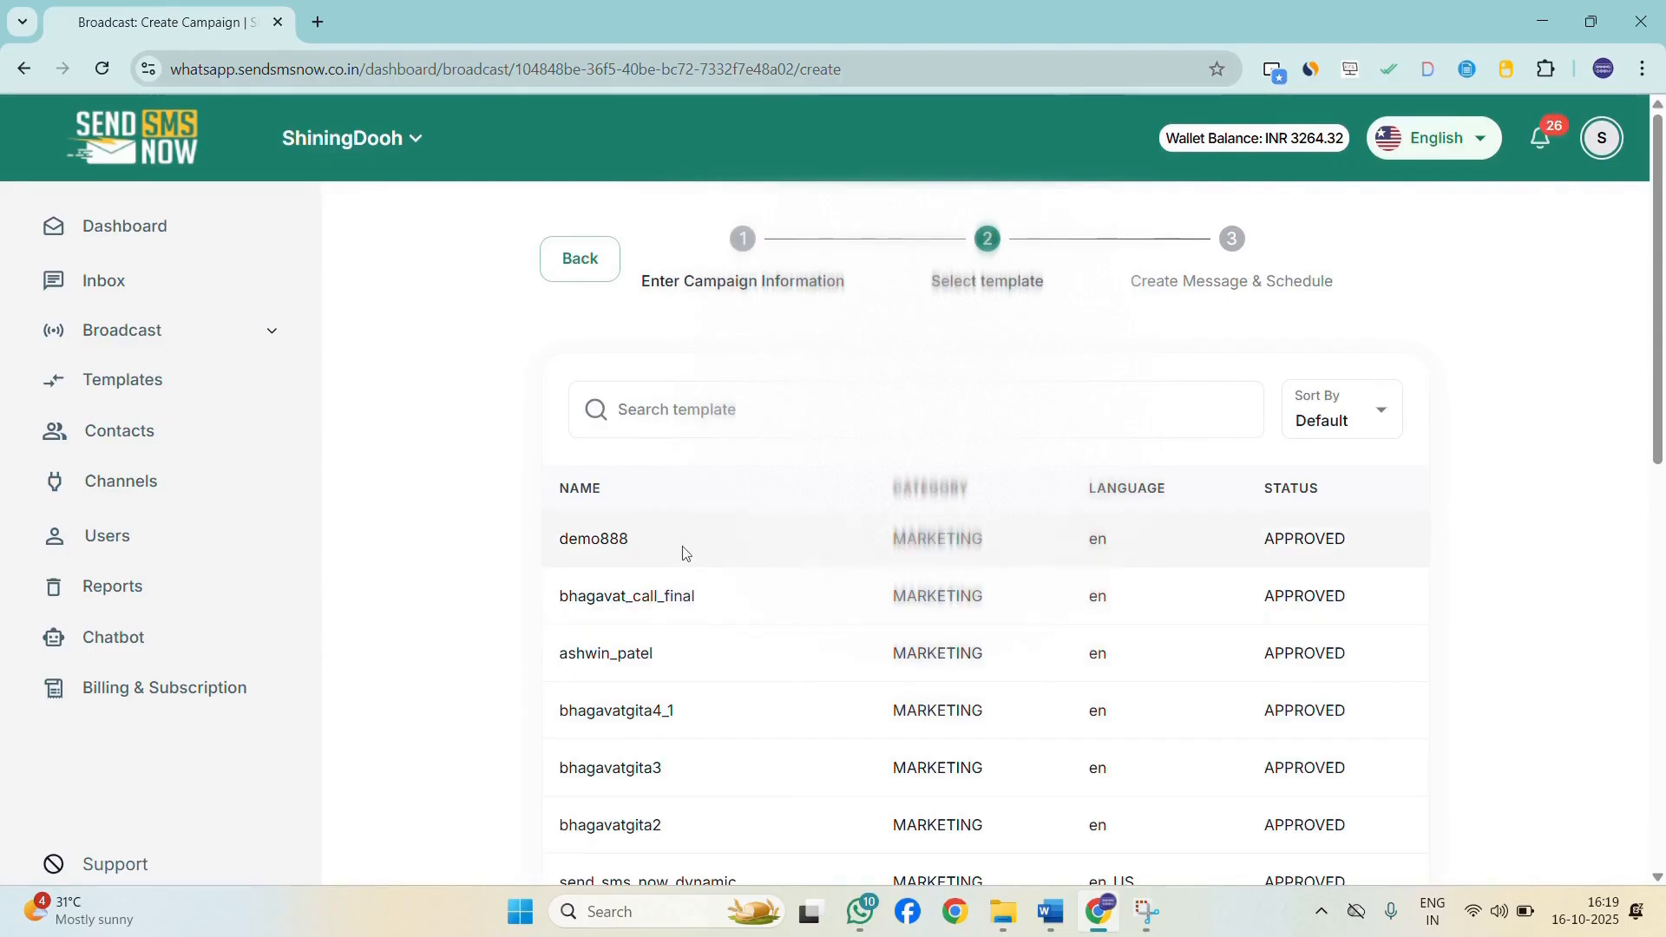
# Choose the demo888 template for the campaign.
pyautogui.click(804, 555)
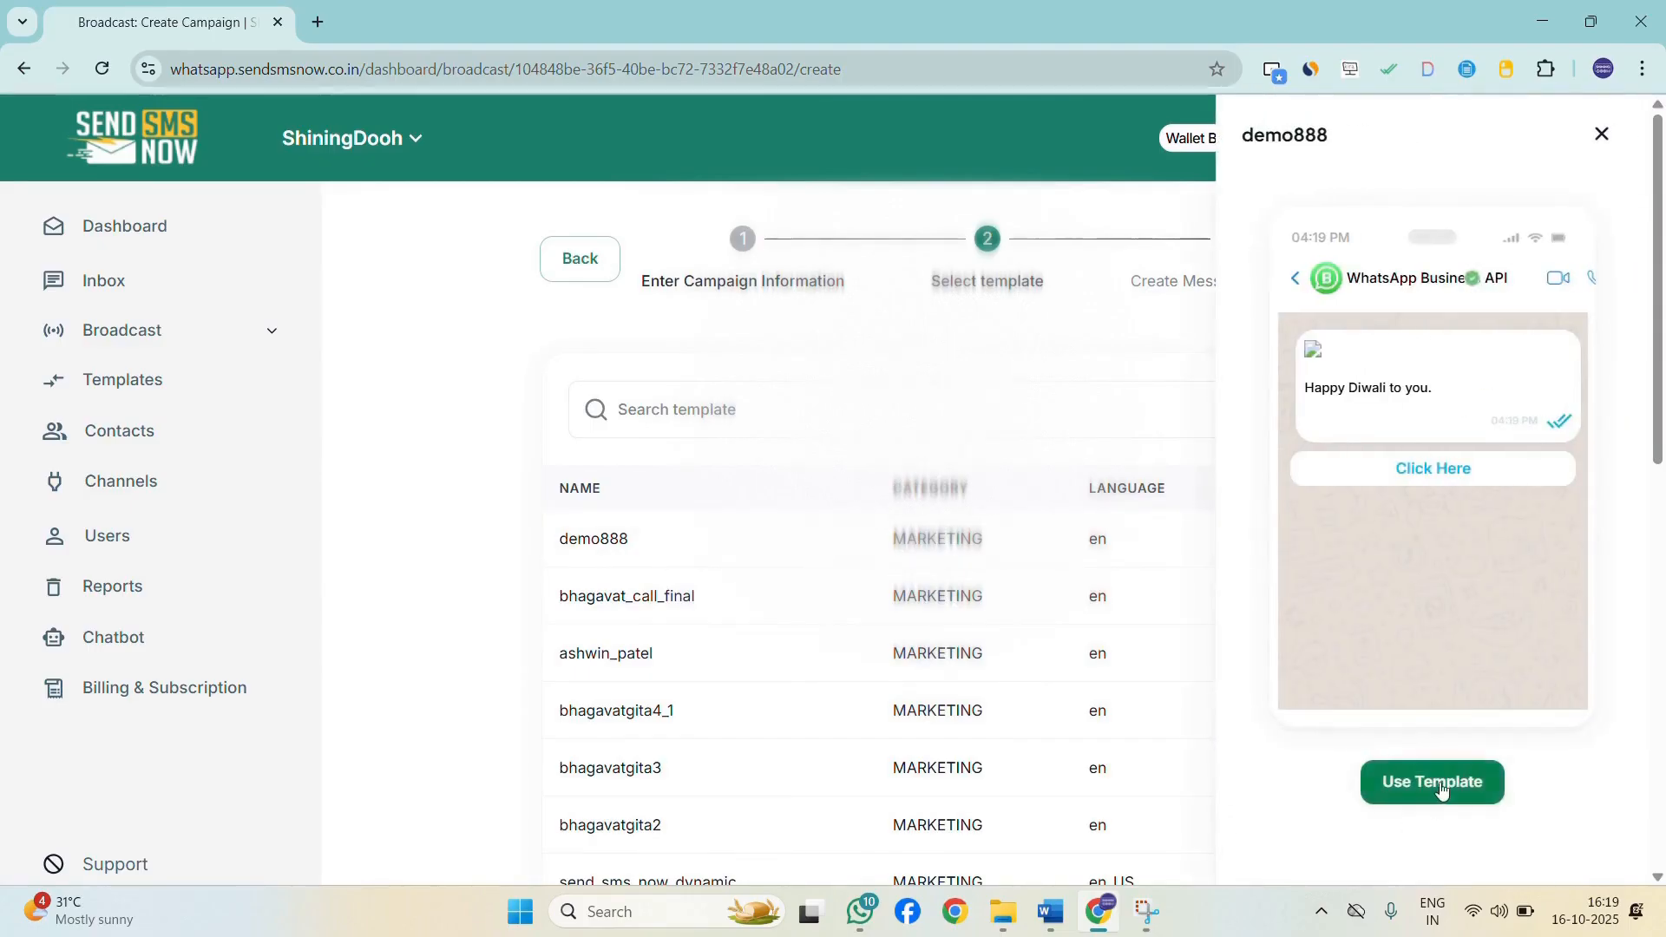
pyautogui.click(1393, 786)
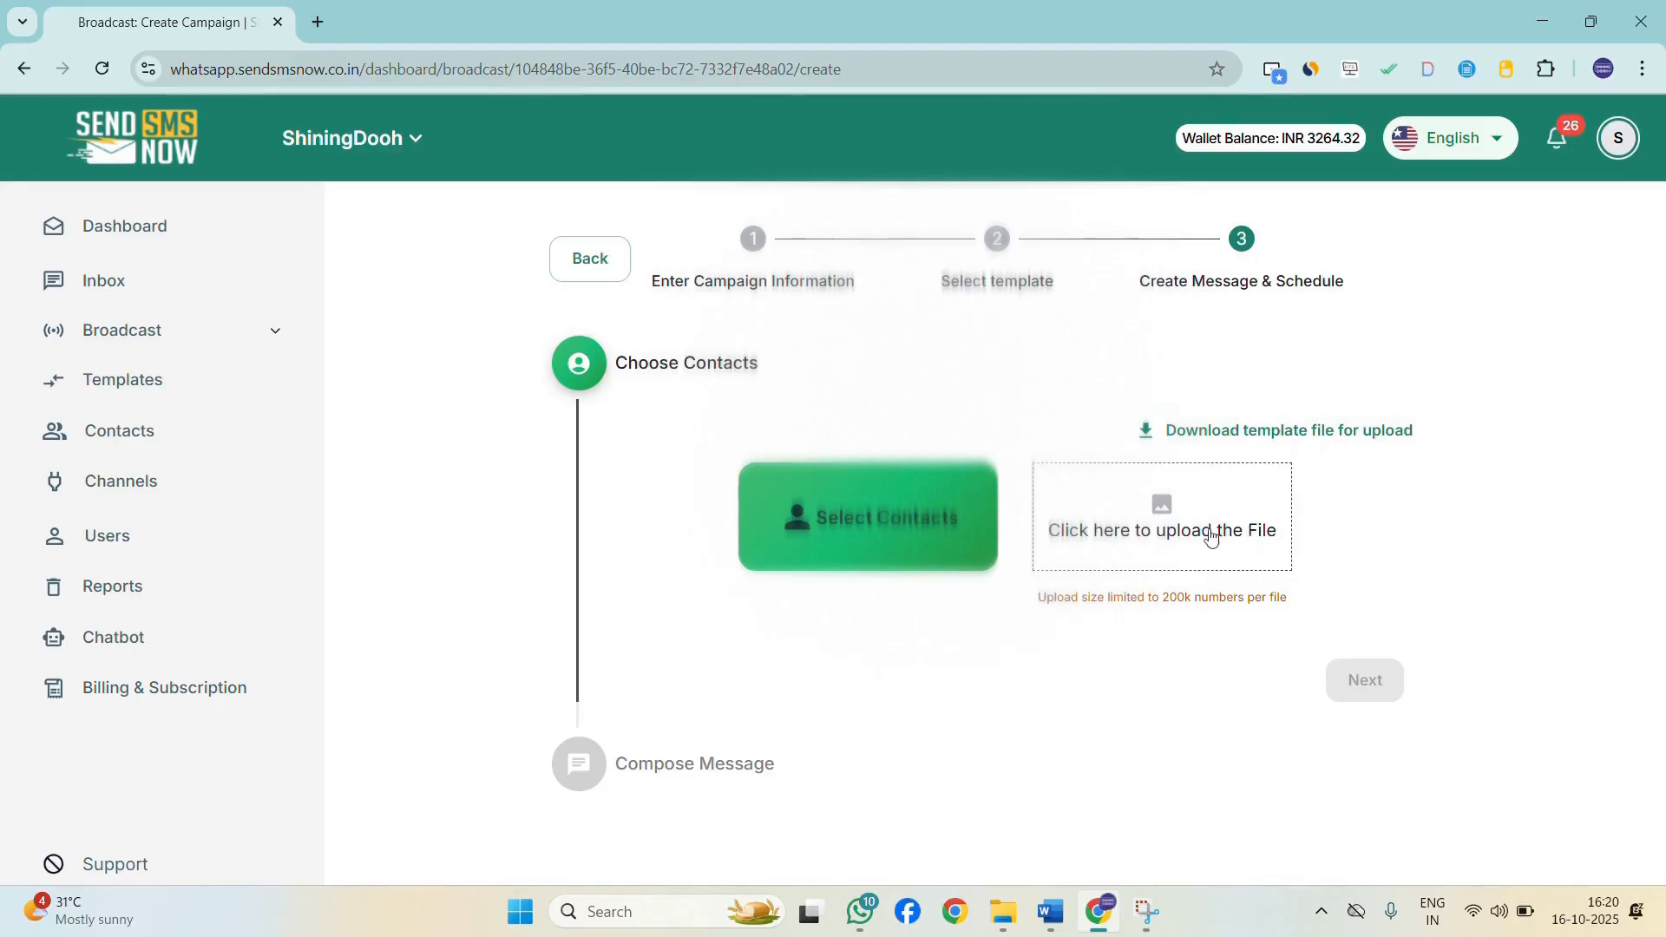
# Browse the contacts and groups available in the contact selection dialog, then close it.
pyautogui.click(875, 531)
pyautogui.click(592, 282)
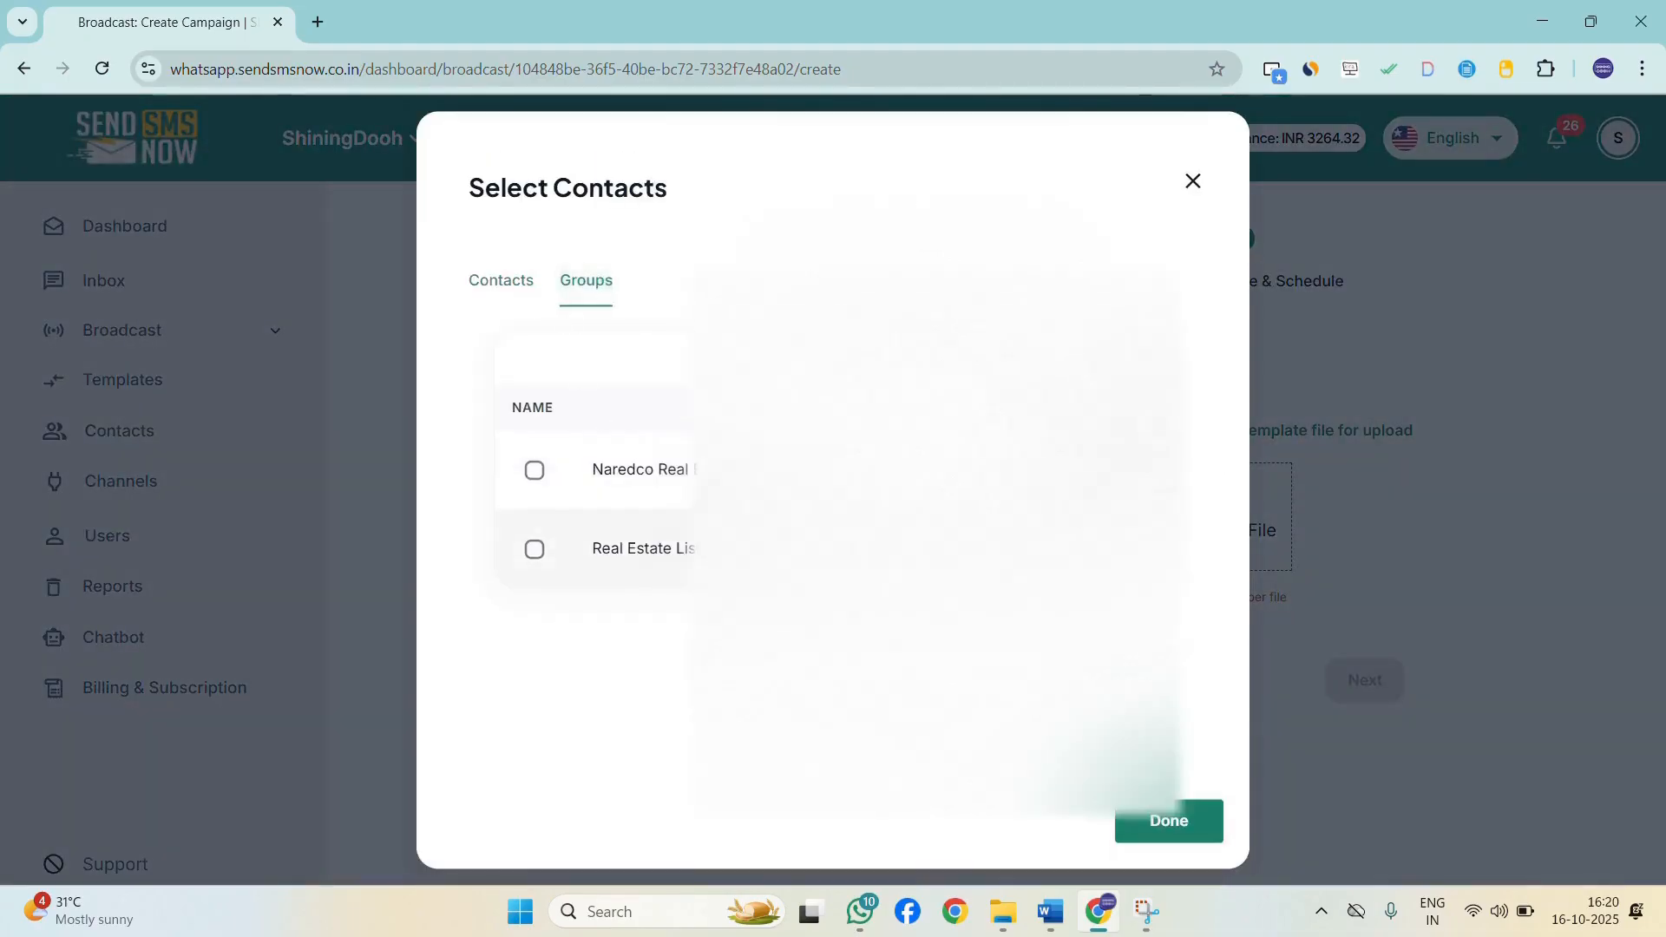
pyautogui.click(475, 277)
pyautogui.scroll(-3, 657, 514)
pyautogui.scroll(4, 657, 514)
pyautogui.click(1190, 156)
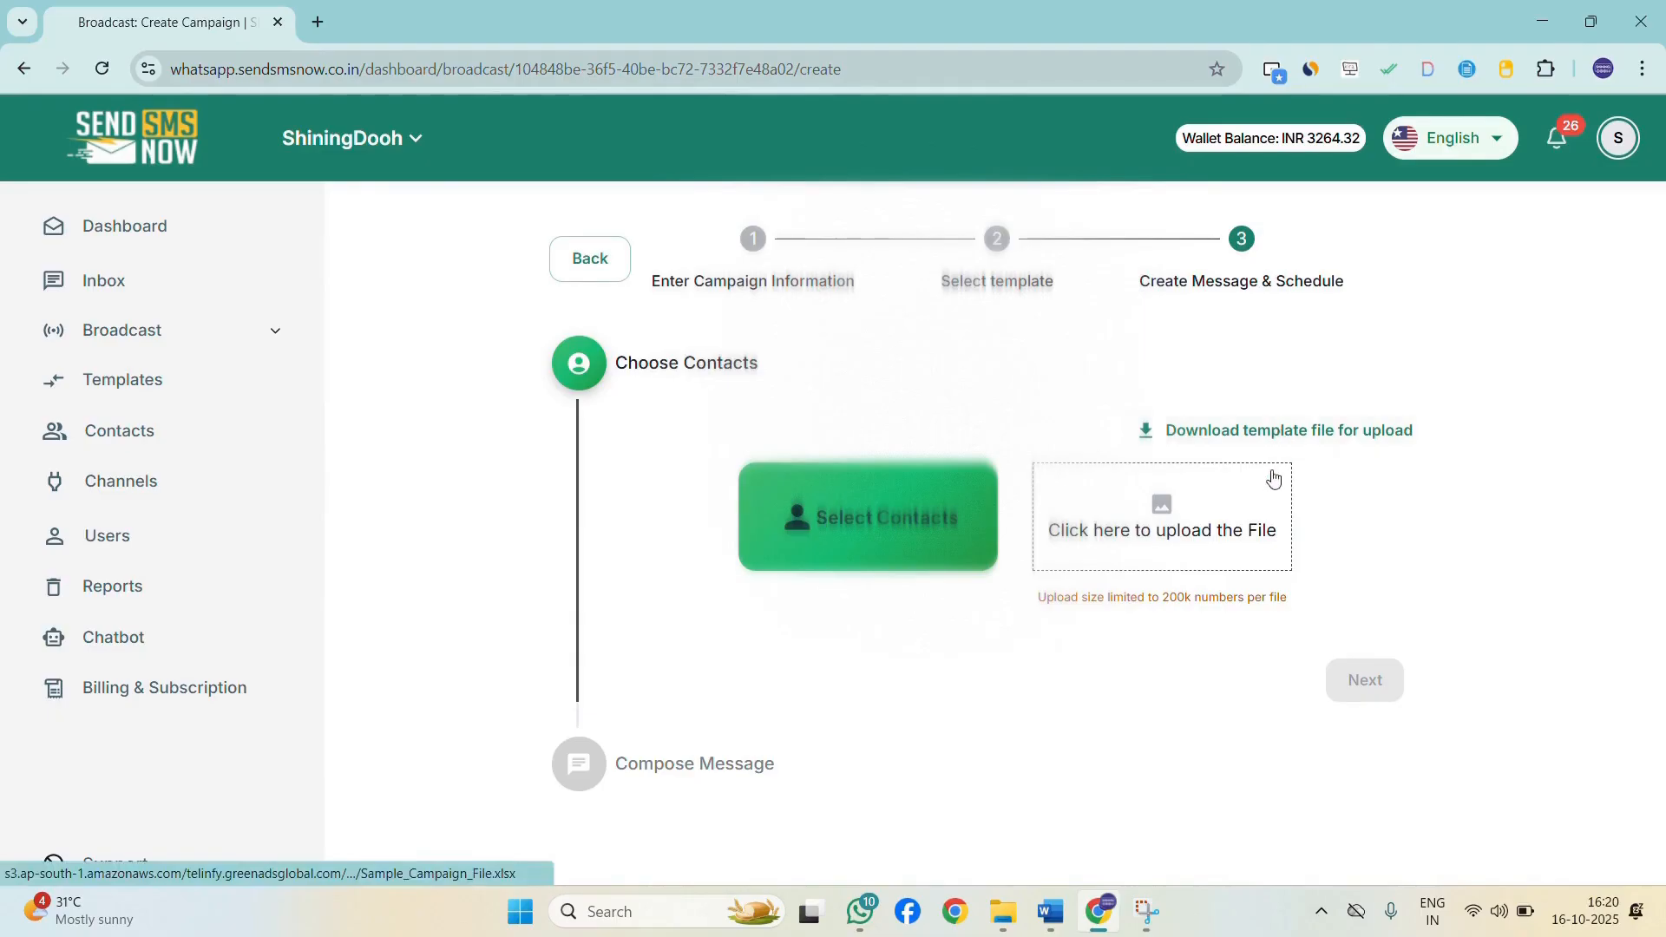
# Select one individual contact as the campaign recipient and confirm the selection.
pyautogui.click(921, 526)
pyautogui.scroll(-3, 685, 487)
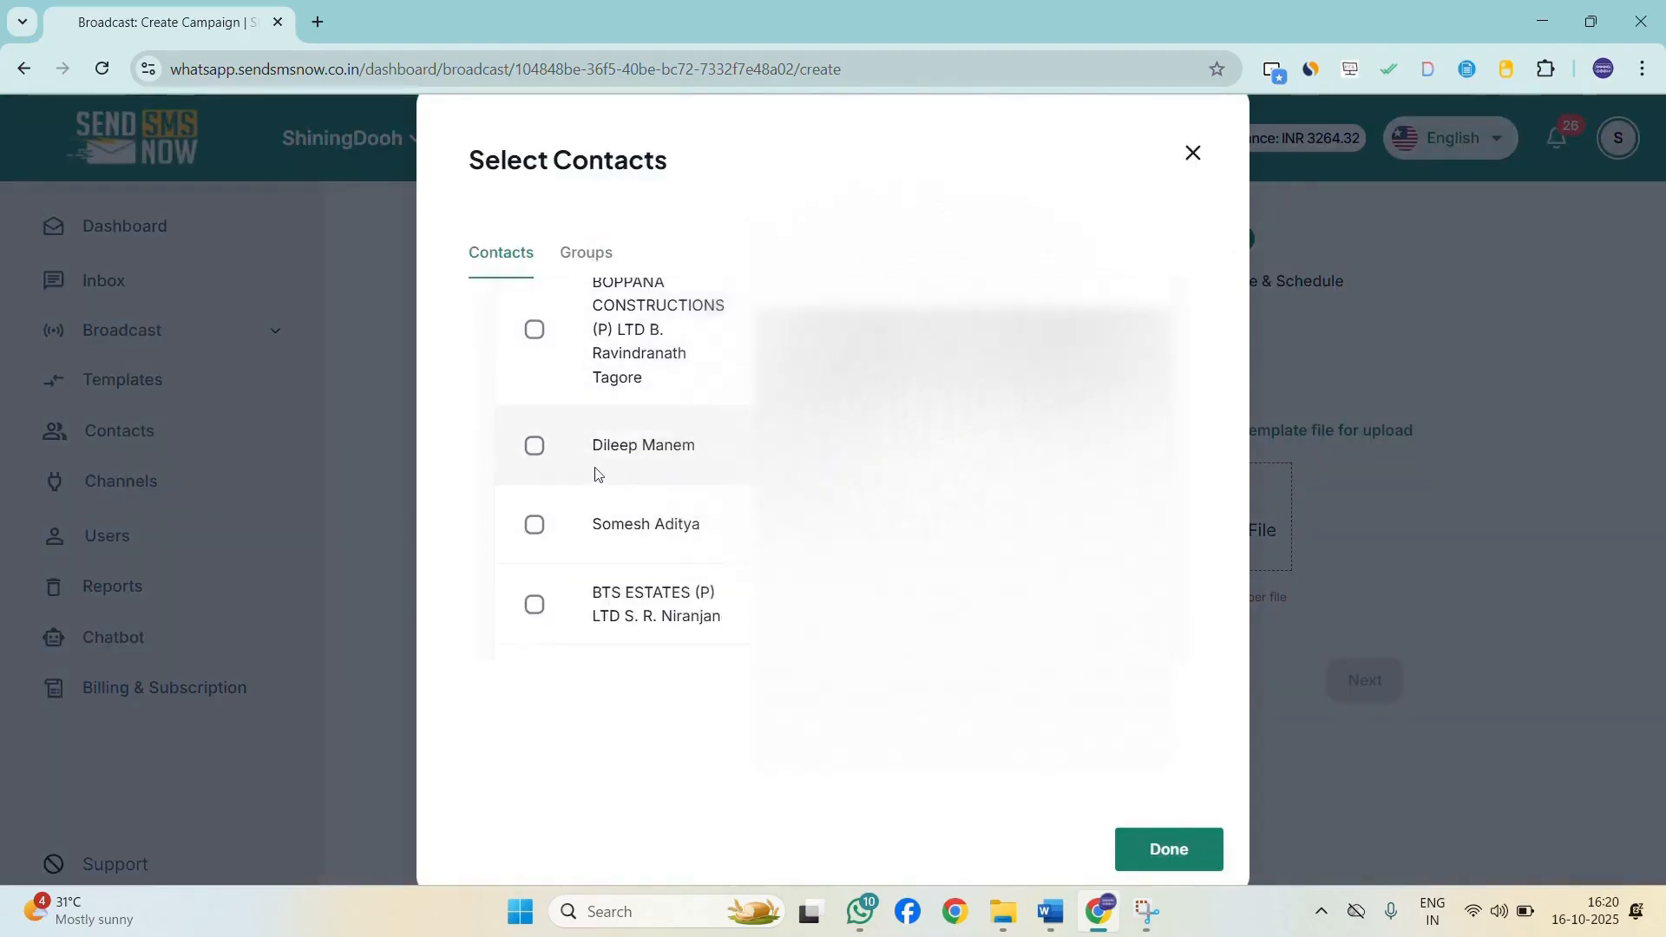
pyautogui.click(556, 465)
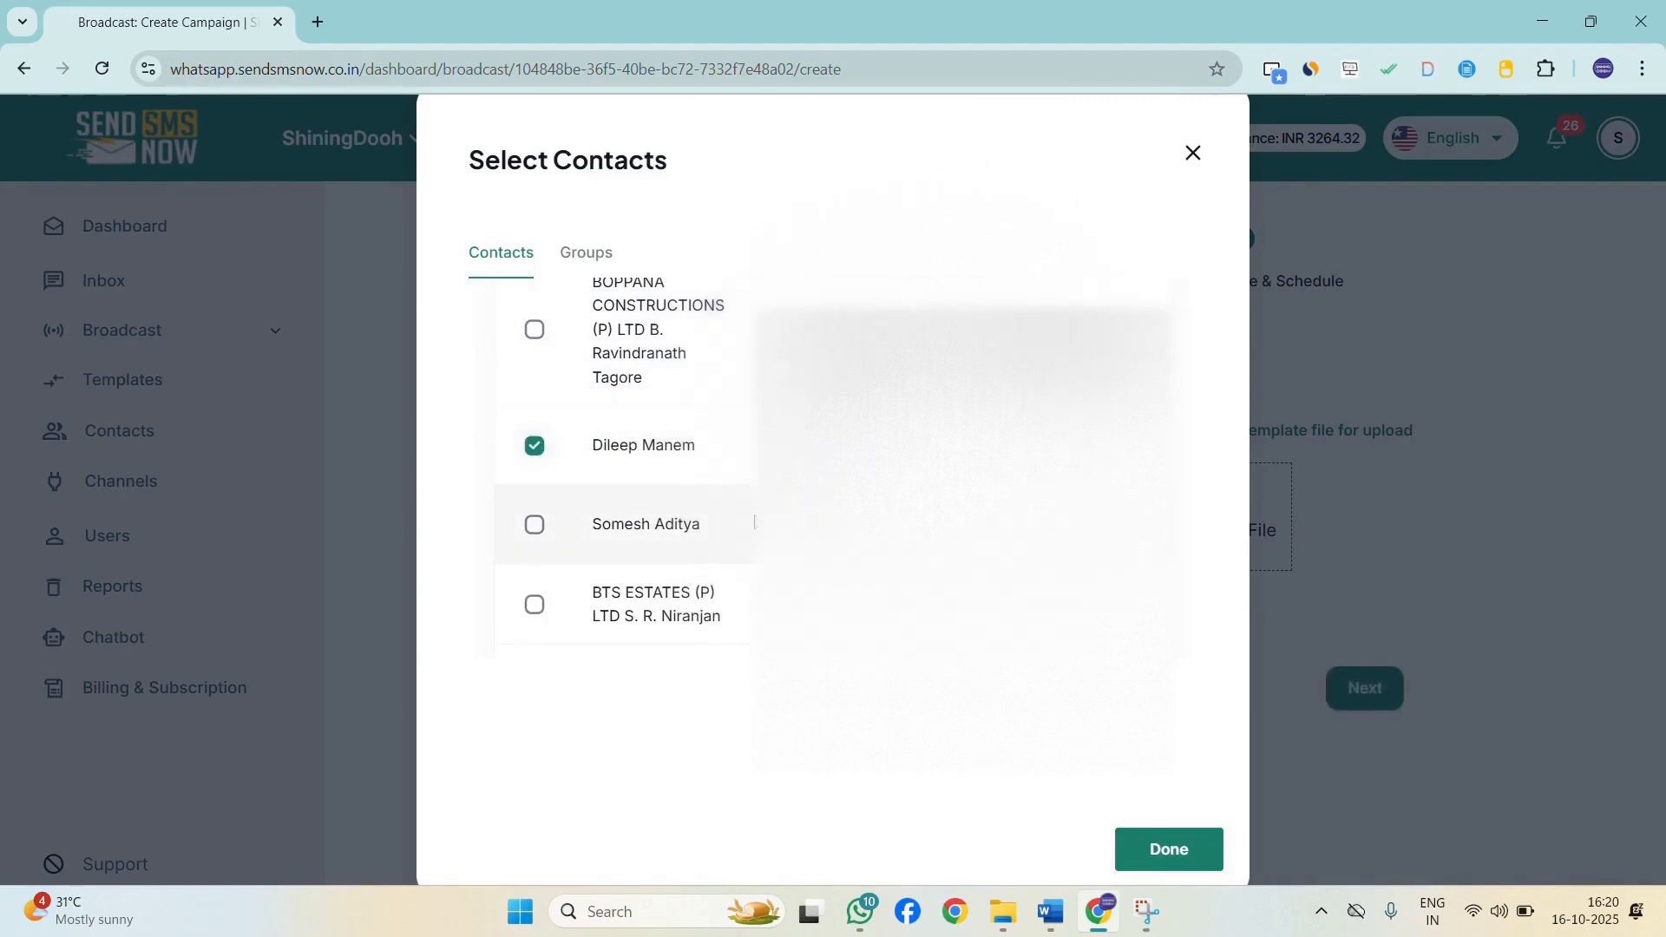
pyautogui.click(1156, 856)
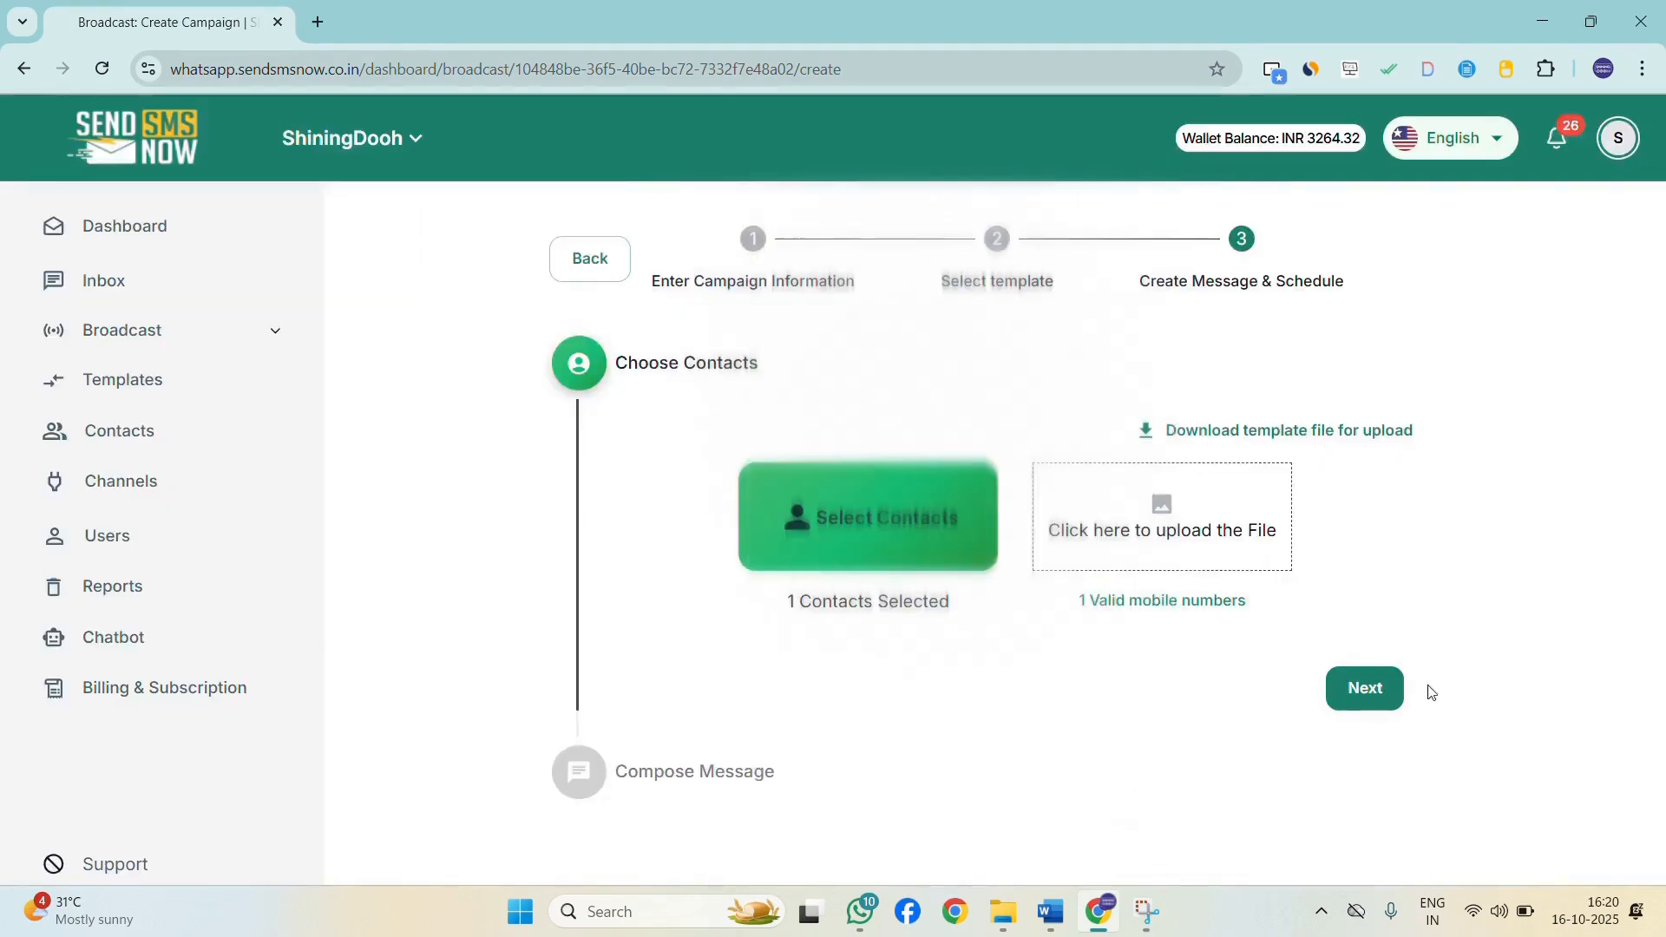
# Continue to message composition and upload diwali dd.png as the header image.
pyautogui.moveTo(778, 601); pyautogui.dragTo(1279, 610)
pyautogui.click(1056, 621)
pyautogui.click(1285, 616)
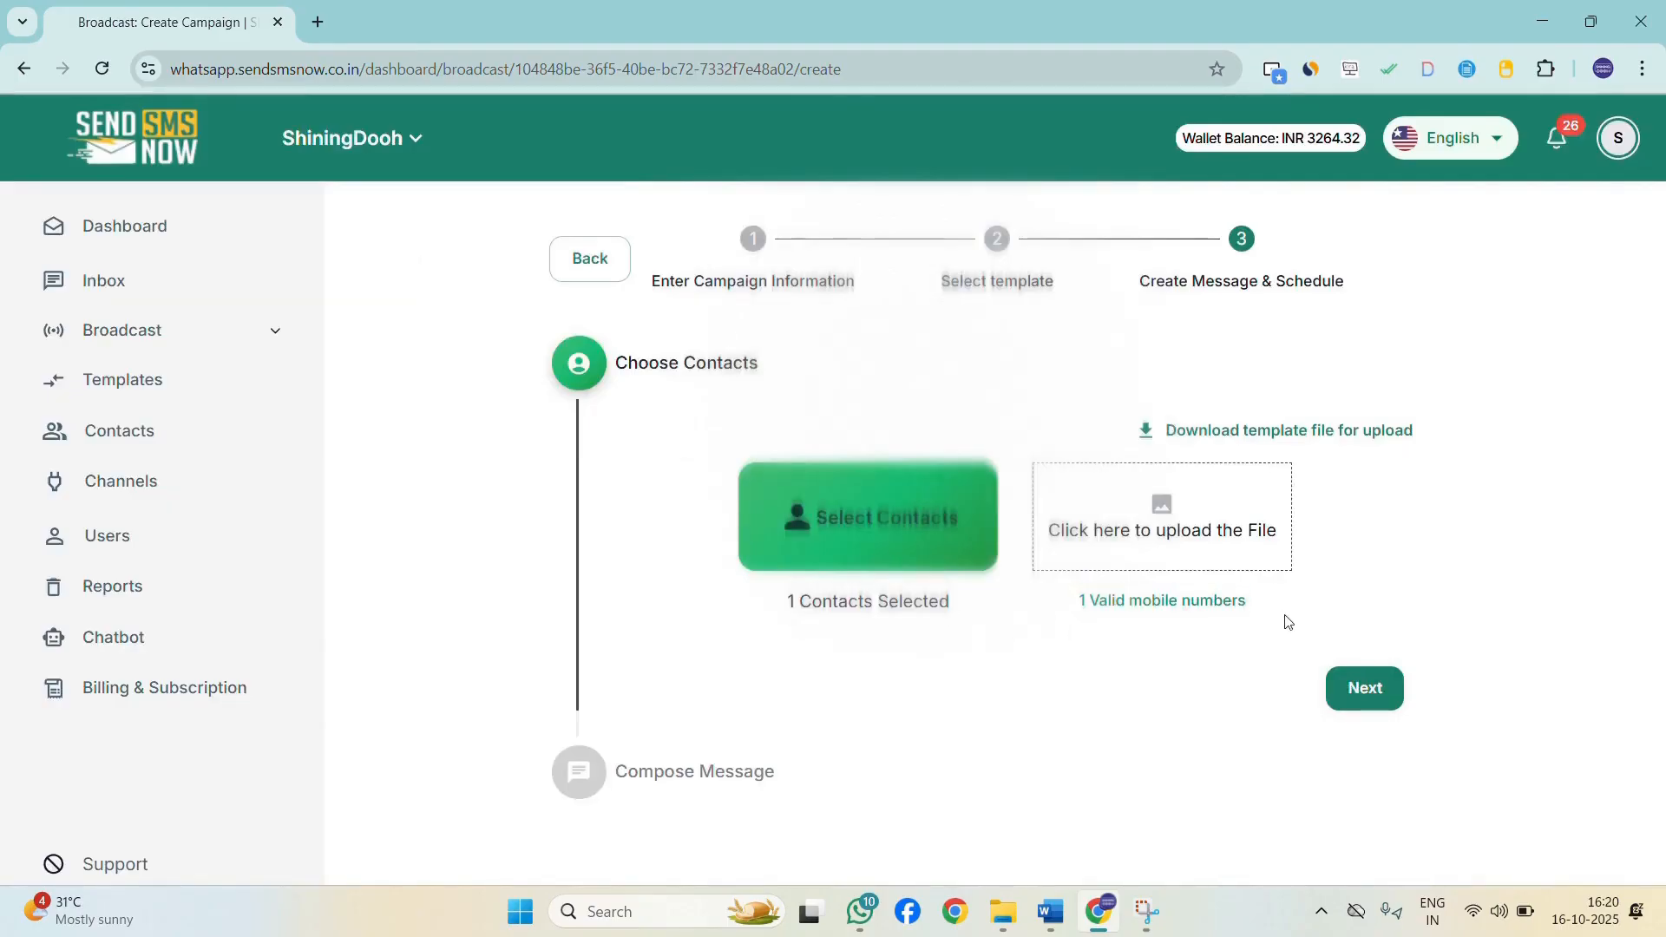
pyautogui.click(1365, 689)
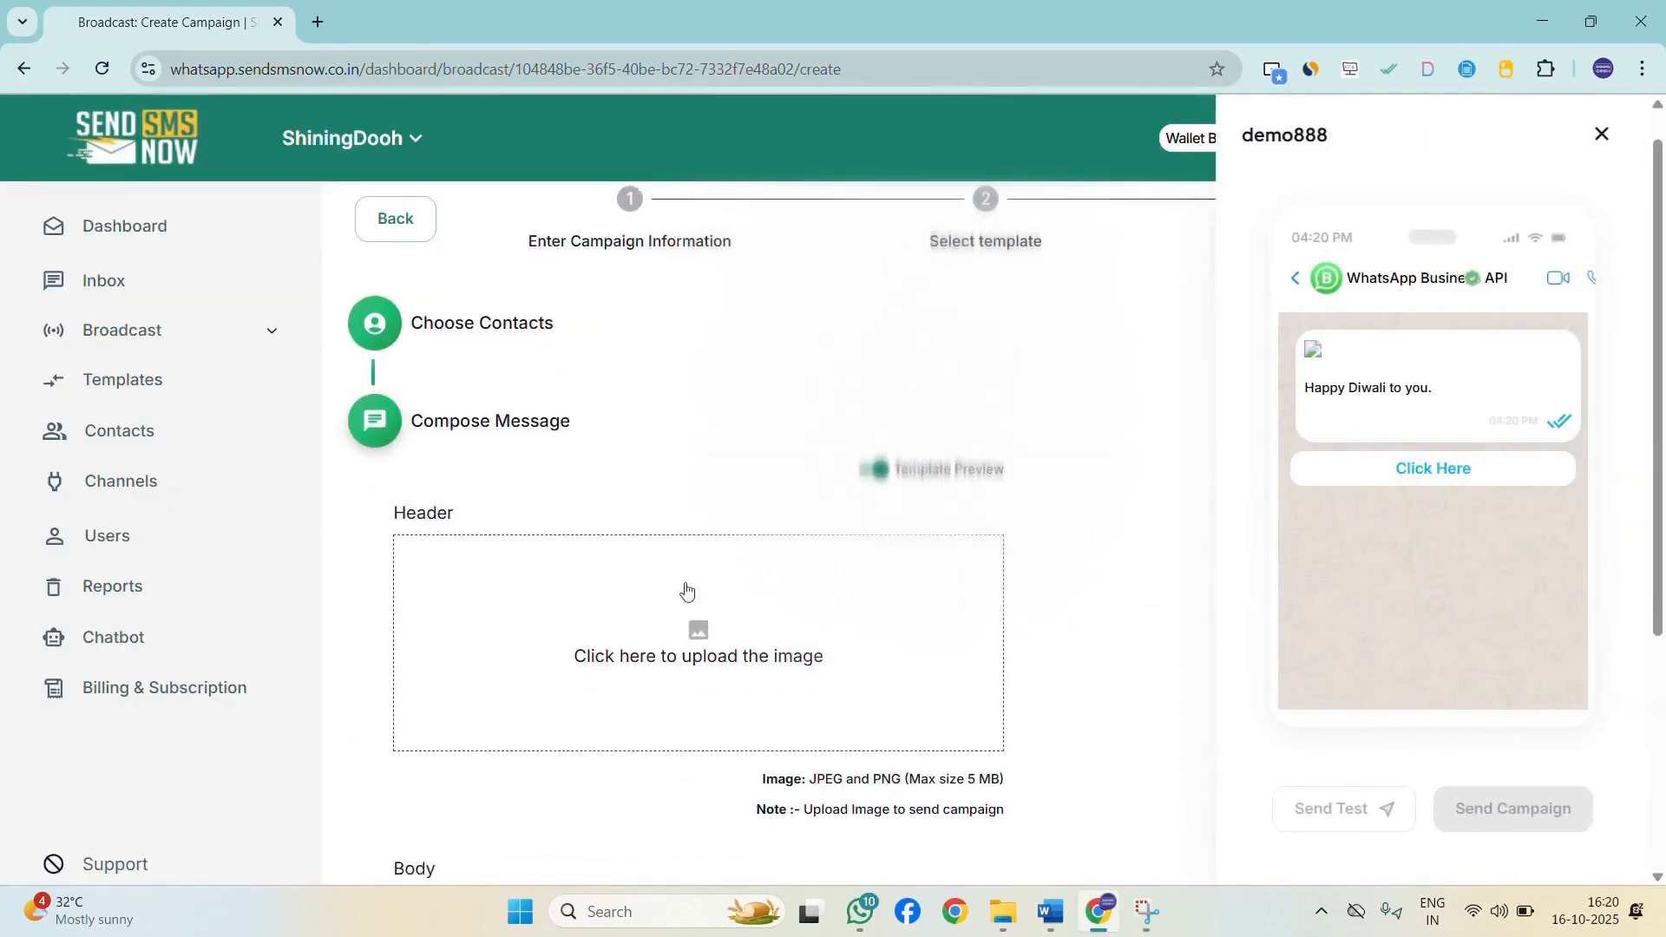
pyautogui.scroll(-4, 669, 369)
pyautogui.click(742, 294)
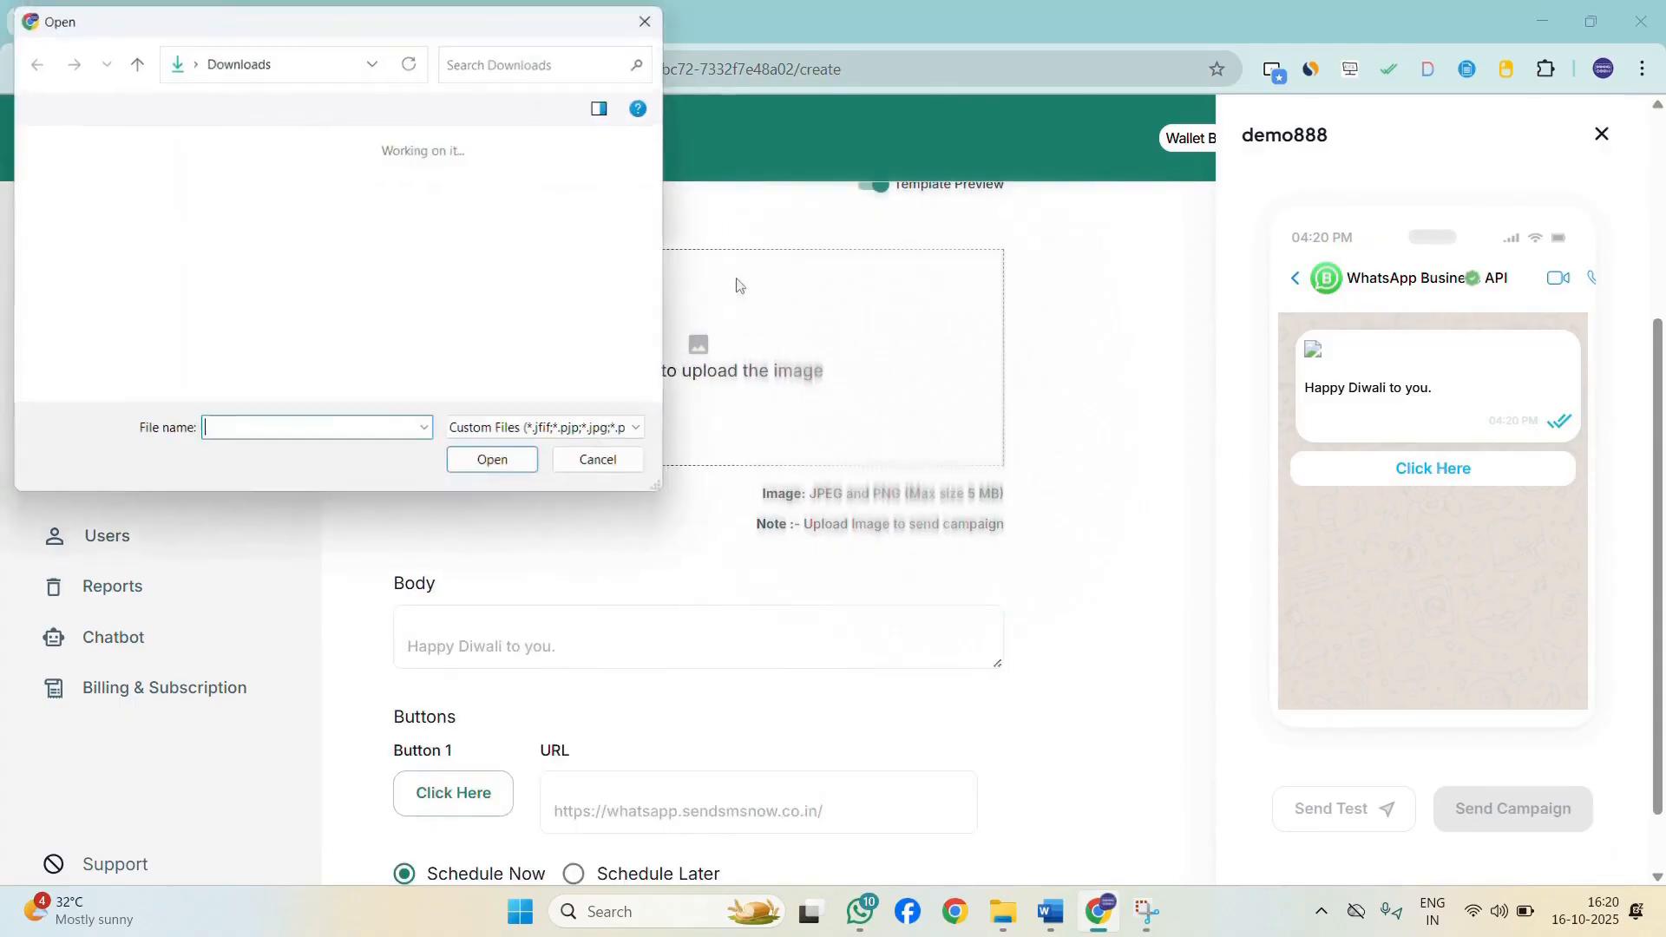
pyautogui.click(418, 222)
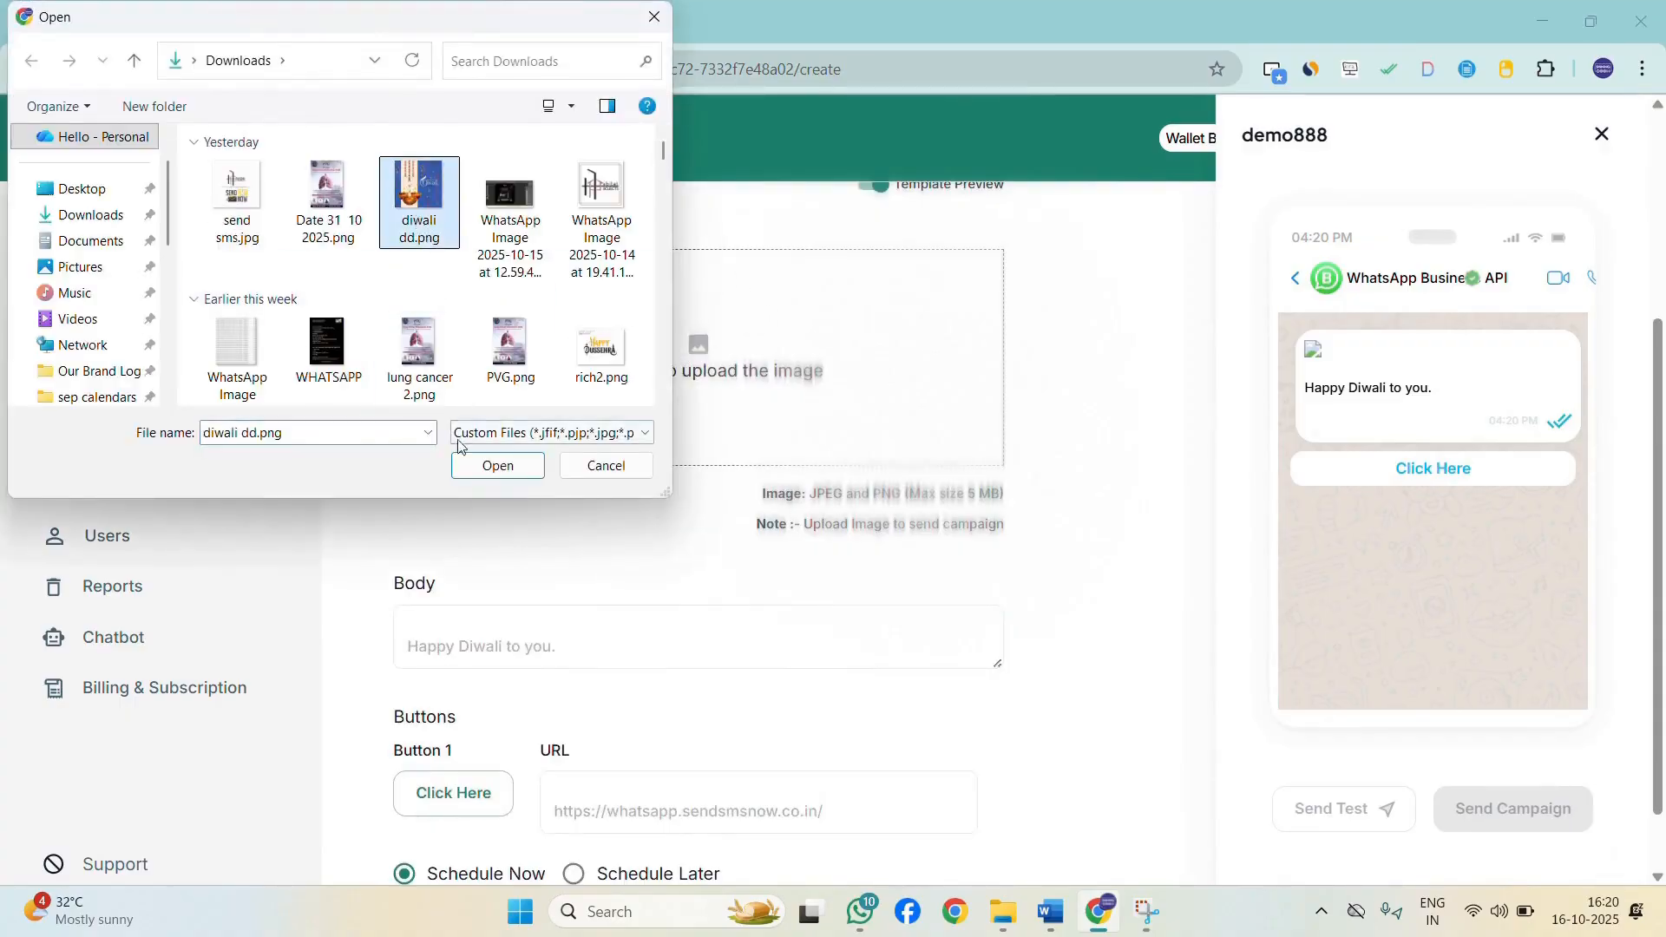
pyautogui.click(490, 466)
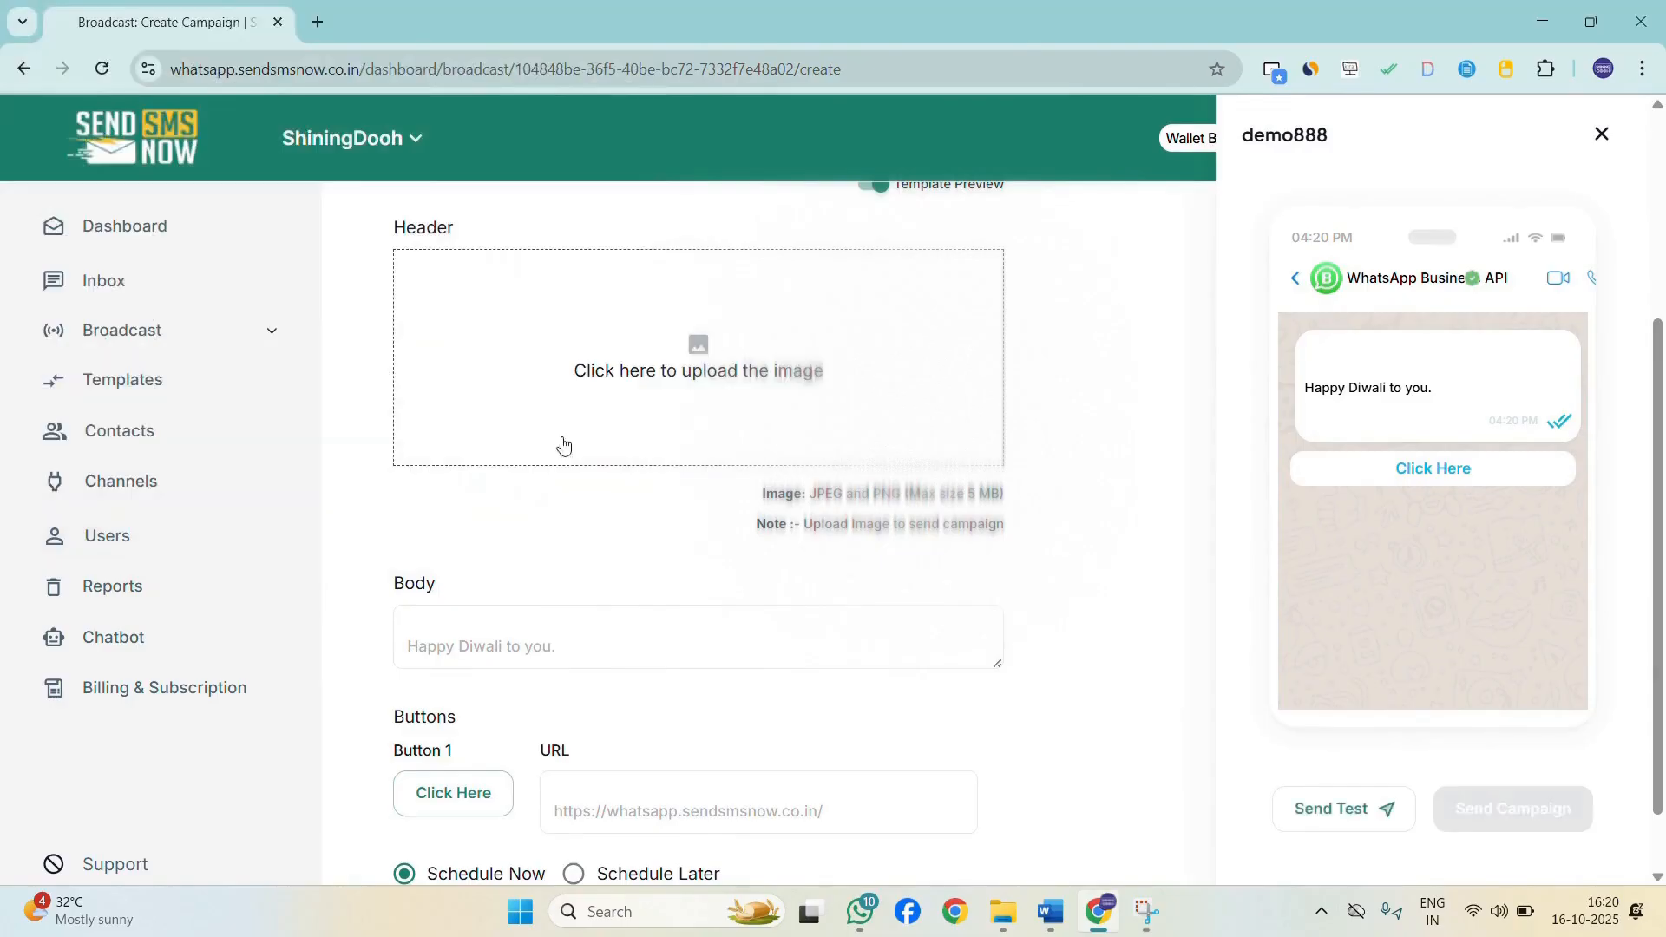
# Keep the campaign set to Schedule Now and send the campaign.
pyautogui.scroll(-1, 580, 575)
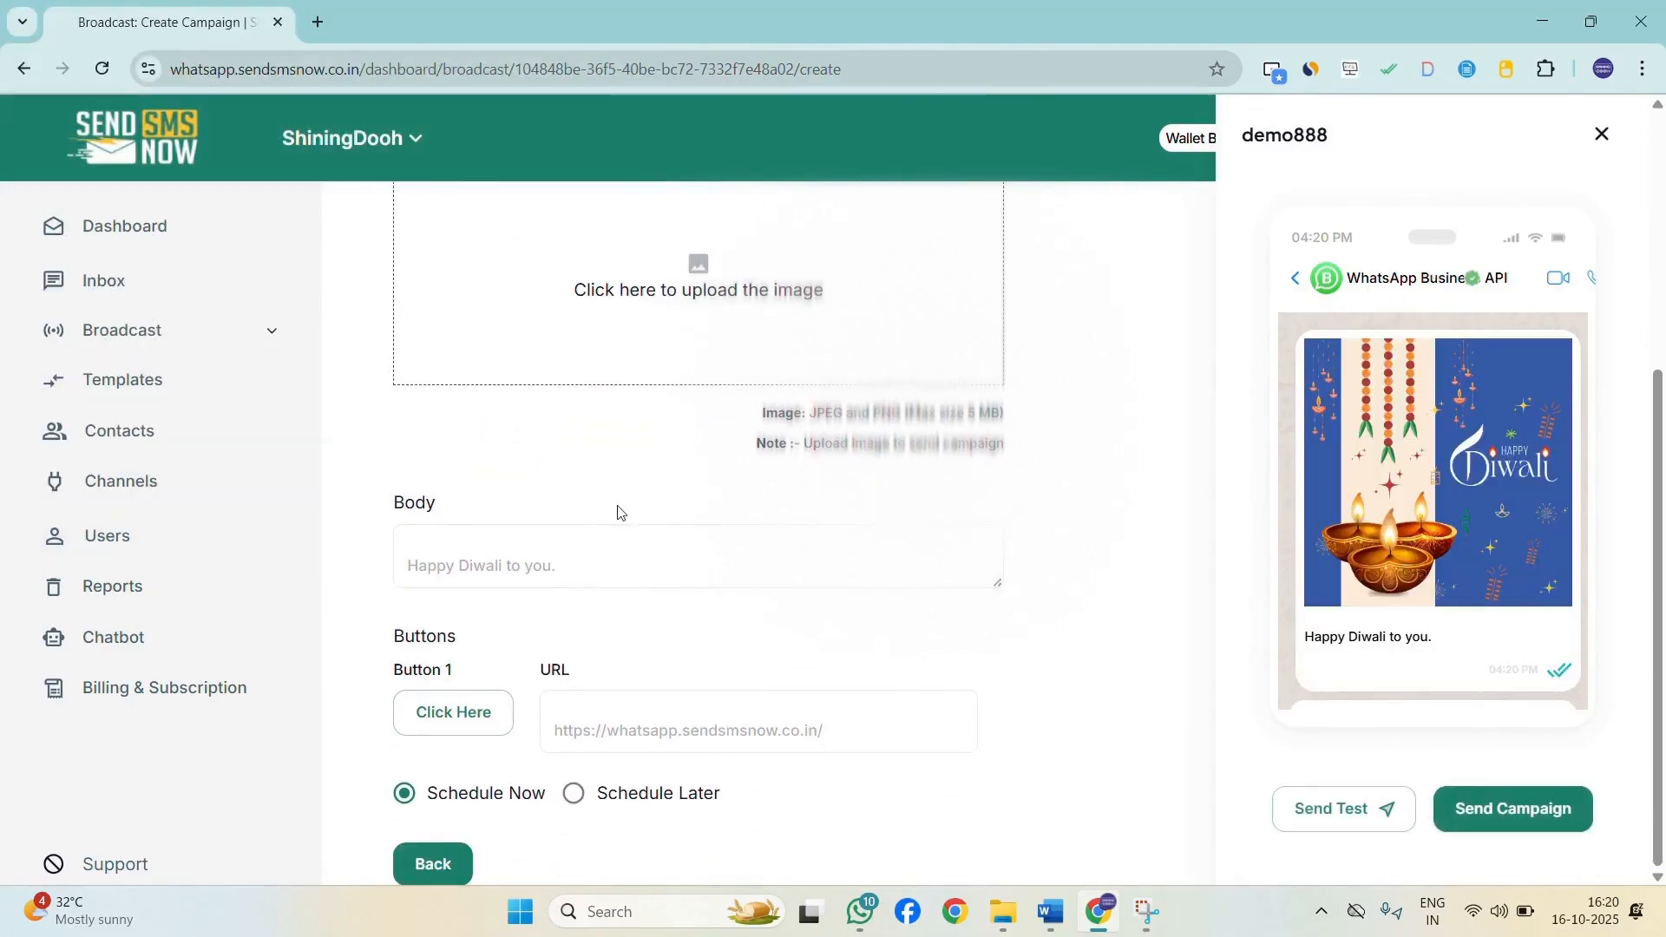
pyautogui.scroll(-1, 1418, 479)
pyautogui.scroll(3, 1440, 569)
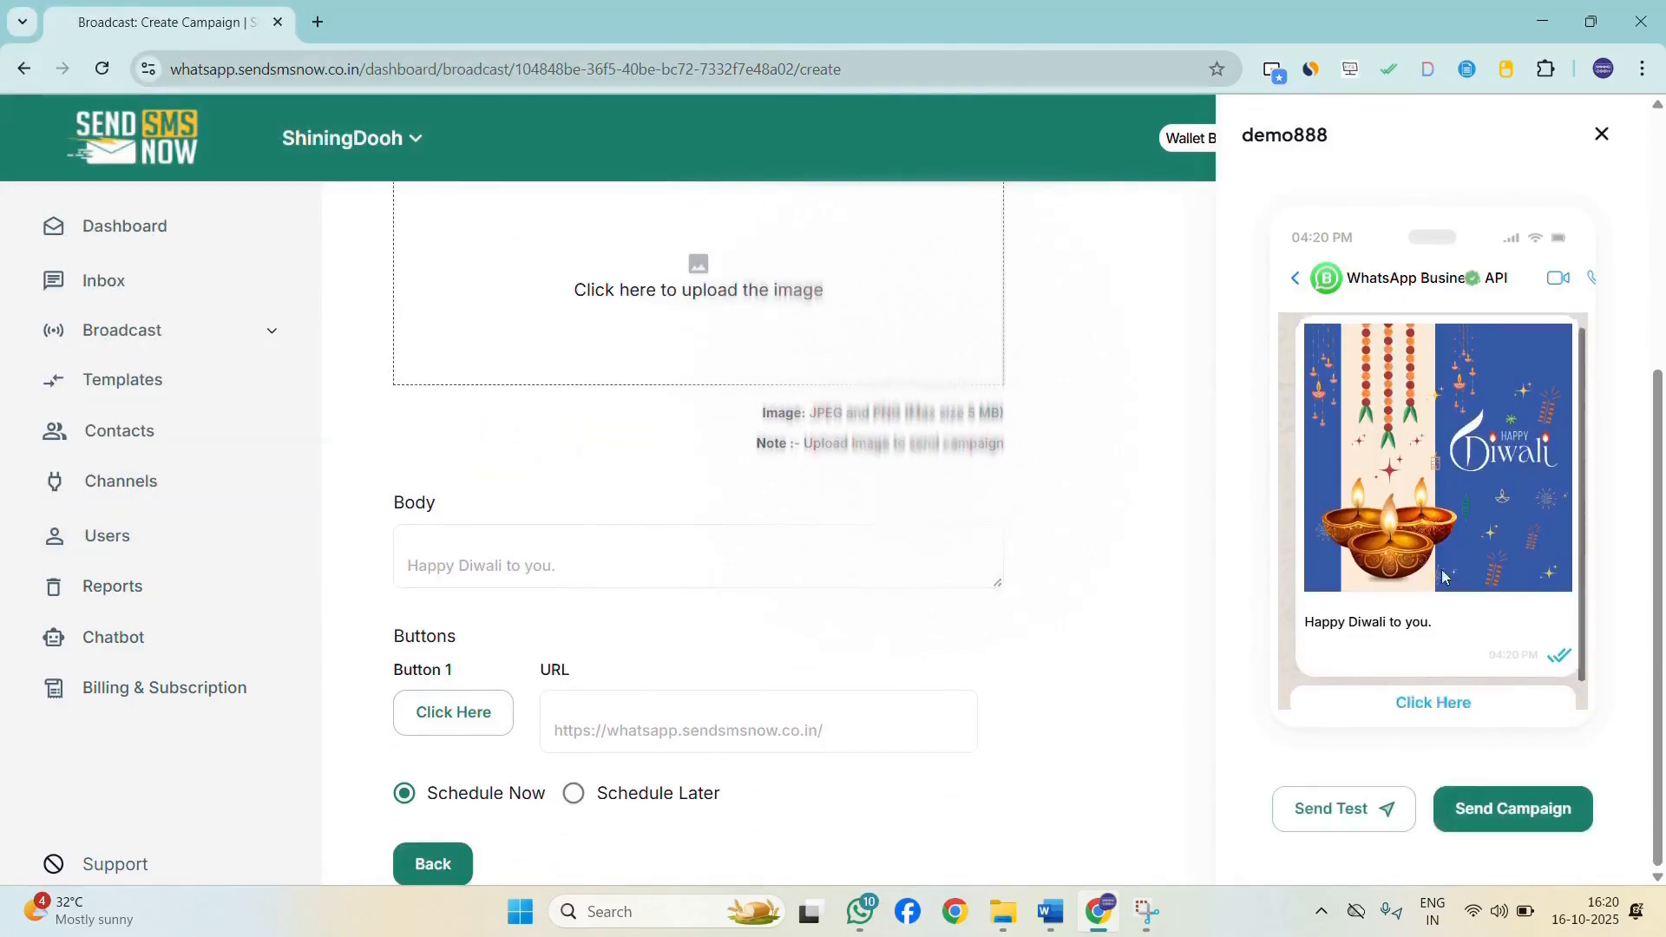
pyautogui.scroll(-3, 736, 532)
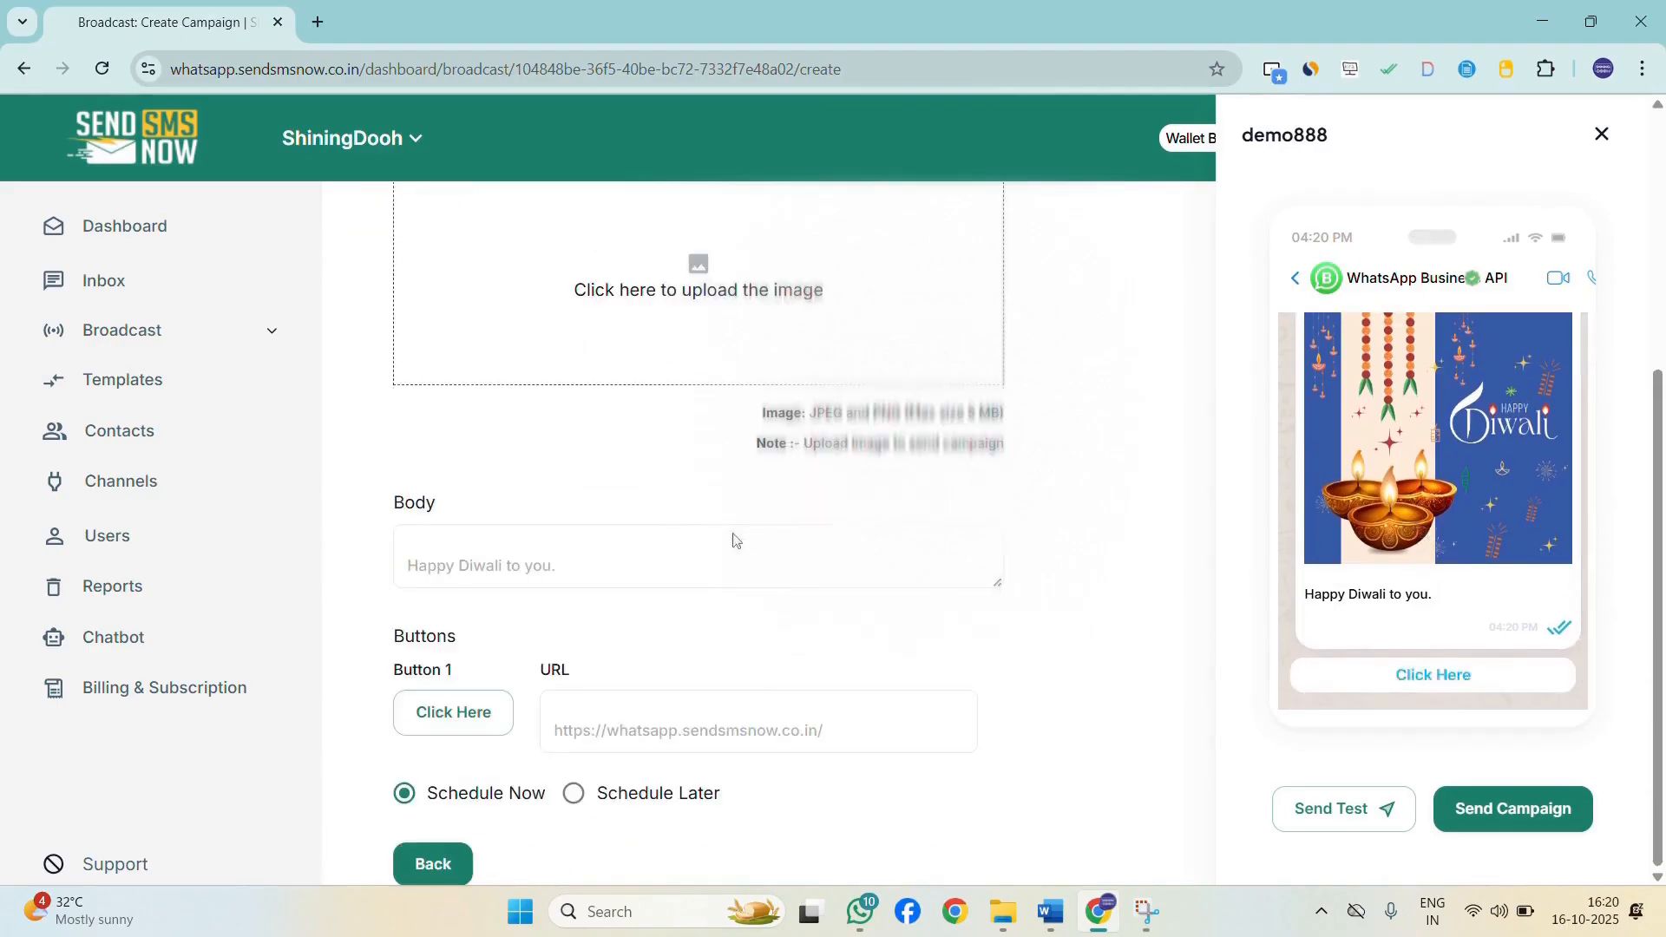
pyautogui.click(578, 797)
pyautogui.click(405, 793)
pyautogui.click(574, 792)
pyautogui.scroll(-2, 534, 798)
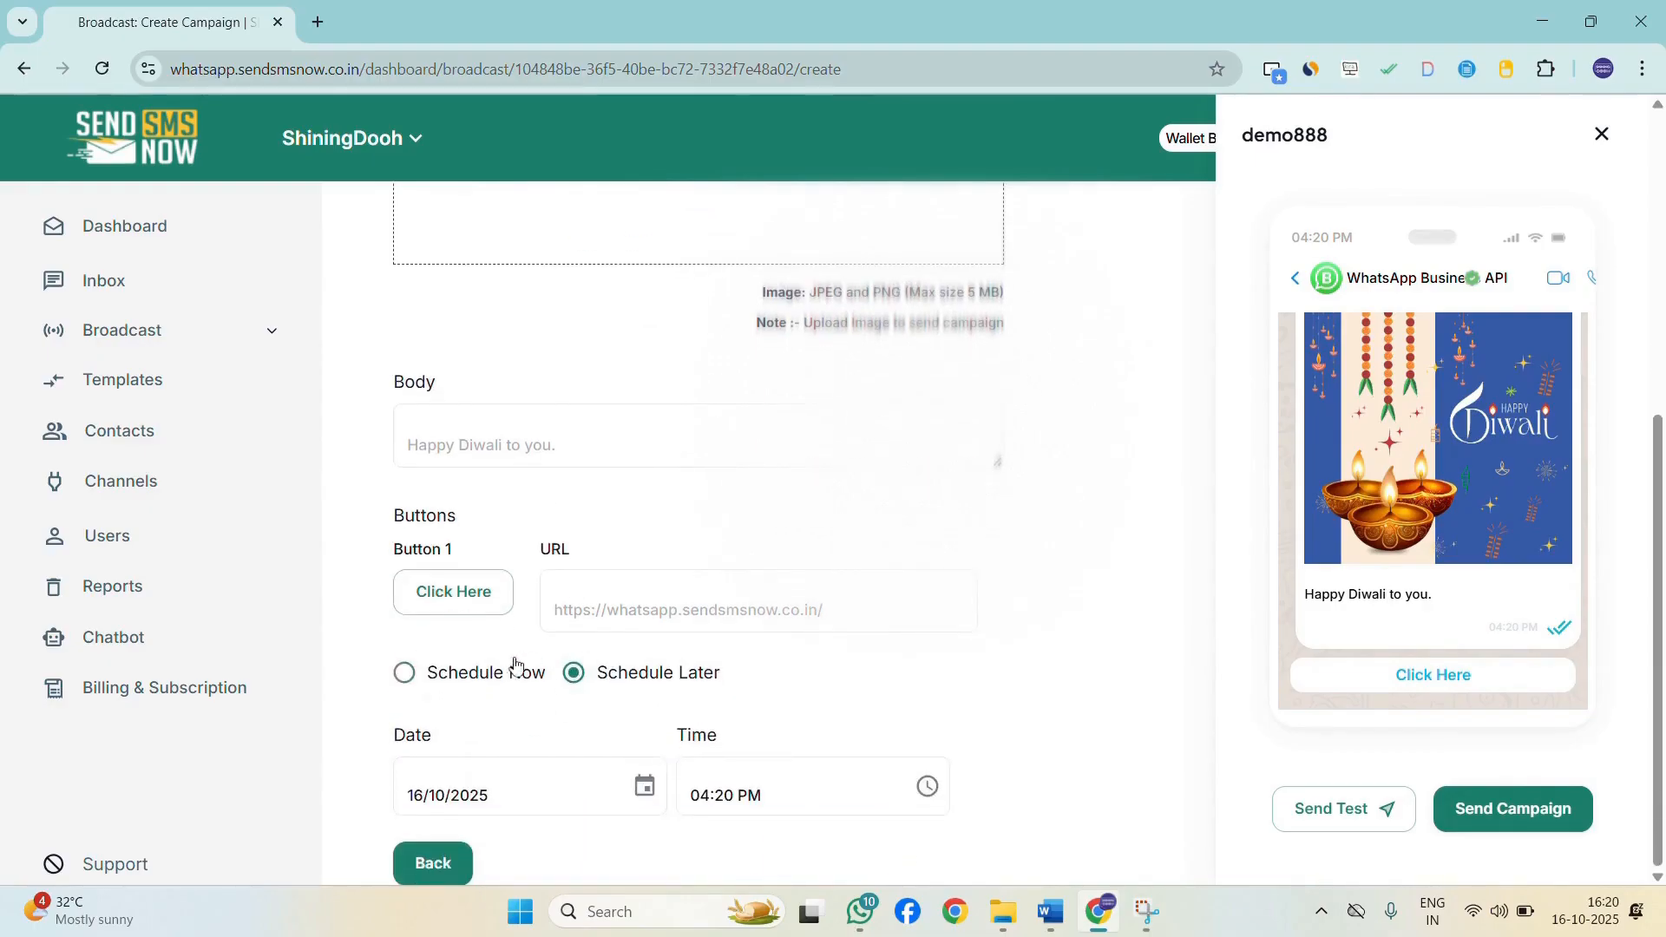
pyautogui.click(404, 673)
pyautogui.click(1553, 825)
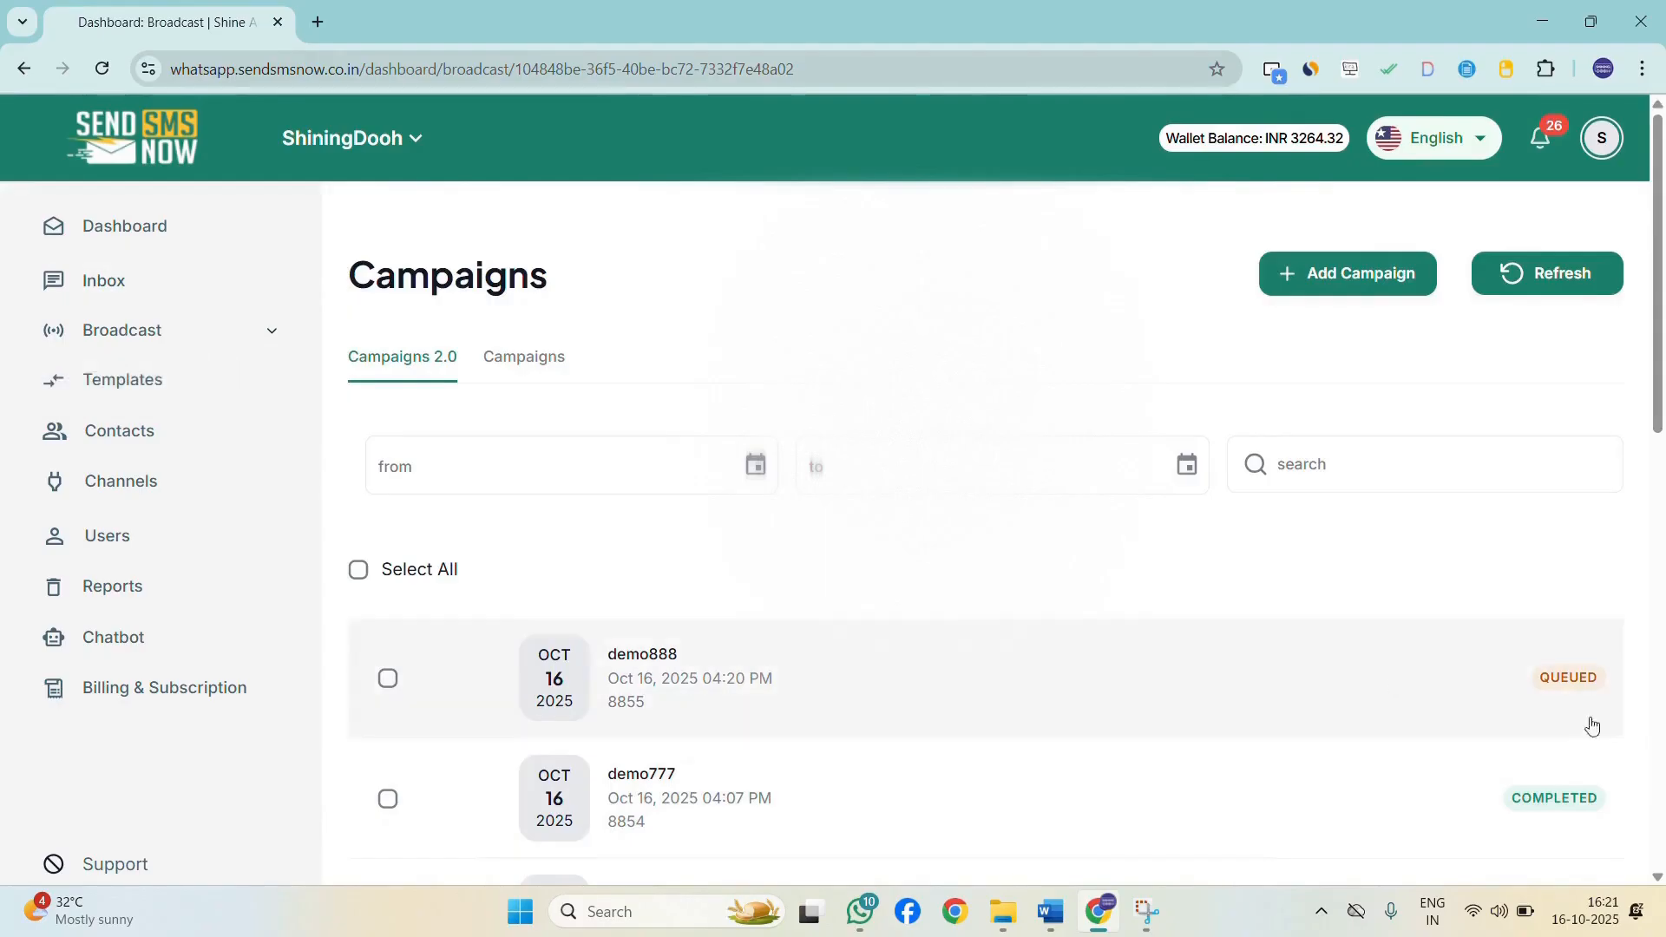
# Browse the Channels and Contacts pages, then show more rows in the templates list.
pyautogui.moveTo(216, 316)
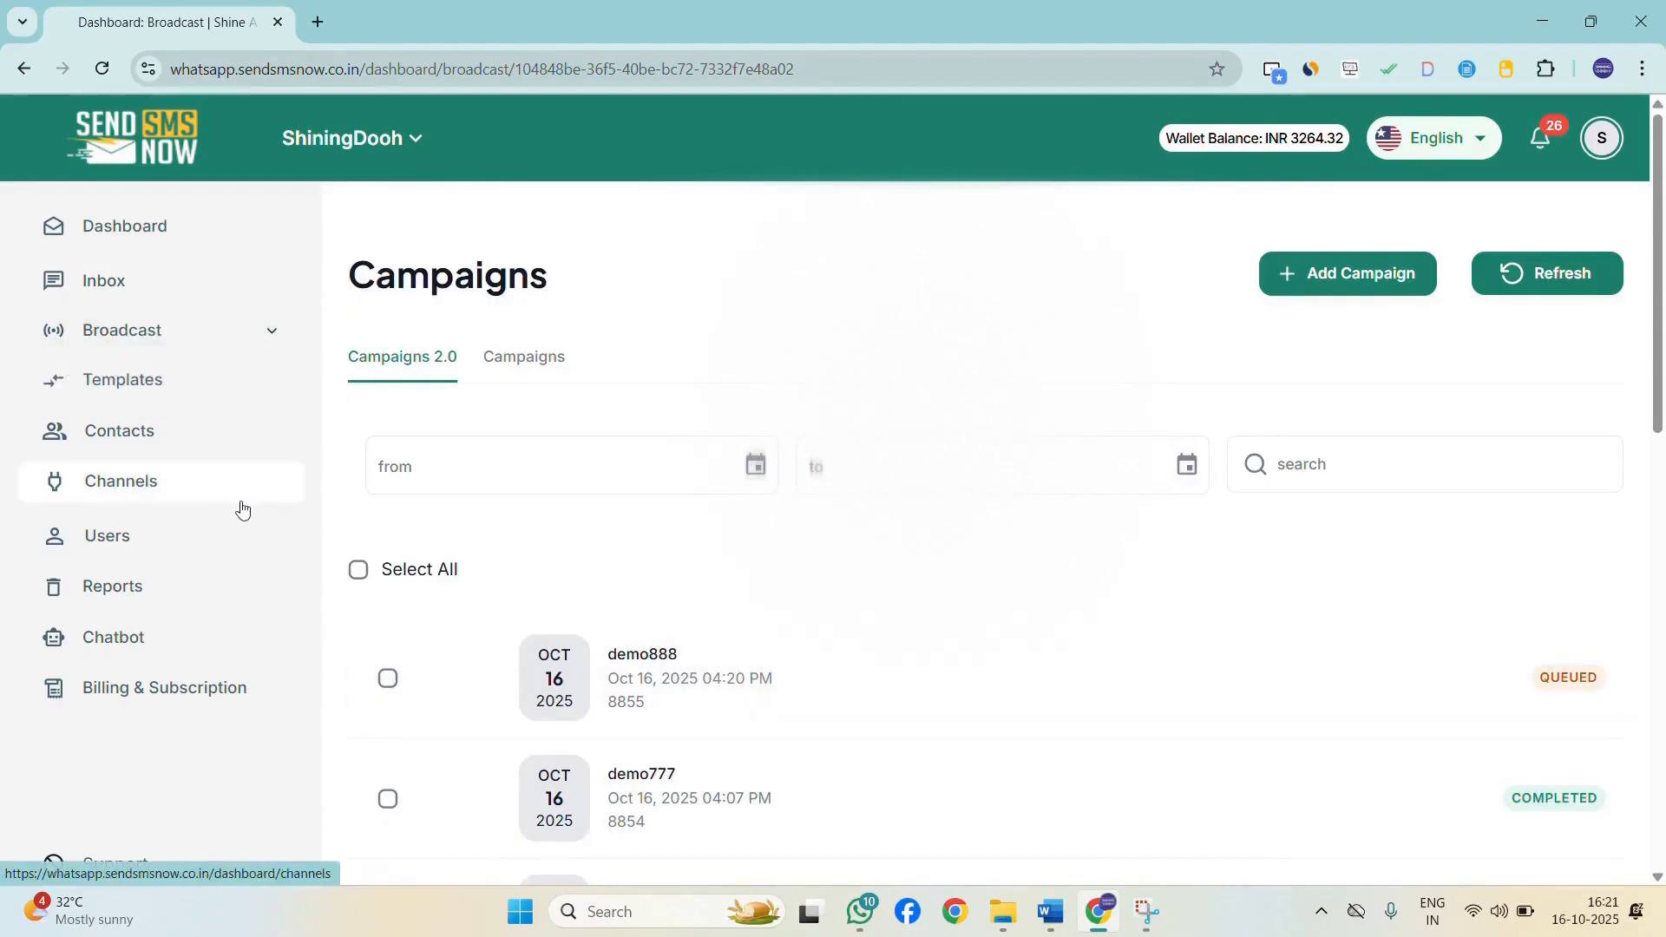
pyautogui.click(149, 482)
pyautogui.click(119, 431)
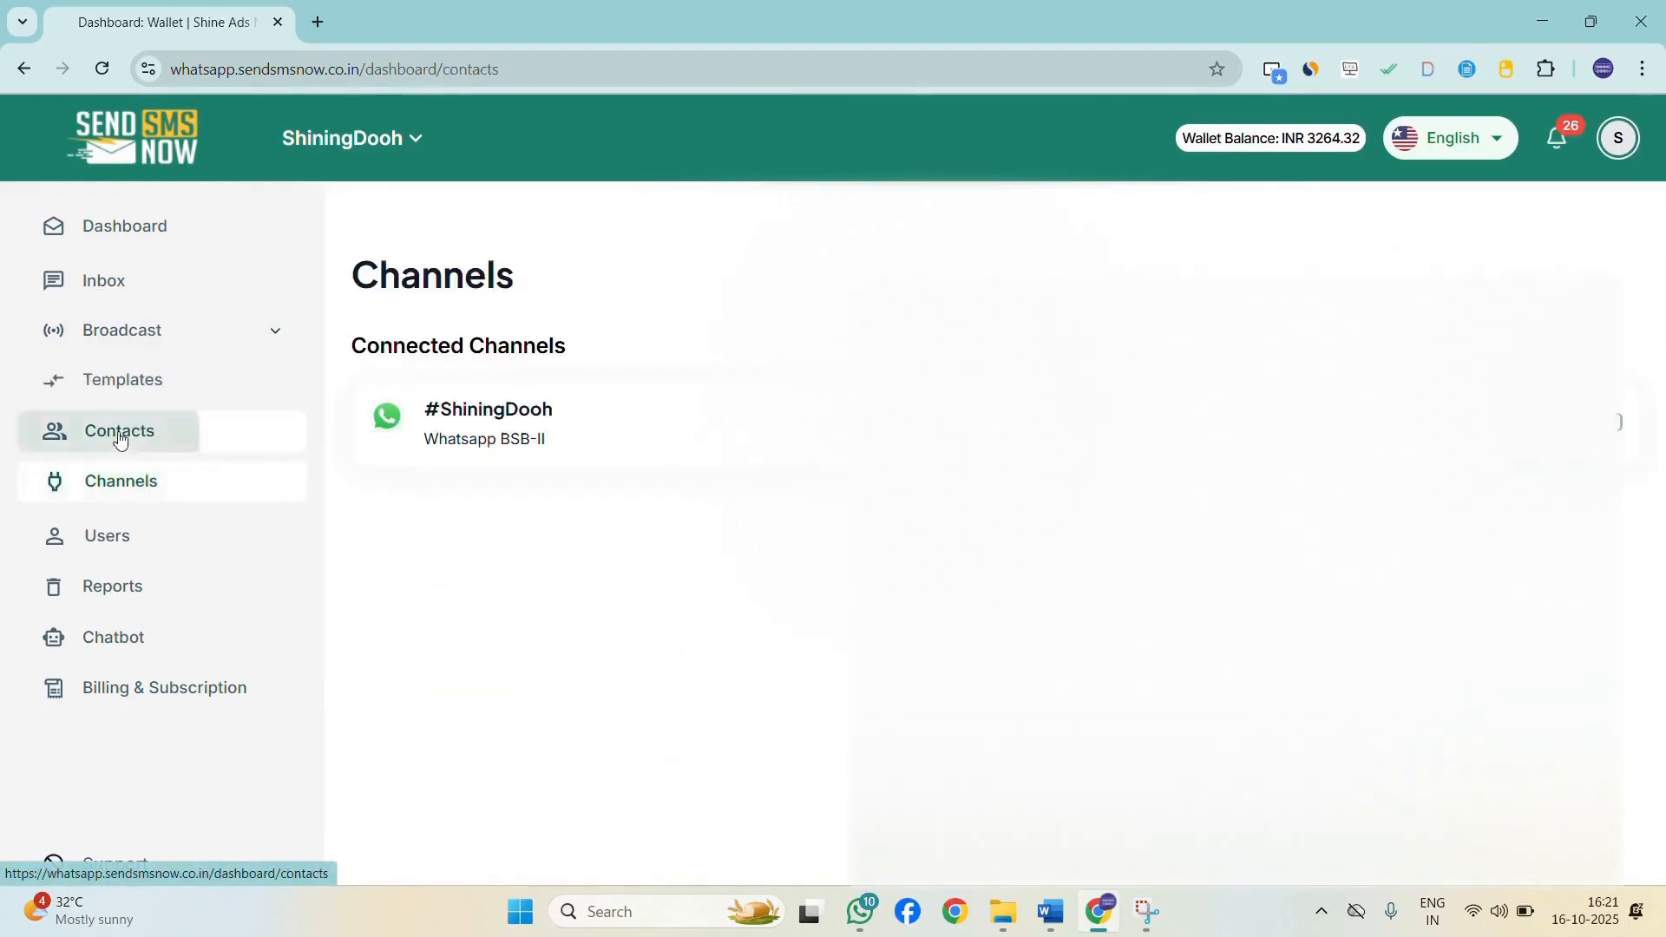
pyautogui.click(216, 382)
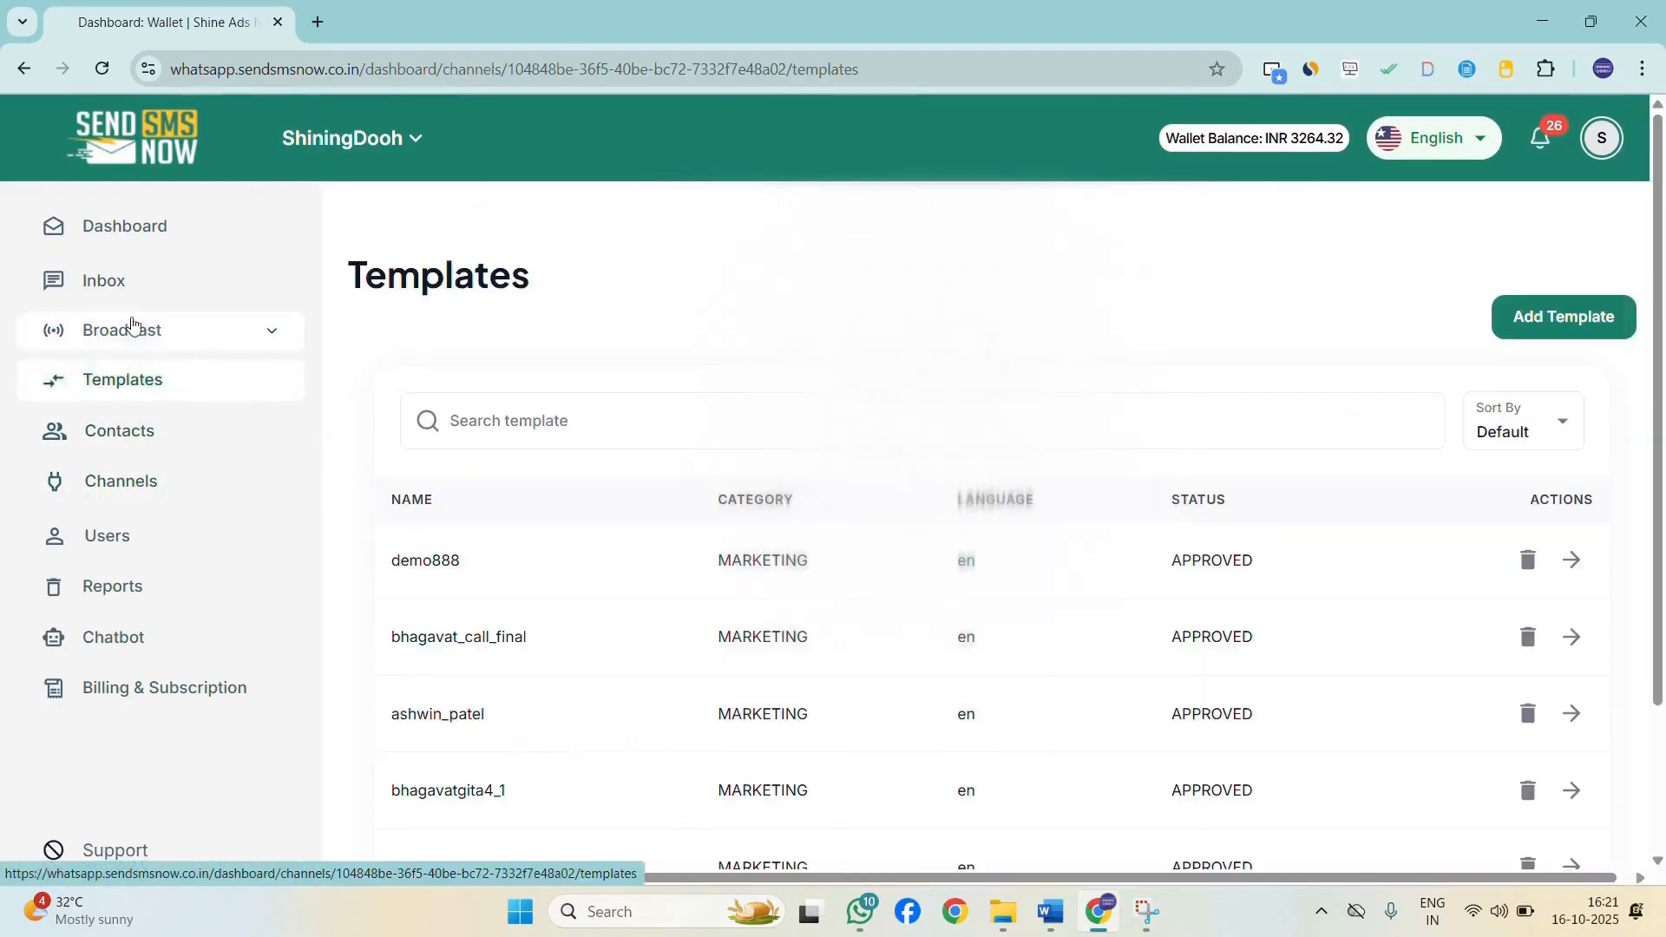
pyautogui.scroll(-3, 1175, 565)
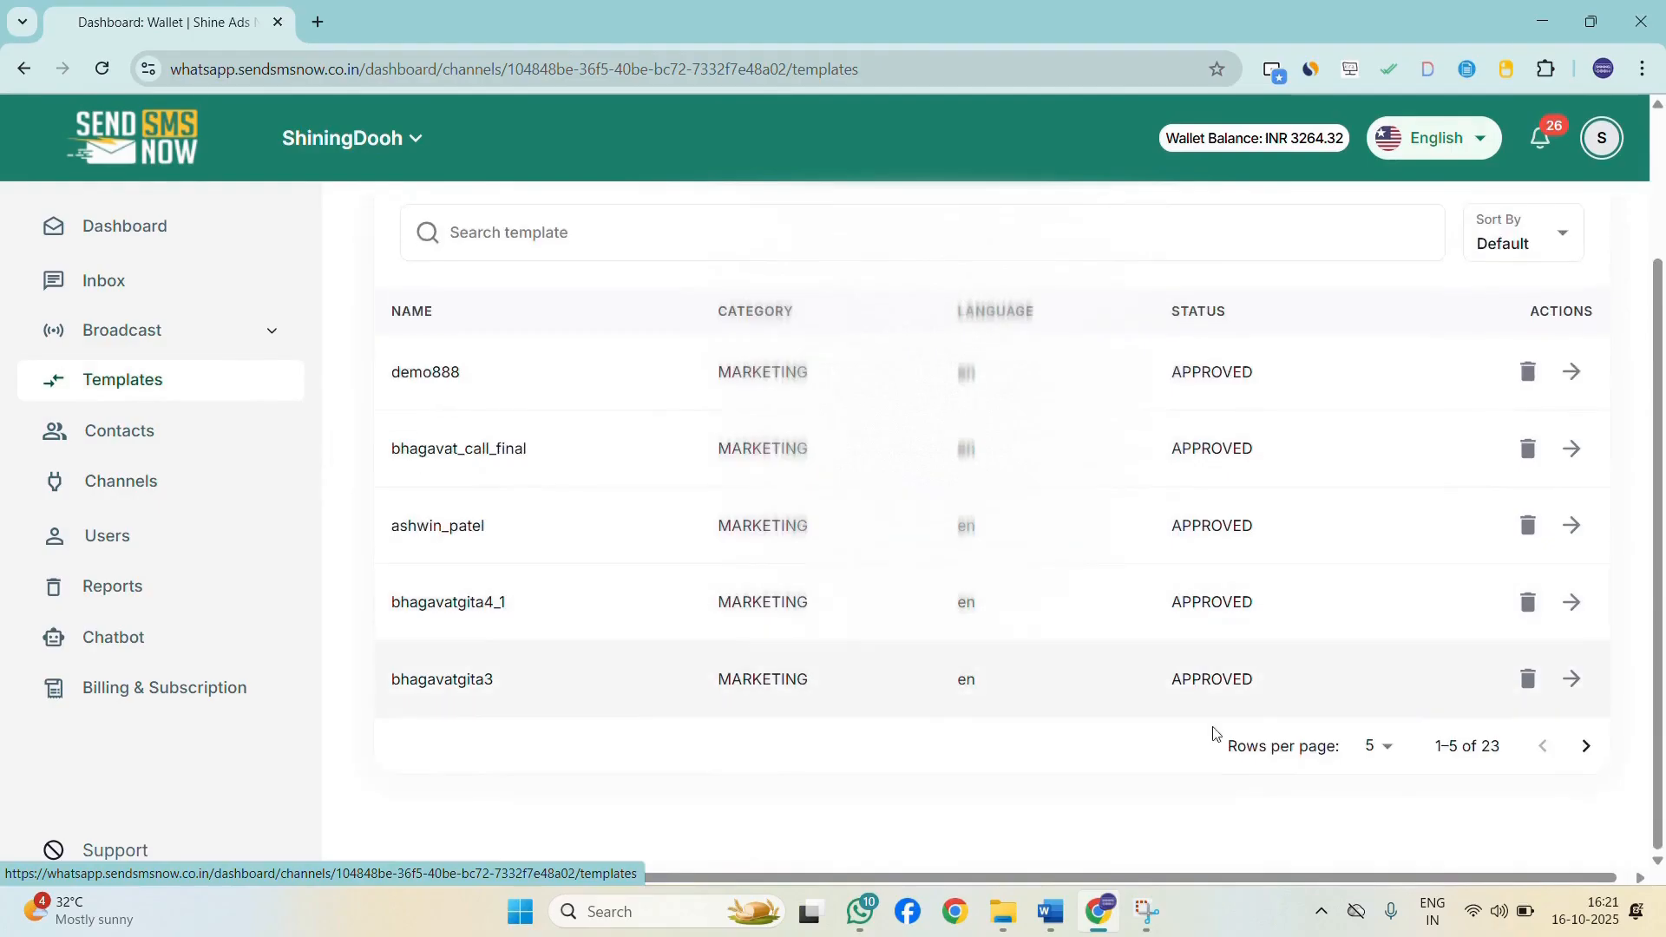
pyautogui.click(1377, 748)
pyautogui.click(1372, 840)
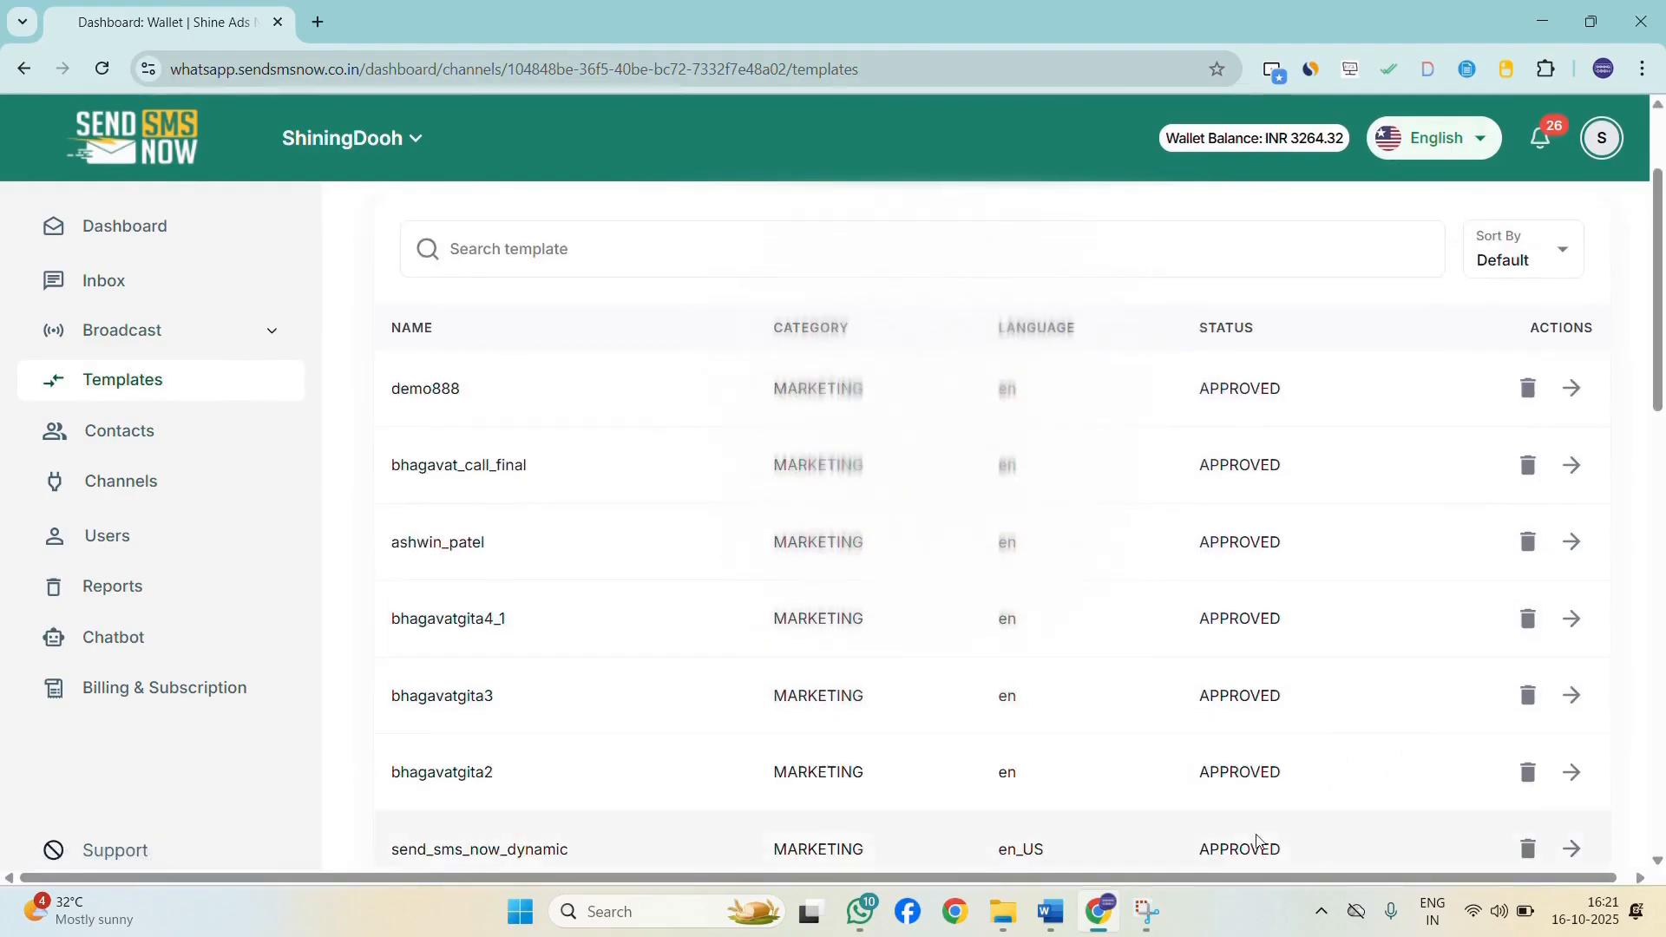
pyautogui.scroll(-4, 885, 655)
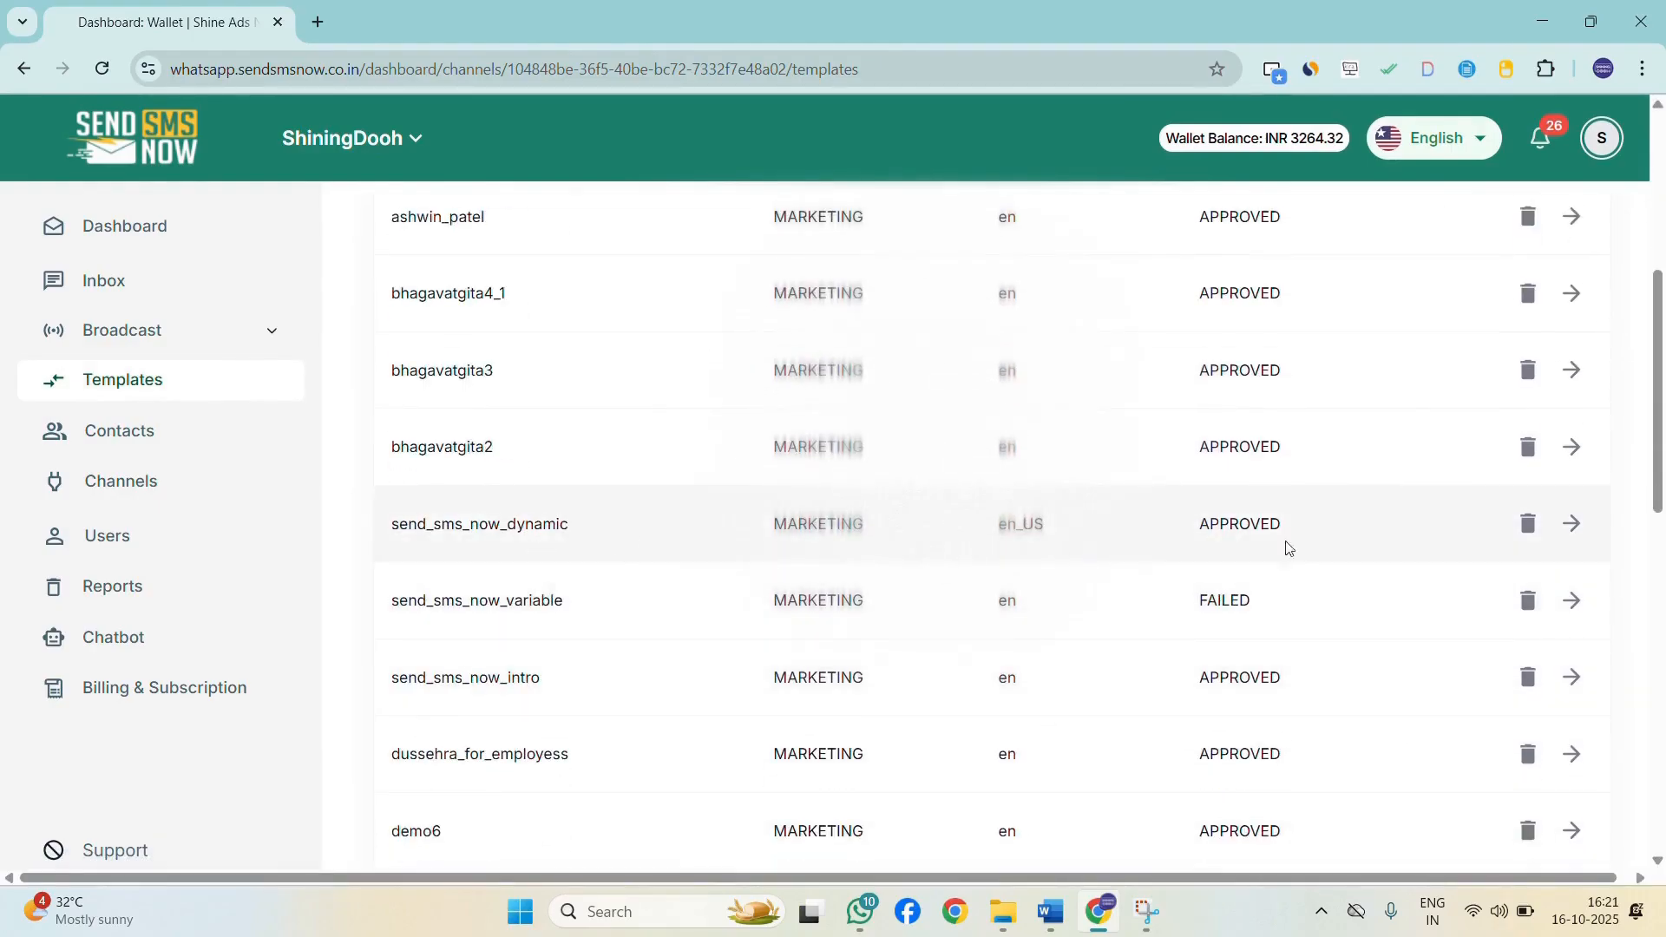
# Preview the send_sms_now_dynamic template and close the preview.
pyautogui.click(1571, 538)
pyautogui.moveTo(1334, 390)
pyautogui.mouseDown()
pyautogui.moveTo(1368, 395)
pyautogui.moveTo(1334, 388)
pyautogui.mouseUp()
pyautogui.click(1340, 392)
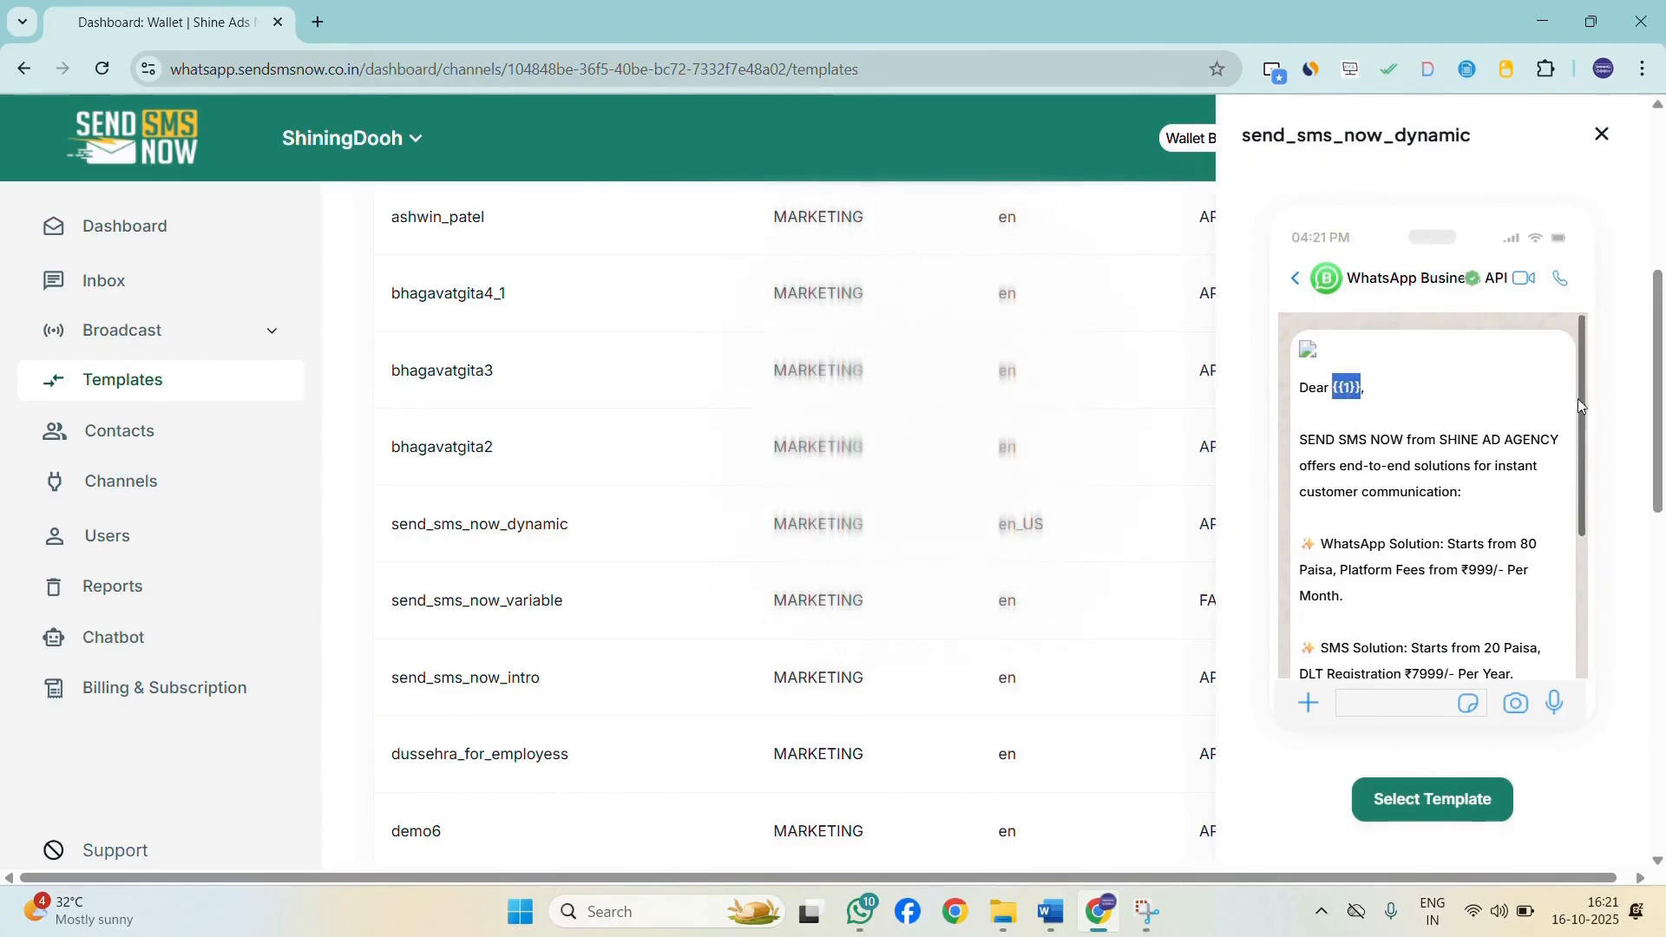
pyautogui.click(1602, 135)
# Check the campaigns list status, then list the templates with 25 rows per page.
pyautogui.click(194, 332)
pyautogui.click(176, 382)
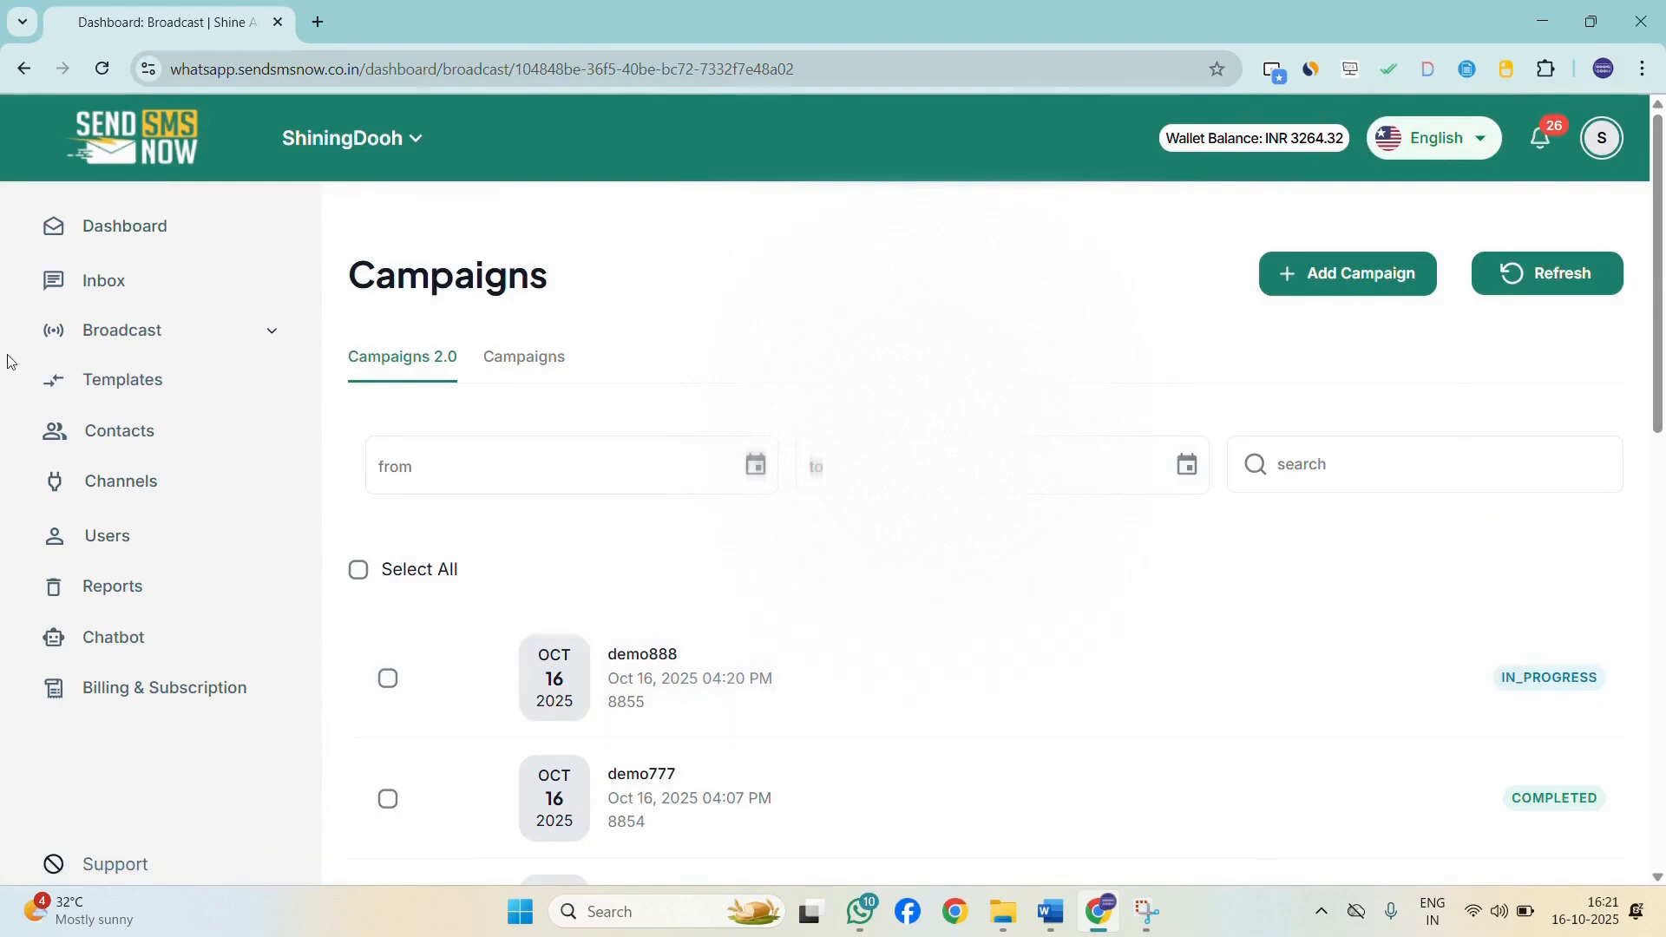
pyautogui.click(174, 399)
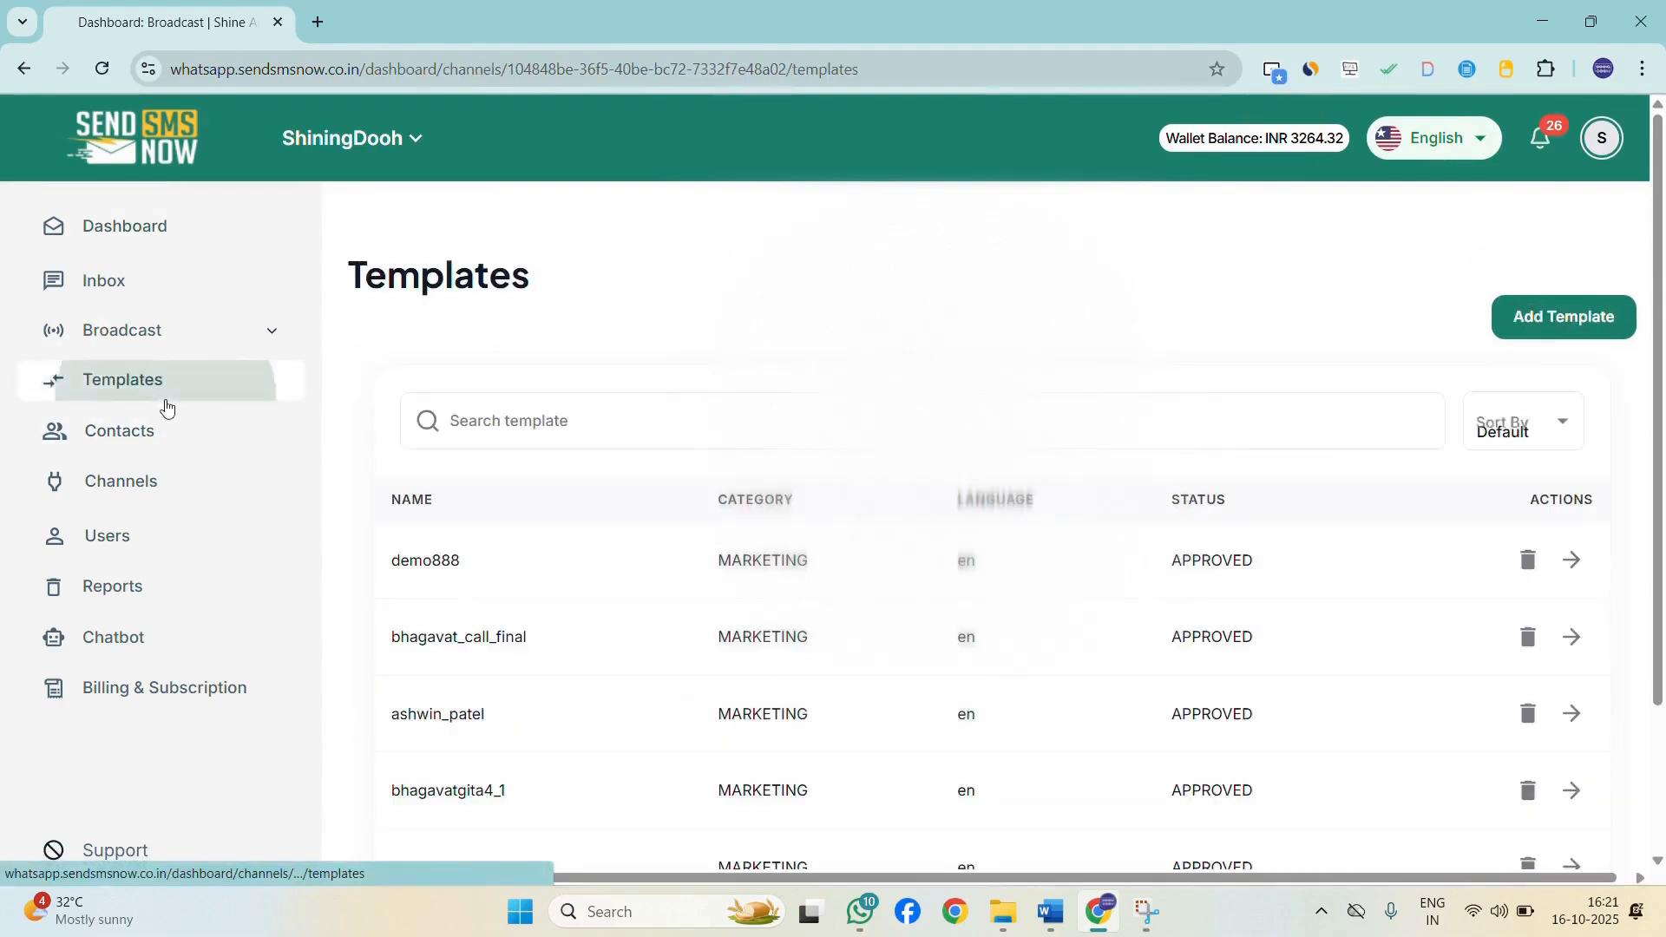
pyautogui.scroll(-2, 1040, 694)
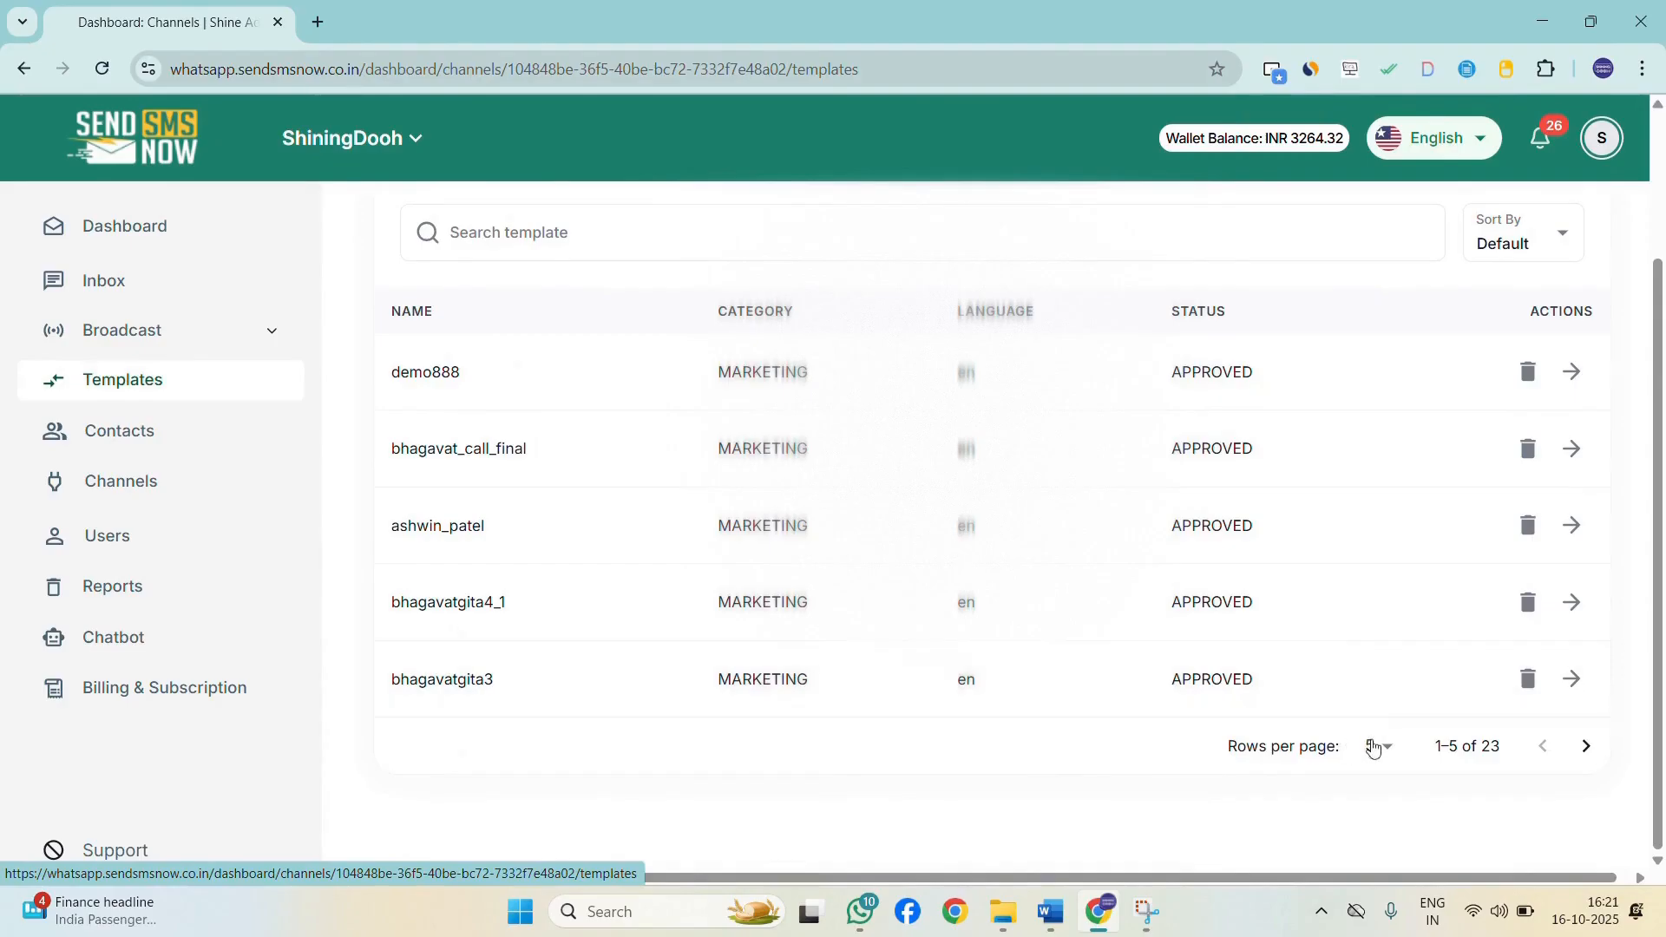
pyautogui.click(1373, 748)
pyautogui.click(1372, 840)
pyautogui.scroll(-9, 1027, 706)
pyautogui.scroll(12, 1057, 618)
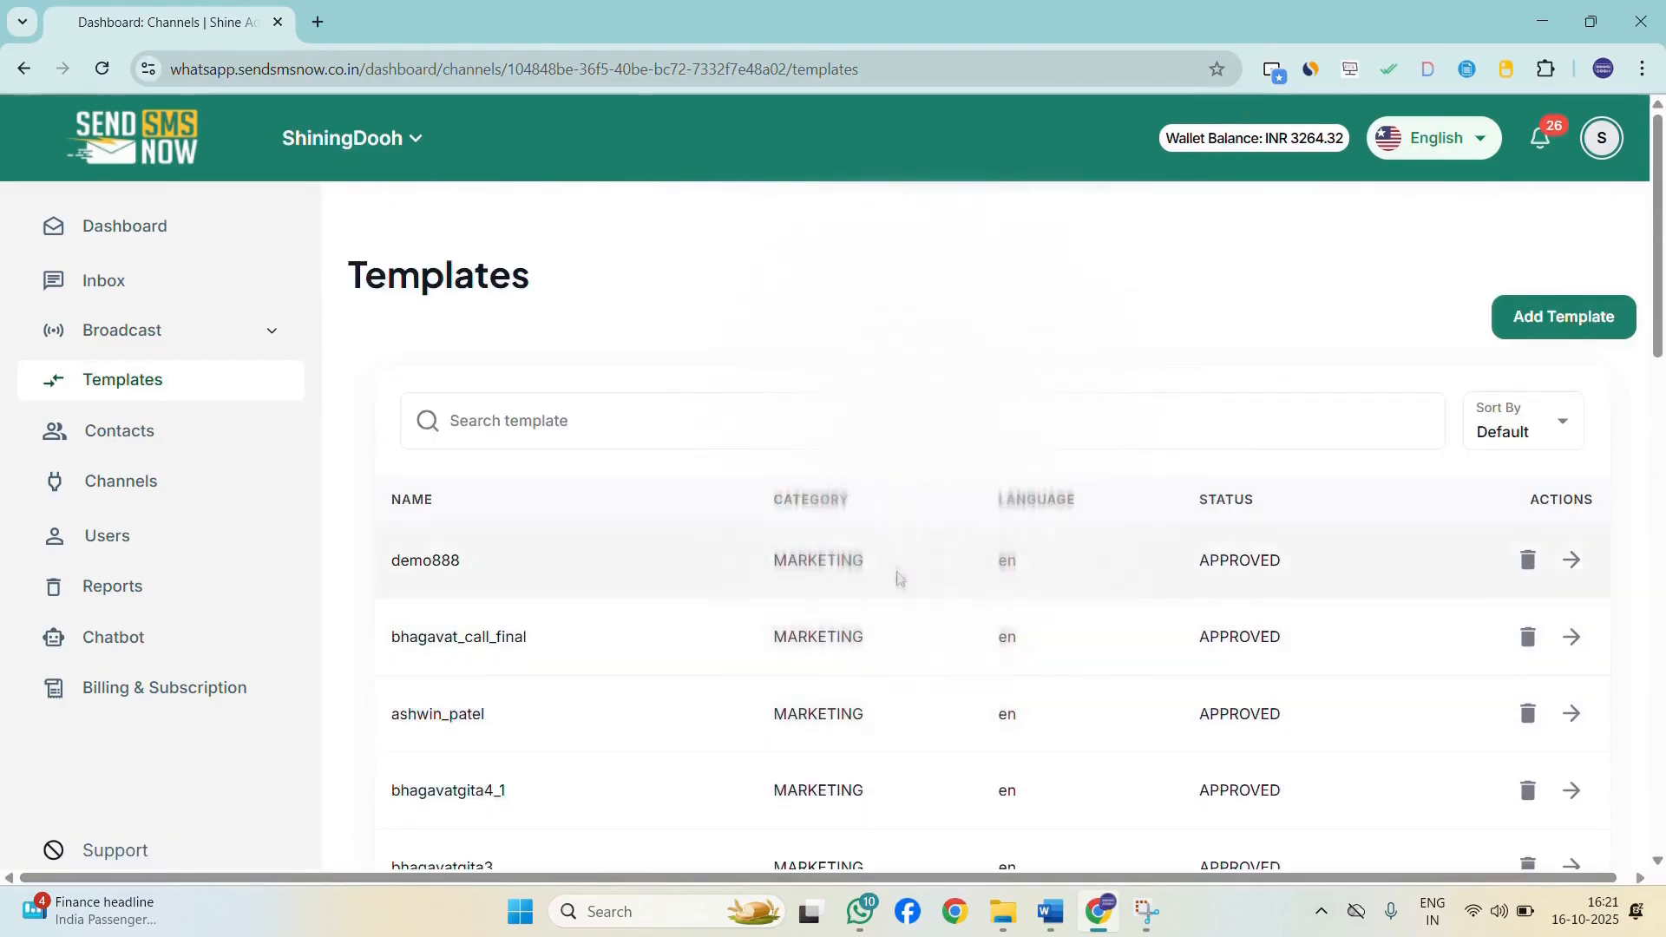
pyautogui.scroll(-12, 126, 321)
pyautogui.click(108, 289)
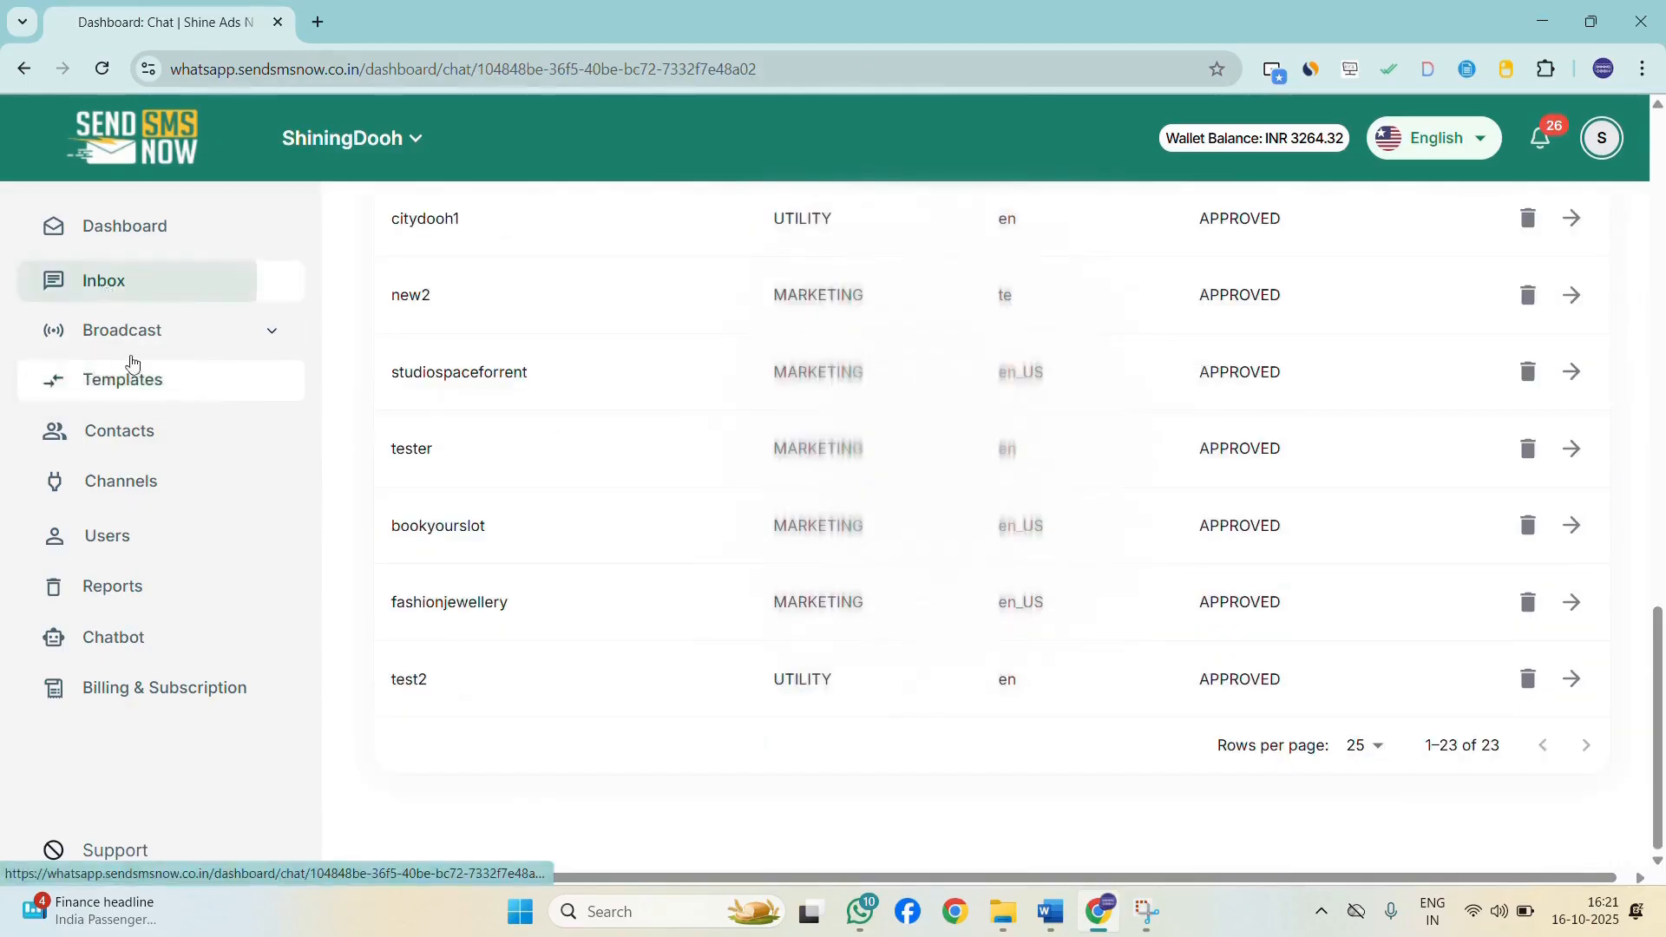
pyautogui.click(130, 330)
pyautogui.click(122, 381)
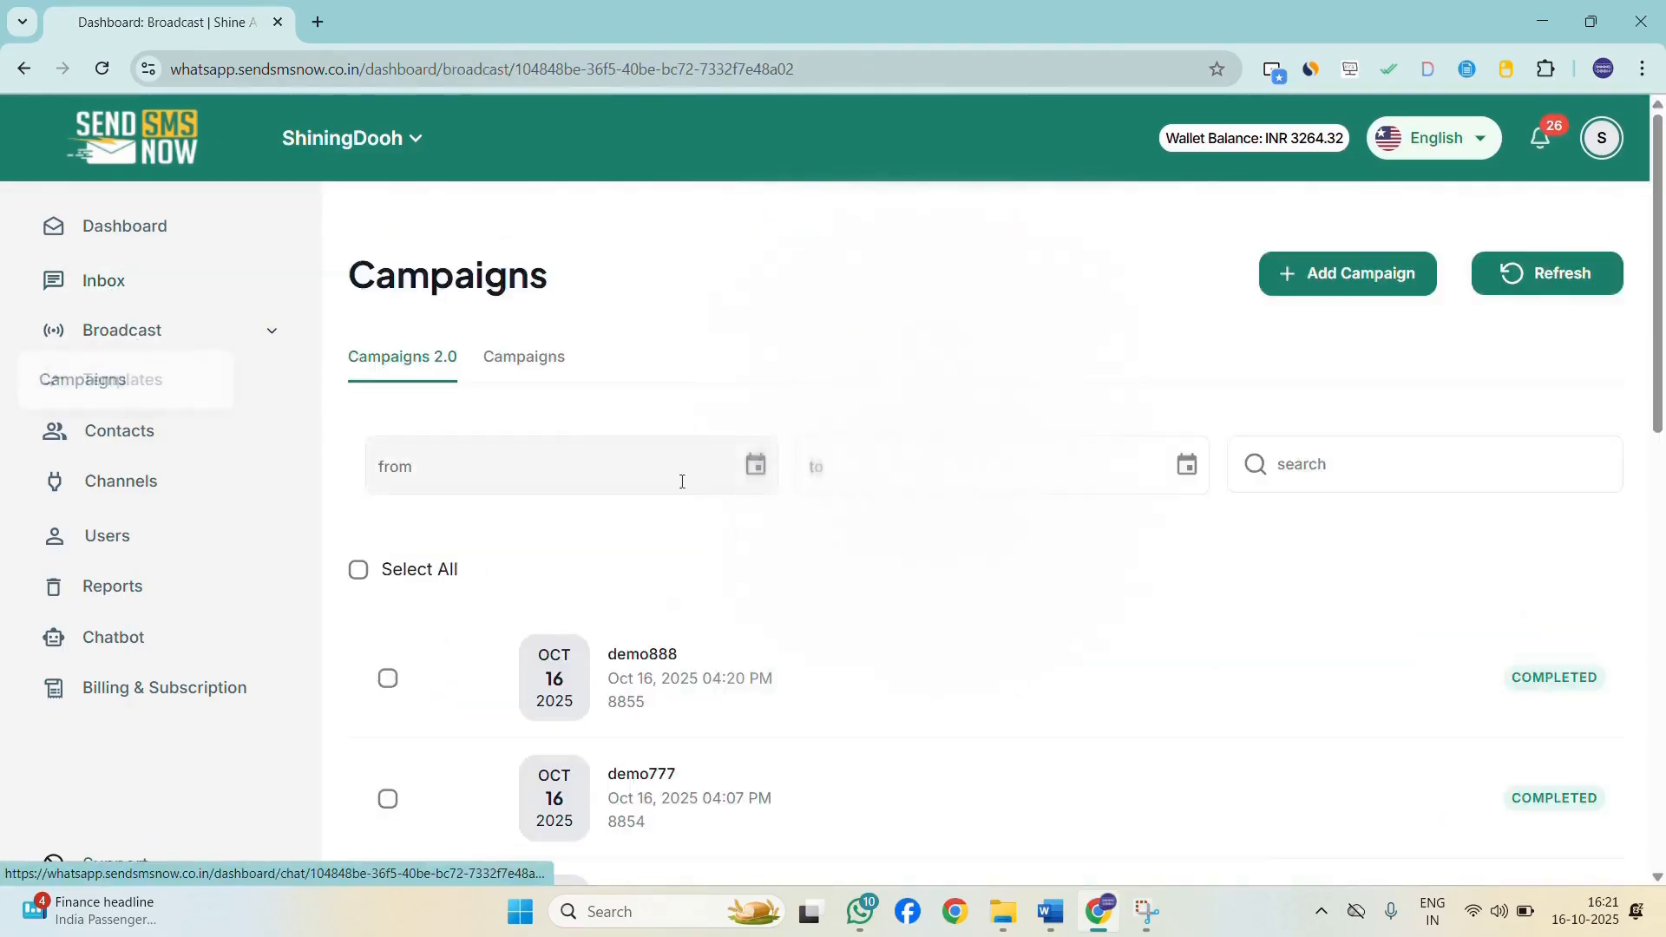
# Open the demo888 campaign's message status and details, then deselect it.
pyautogui.scroll(-4, 900, 524)
pyautogui.click(1334, 373)
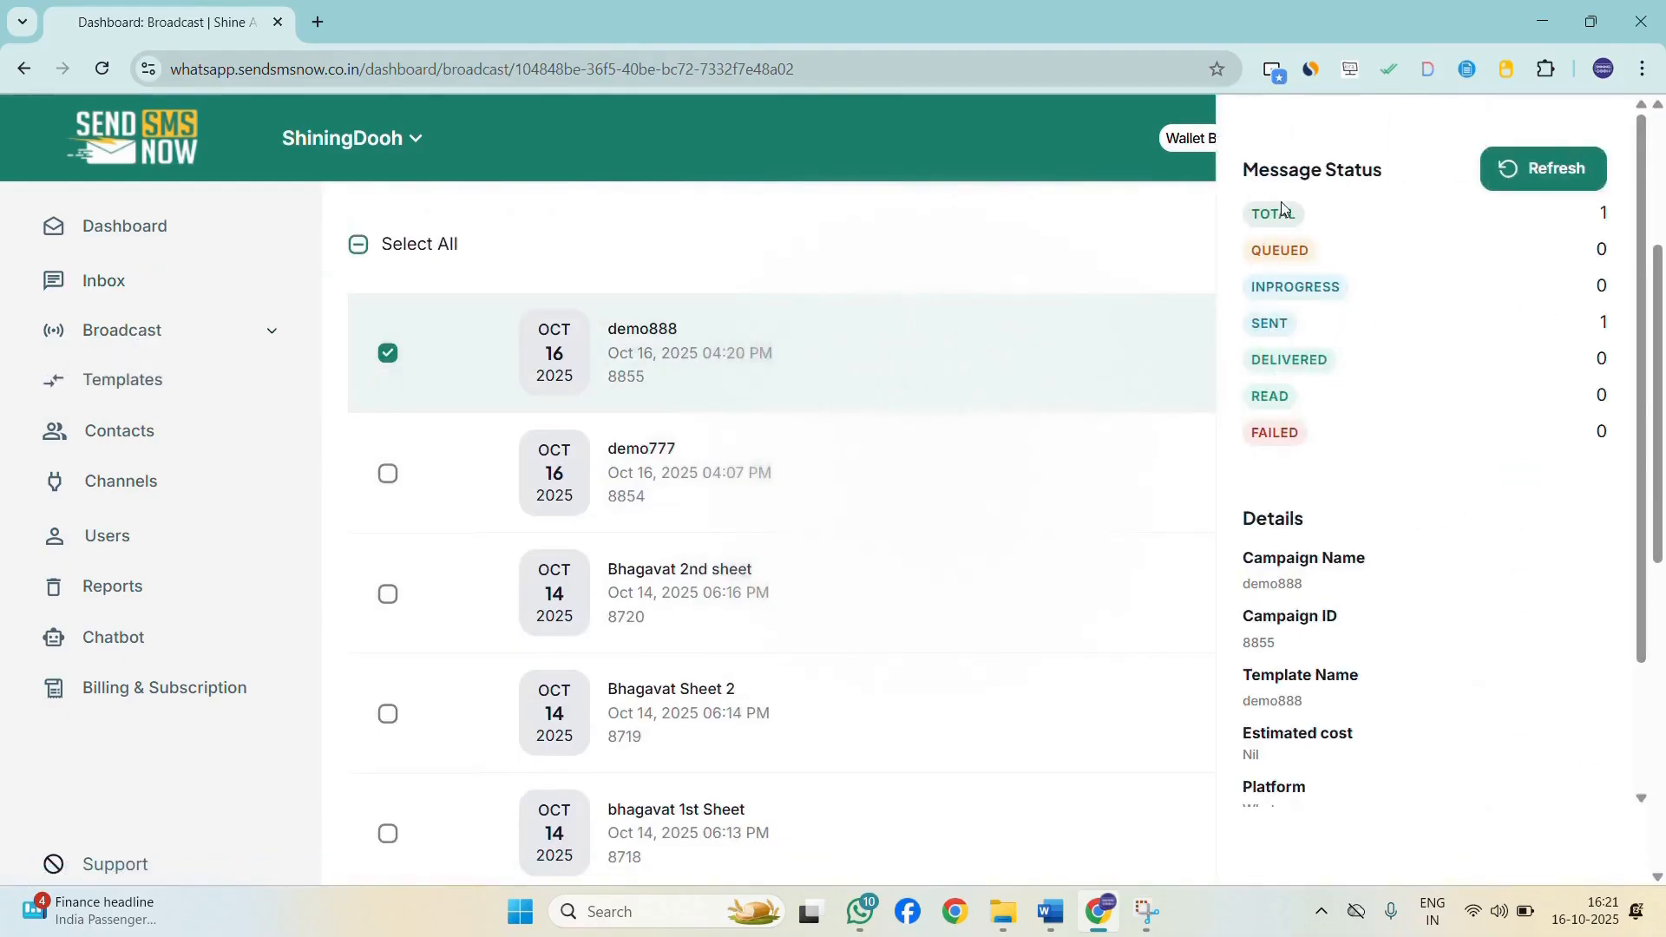
pyautogui.doubleClick(1615, 216)
pyautogui.doubleClick(1603, 323)
pyautogui.doubleClick(1599, 397)
pyautogui.scroll(-2, 1488, 733)
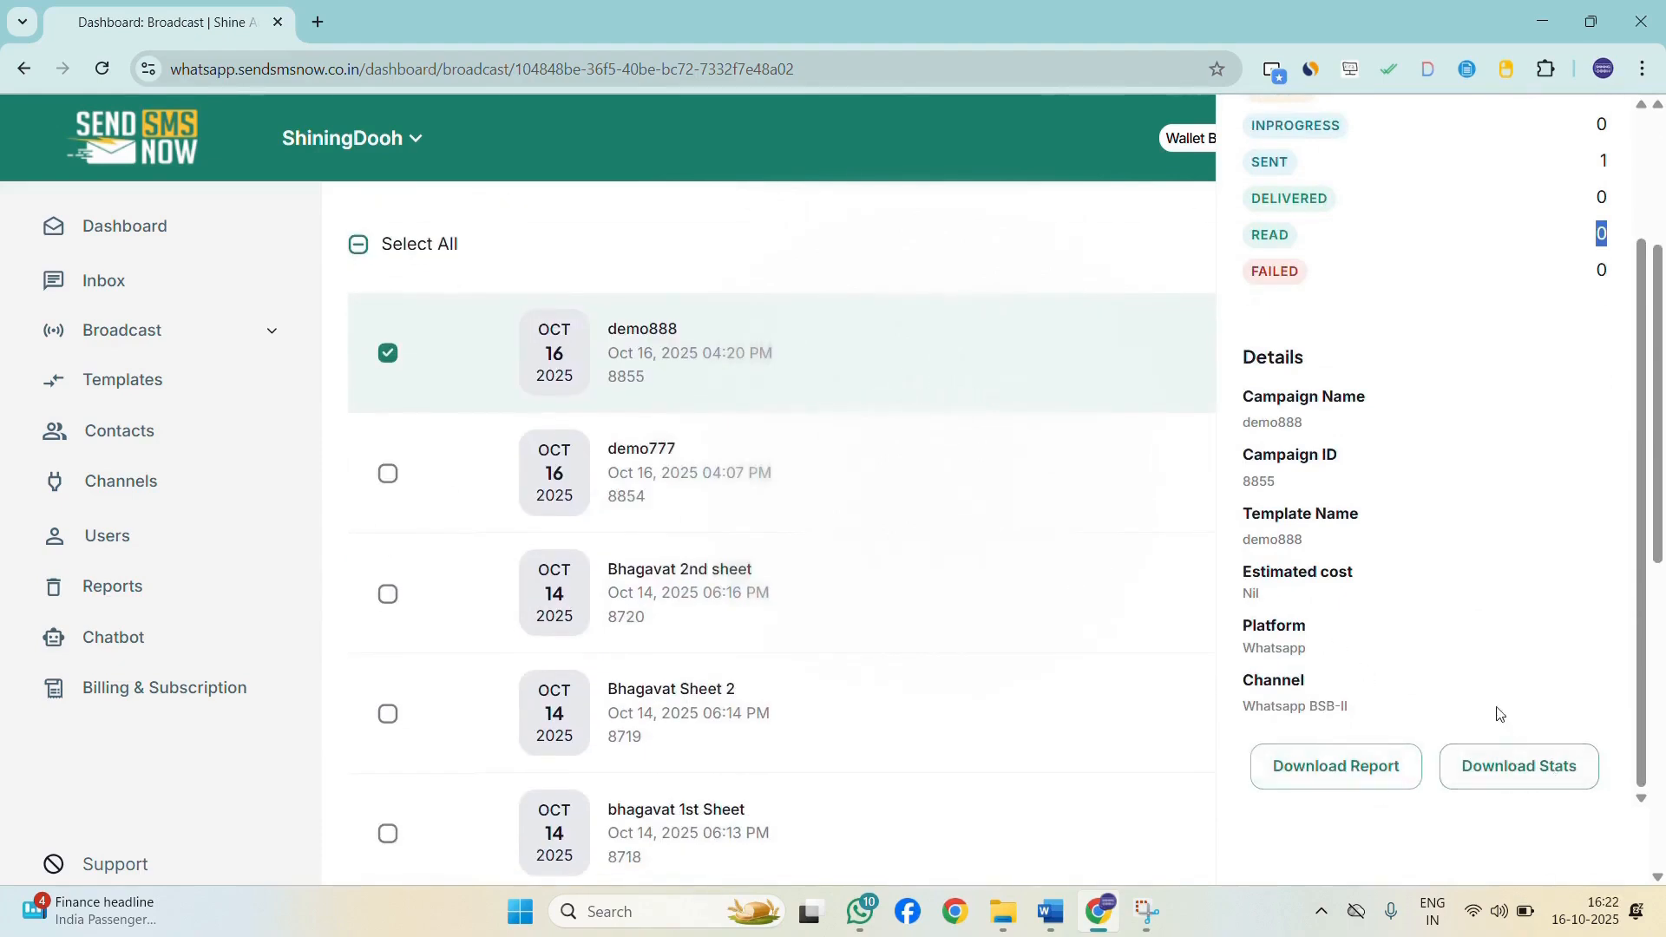
pyautogui.scroll(5, 1497, 714)
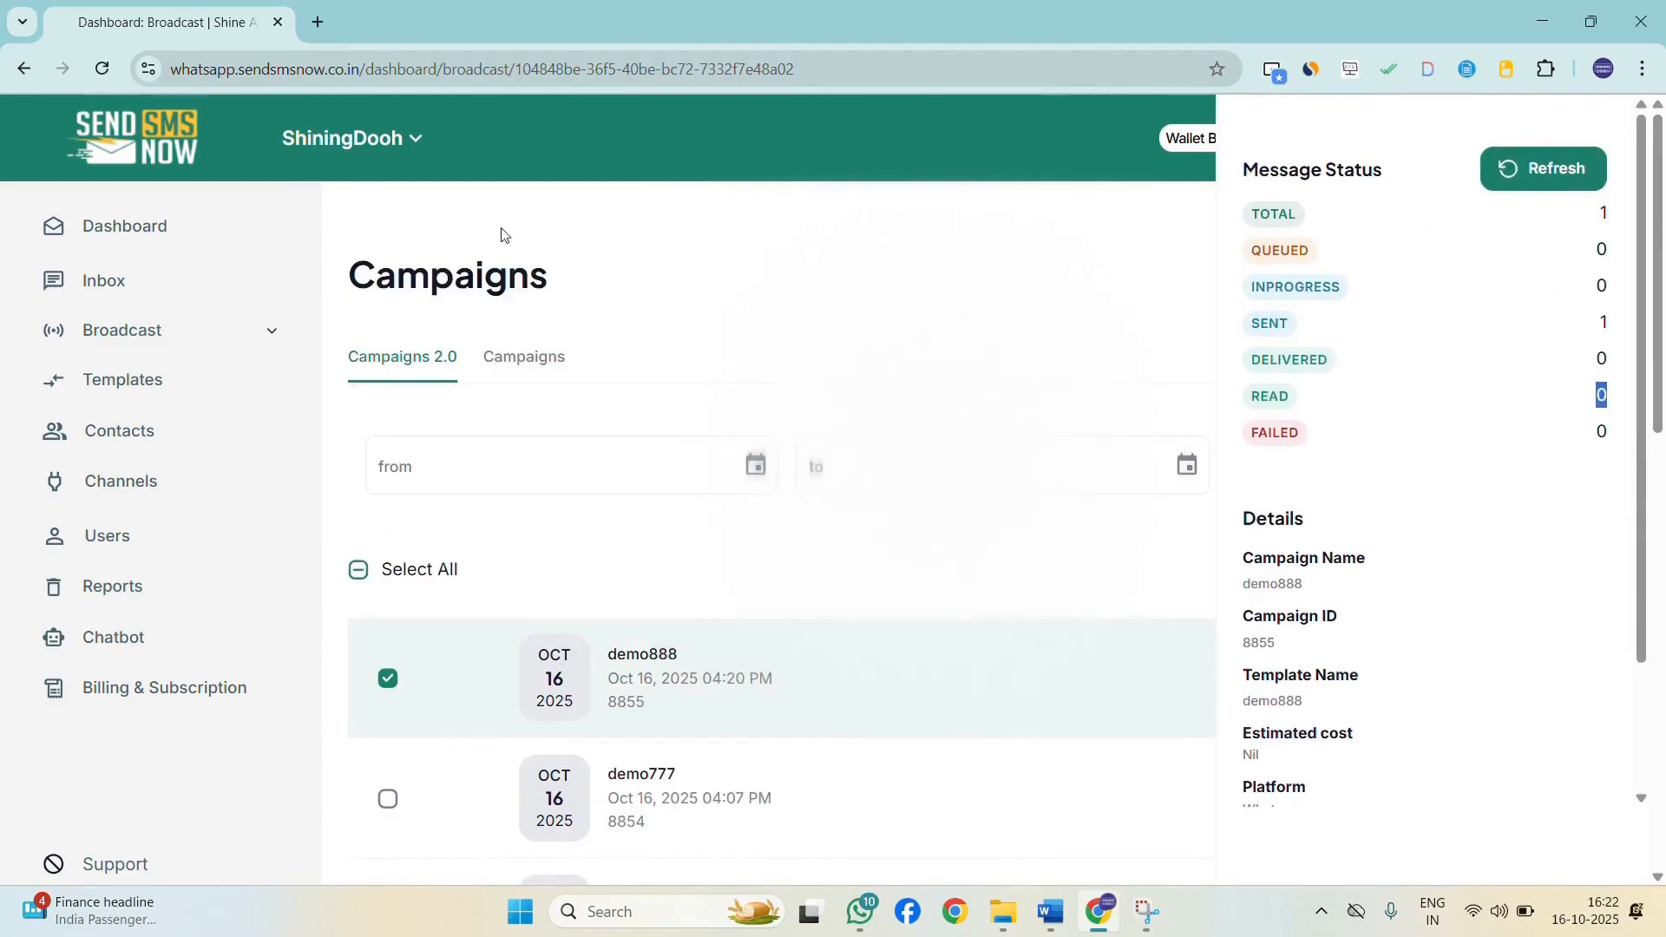
pyautogui.click(390, 694)
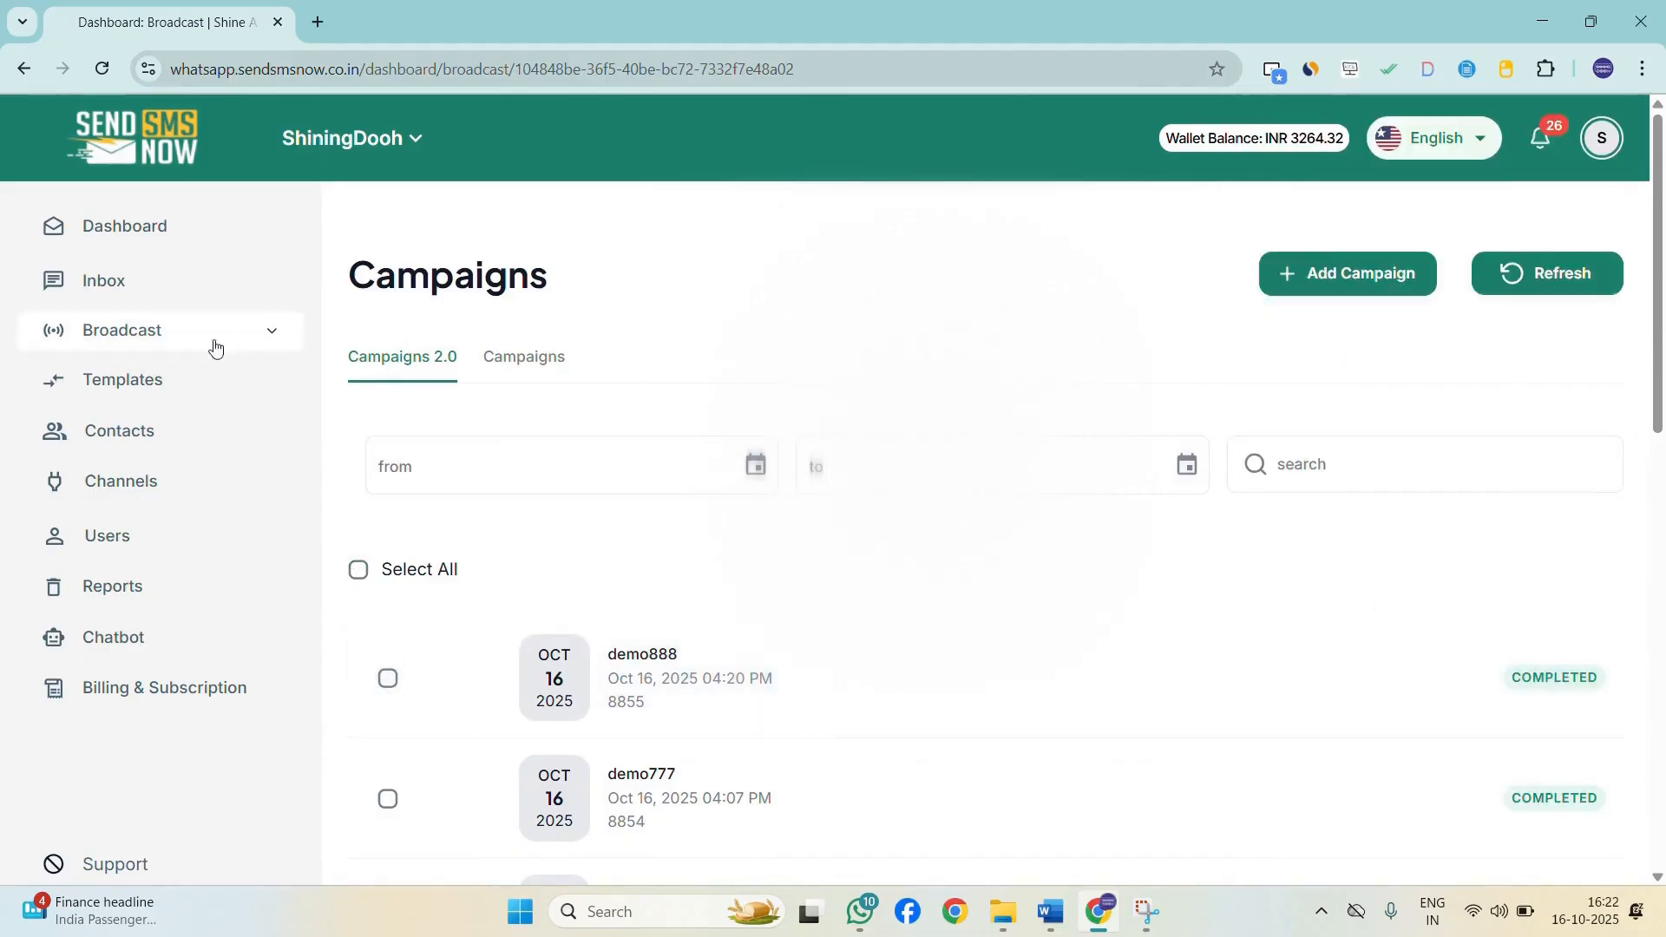
# Start a new template and name it demo_dynamic.
pyautogui.click(266, 400)
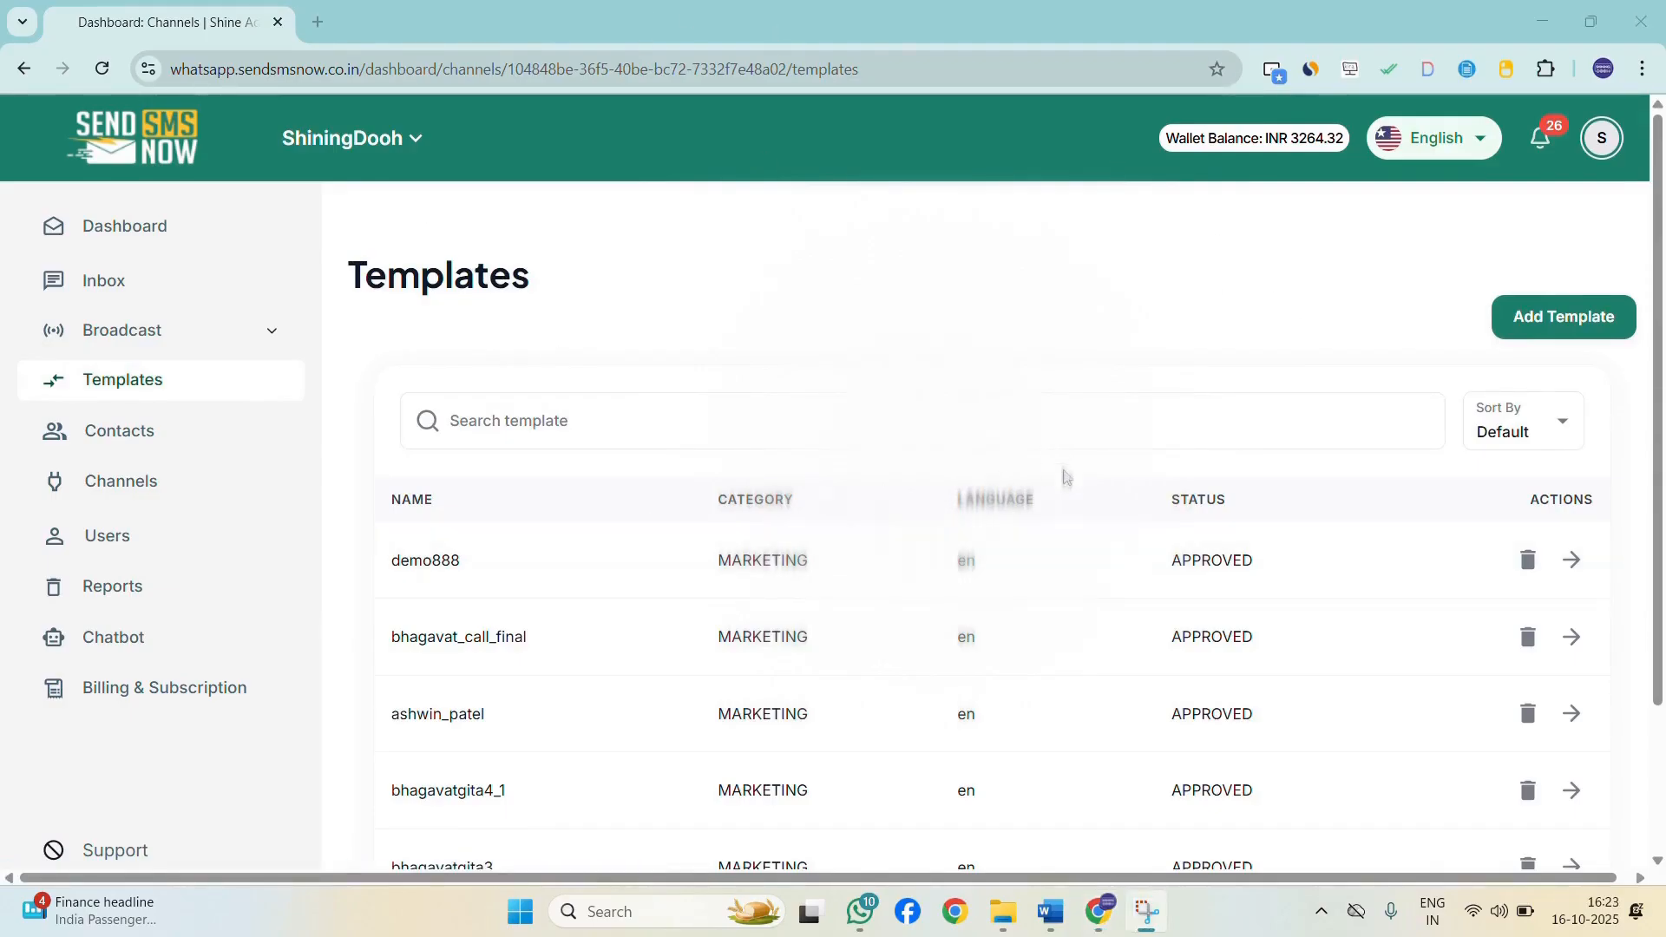
pyautogui.click(1553, 326)
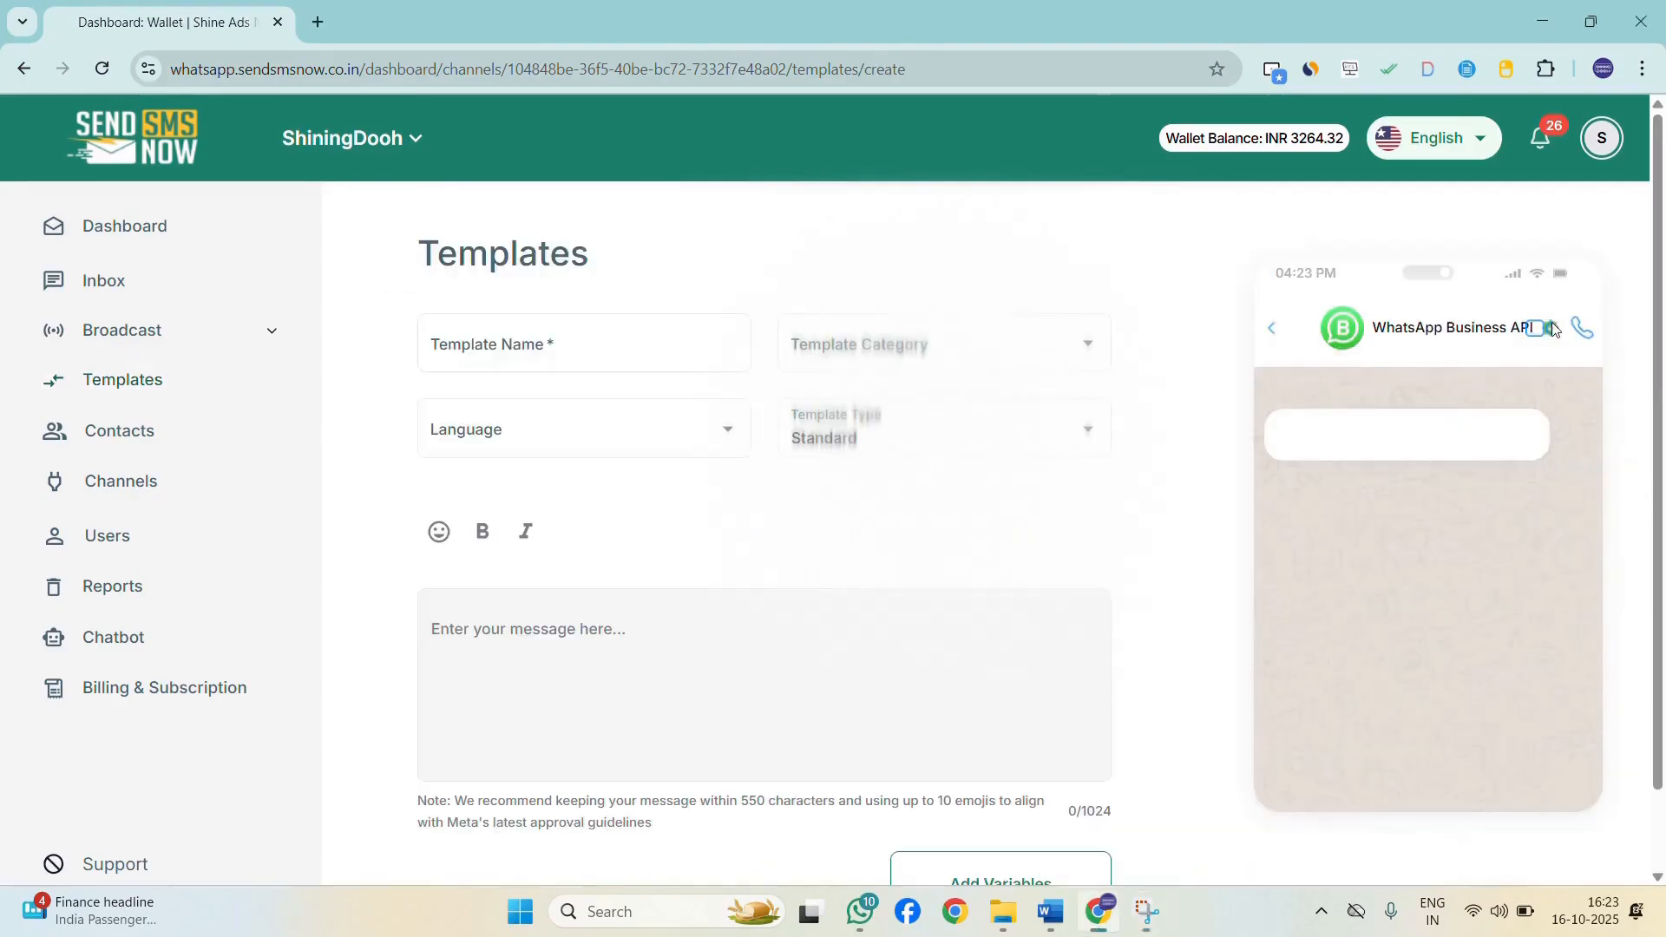
pyautogui.click(660, 336)
pyautogui.write('demo_d')
pyautogui.write('mic')
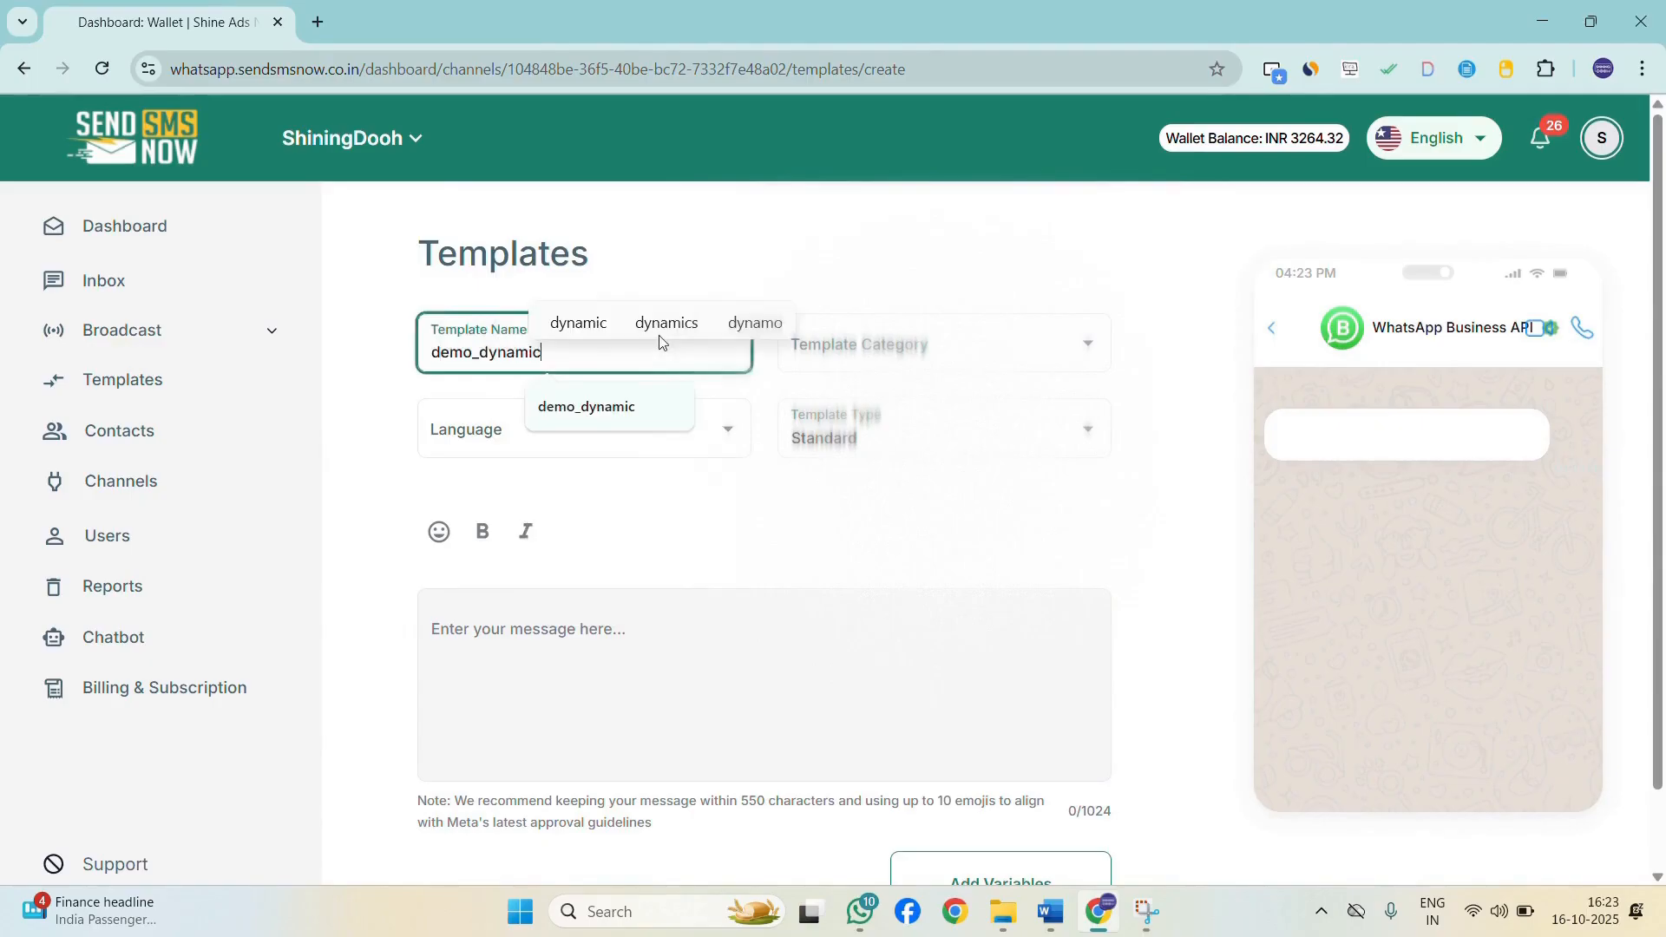
# Set the template category to MARKETING and the language to English.
pyautogui.click(991, 358)
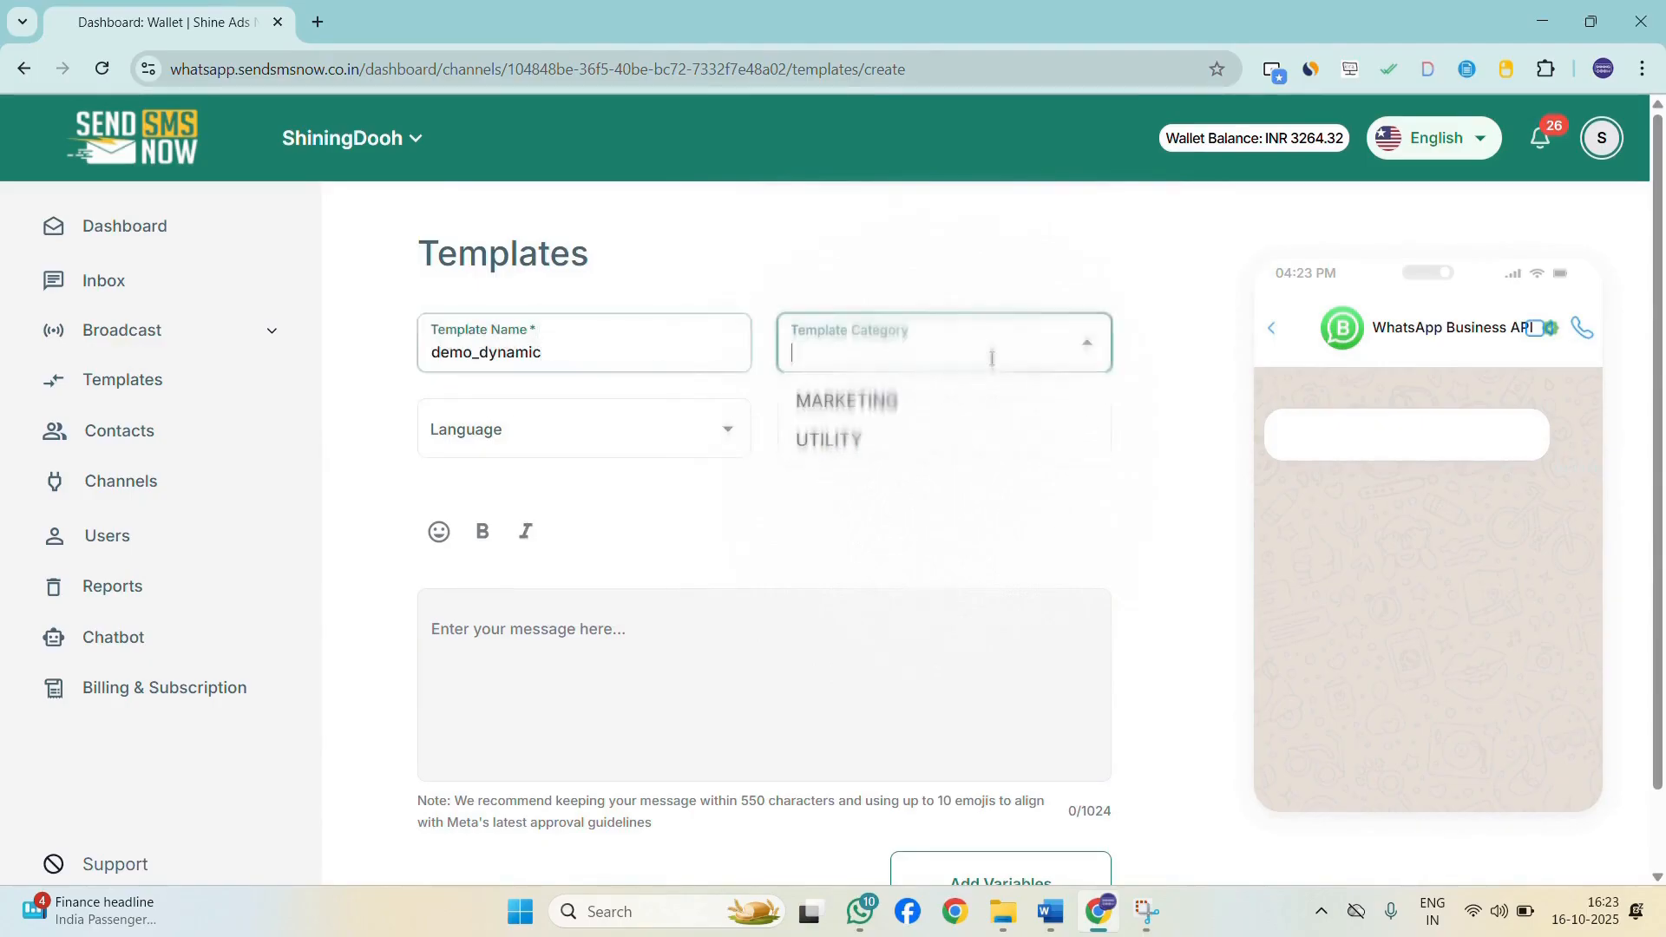
pyautogui.click(904, 404)
pyautogui.click(599, 420)
pyautogui.write('engl')
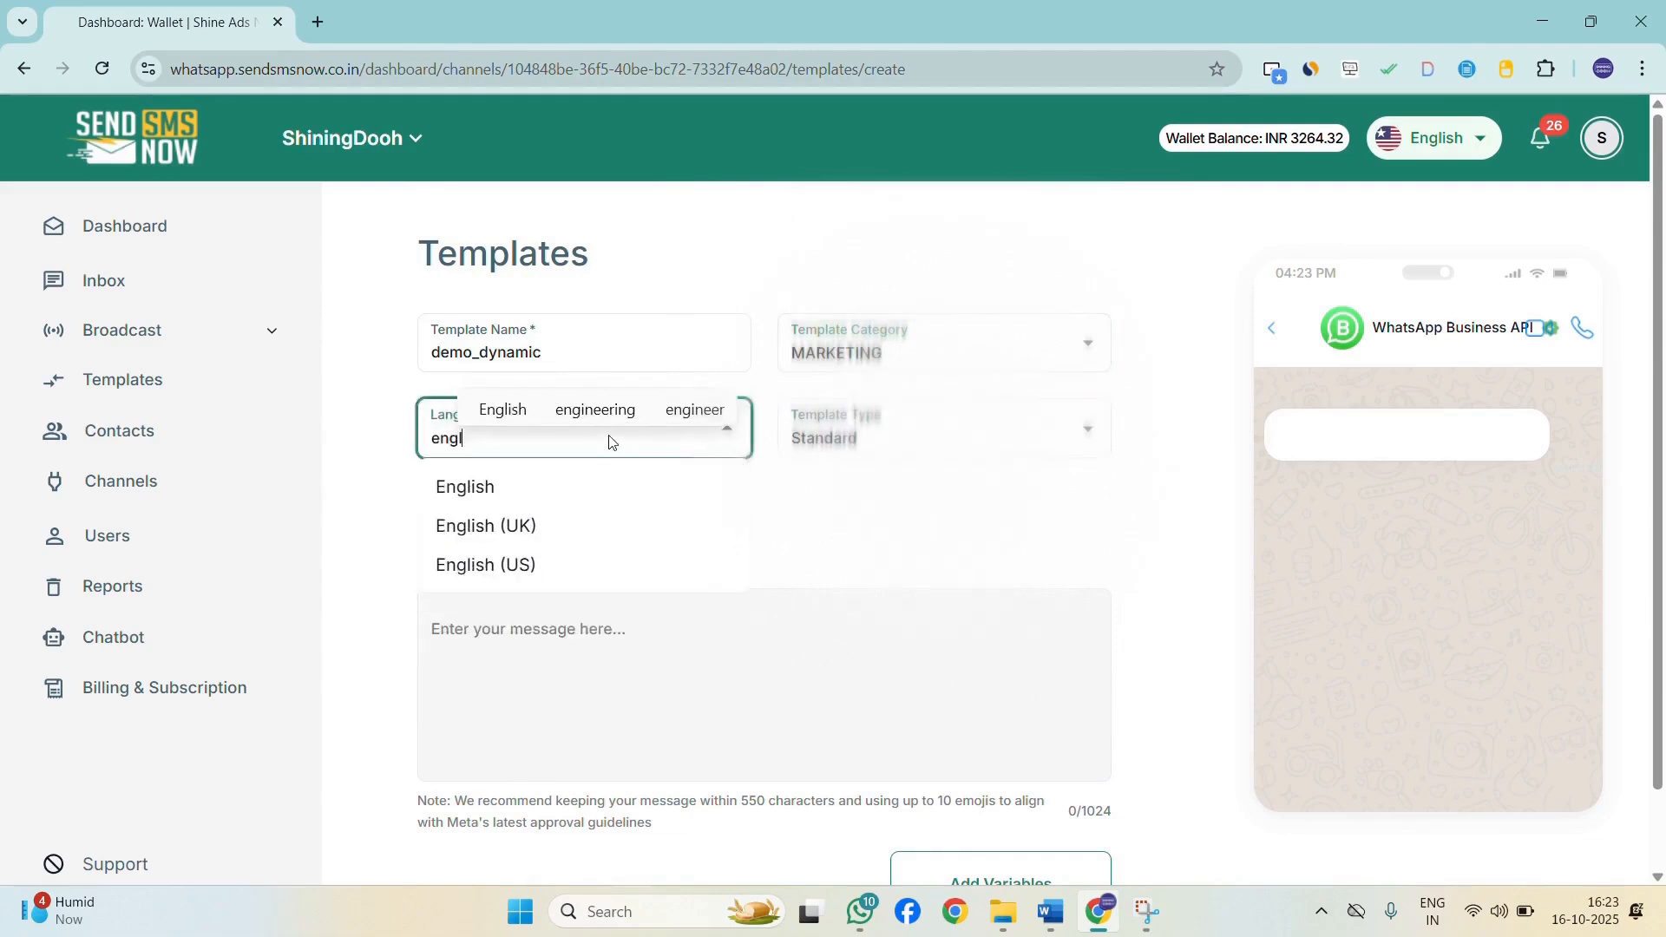
pyautogui.click(610, 501)
# Set the template type to Media&Interactive and choose IMAGE as the header.
pyautogui.click(891, 438)
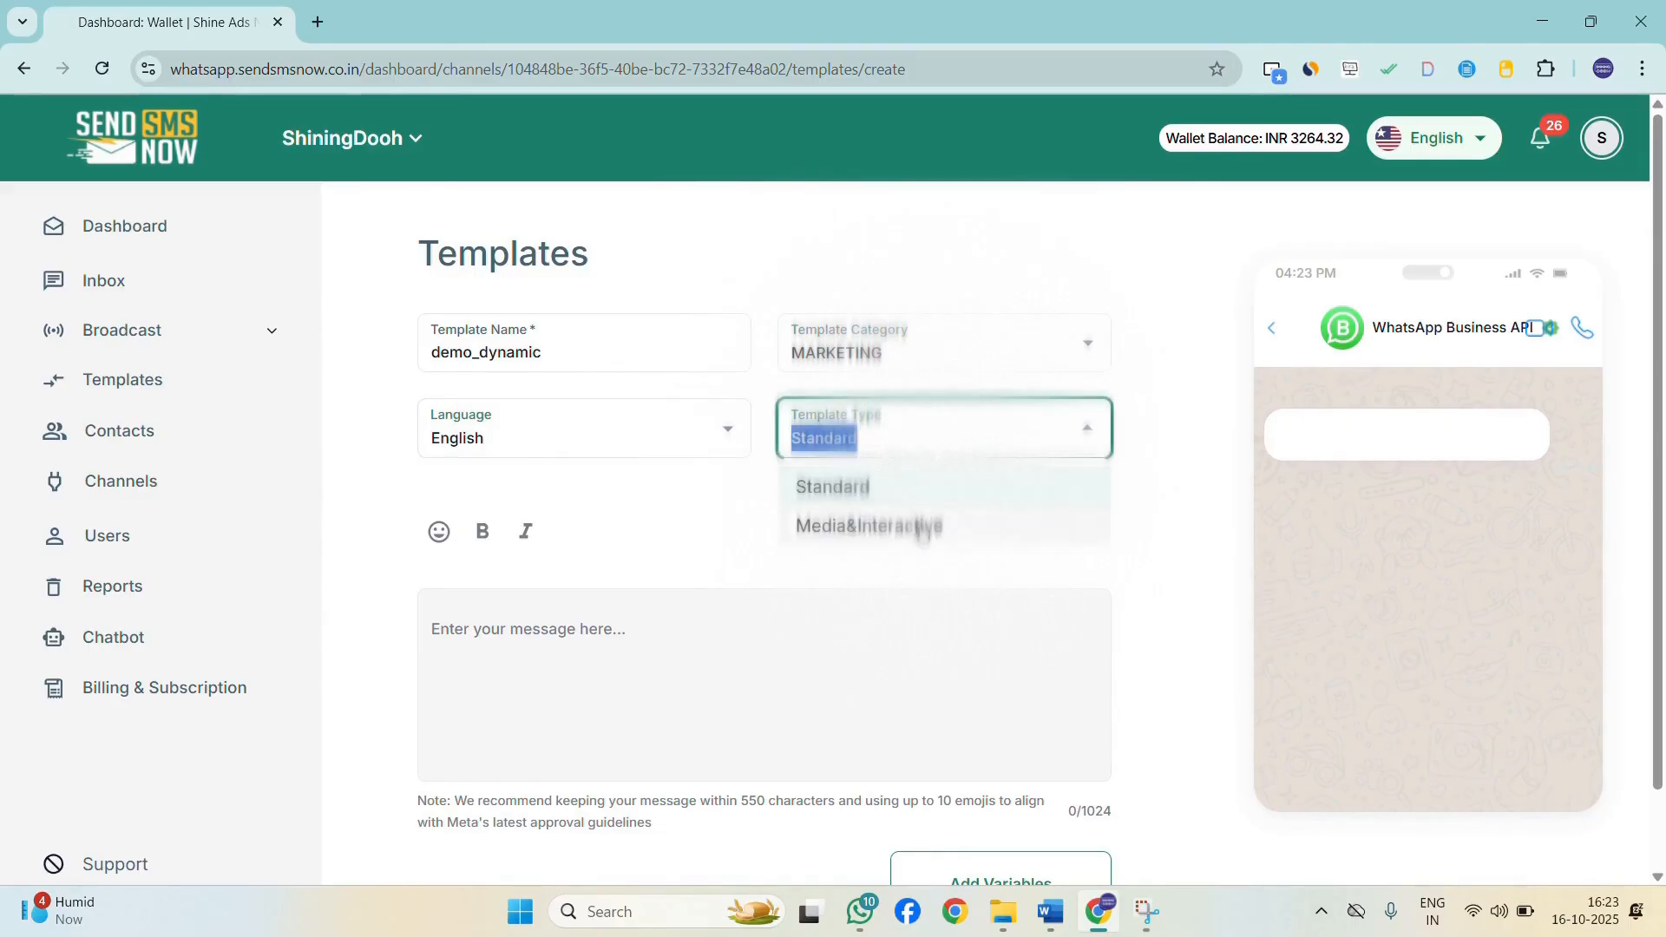
pyautogui.click(922, 527)
pyautogui.scroll(-2, 604, 617)
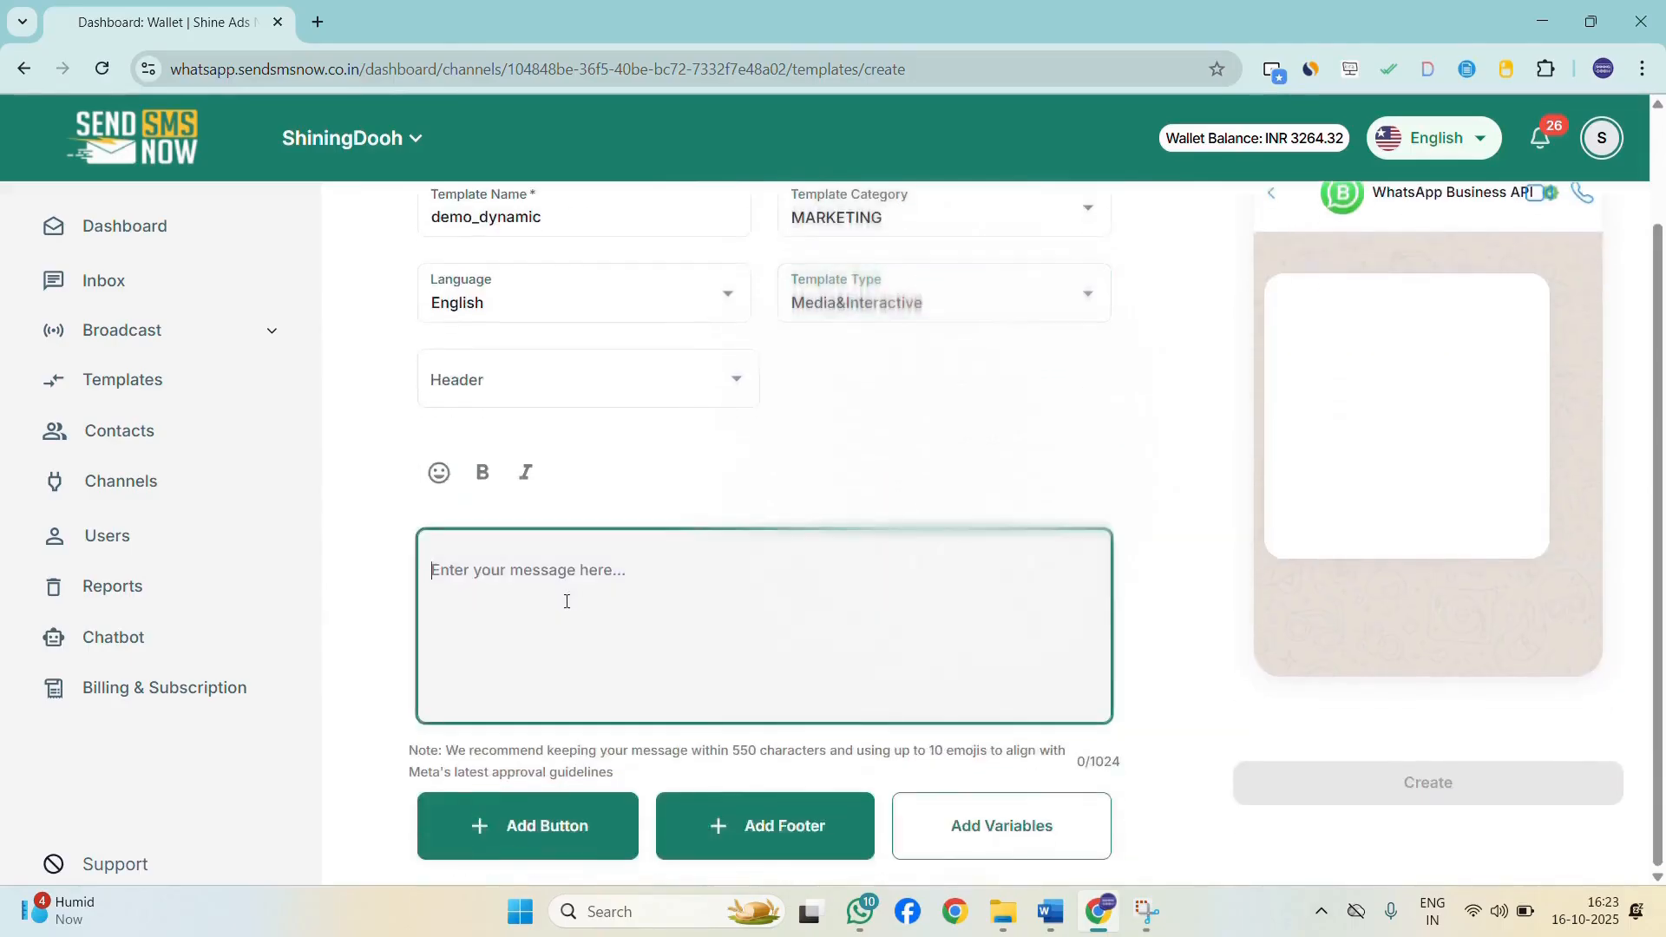
pyautogui.click(566, 371)
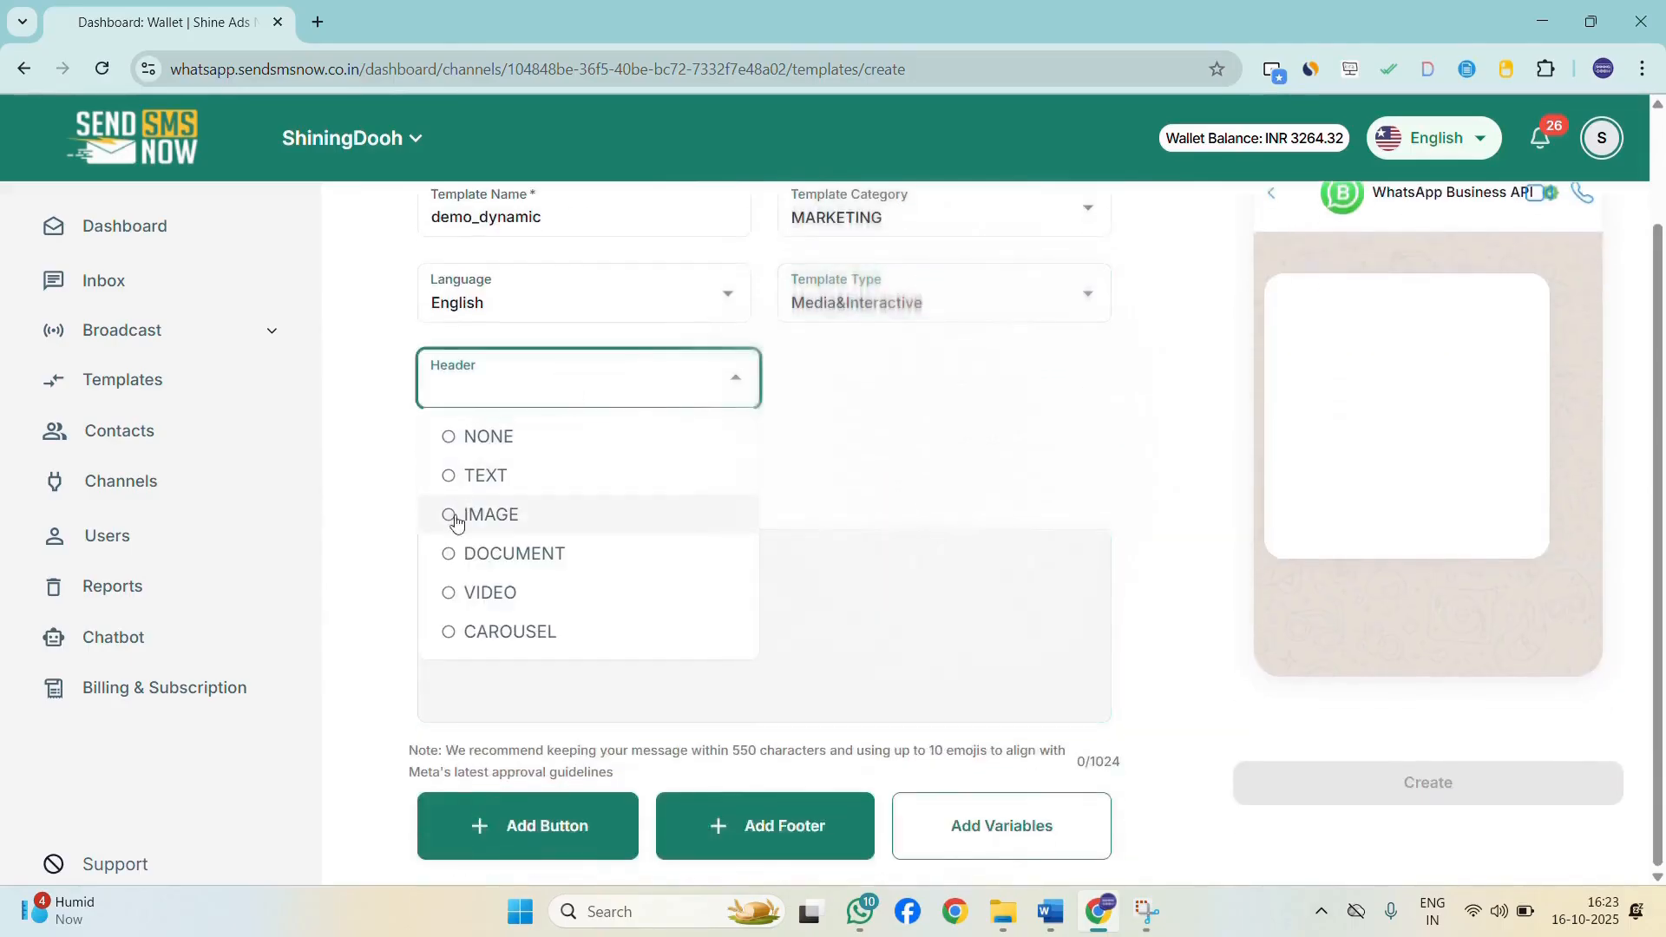
pyautogui.click(458, 516)
# Upload diwali dd.png as the header image.
pyautogui.click(783, 473)
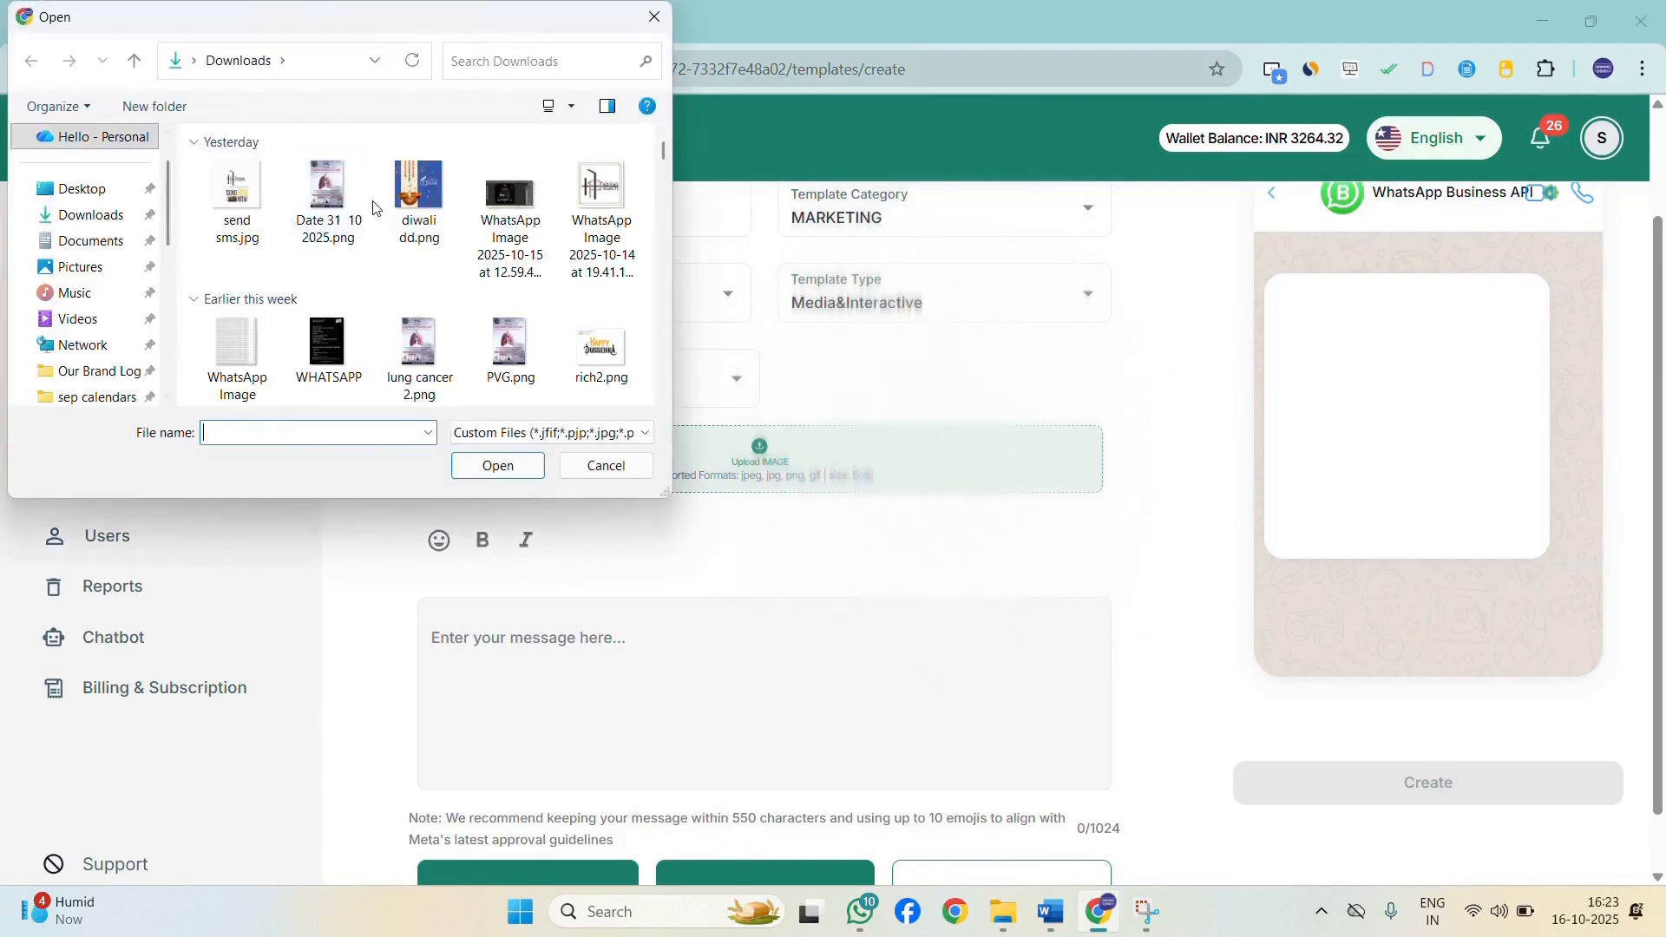
pyautogui.click(424, 224)
pyautogui.click(499, 466)
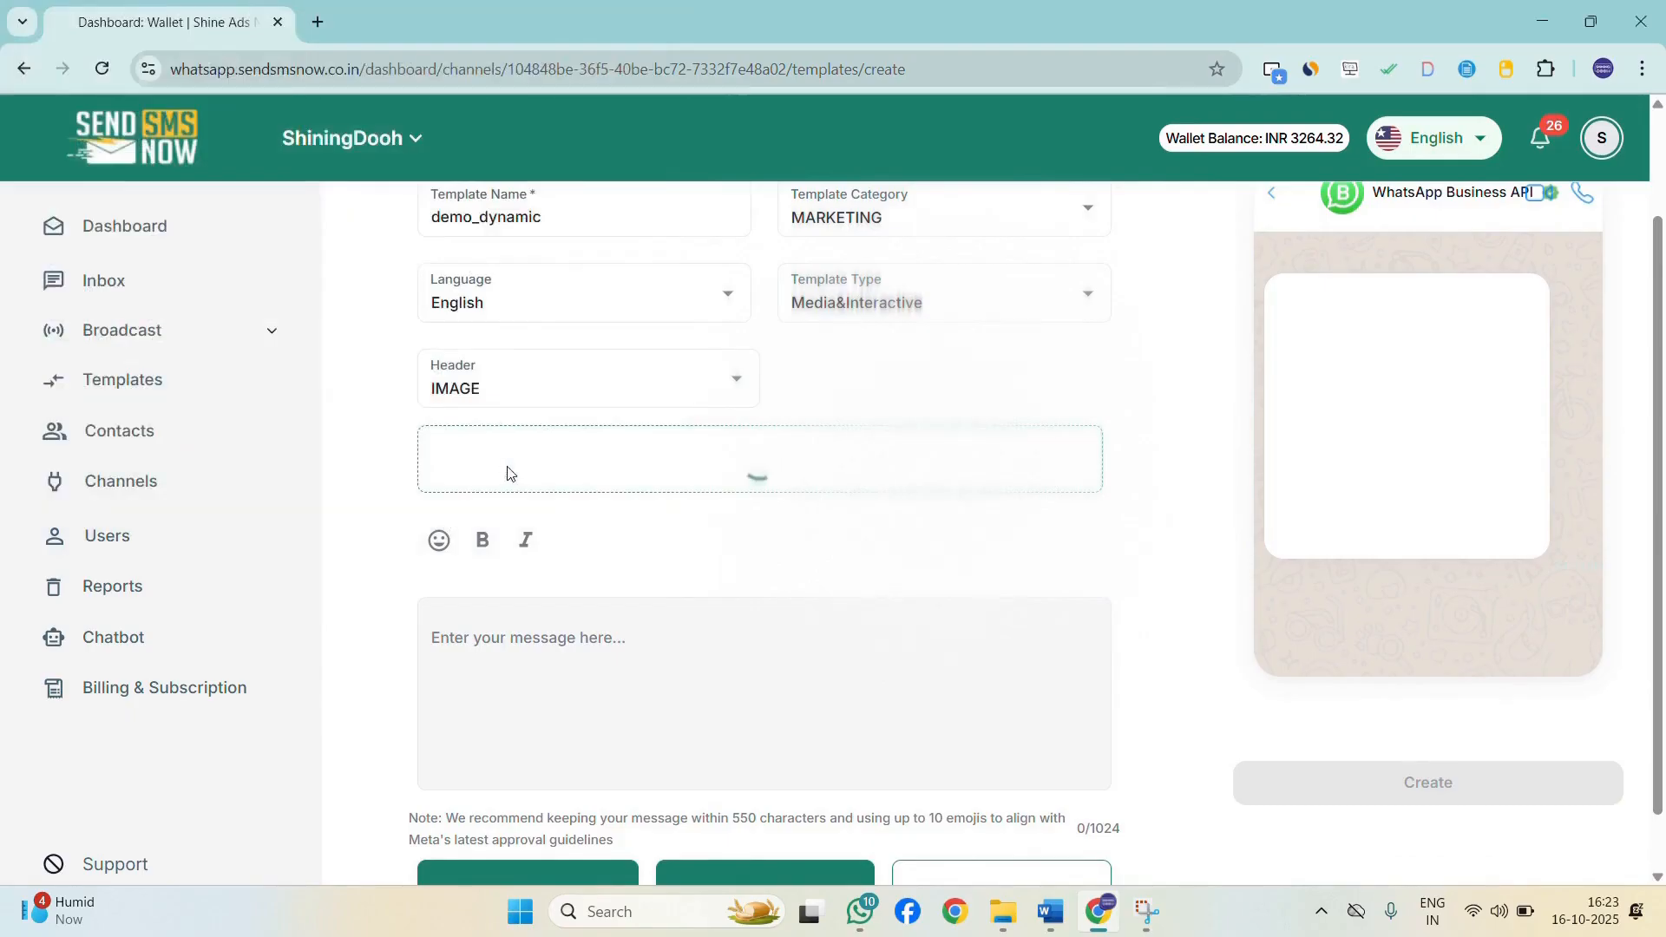
# Write the message body "Happy Diwali to".
pyautogui.scroll(-1, 590, 571)
pyautogui.click(590, 571)
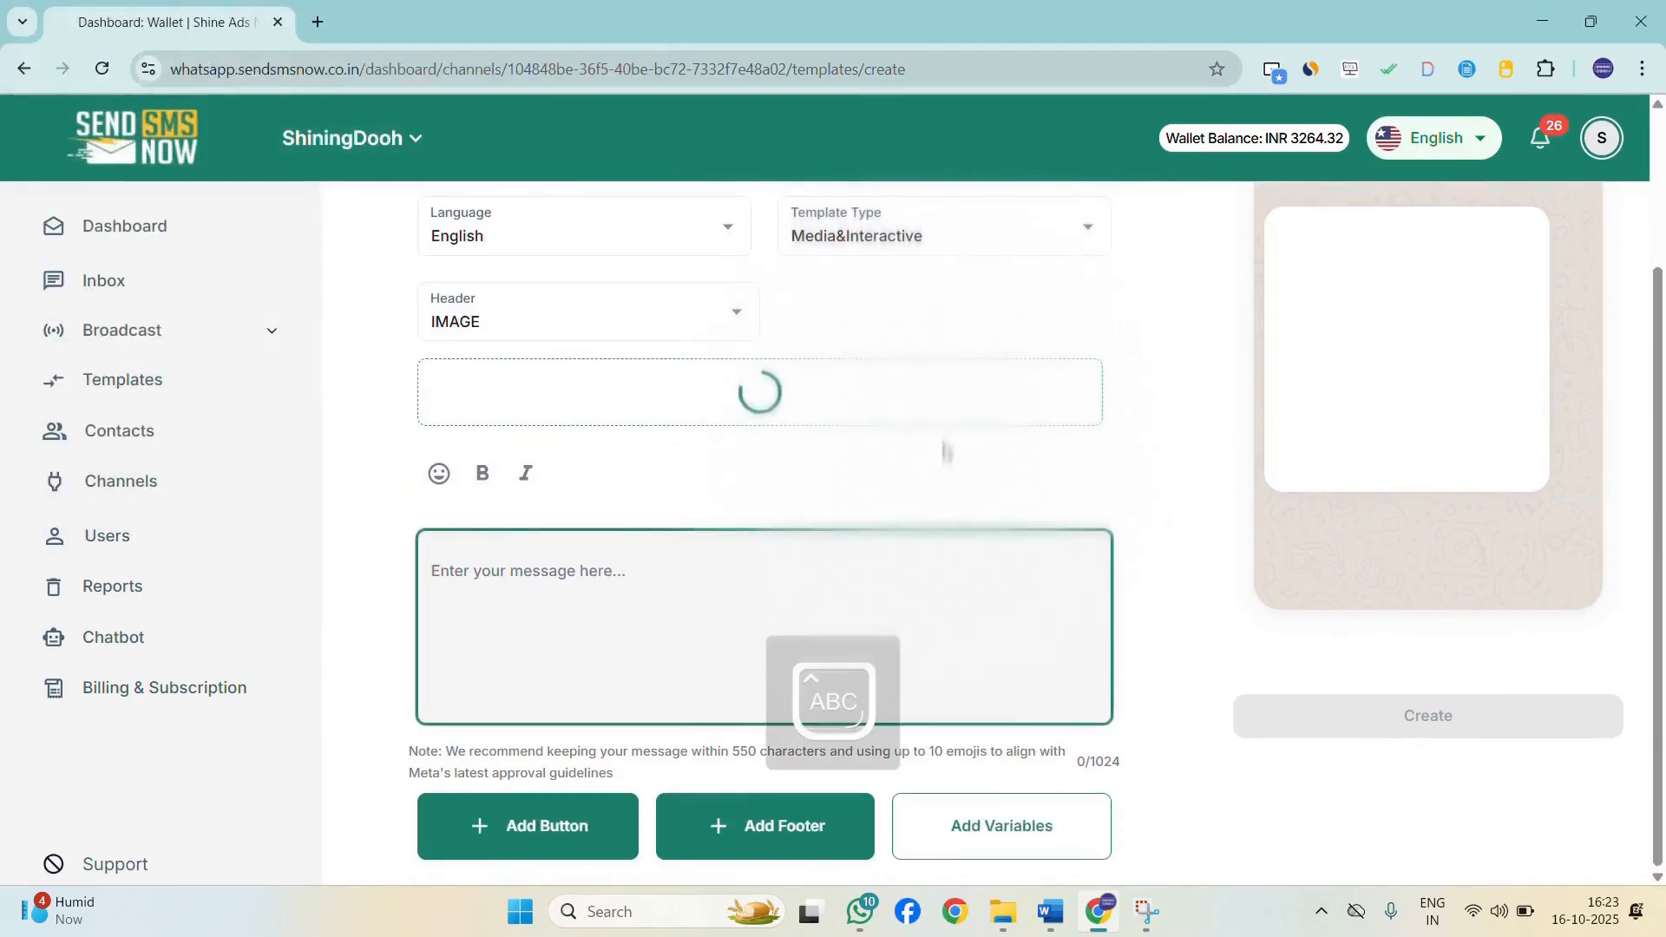
pyautogui.write('Happy Diw')
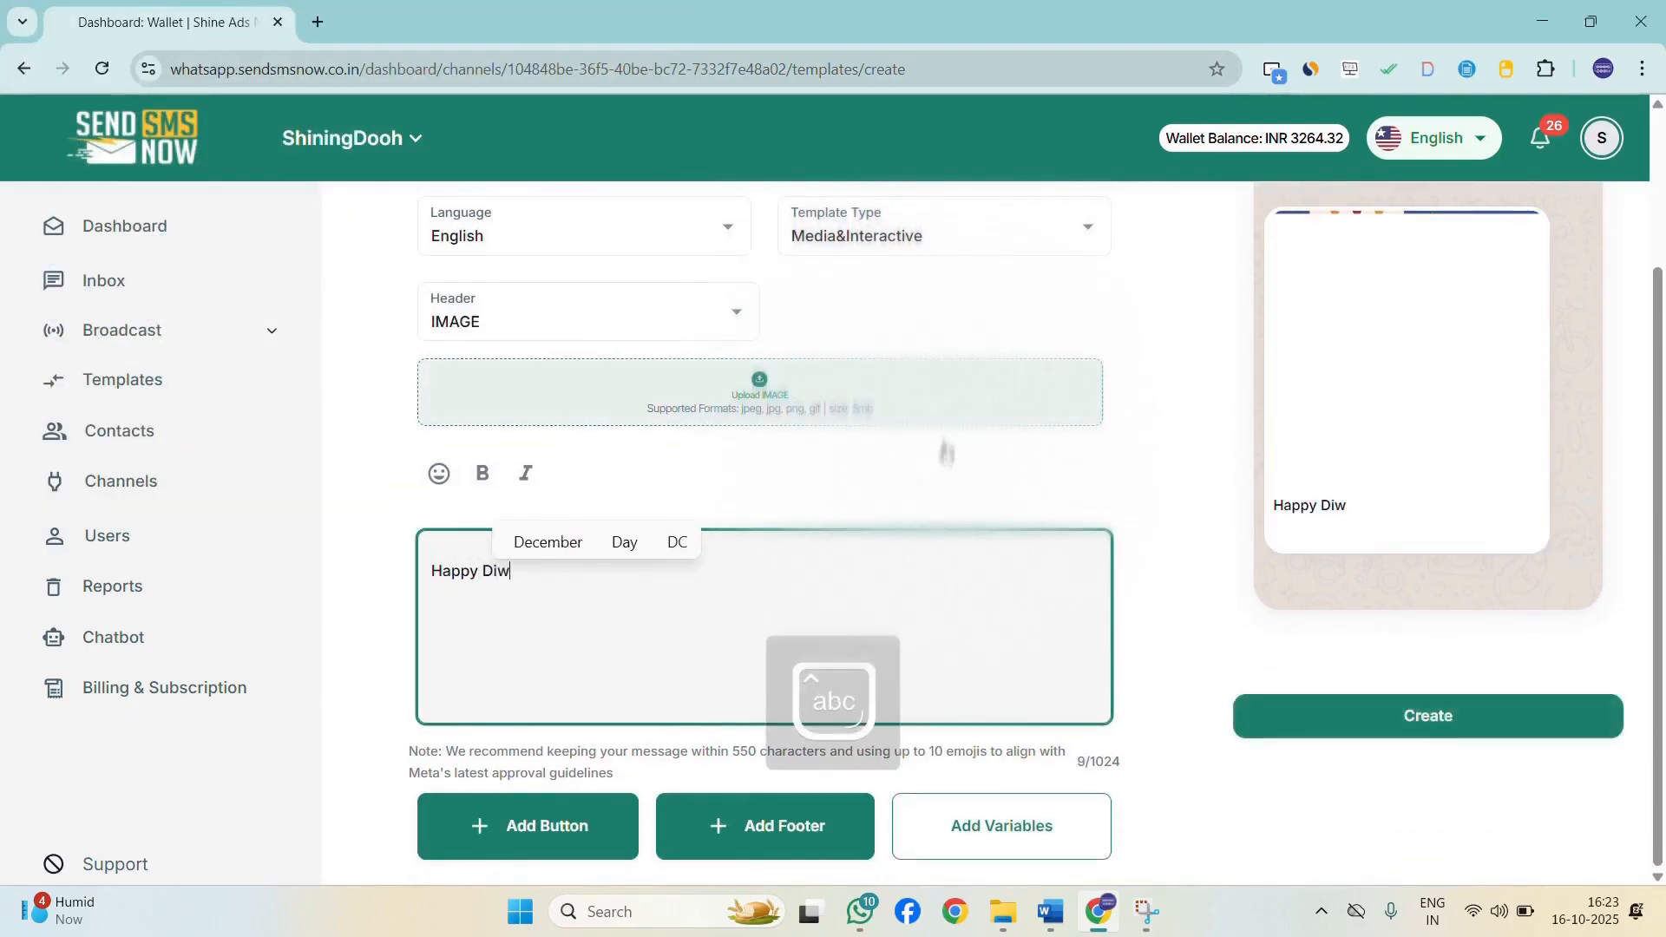
pyautogui.write('ali y')
pyautogui.press('BackSpace')
pyautogui.write('to')
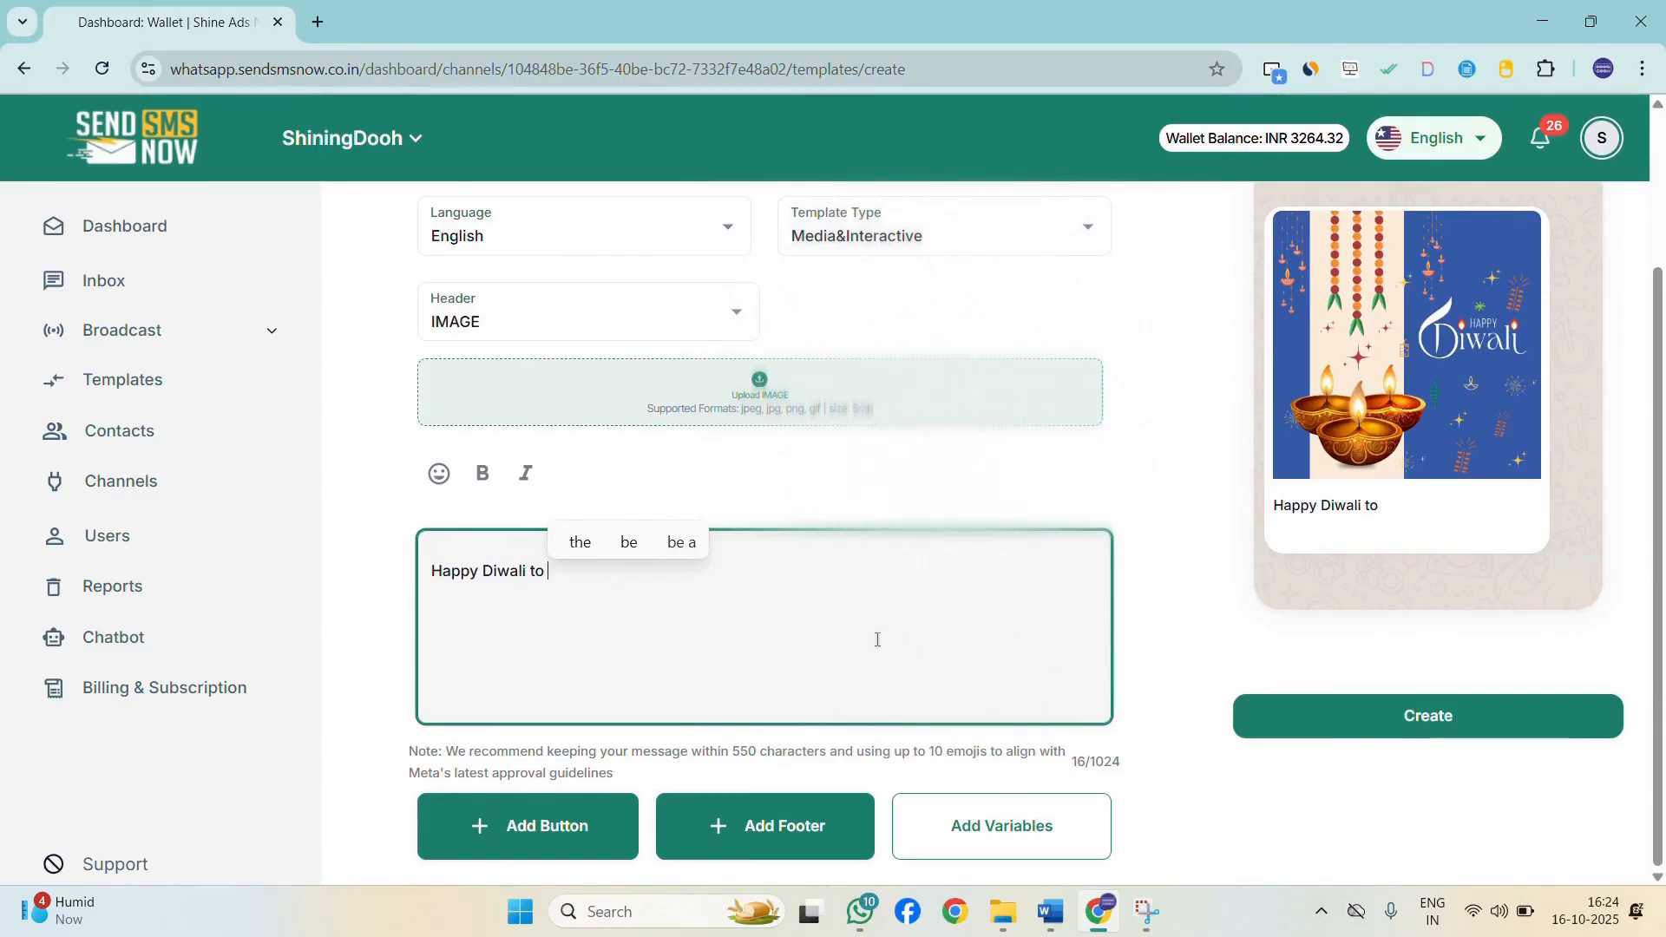
# Add variable {{1}} at the end of the message body.
pyautogui.click(578, 584)
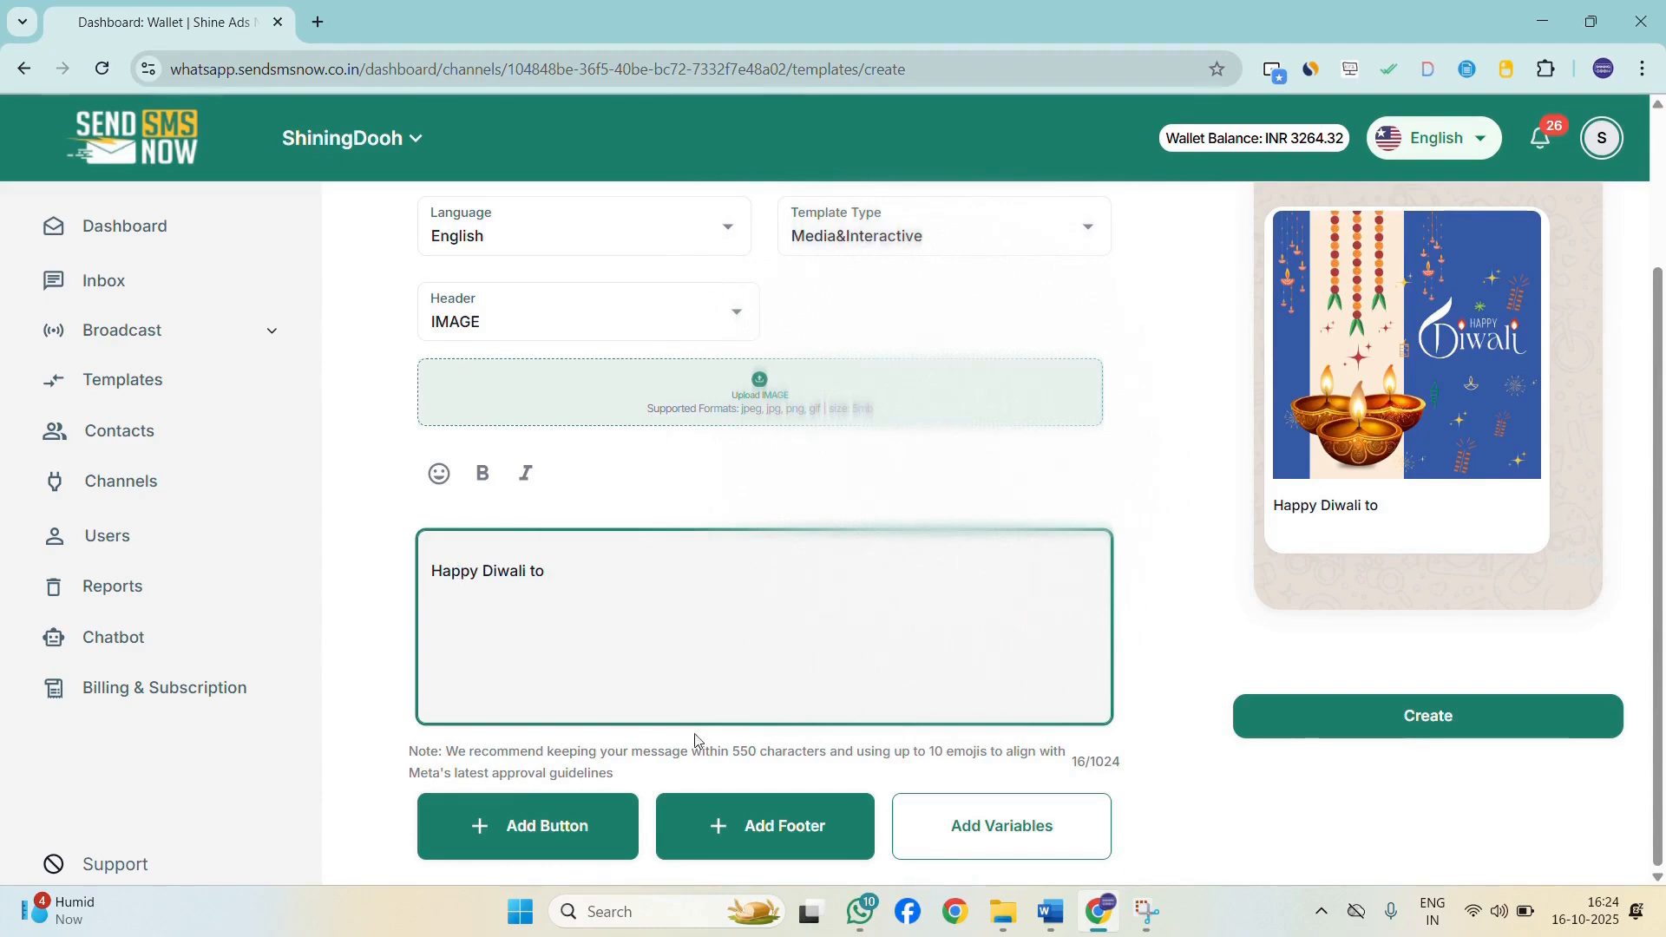
pyautogui.click(1054, 829)
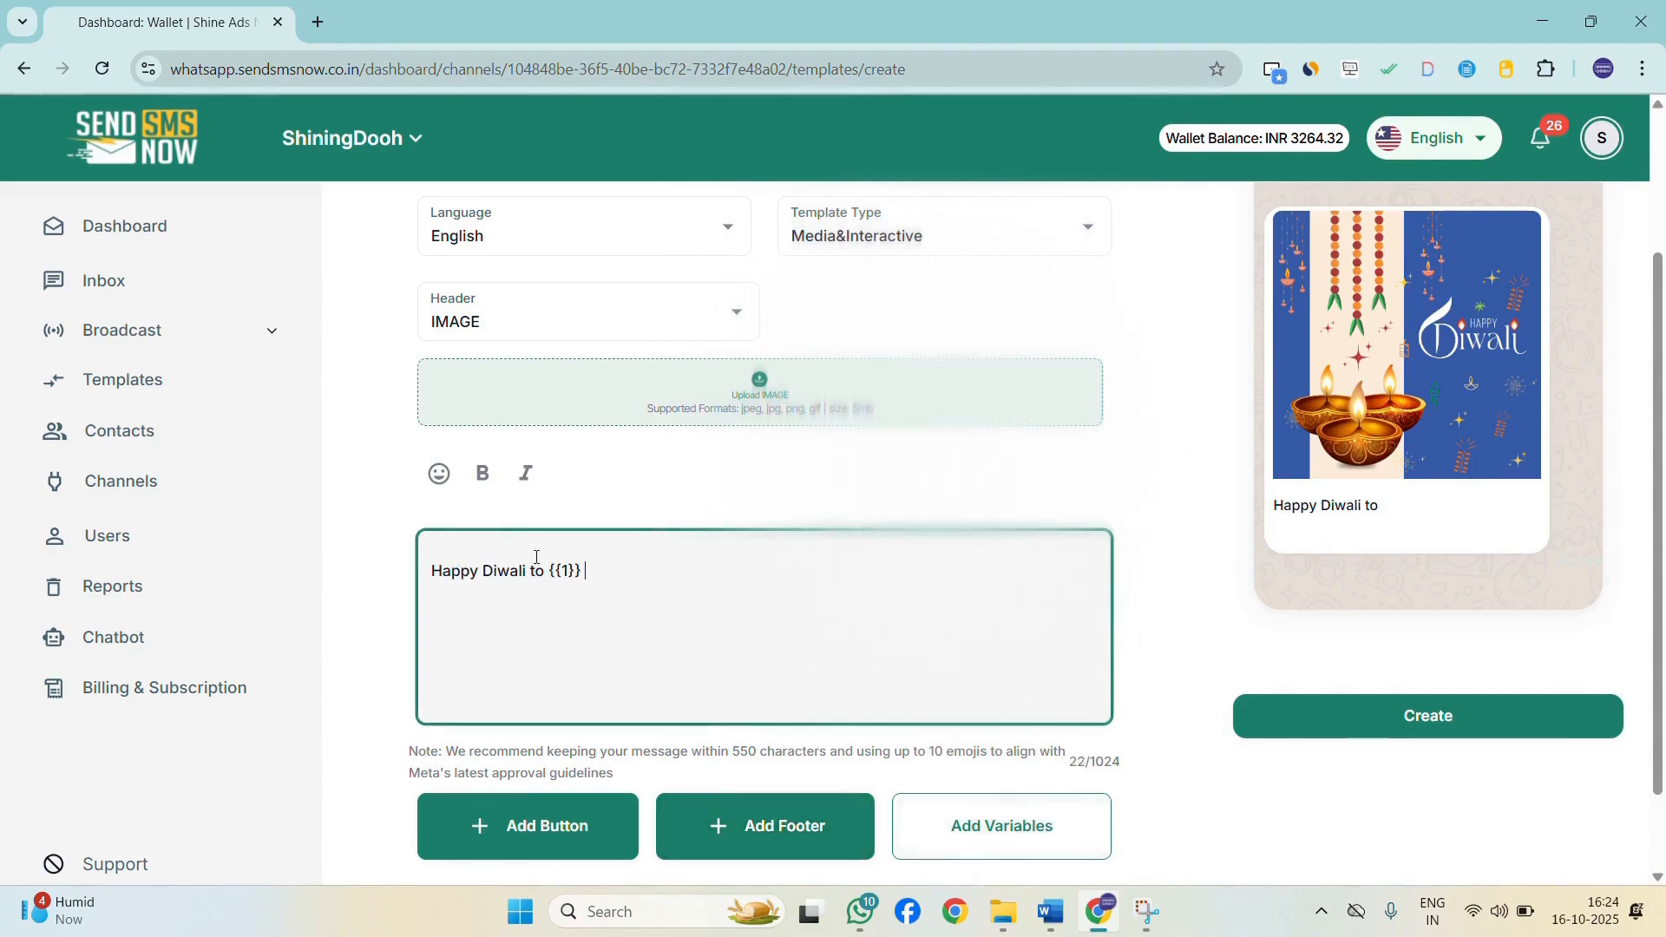
pyautogui.moveTo(547, 573); pyautogui.dragTo(578, 572)
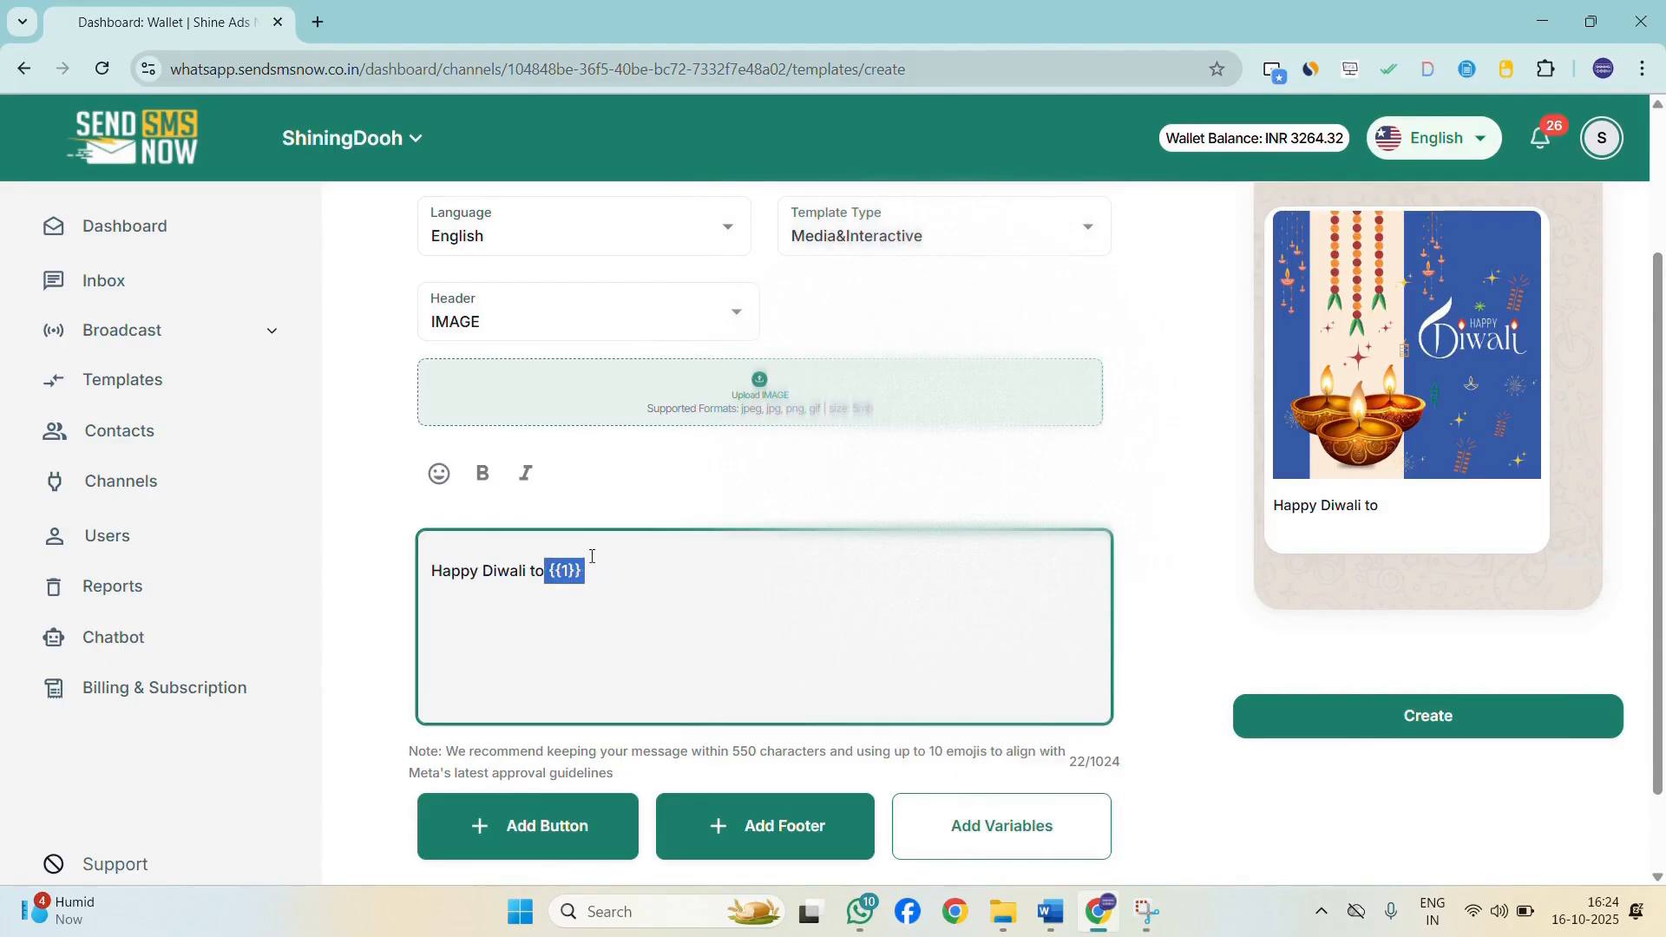
# Set variable 1's sample value to Name and finish the body as "Happy Diwali to {{1}}.".
pyautogui.scroll(-1, 632, 569)
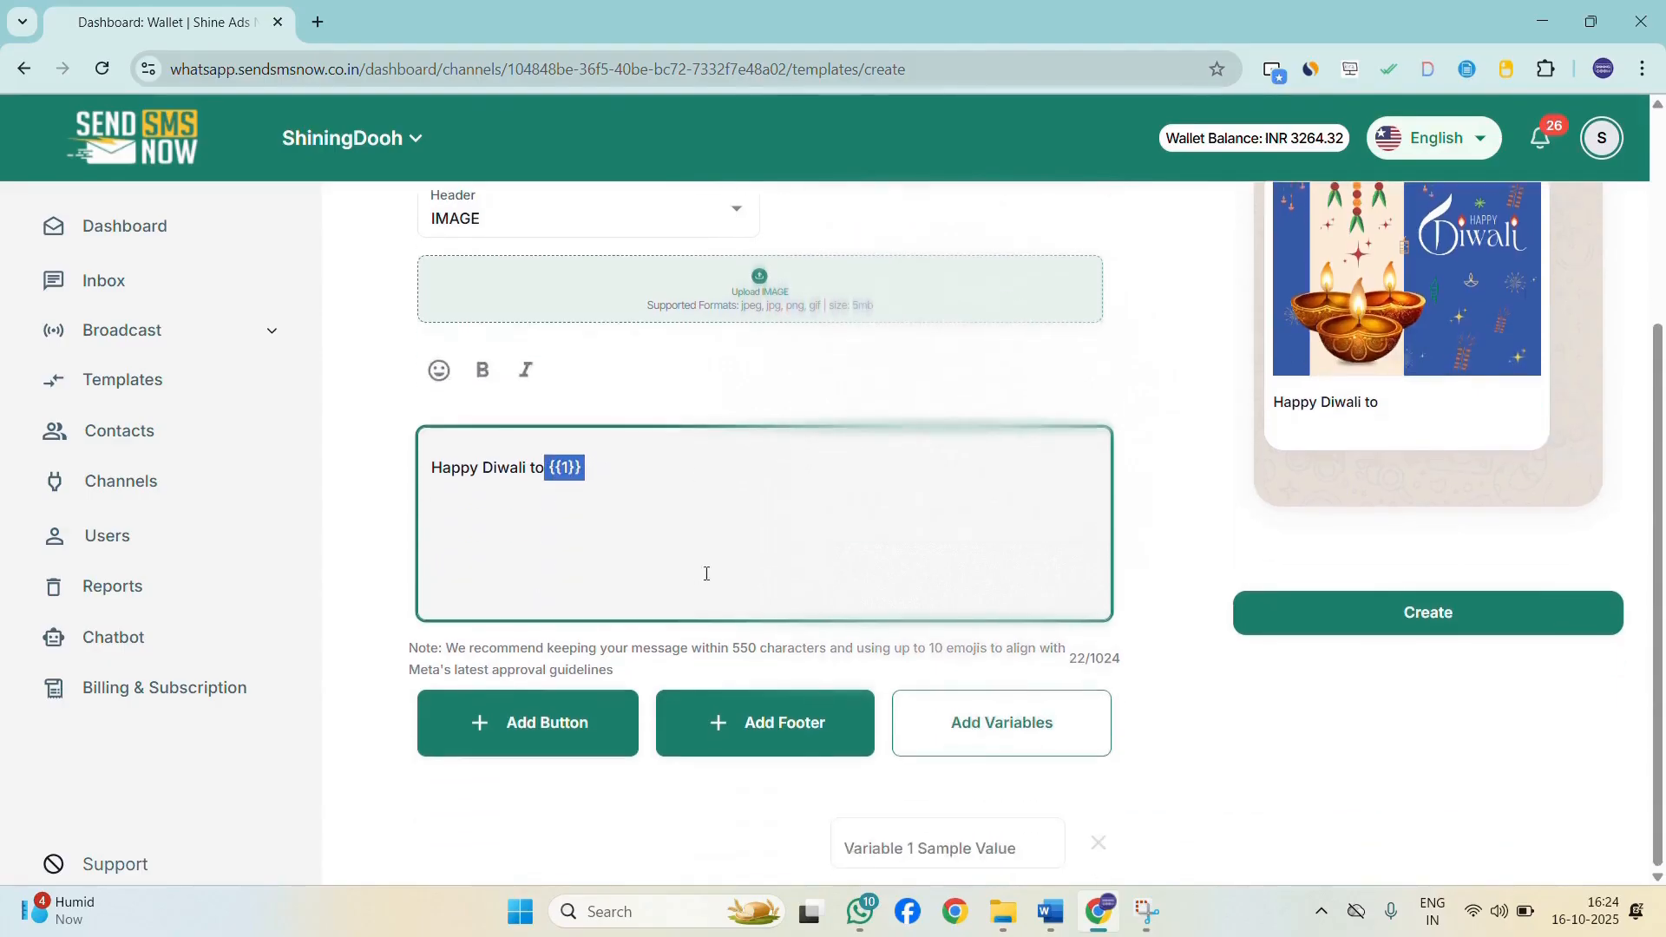
pyautogui.click(593, 464)
pyautogui.click(898, 846)
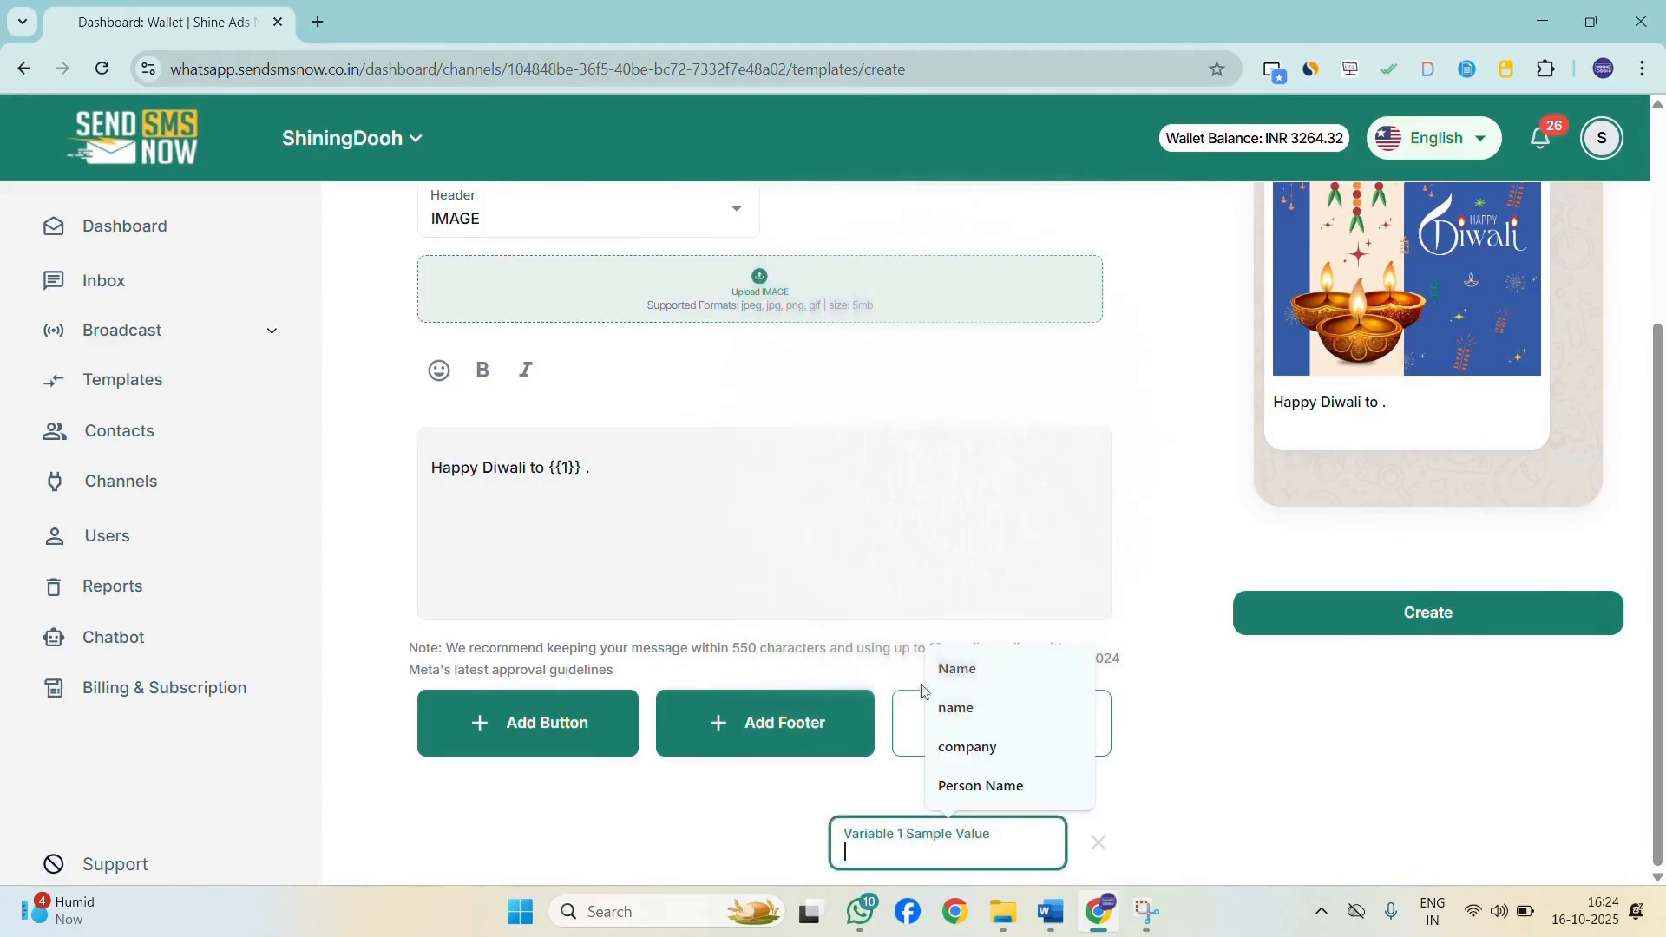
pyautogui.click(972, 670)
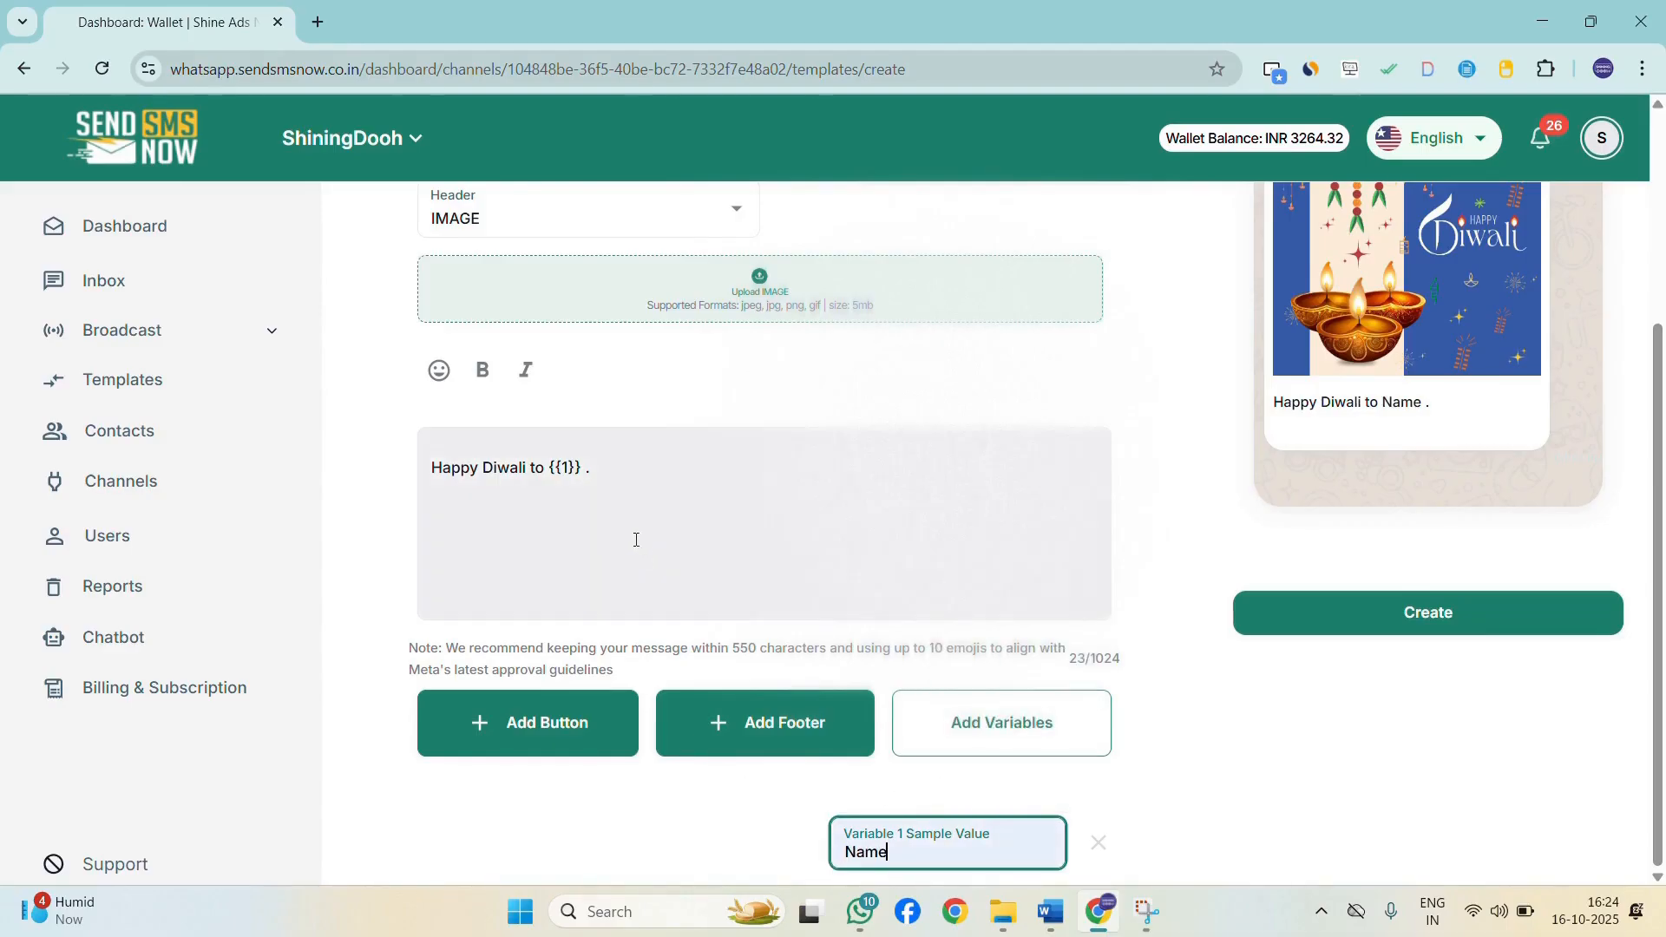
pyautogui.moveTo(545, 469); pyautogui.dragTo(674, 465)
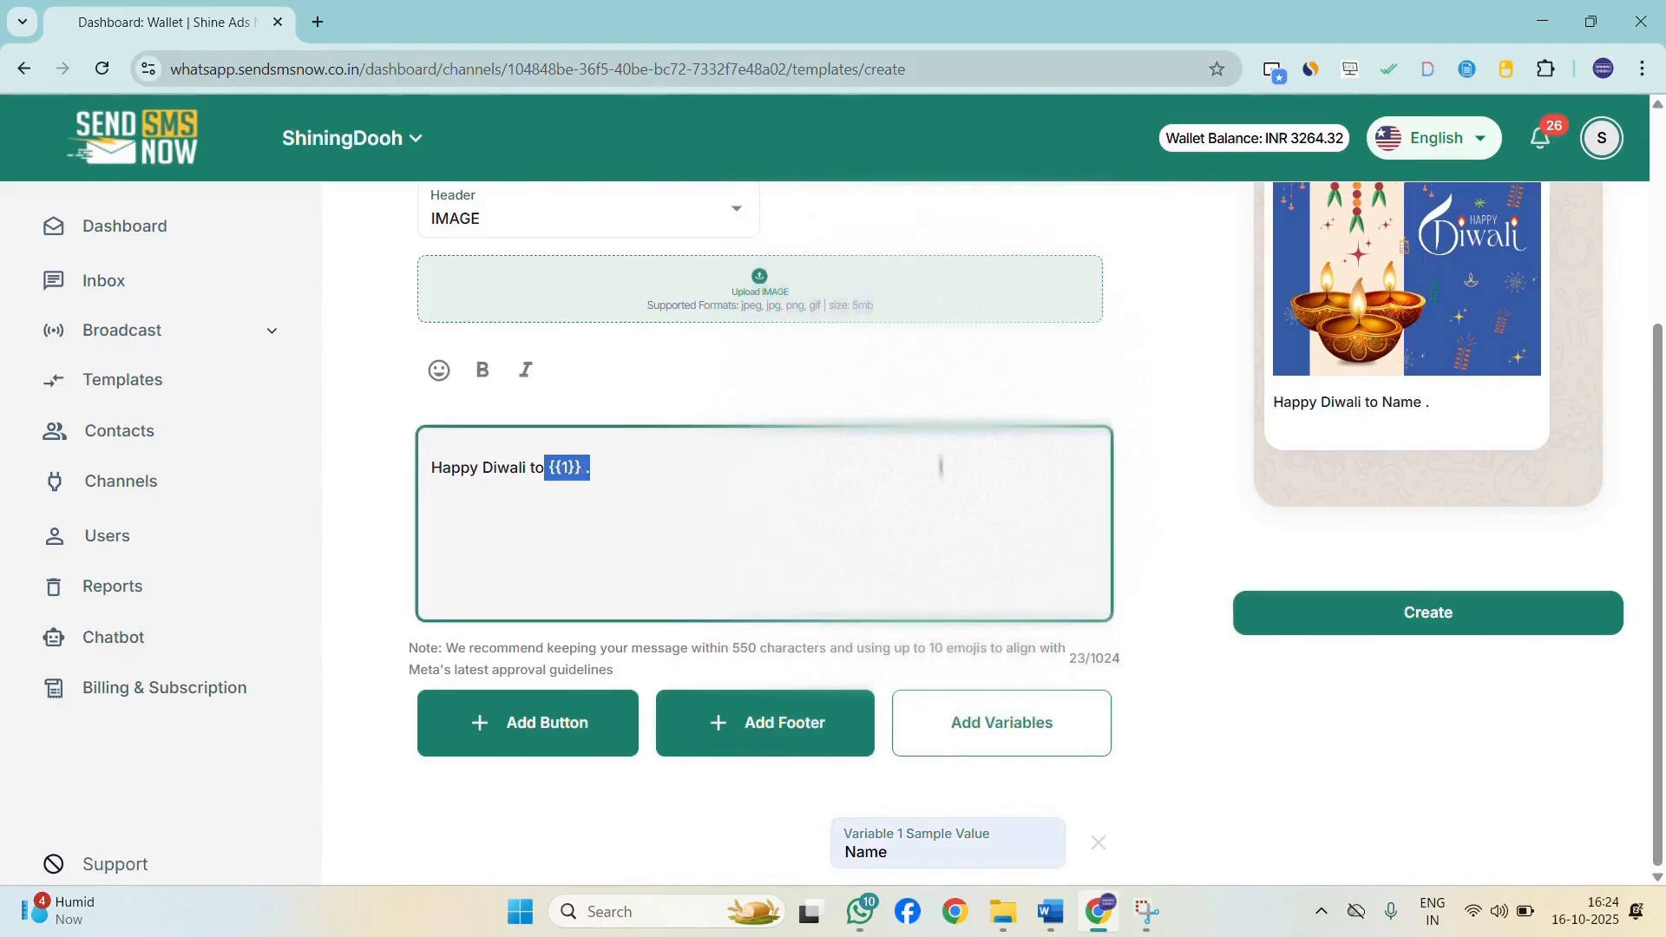
pyautogui.click(587, 467)
# Review the template form and create the demo_dynamic template.
pyautogui.click(572, 710)
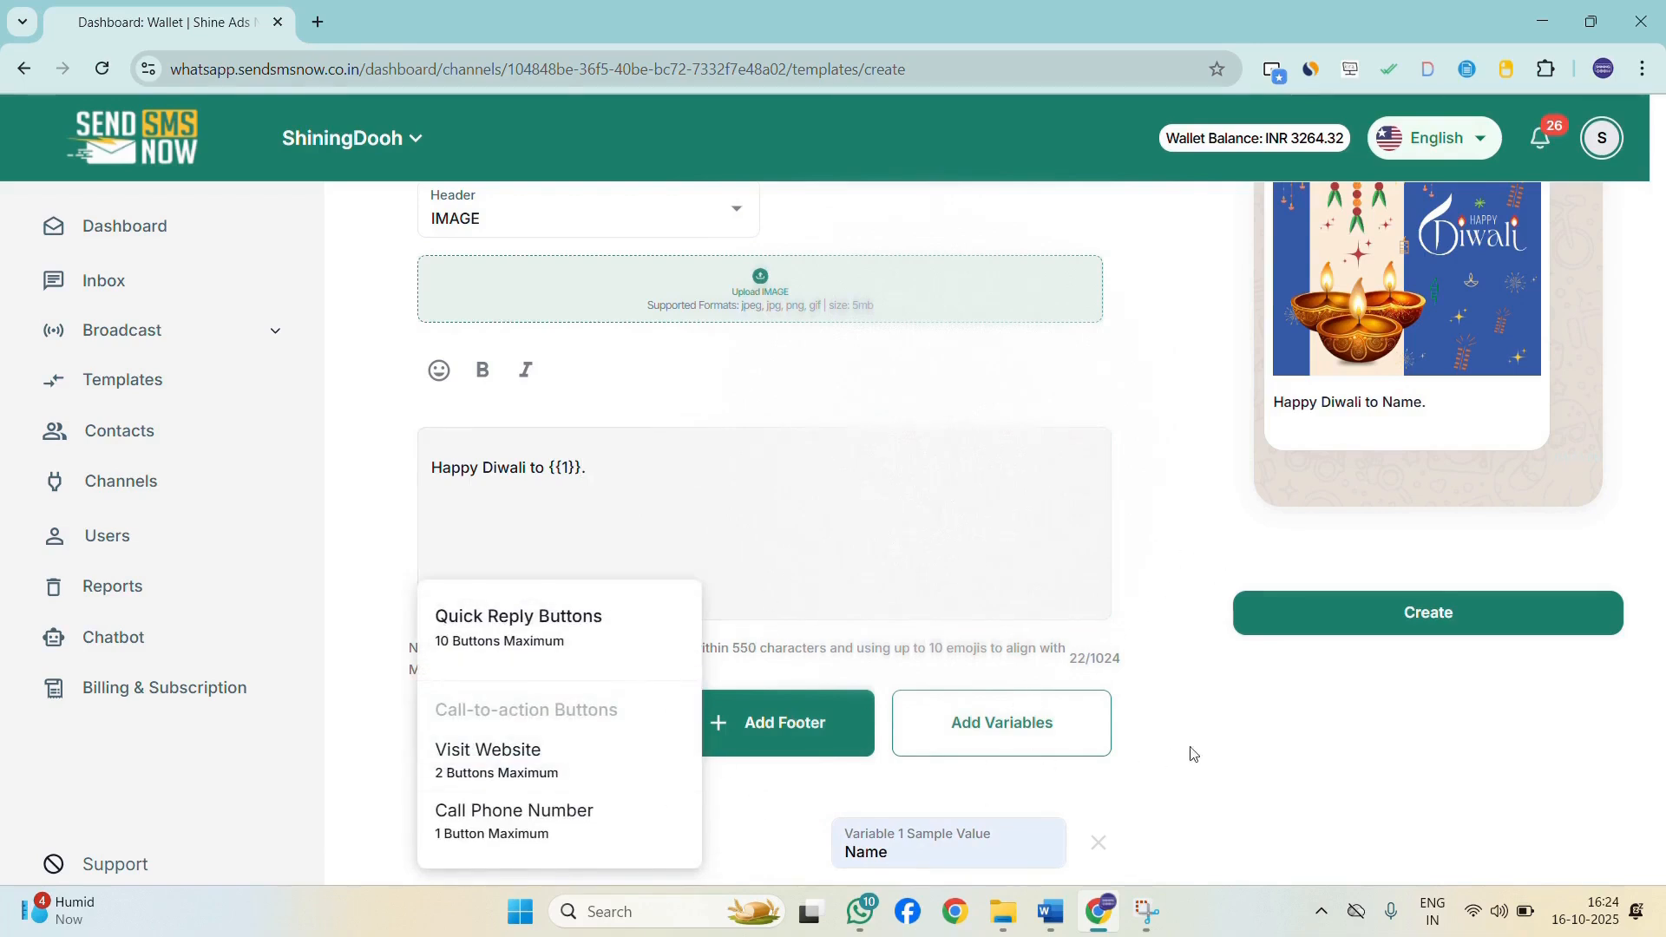
pyautogui.click(1090, 752)
pyautogui.scroll(4, 1086, 485)
pyautogui.scroll(-4, 1087, 484)
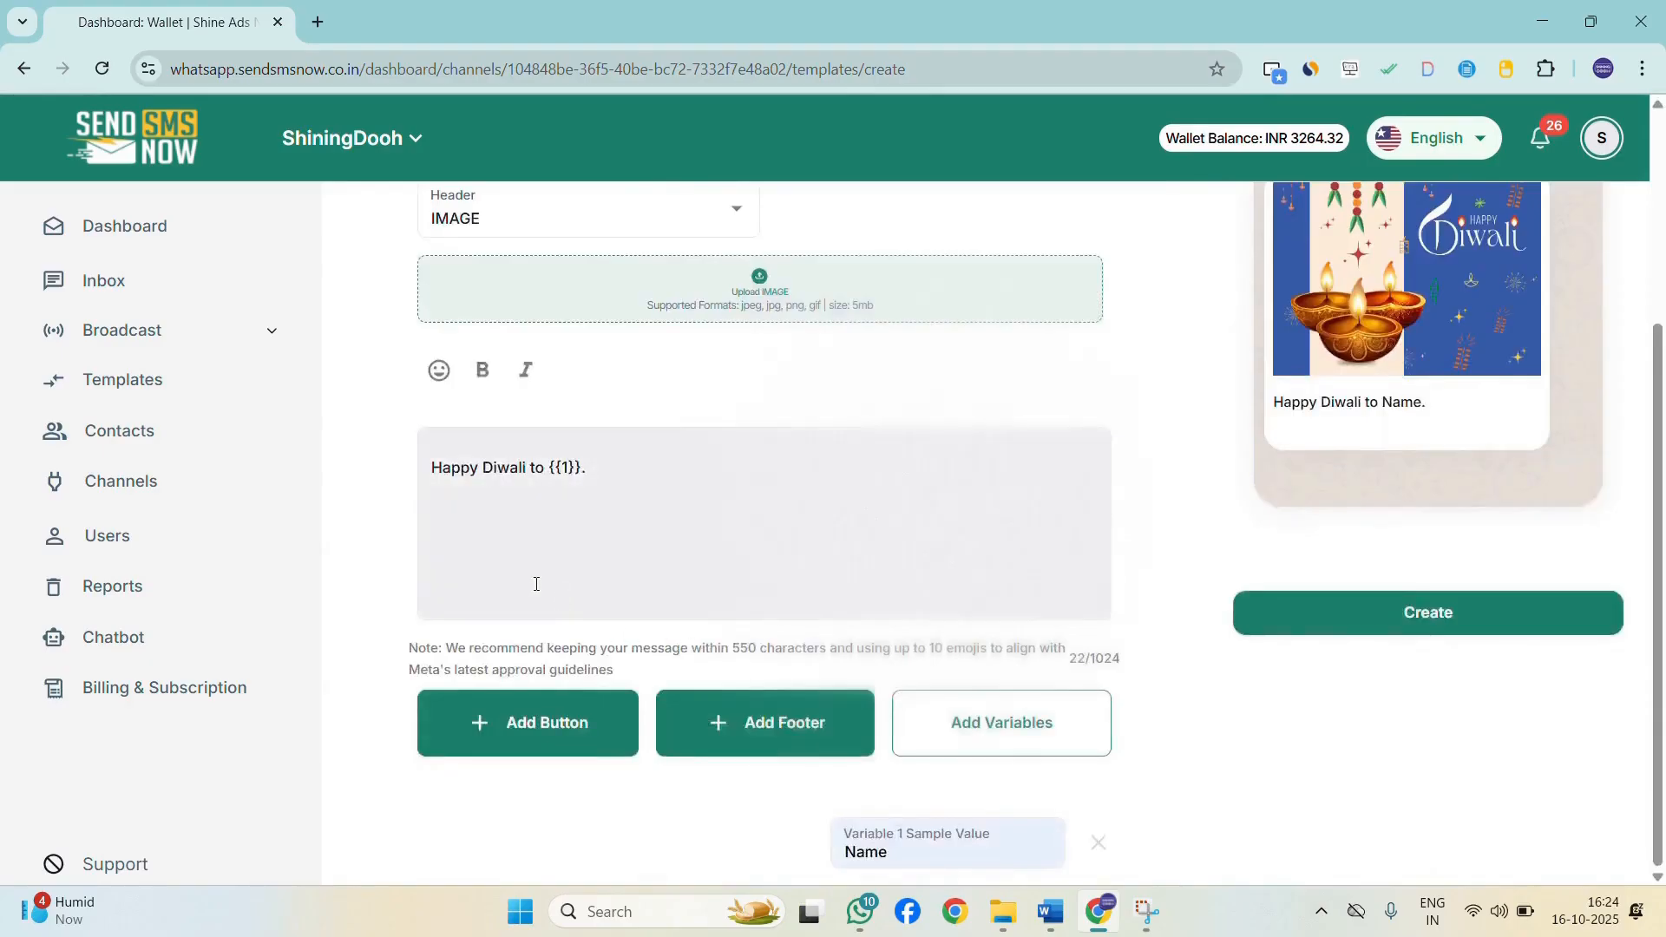
pyautogui.scroll(1, 1302, 556)
pyautogui.scroll(2, 685, 564)
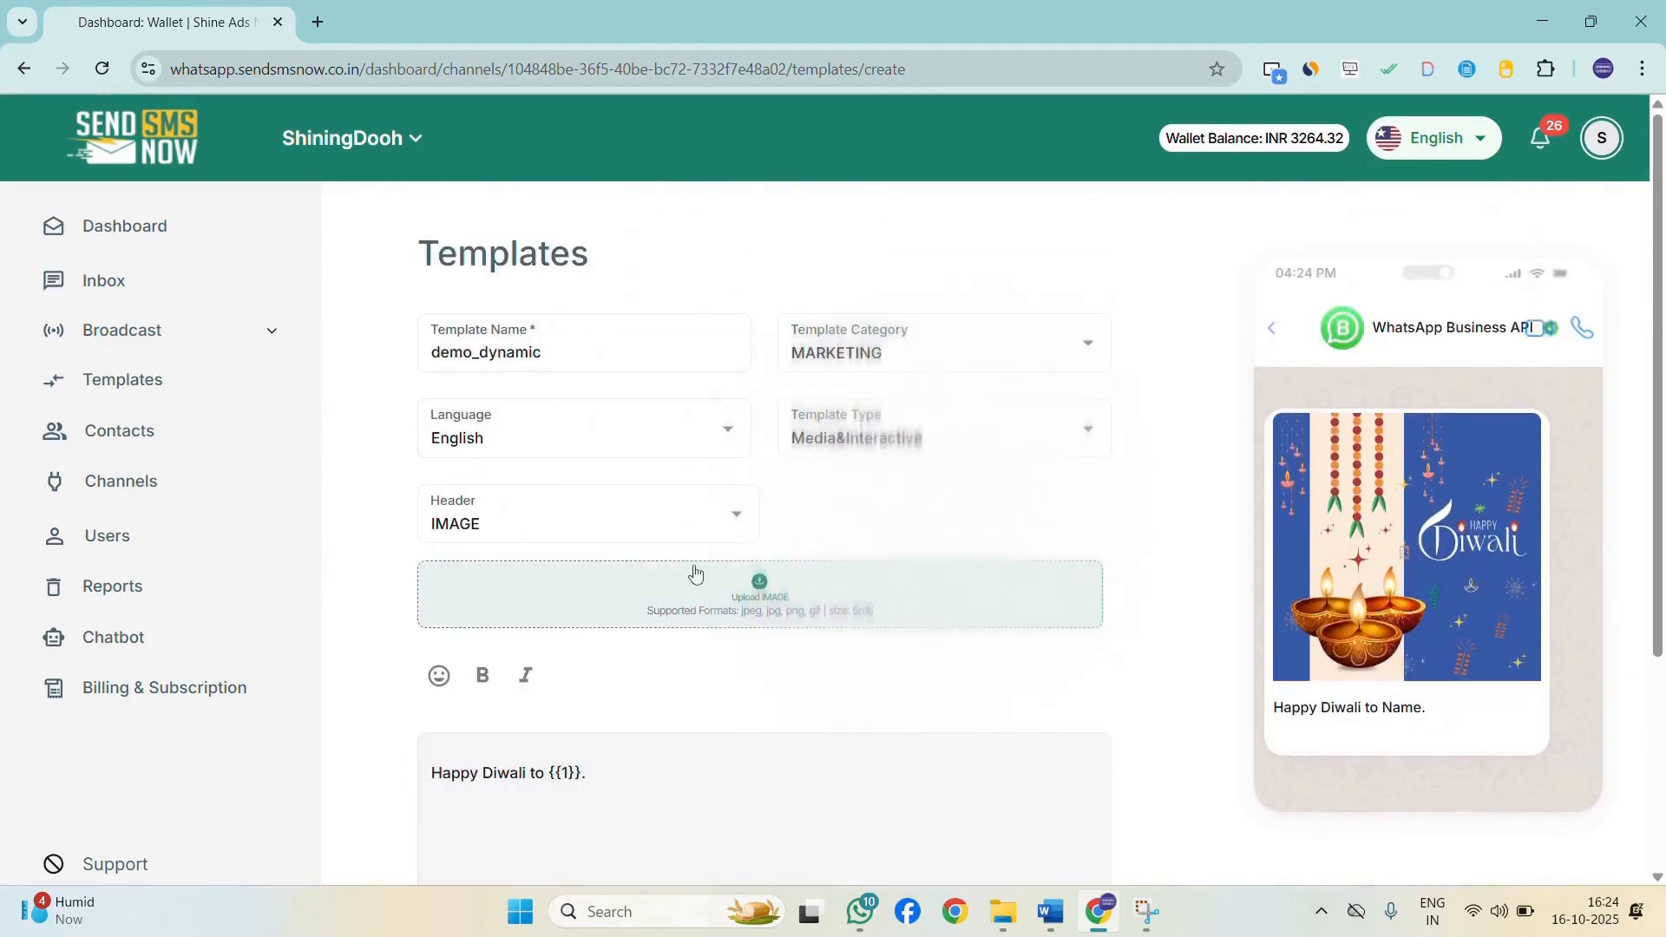
pyautogui.scroll(-4, 866, 572)
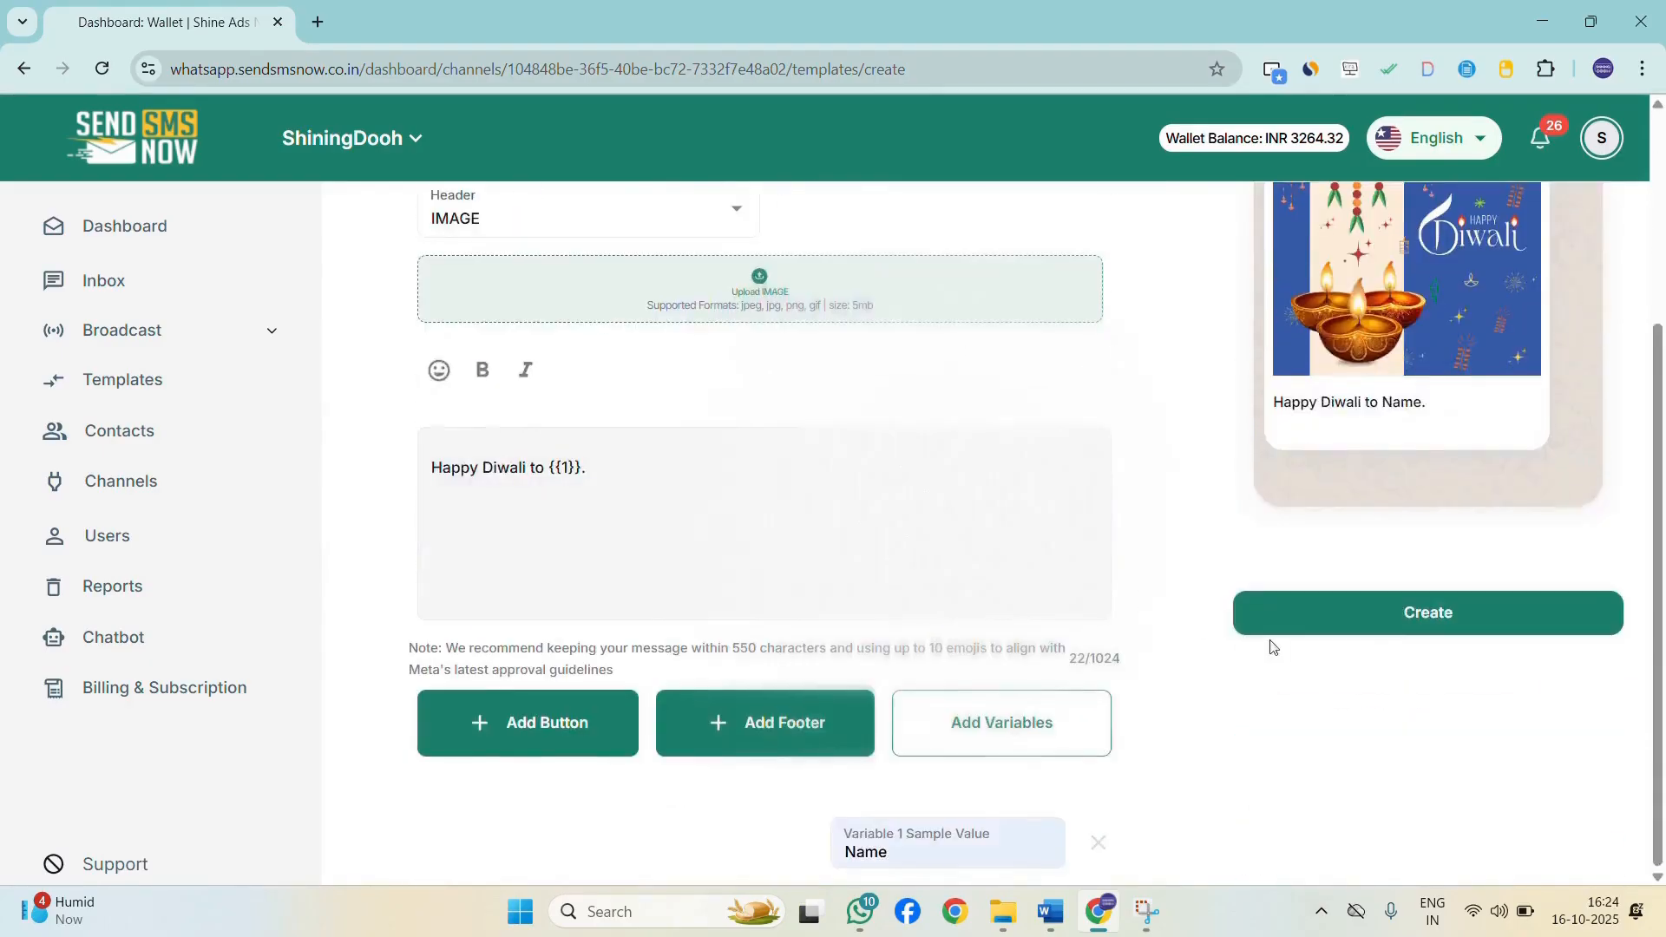
pyautogui.click(1485, 621)
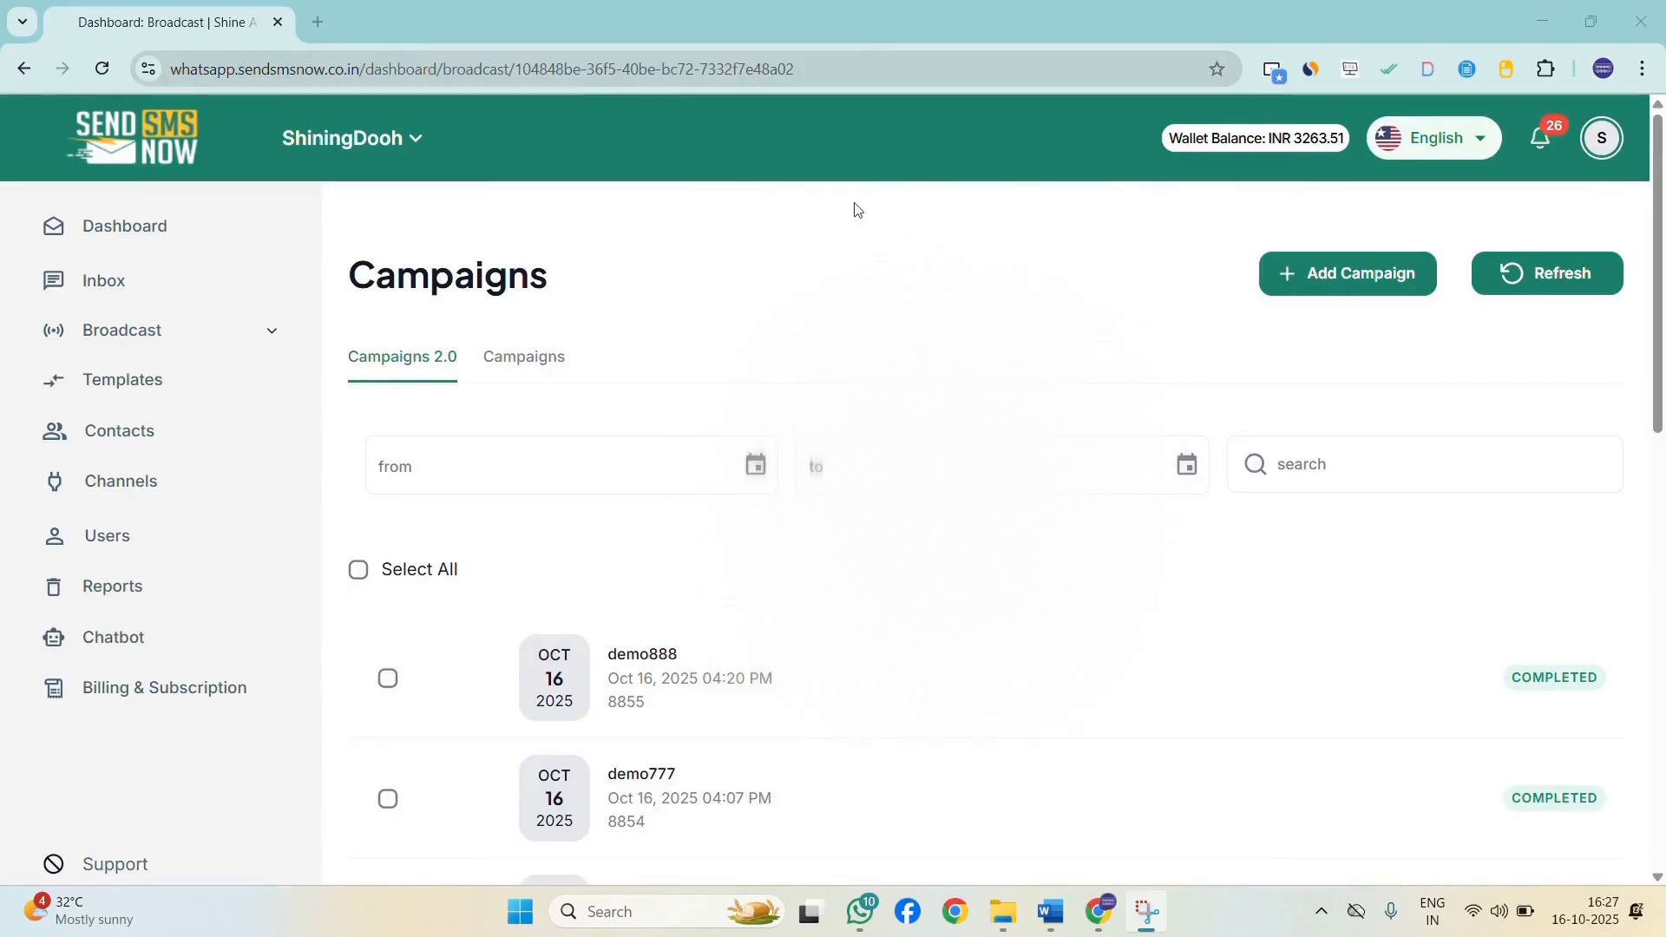
# Start a new campaign named demo dynamic 11 with the Dynamic campaign type.
pyautogui.click(1350, 282)
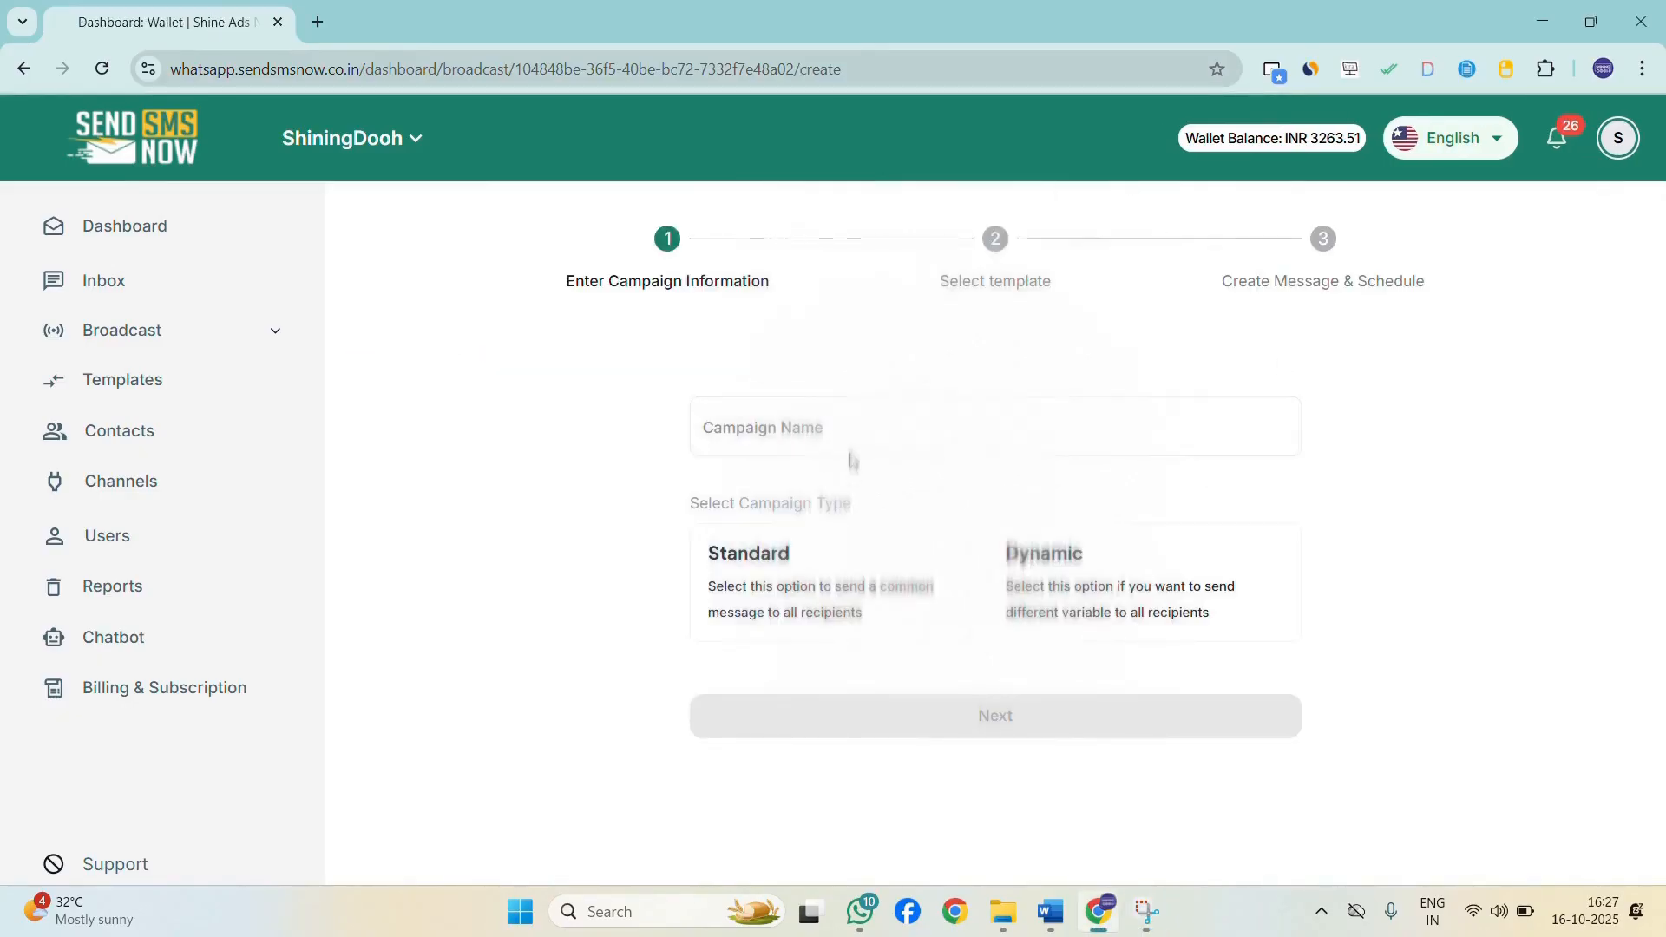
pyautogui.click(894, 450)
pyautogui.write('demo')
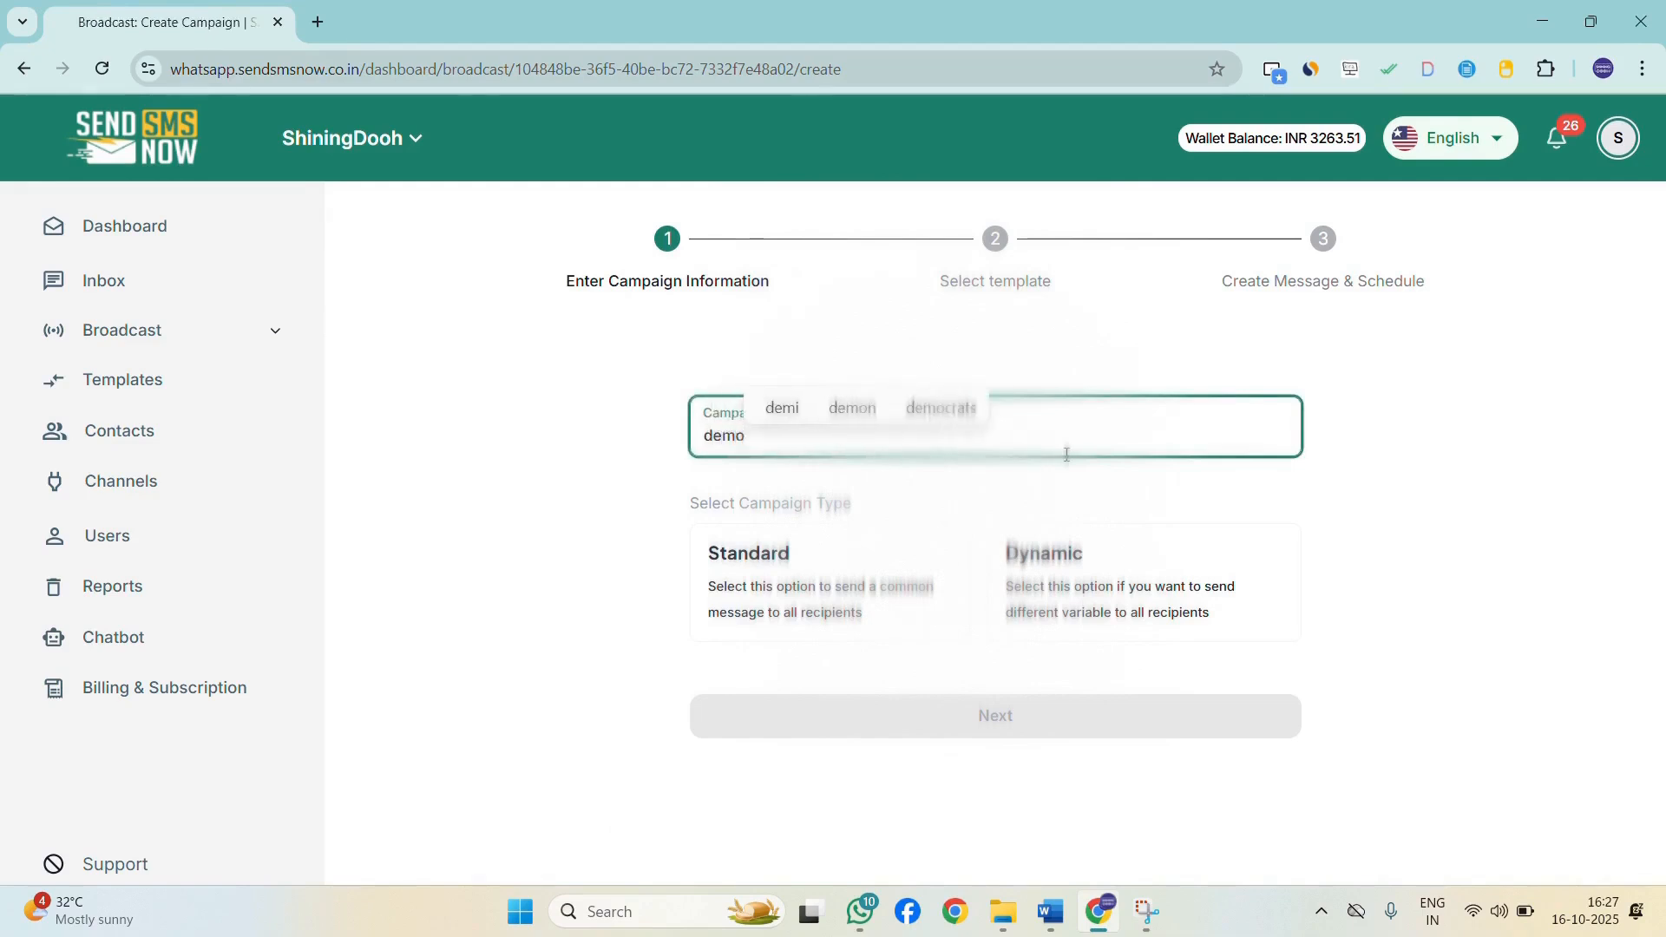
pyautogui.write(' dynamic 11')
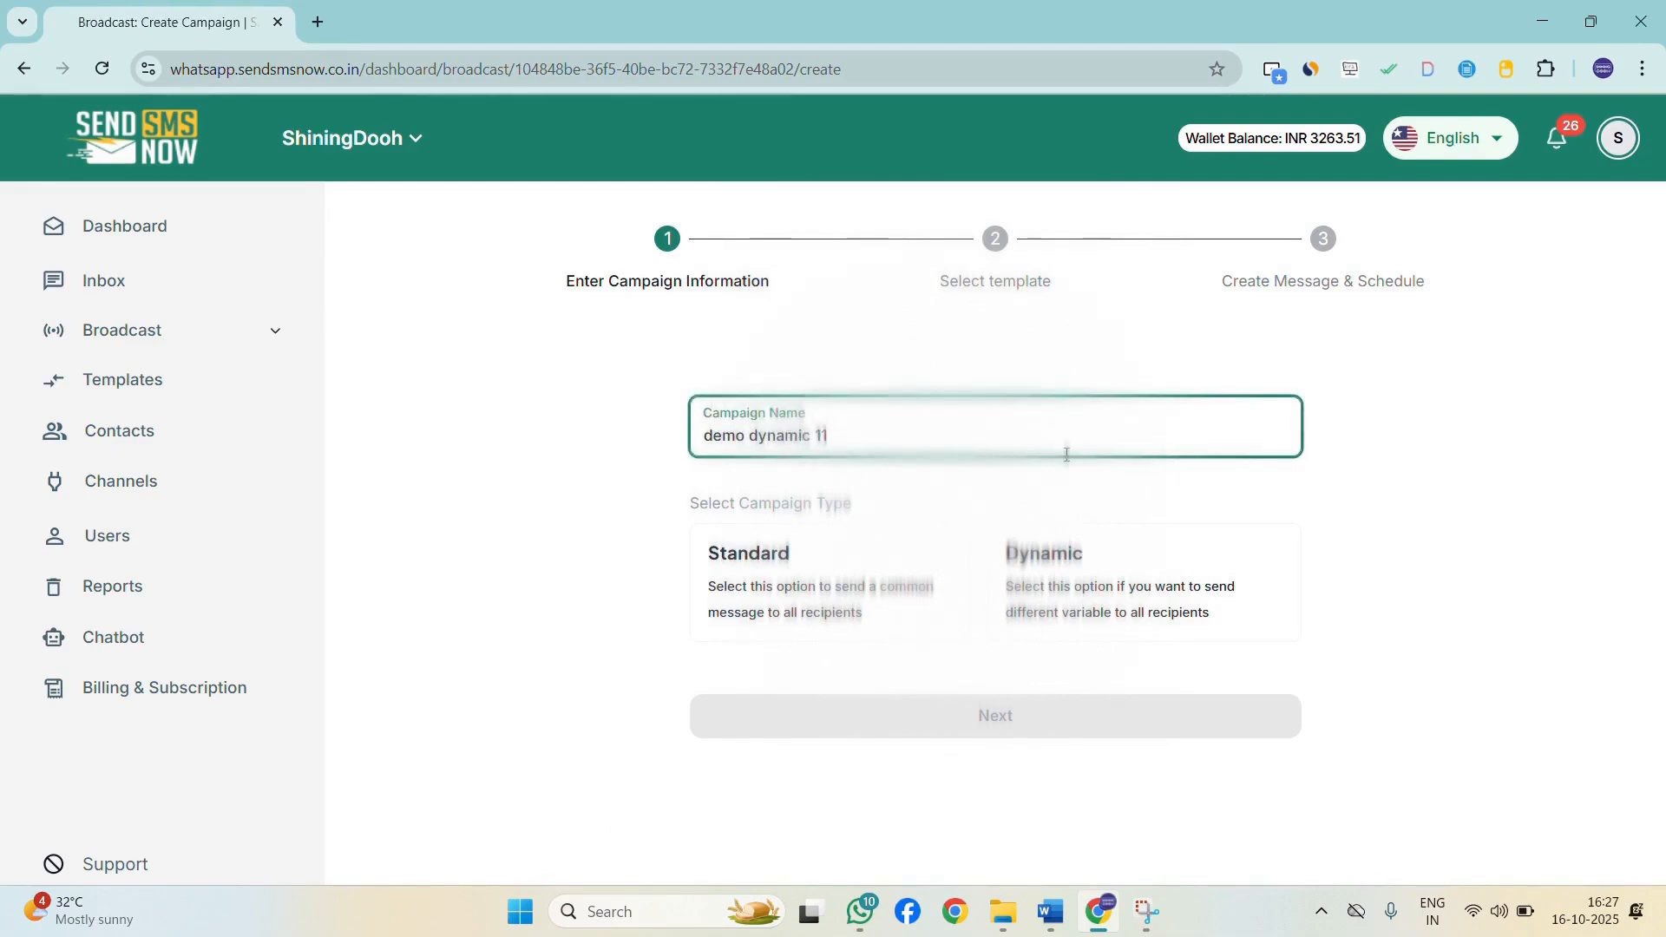
pyautogui.click(1180, 617)
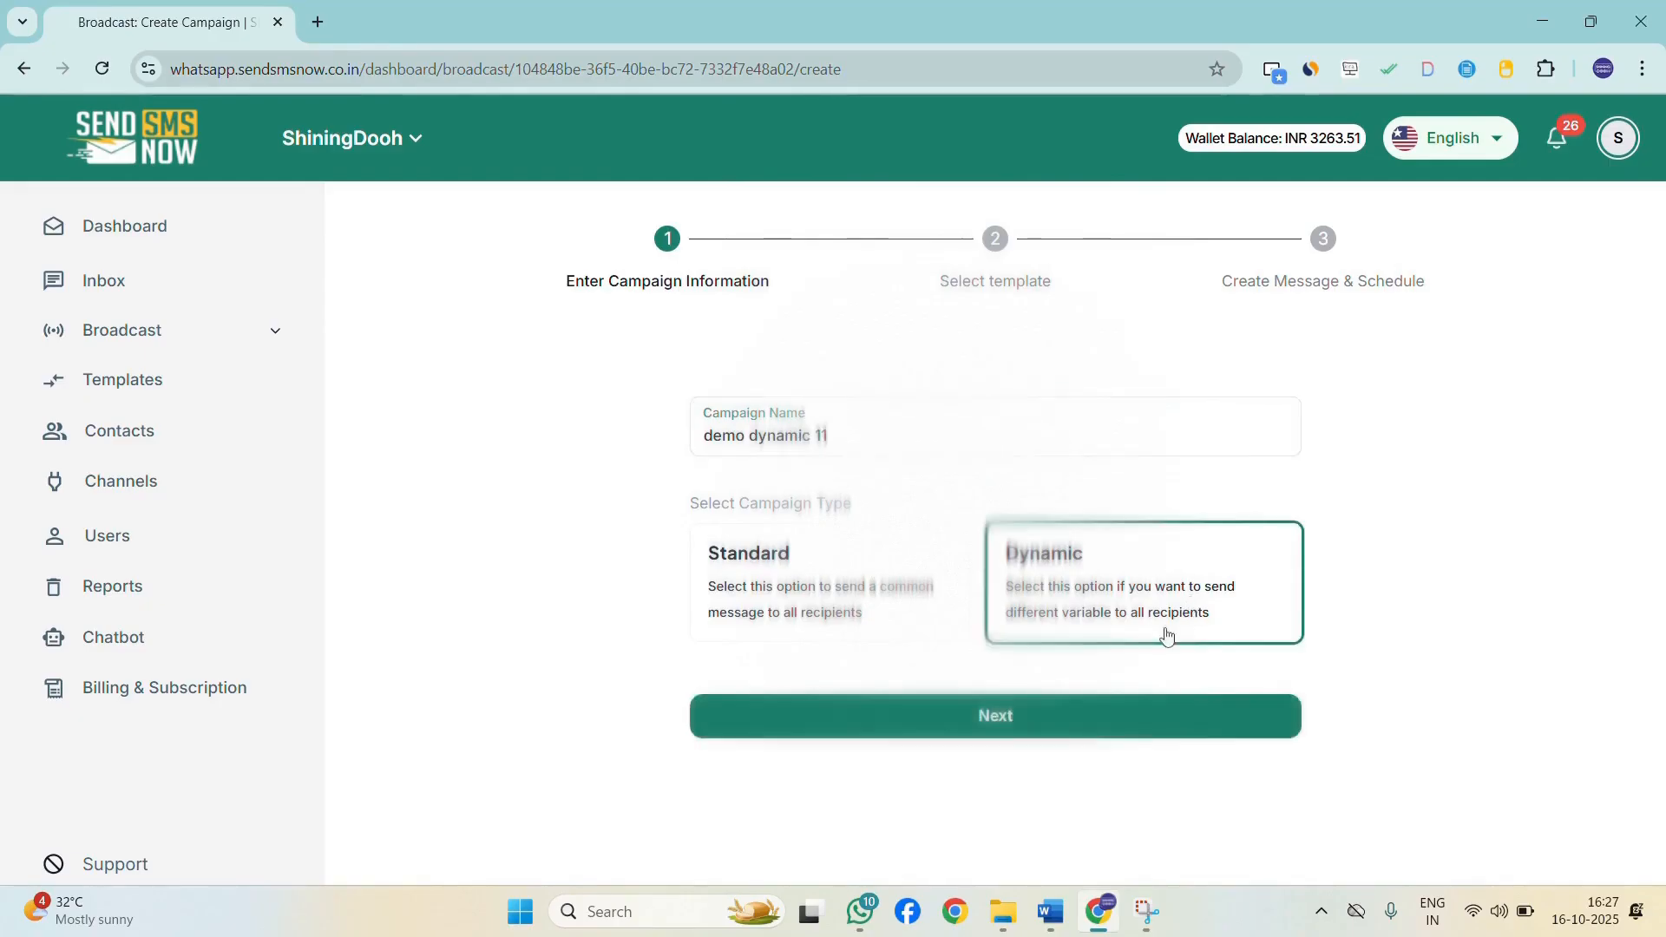
pyautogui.click(1095, 730)
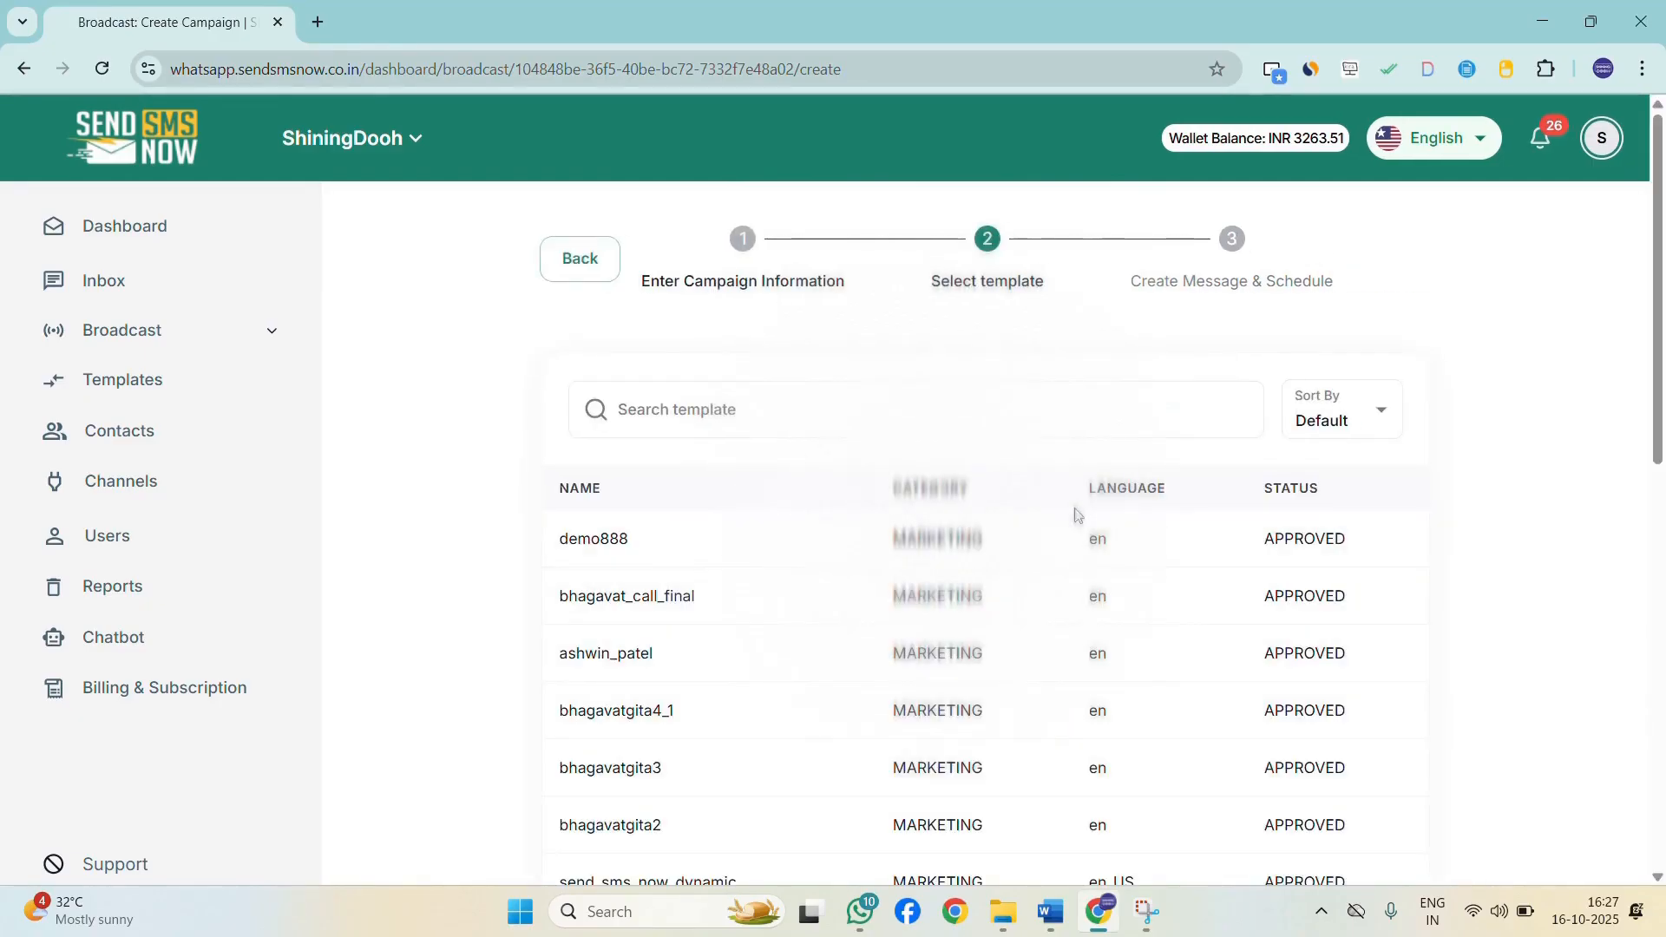
# Pick the send_sms_now_dynamic template for the campaign.
pyautogui.scroll(-5, 1075, 514)
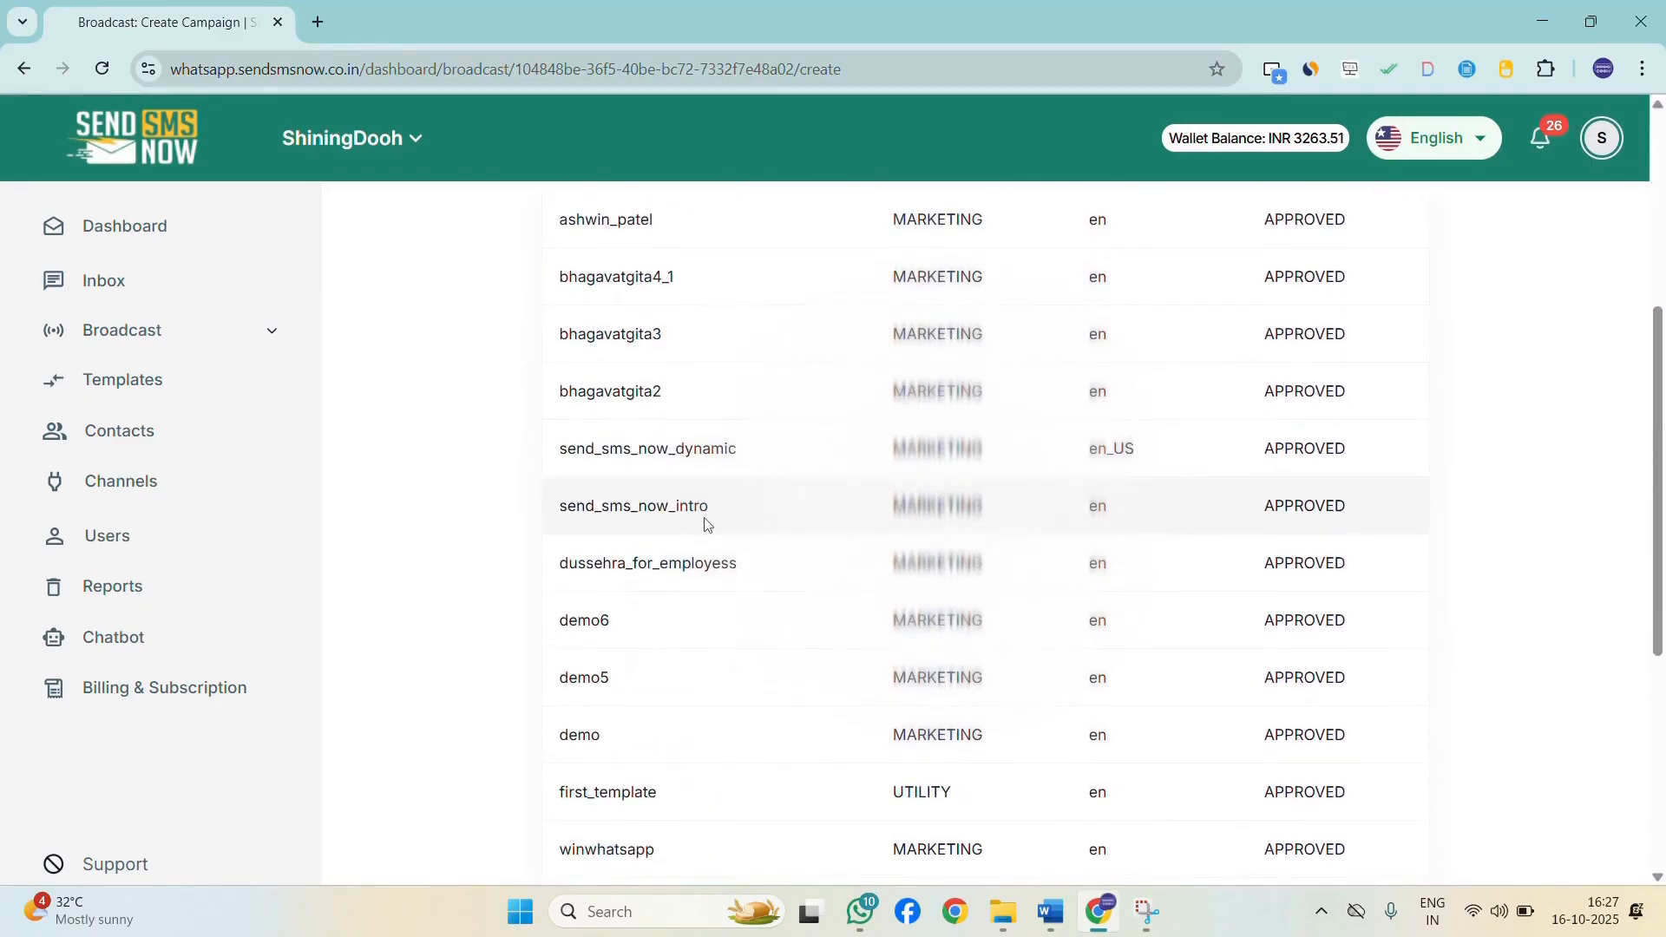
pyautogui.scroll(-4, 686, 564)
pyautogui.scroll(5, 668, 471)
pyautogui.scroll(1, 738, 590)
pyautogui.scroll(-1, 781, 624)
pyautogui.click(770, 569)
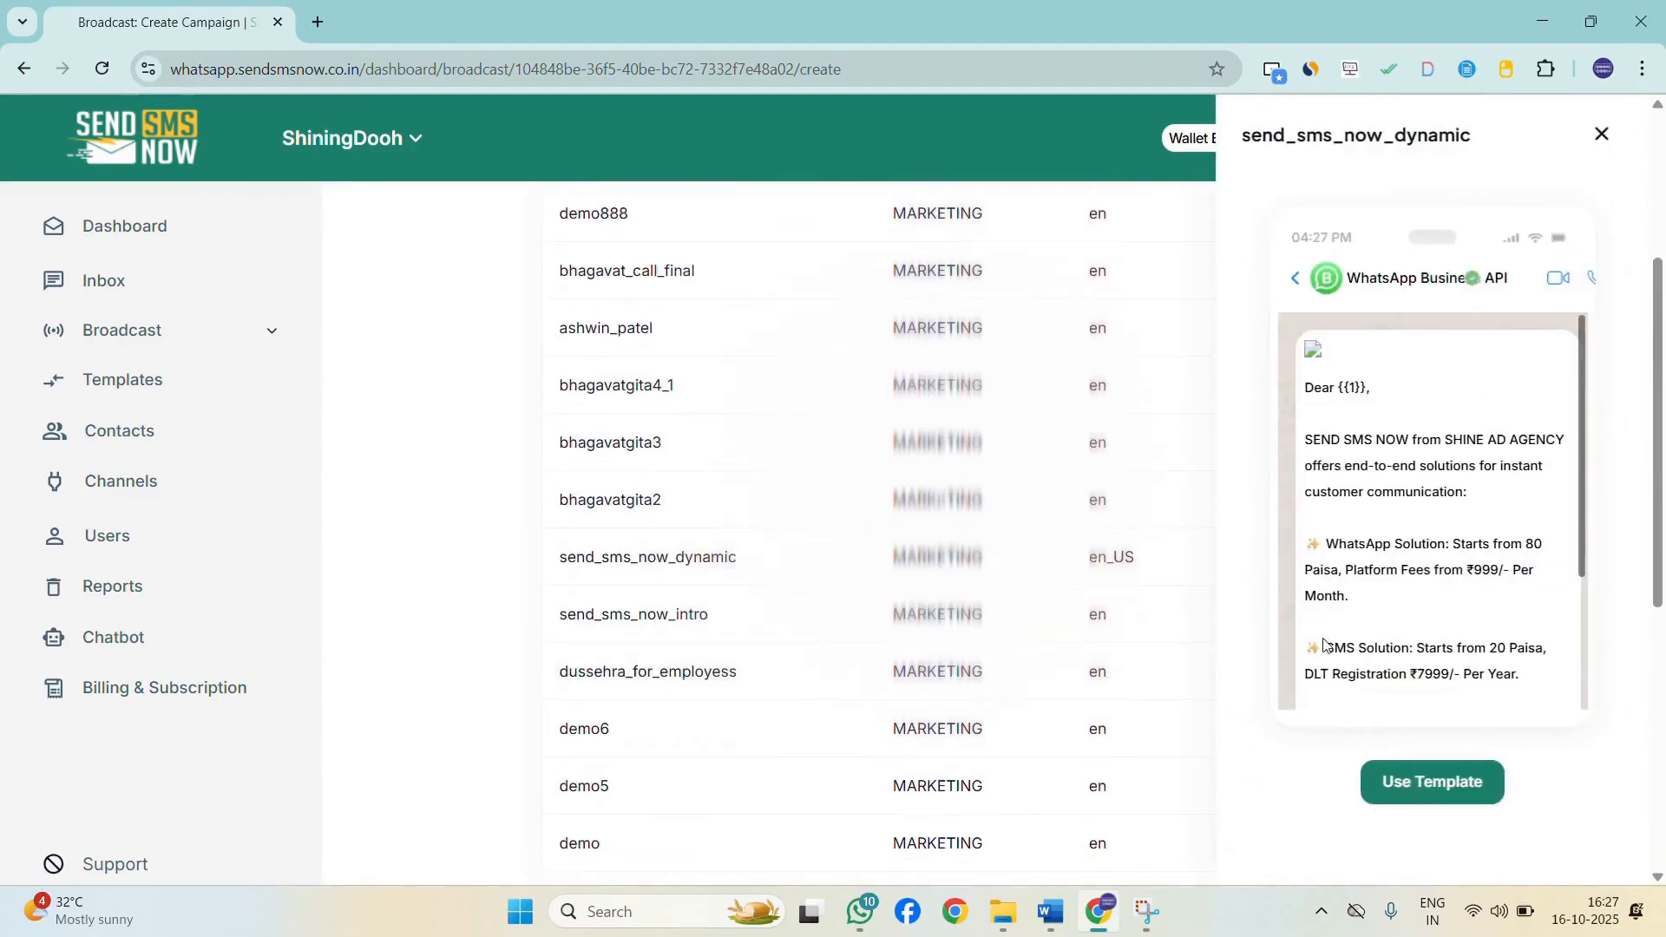
pyautogui.click(1468, 794)
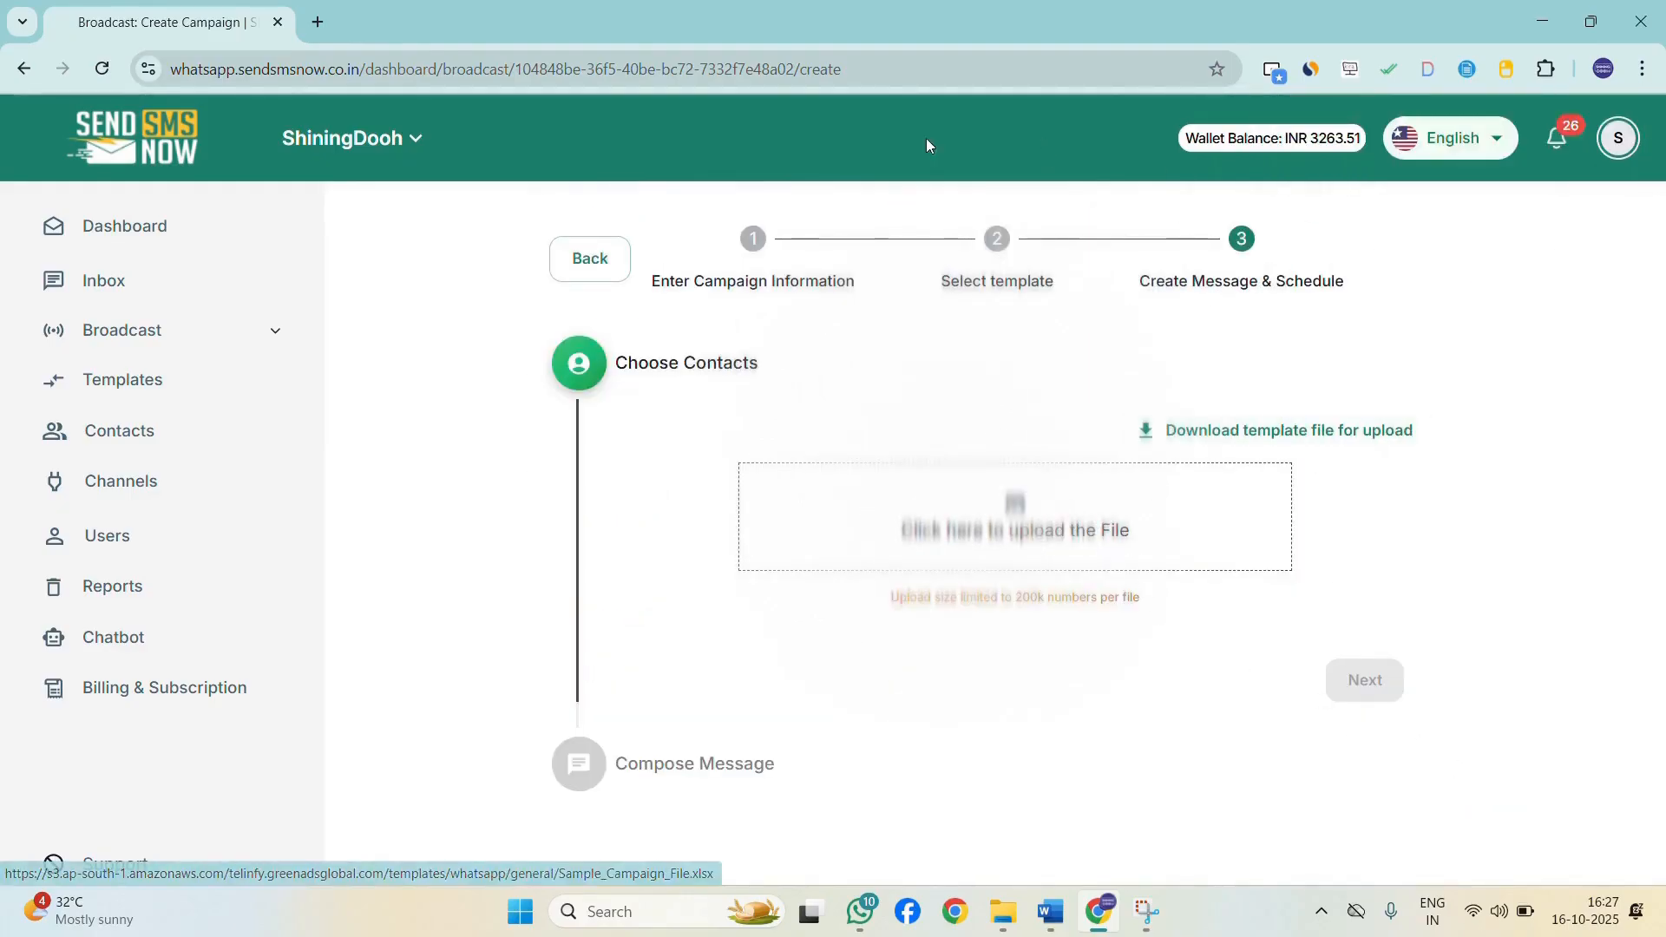
# Upload the Shine Team Members.xlsx contact file from the Whatsapp Contact List folder on the Desktop.
pyautogui.click(1007, 521)
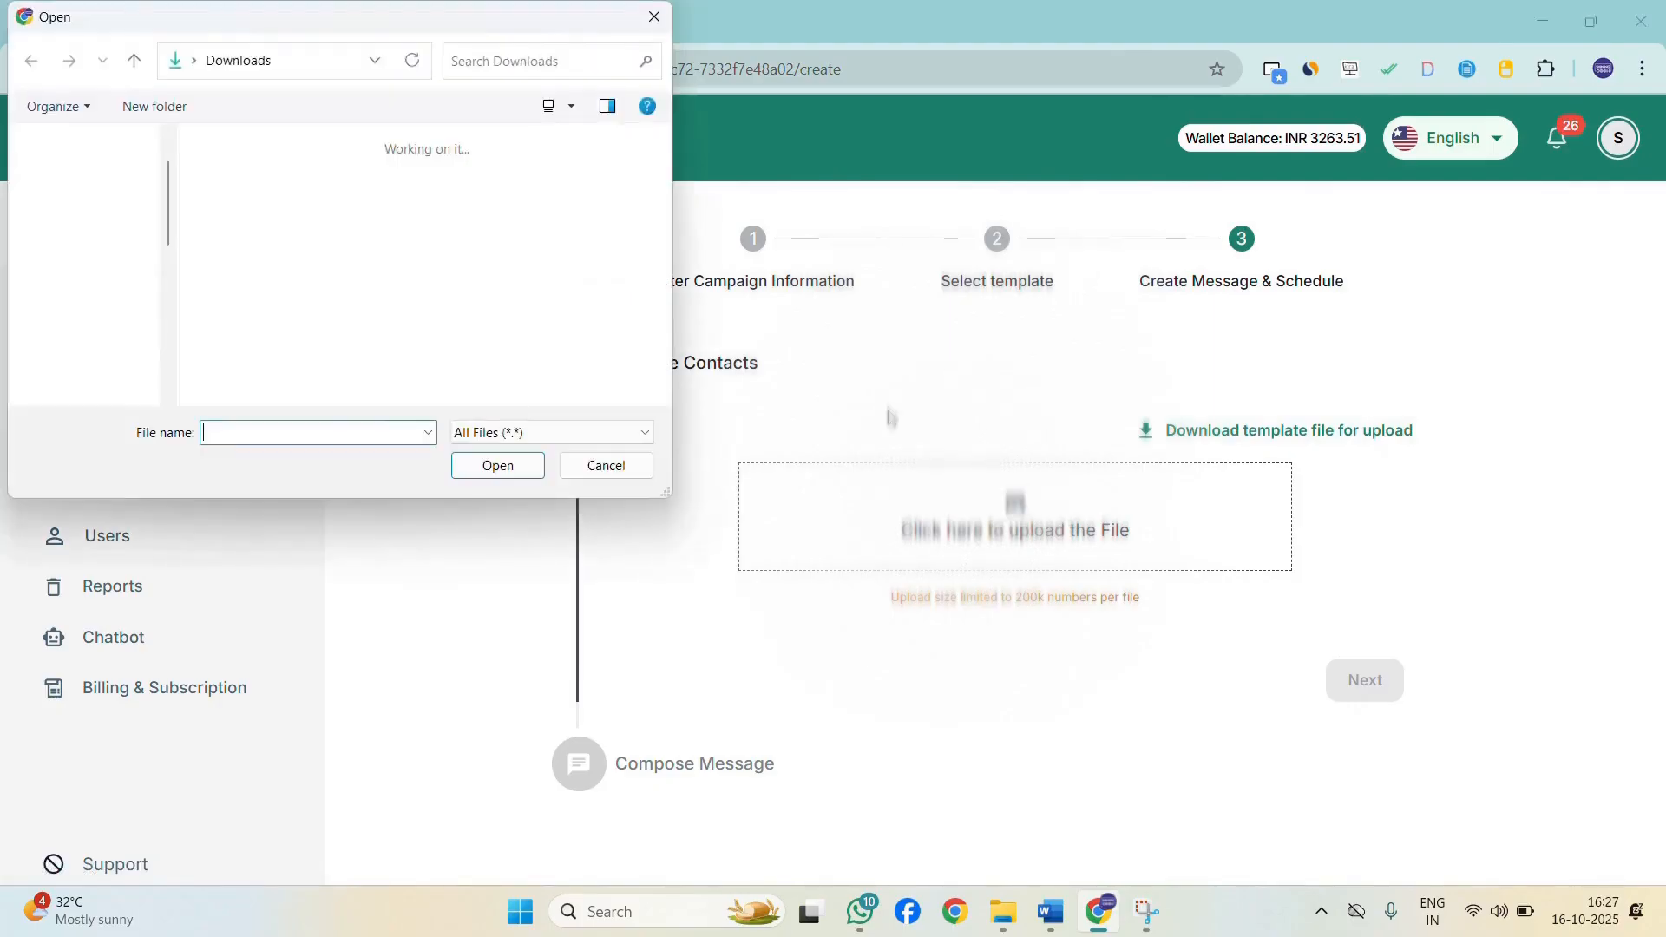
pyautogui.click(139, 190)
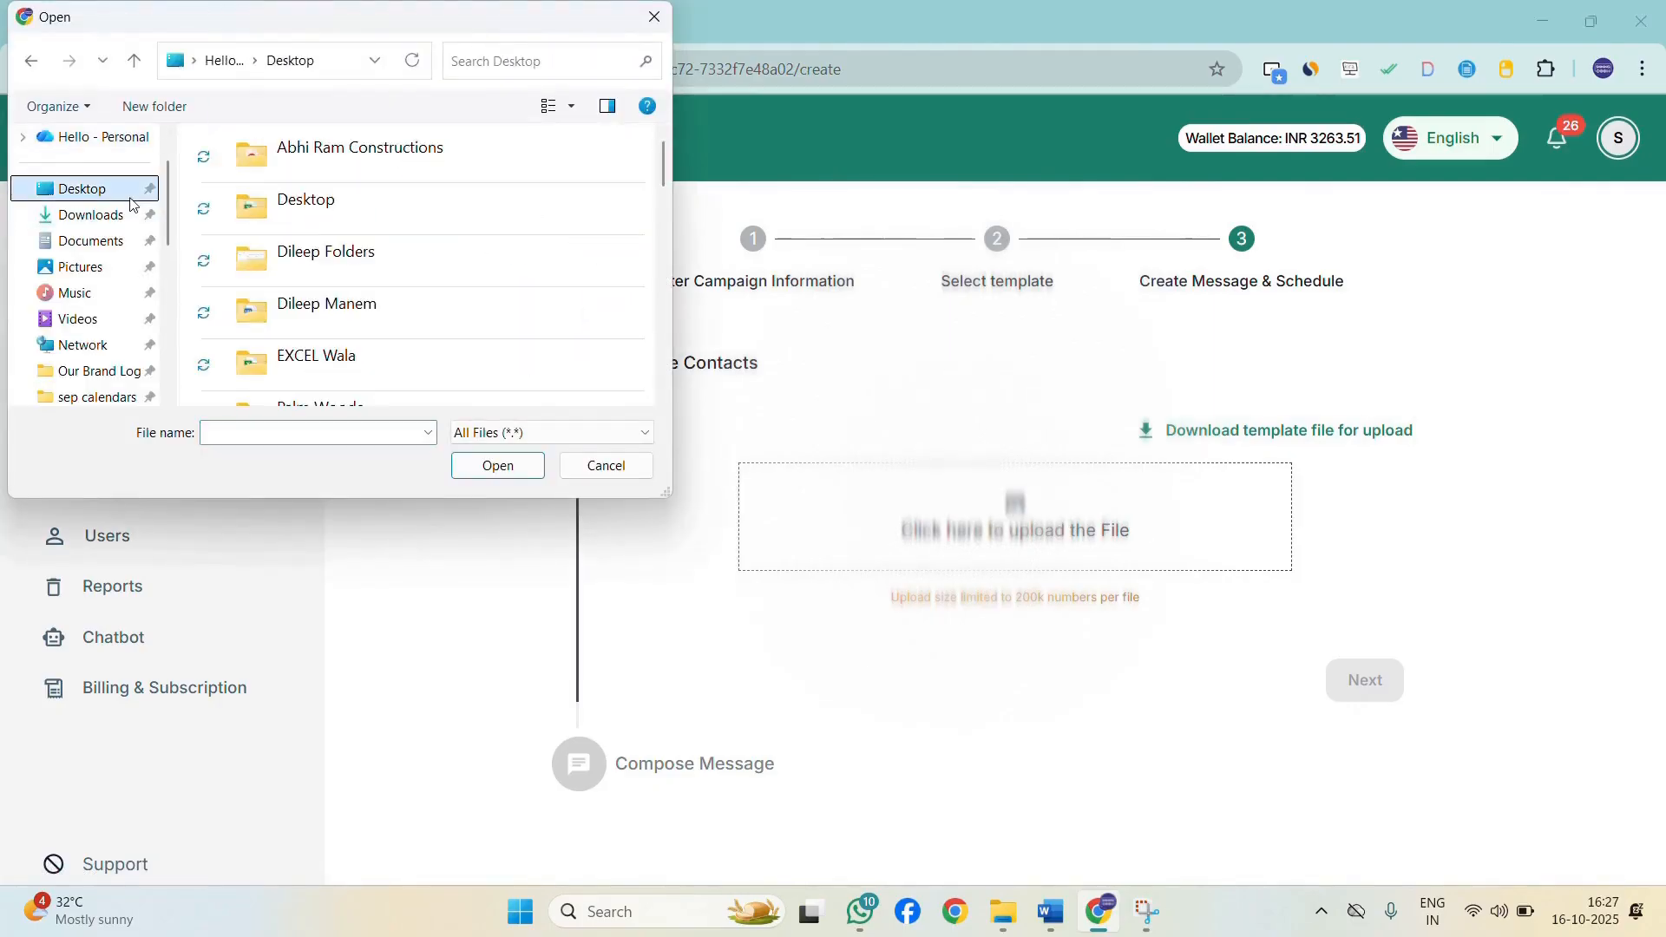
pyautogui.scroll(-3, 335, 242)
pyautogui.doubleClick(312, 215)
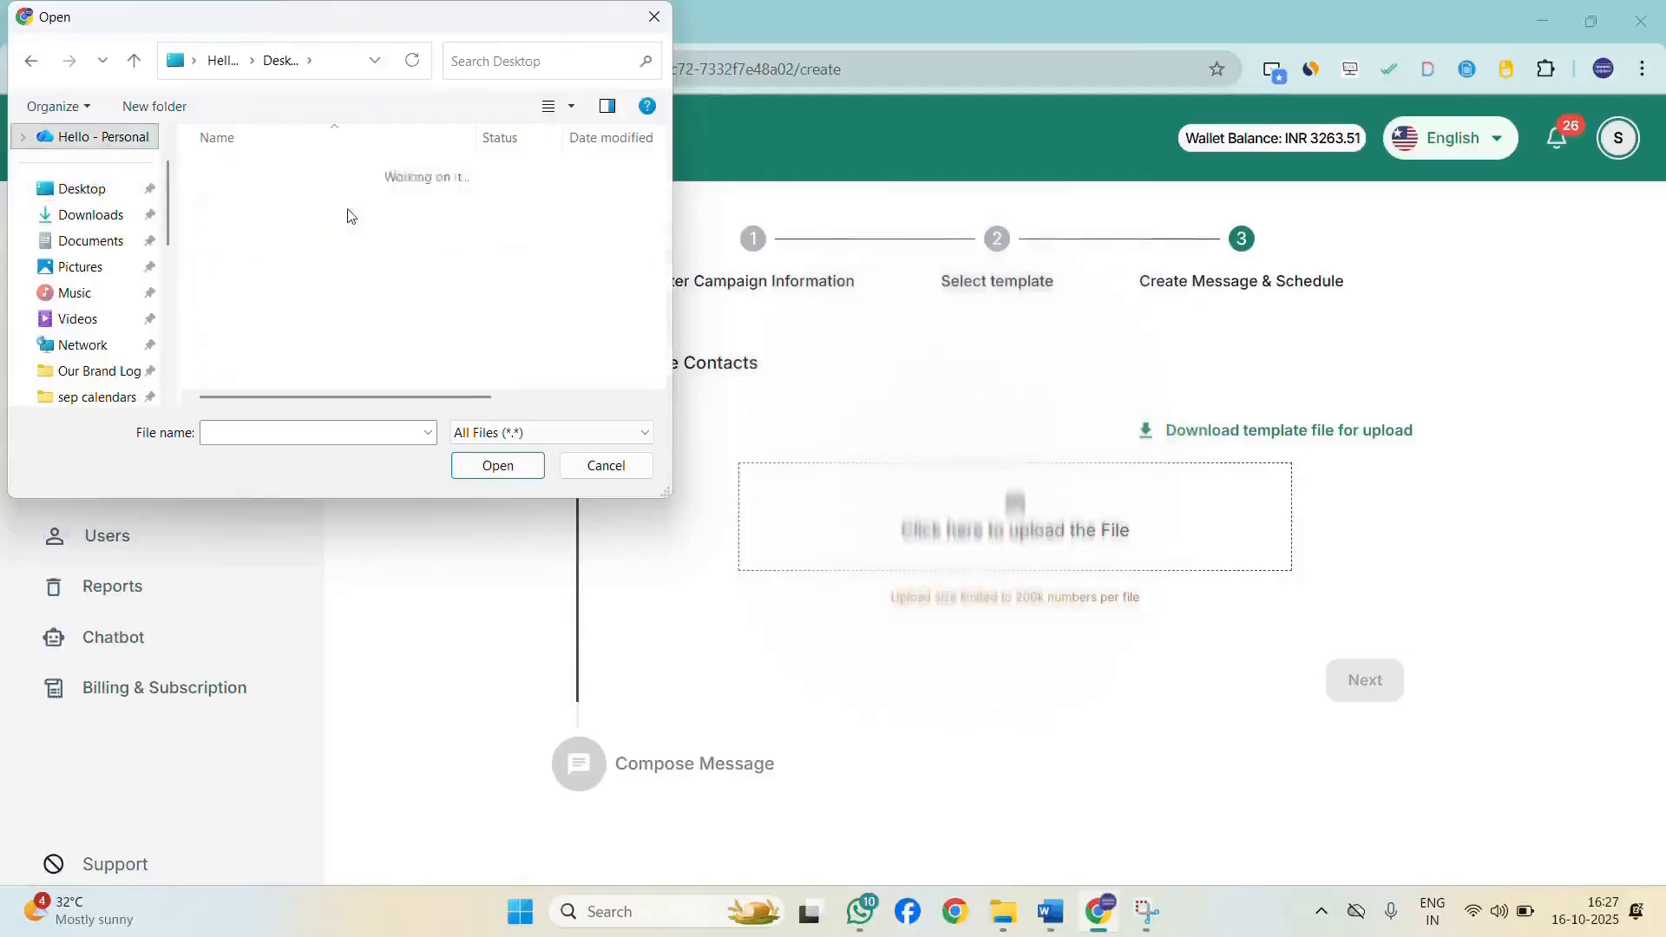
pyautogui.doubleClick(312, 170)
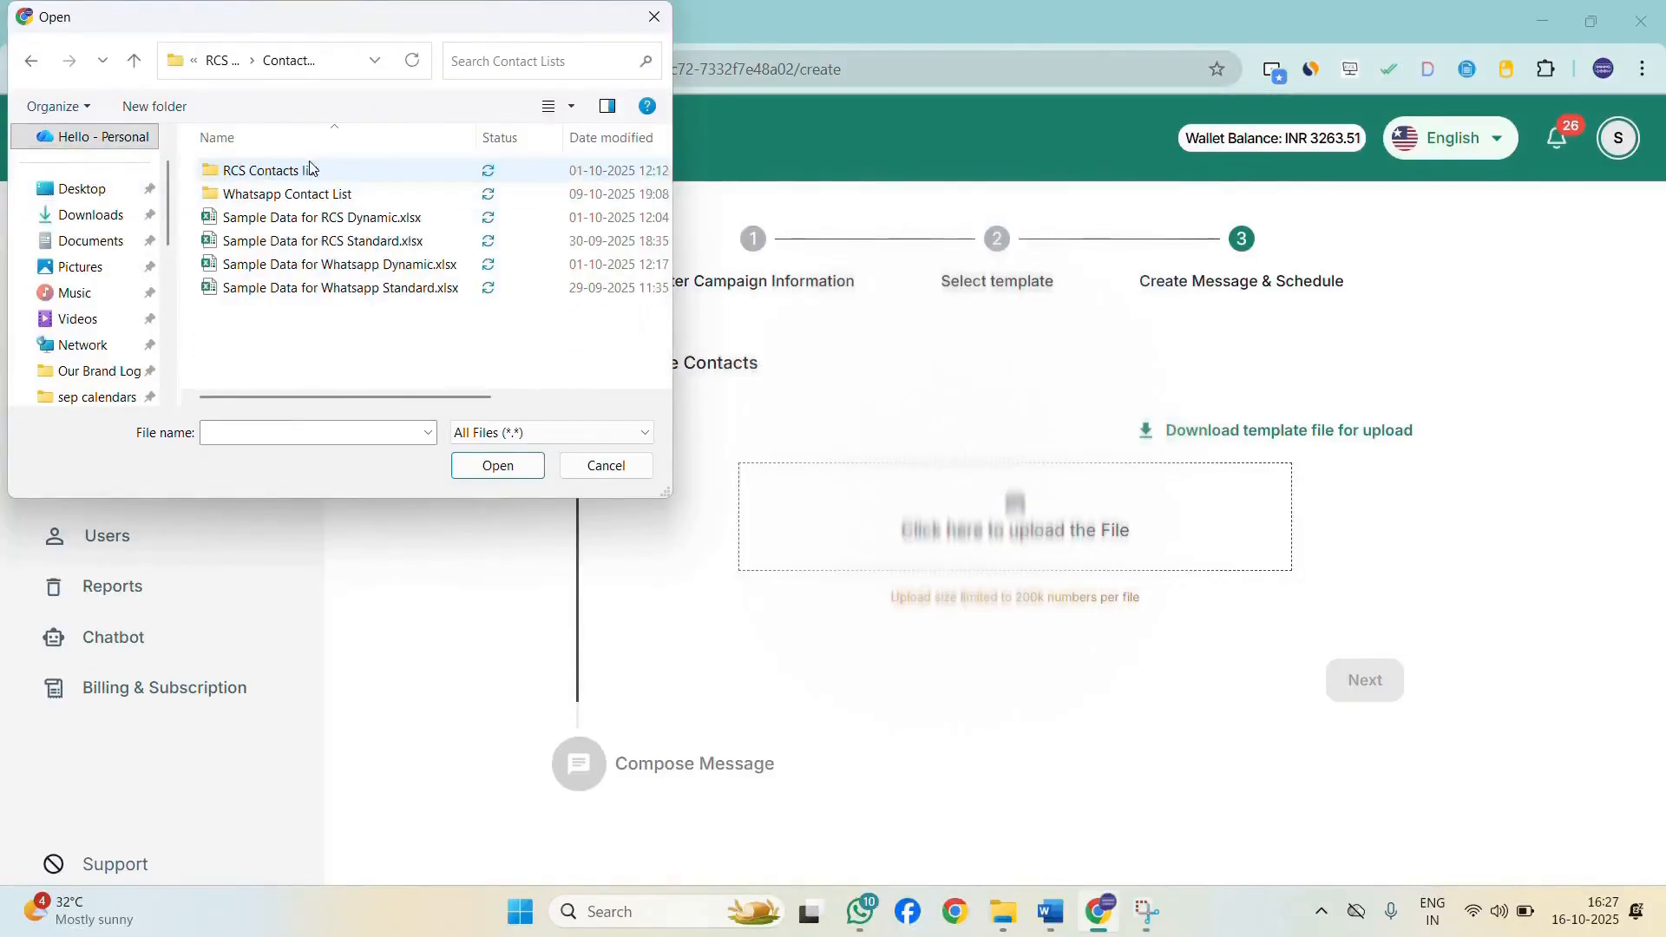
pyautogui.click(313, 174)
pyautogui.doubleClick(315, 193)
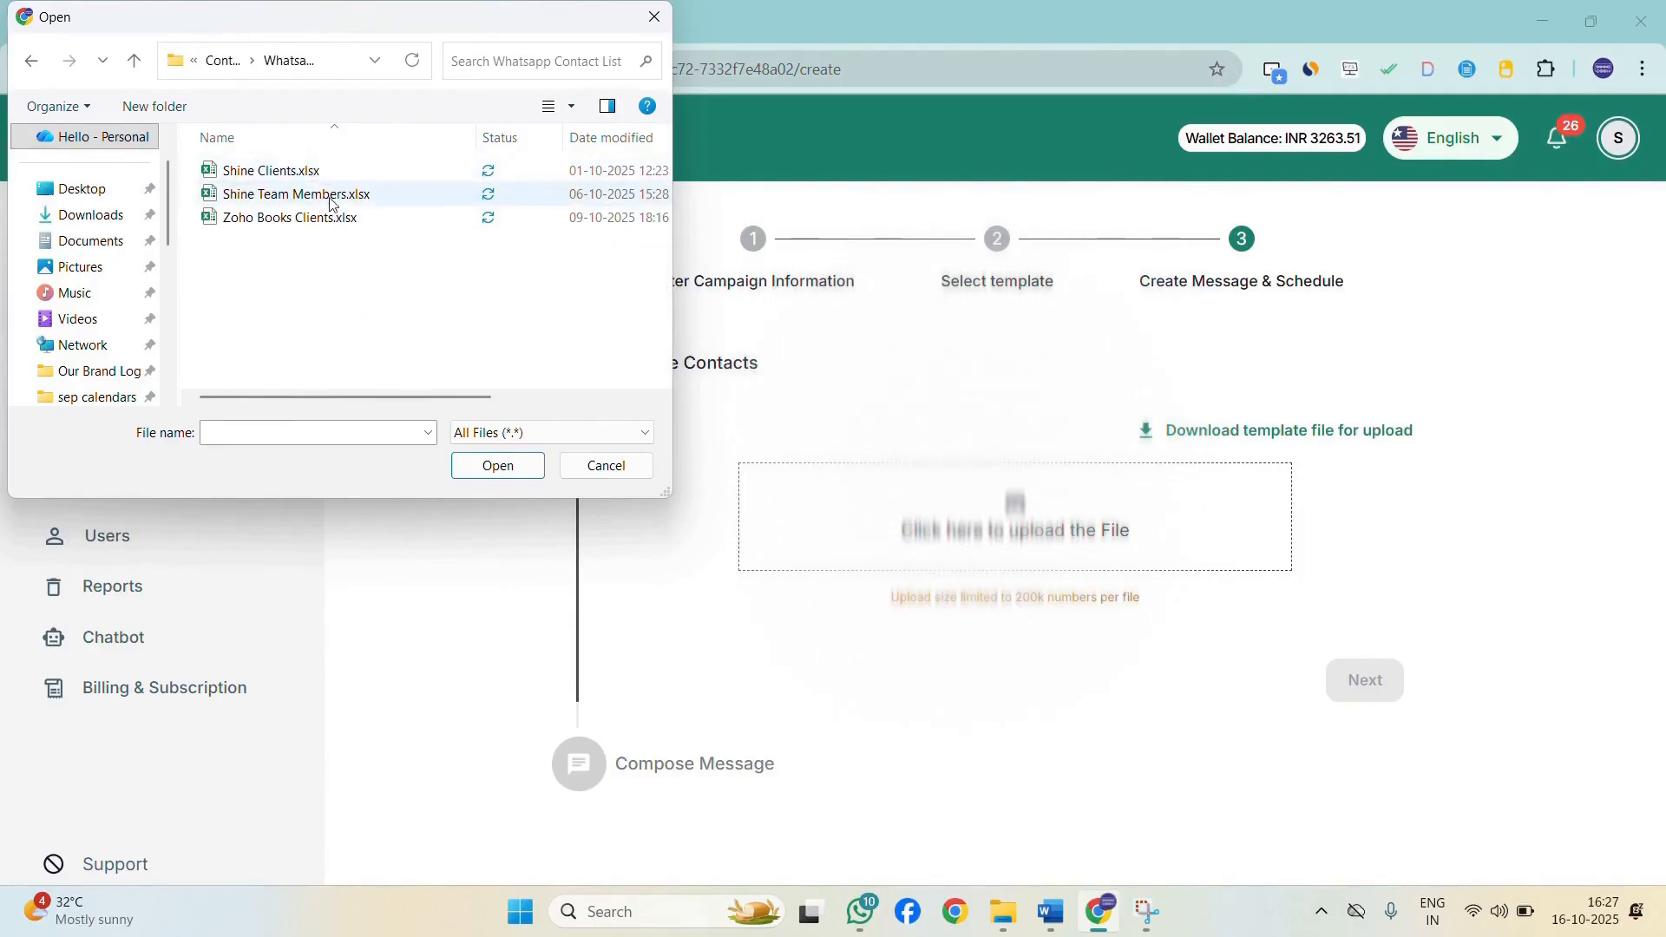
pyautogui.click(329, 196)
pyautogui.click(497, 466)
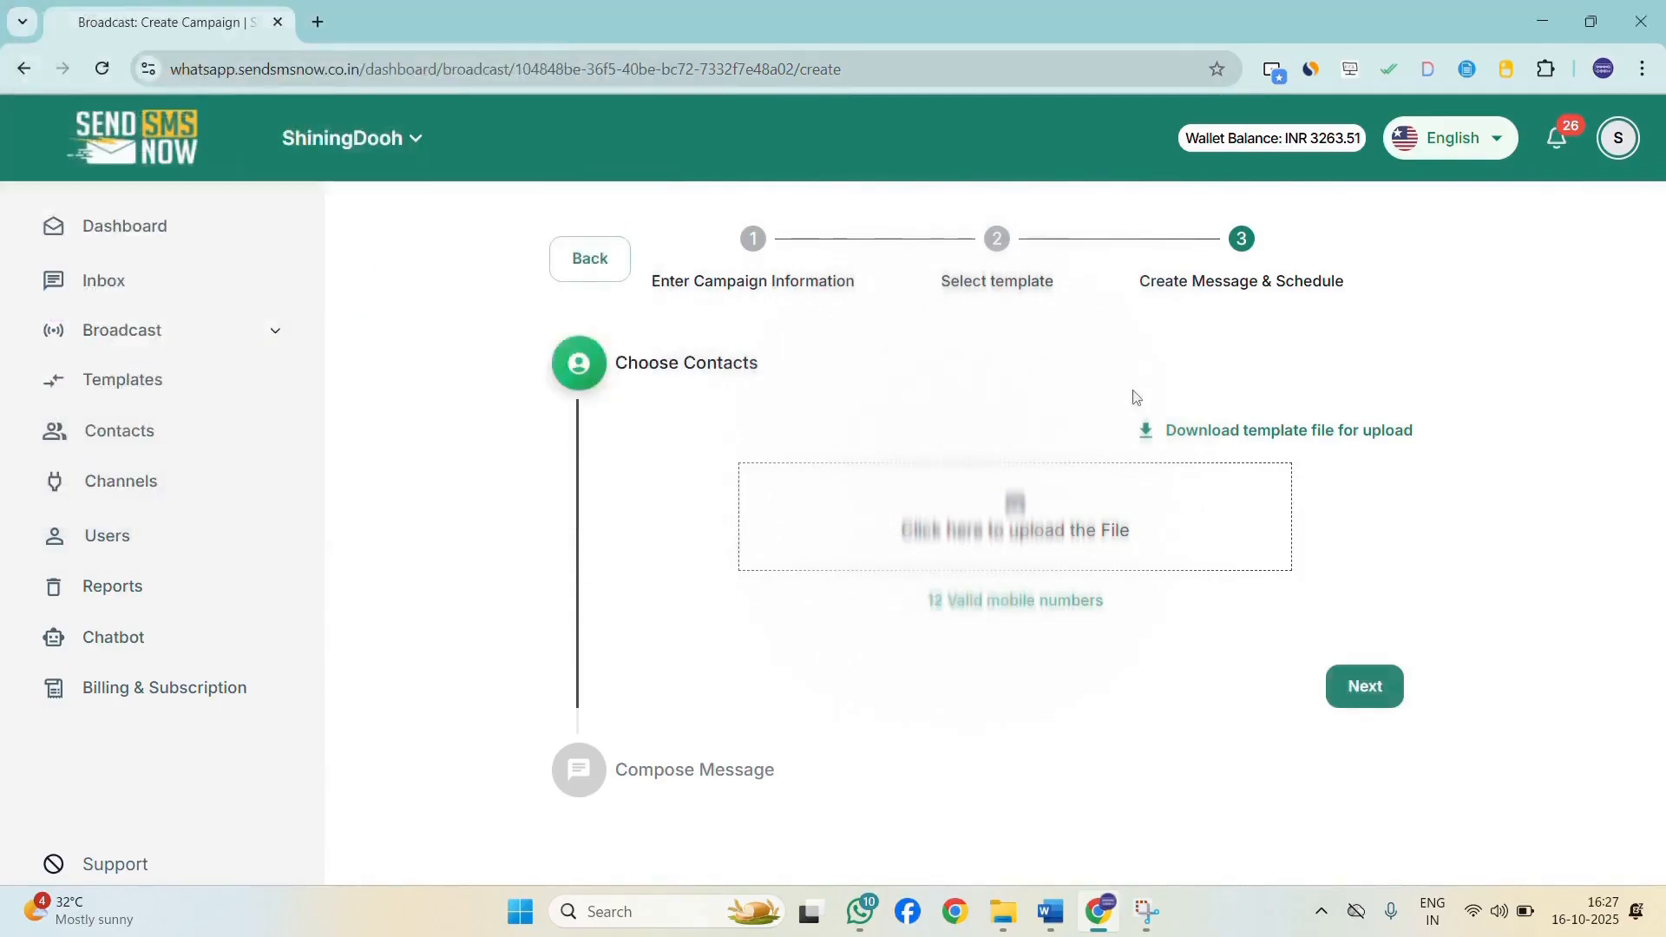
# Proceed to composing the message and upload diwali dd.png from Downloads as the header image.
pyautogui.moveTo(910, 613); pyautogui.dragTo(1199, 604)
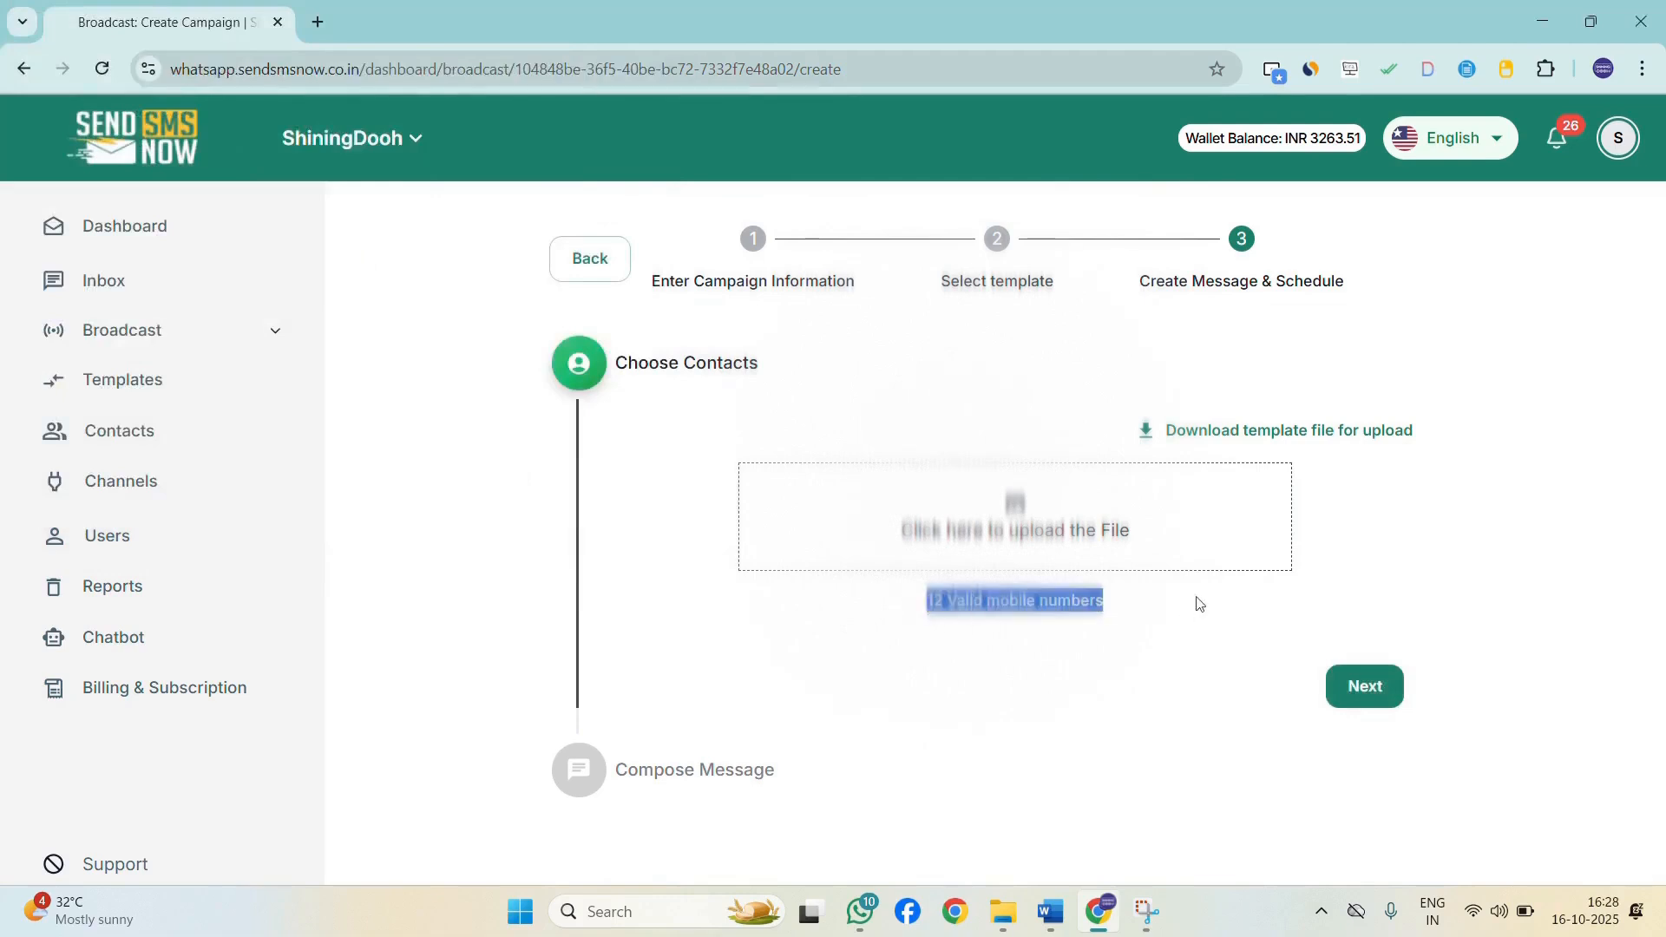
pyautogui.click(1367, 683)
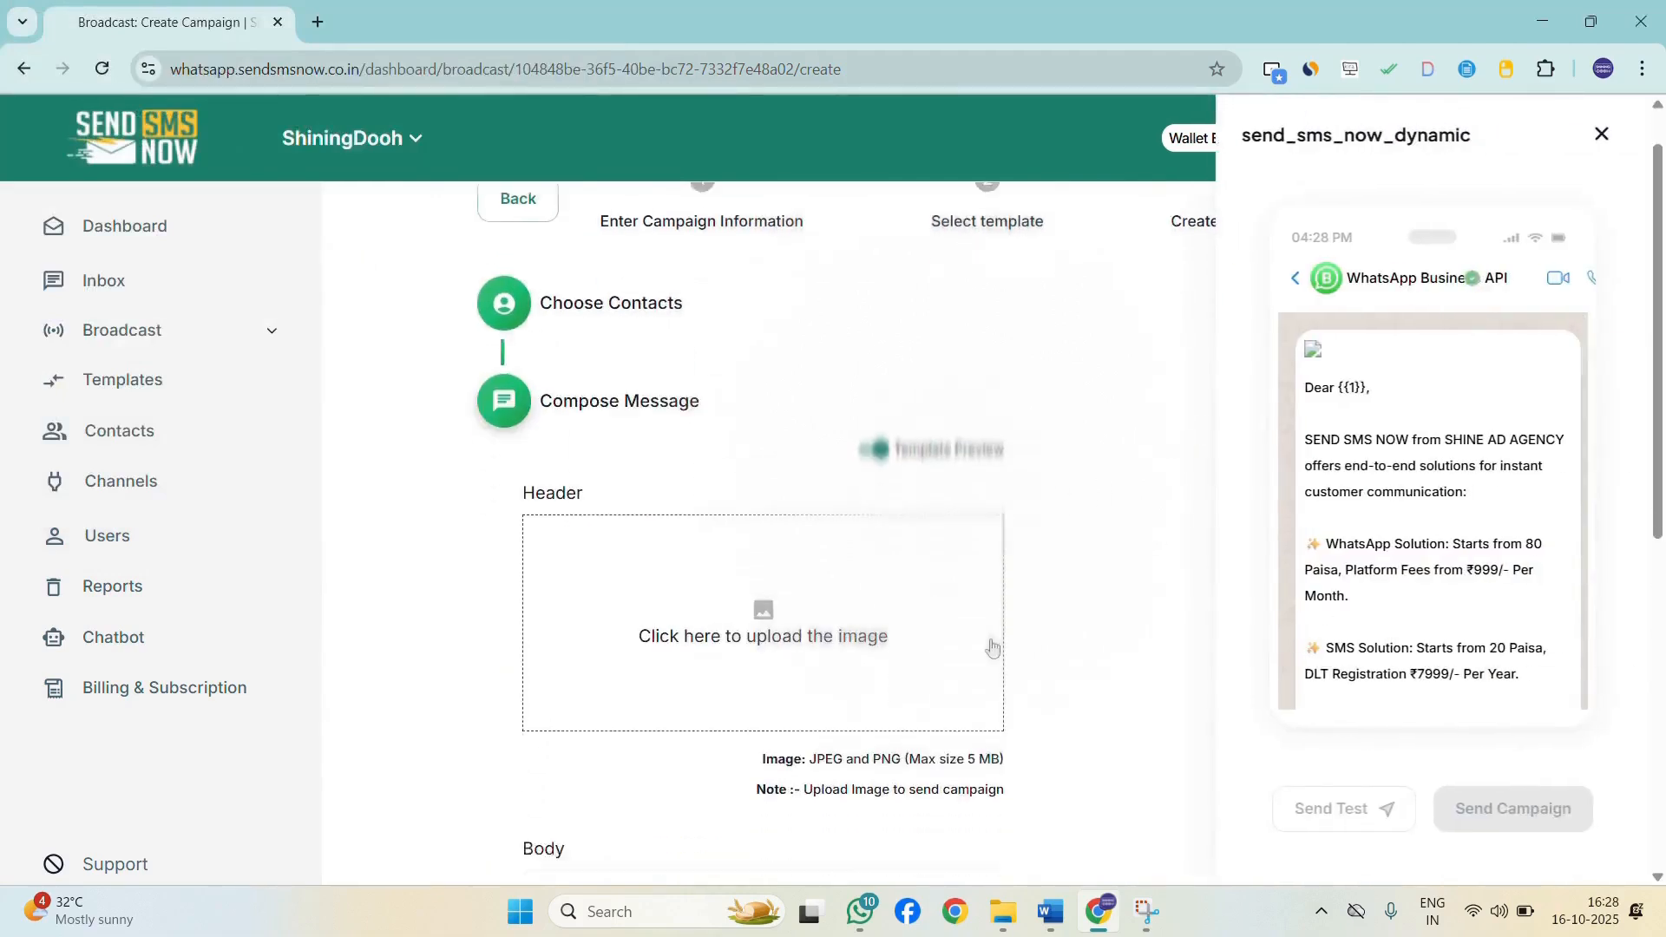
pyautogui.click(751, 538)
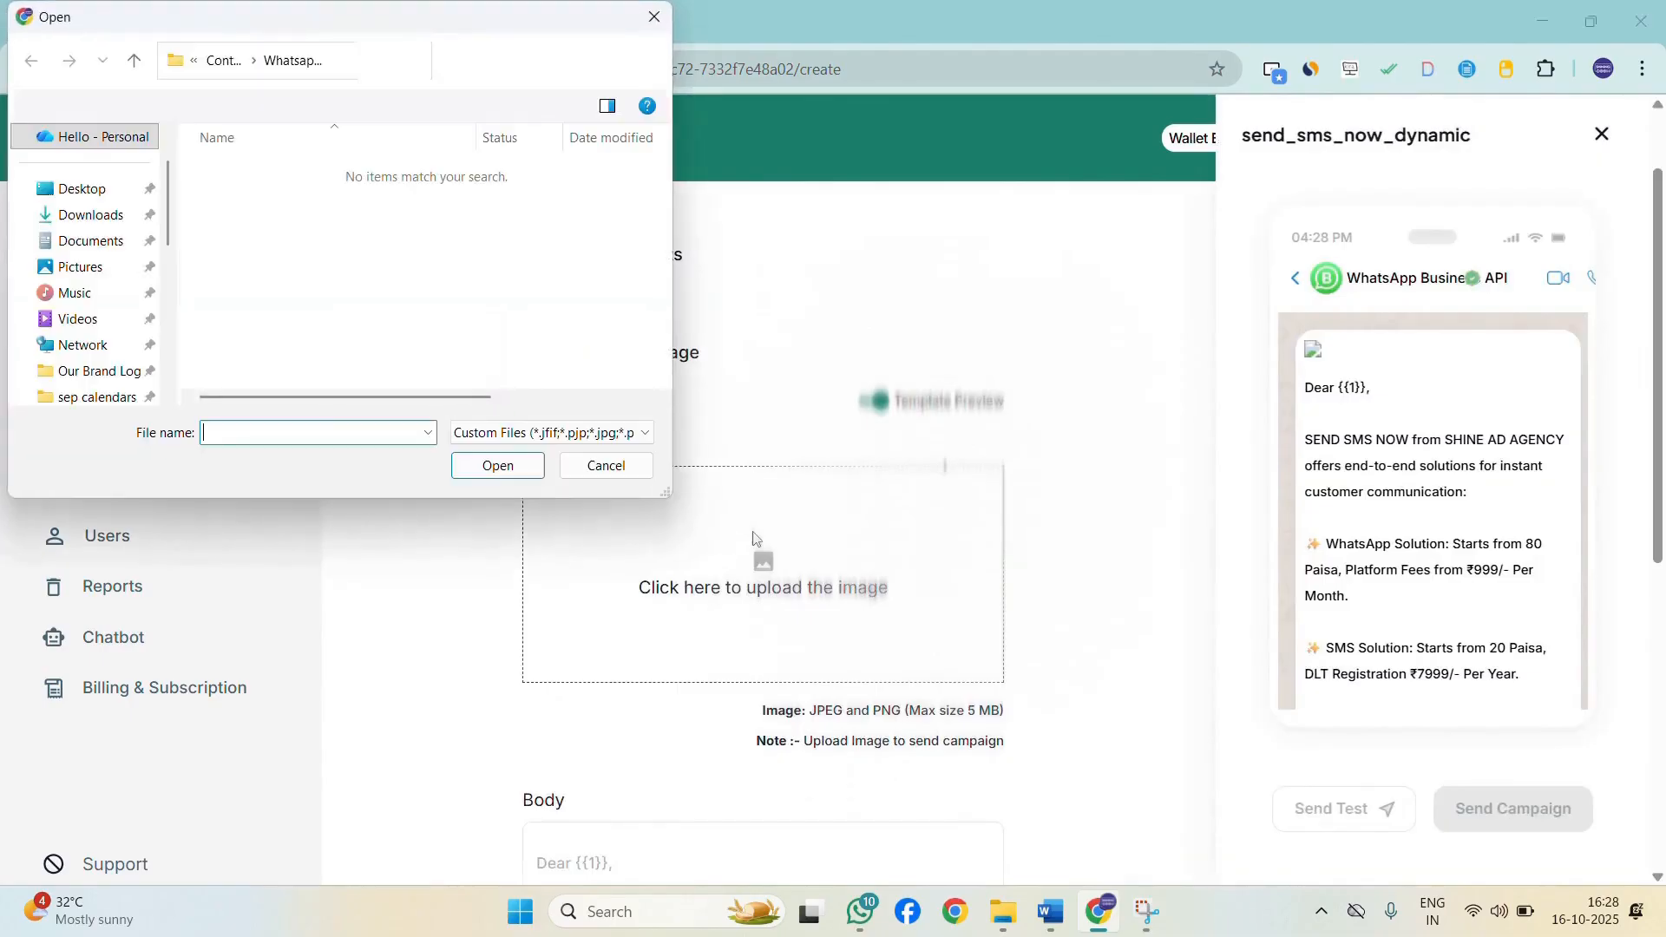
pyautogui.click(95, 215)
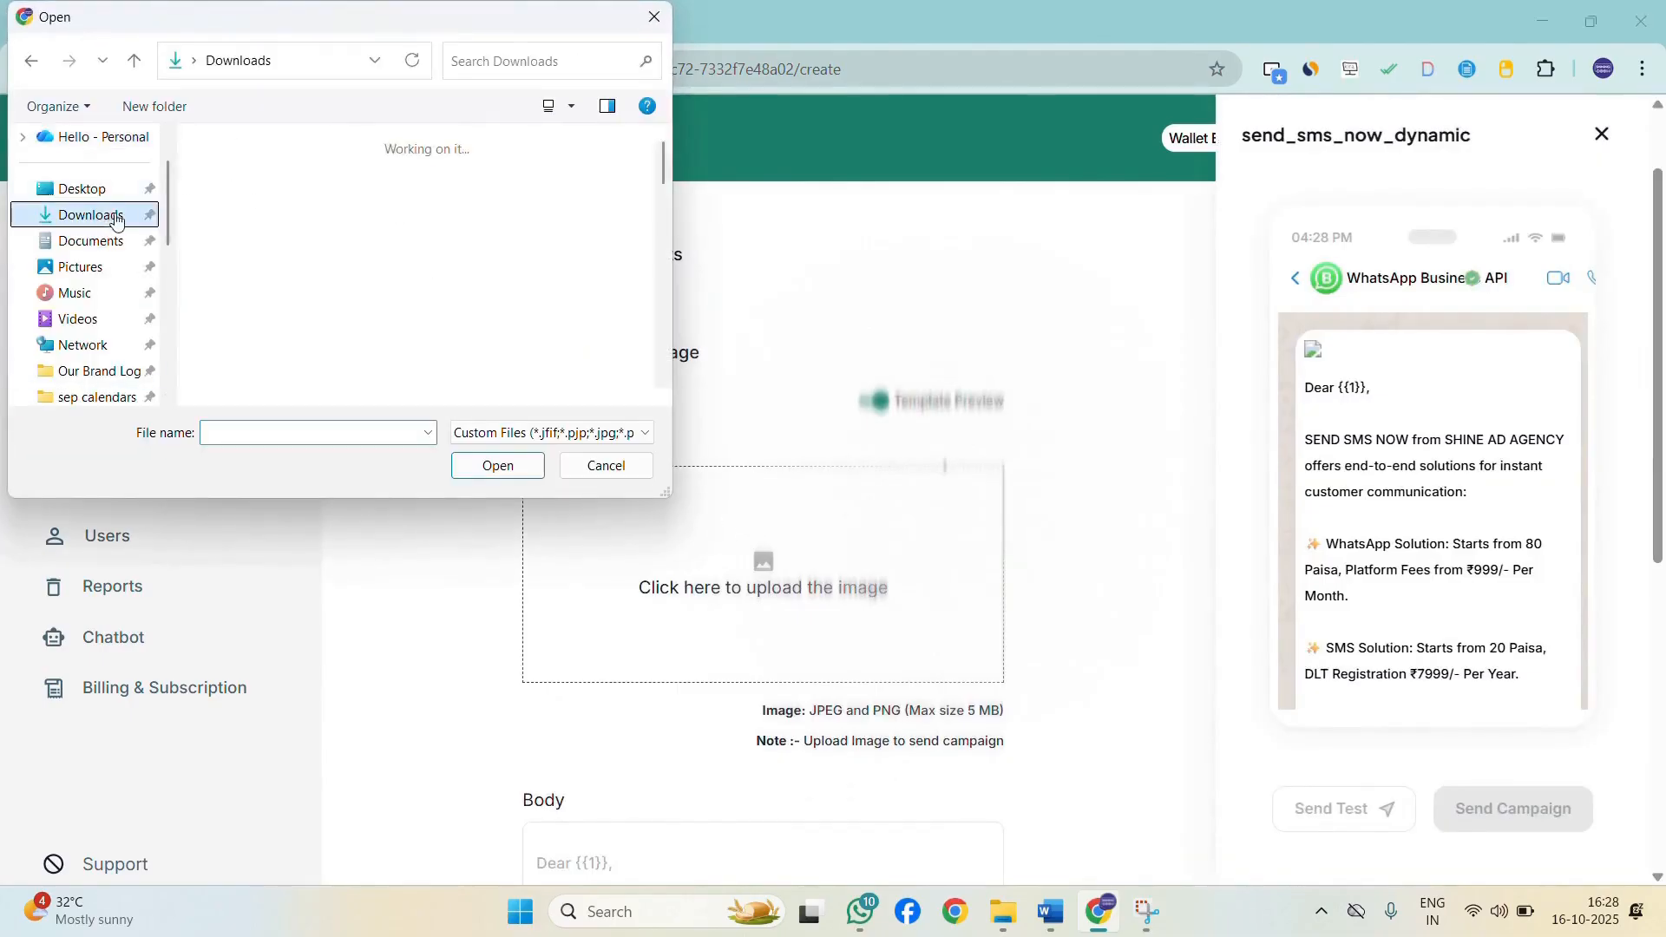
pyautogui.click(429, 212)
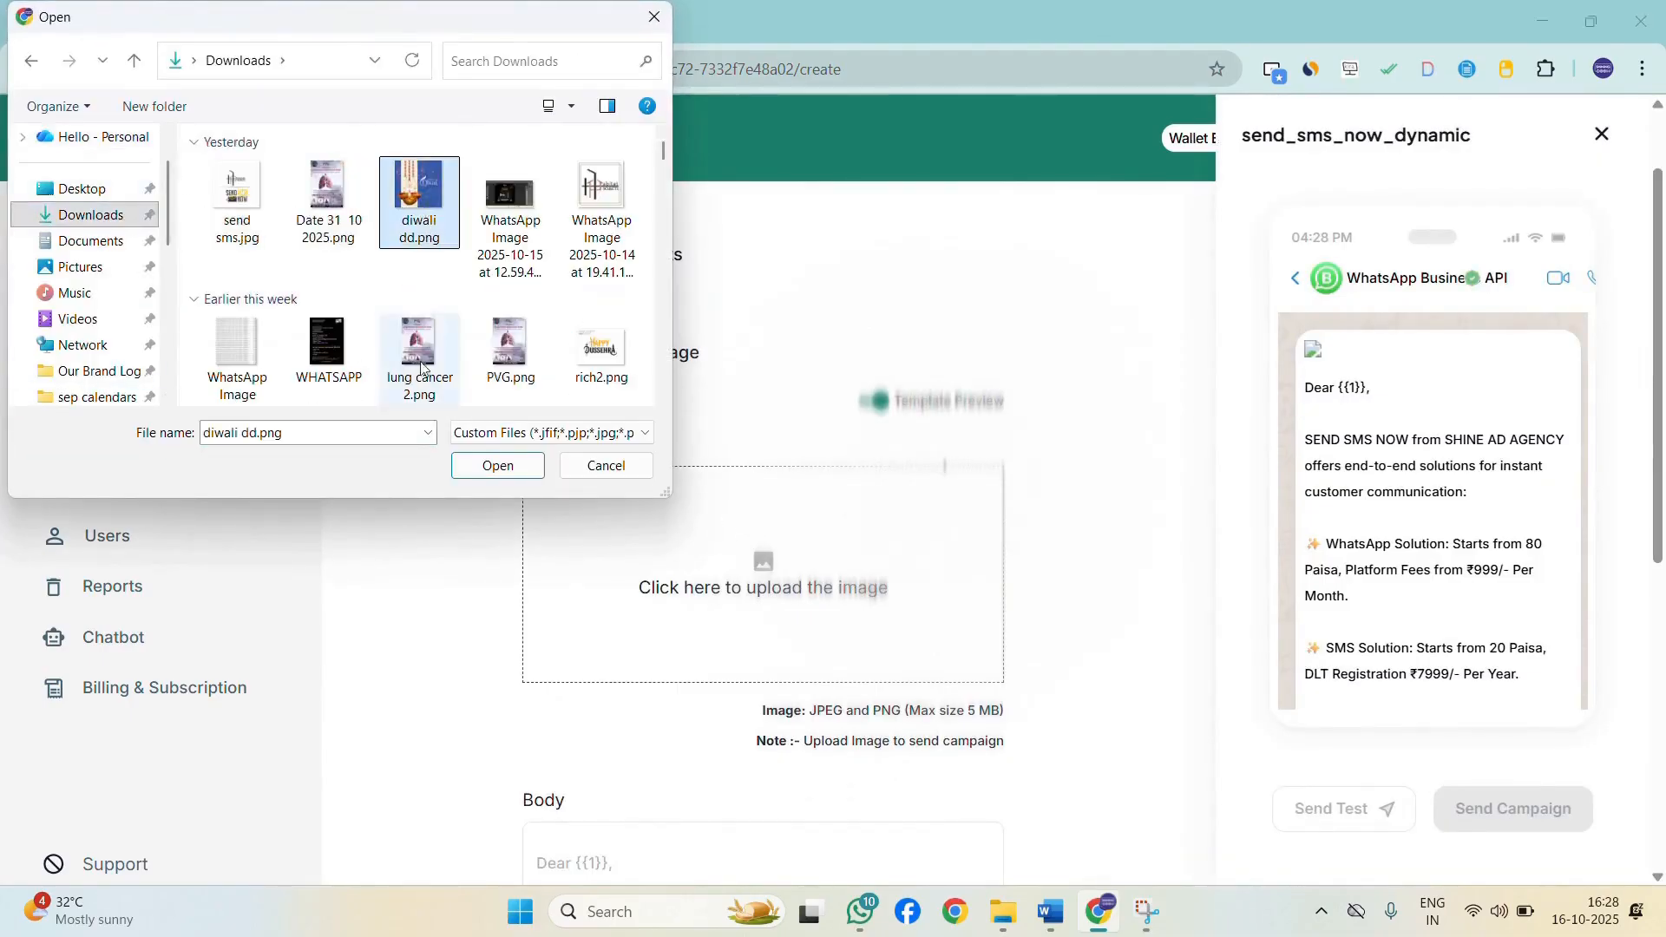
pyautogui.click(501, 468)
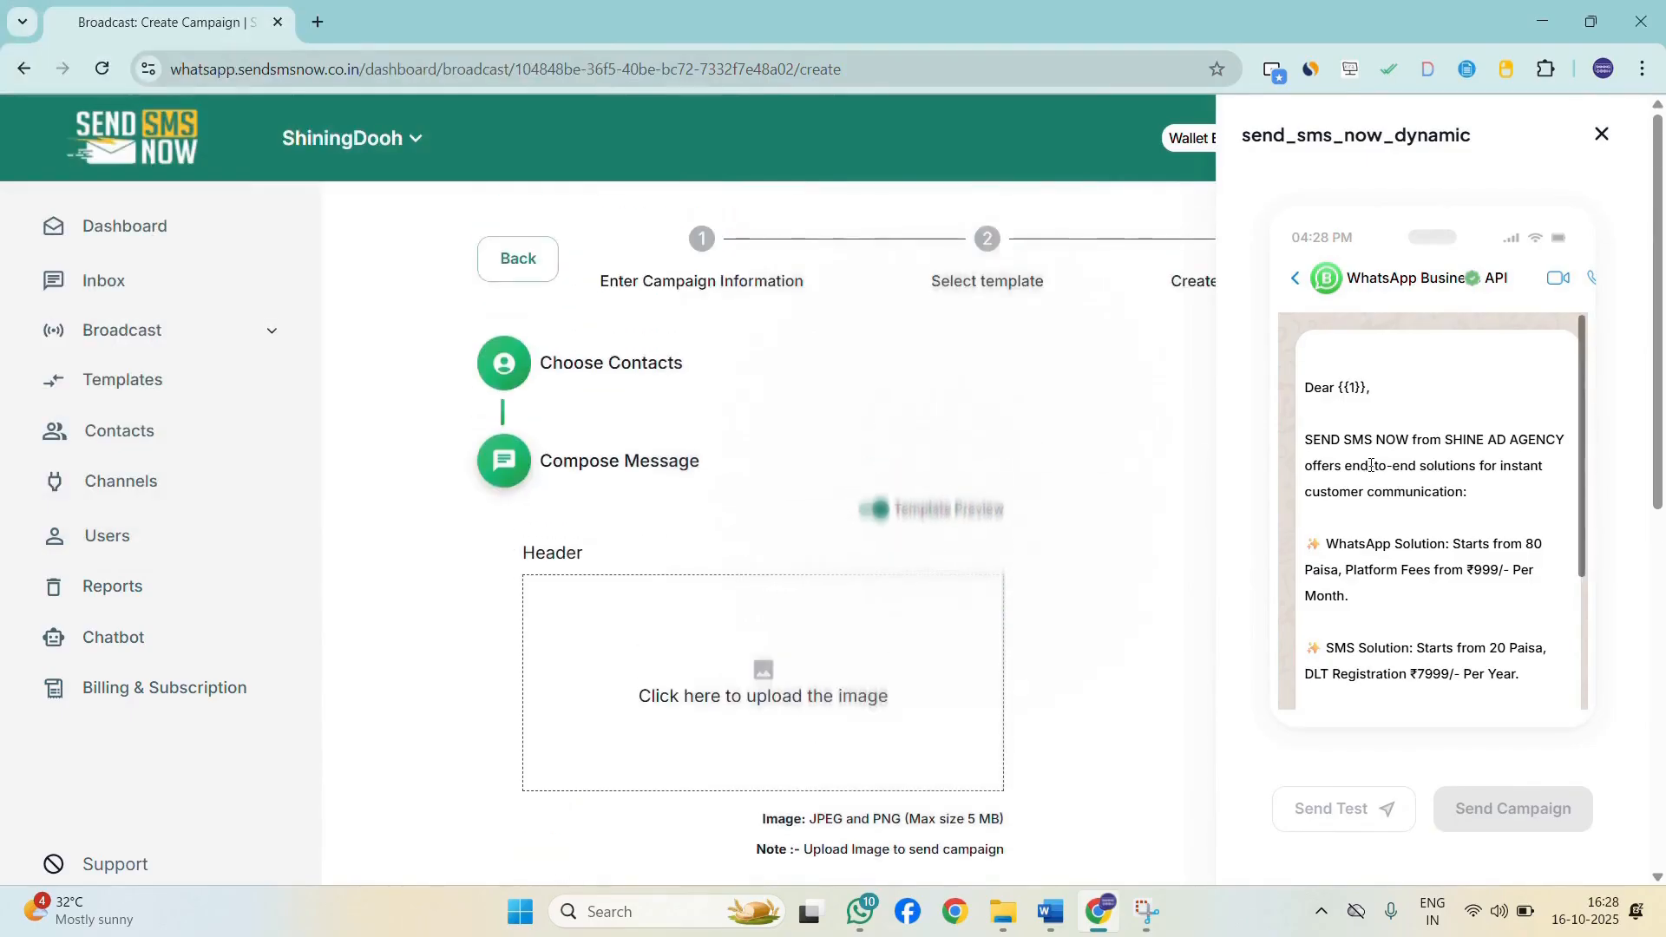
# Map the body's variable 1 to the Name column of the contact list.
pyautogui.scroll(-10, 1399, 482)
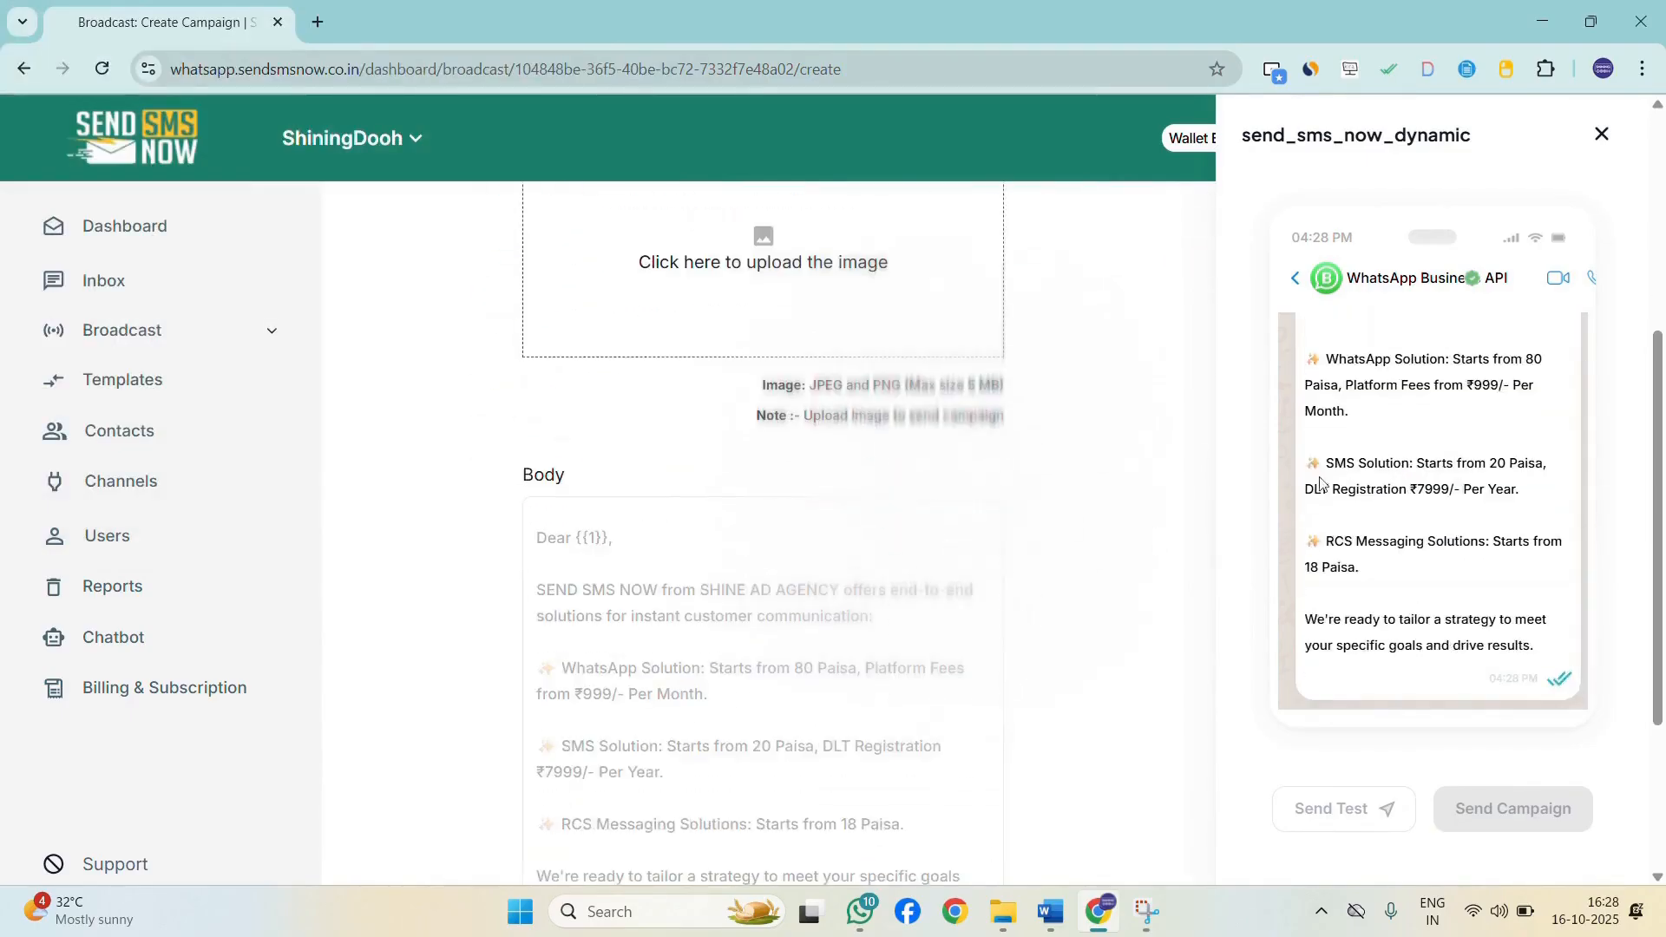
pyautogui.scroll(3, 1388, 430)
pyautogui.scroll(-3, 837, 483)
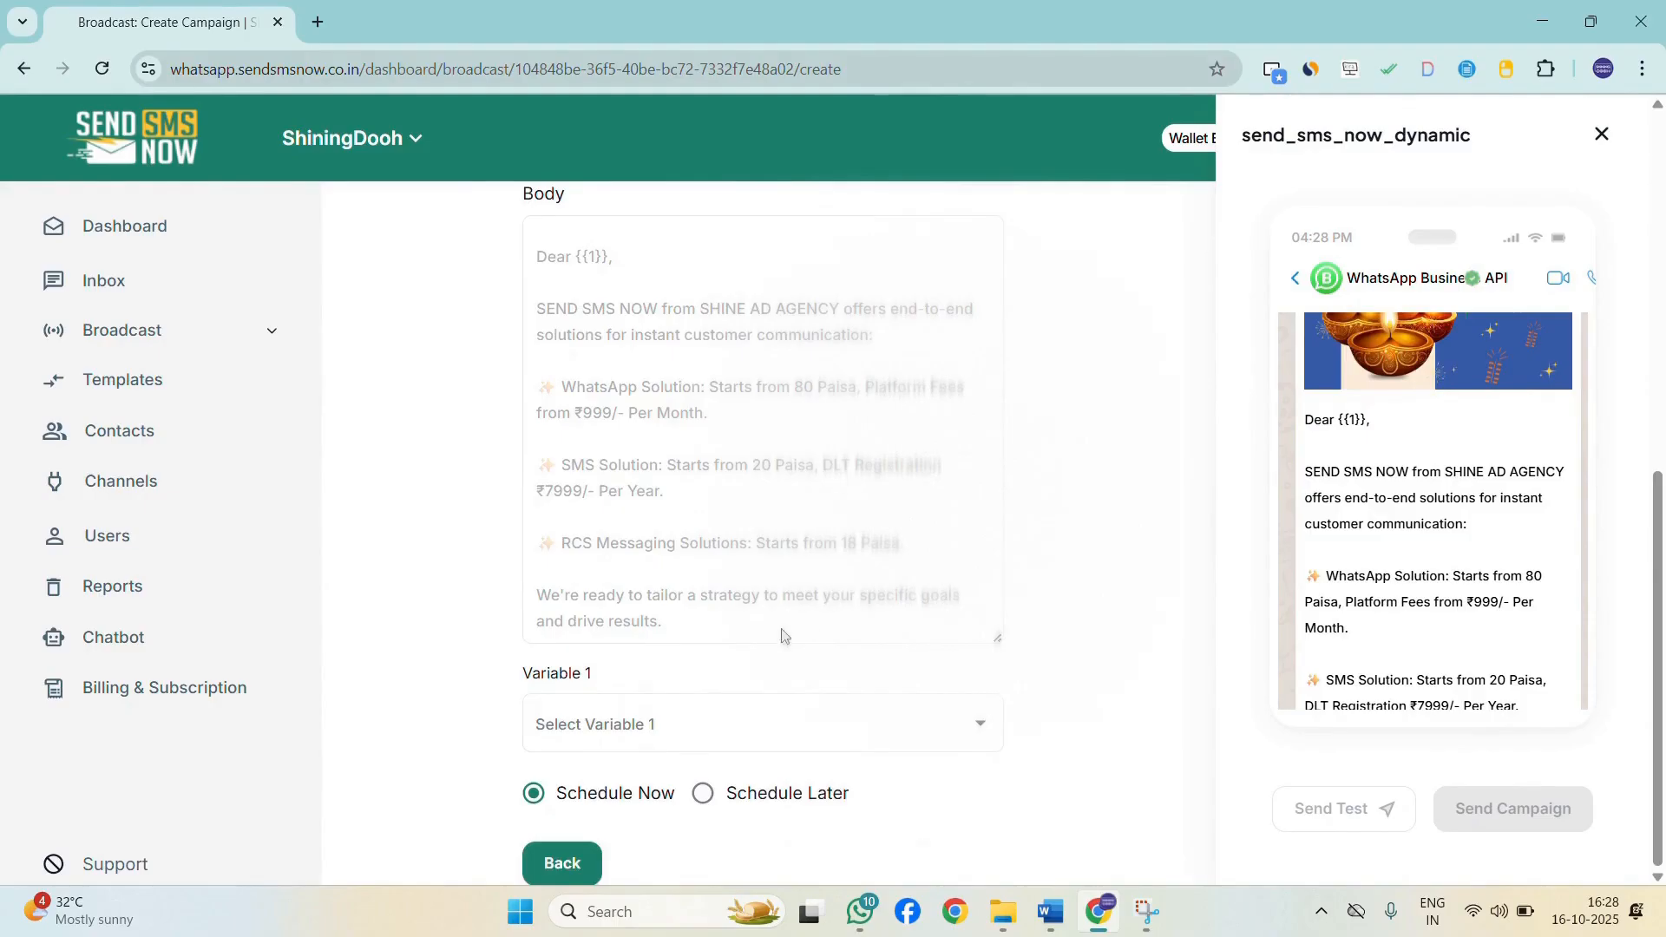
pyautogui.click(847, 728)
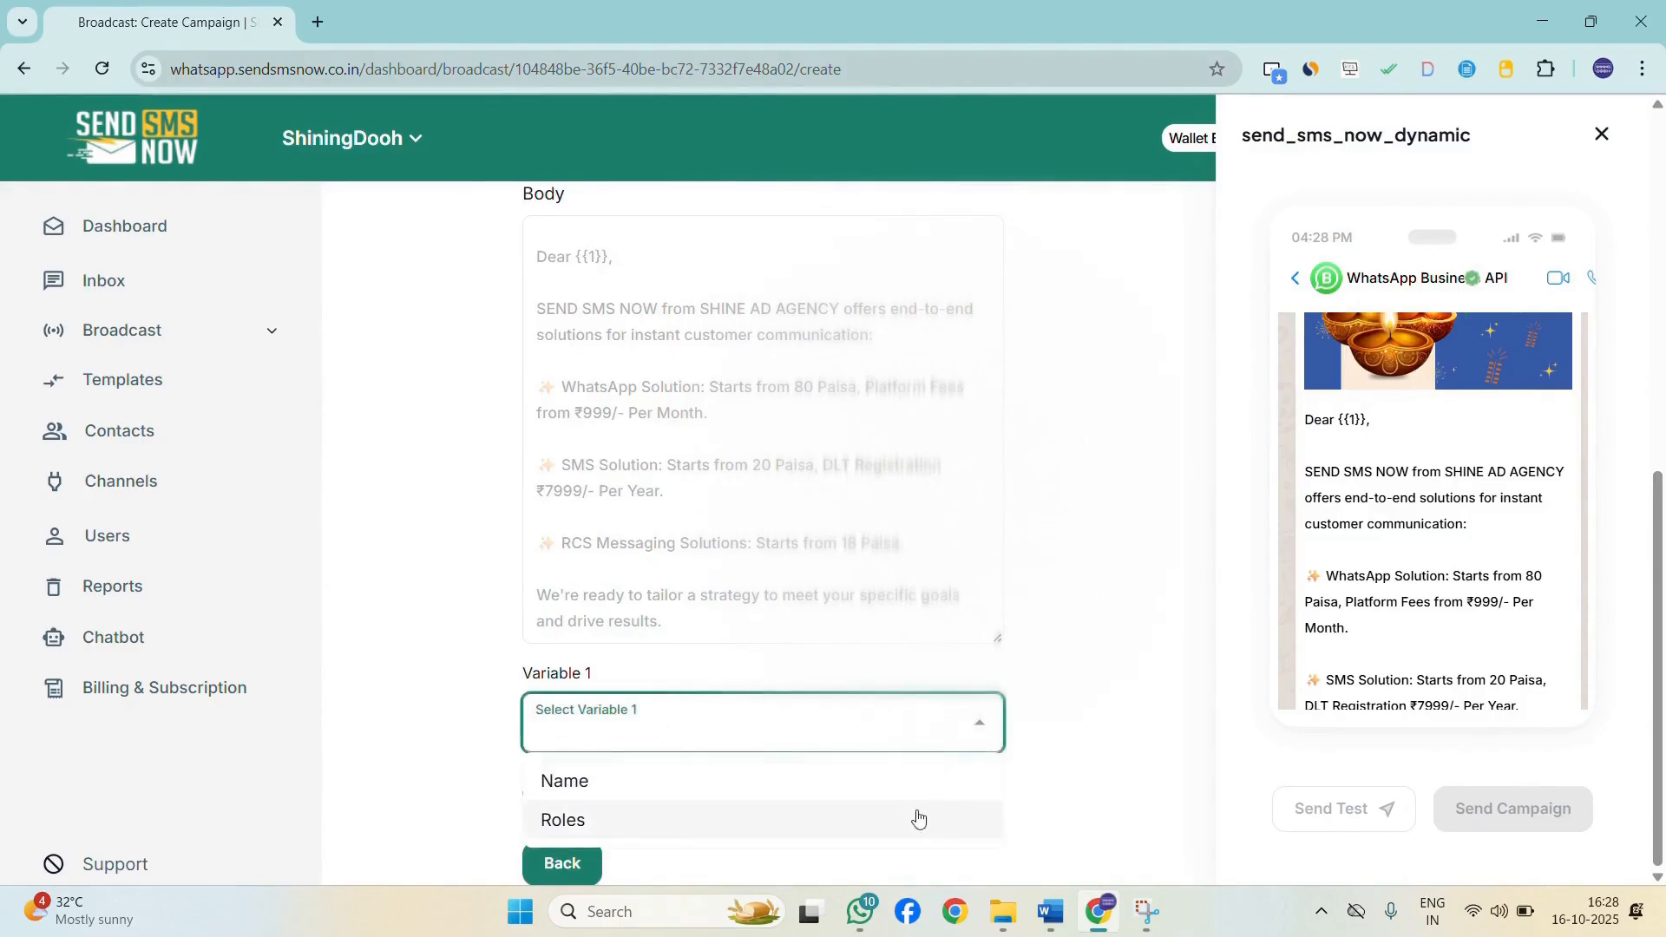
pyautogui.click(697, 783)
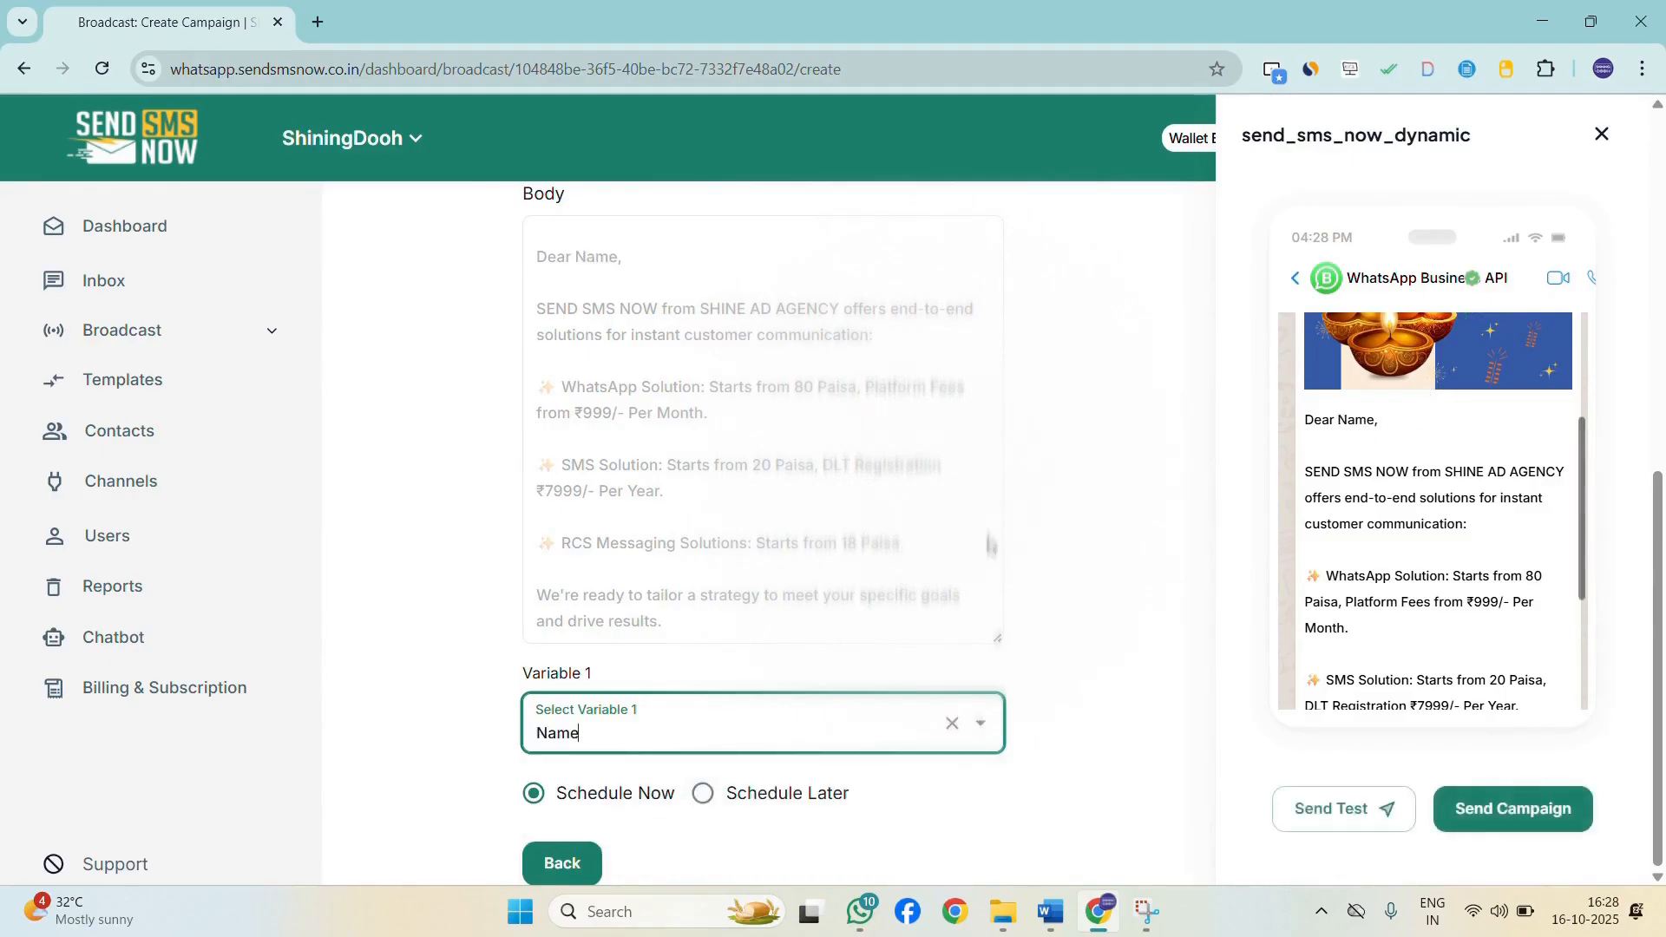
# Review the campaign message and its phone preview from top to bottom.
pyautogui.scroll(3, 669, 562)
pyautogui.scroll(-3, 1115, 542)
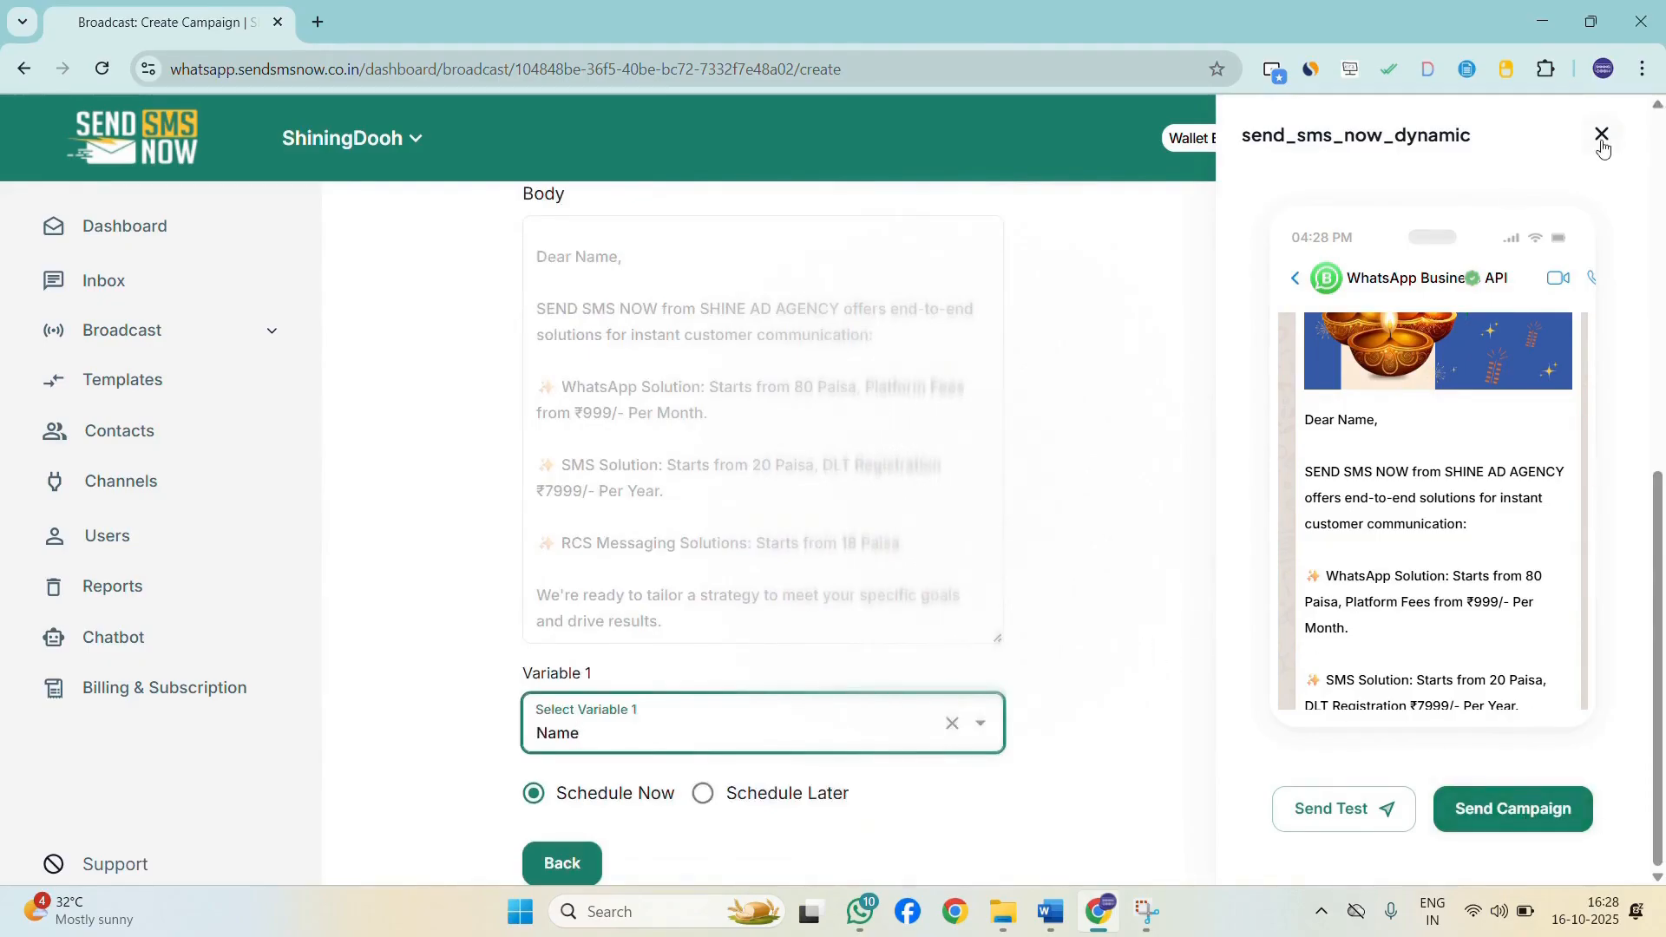
pyautogui.scroll(4, 721, 400)
pyautogui.scroll(2, 1437, 518)
pyautogui.scroll(-4, 1437, 519)
pyautogui.scroll(2, 1437, 518)
pyautogui.scroll(2, 1437, 519)
pyautogui.scroll(-4, 1437, 519)
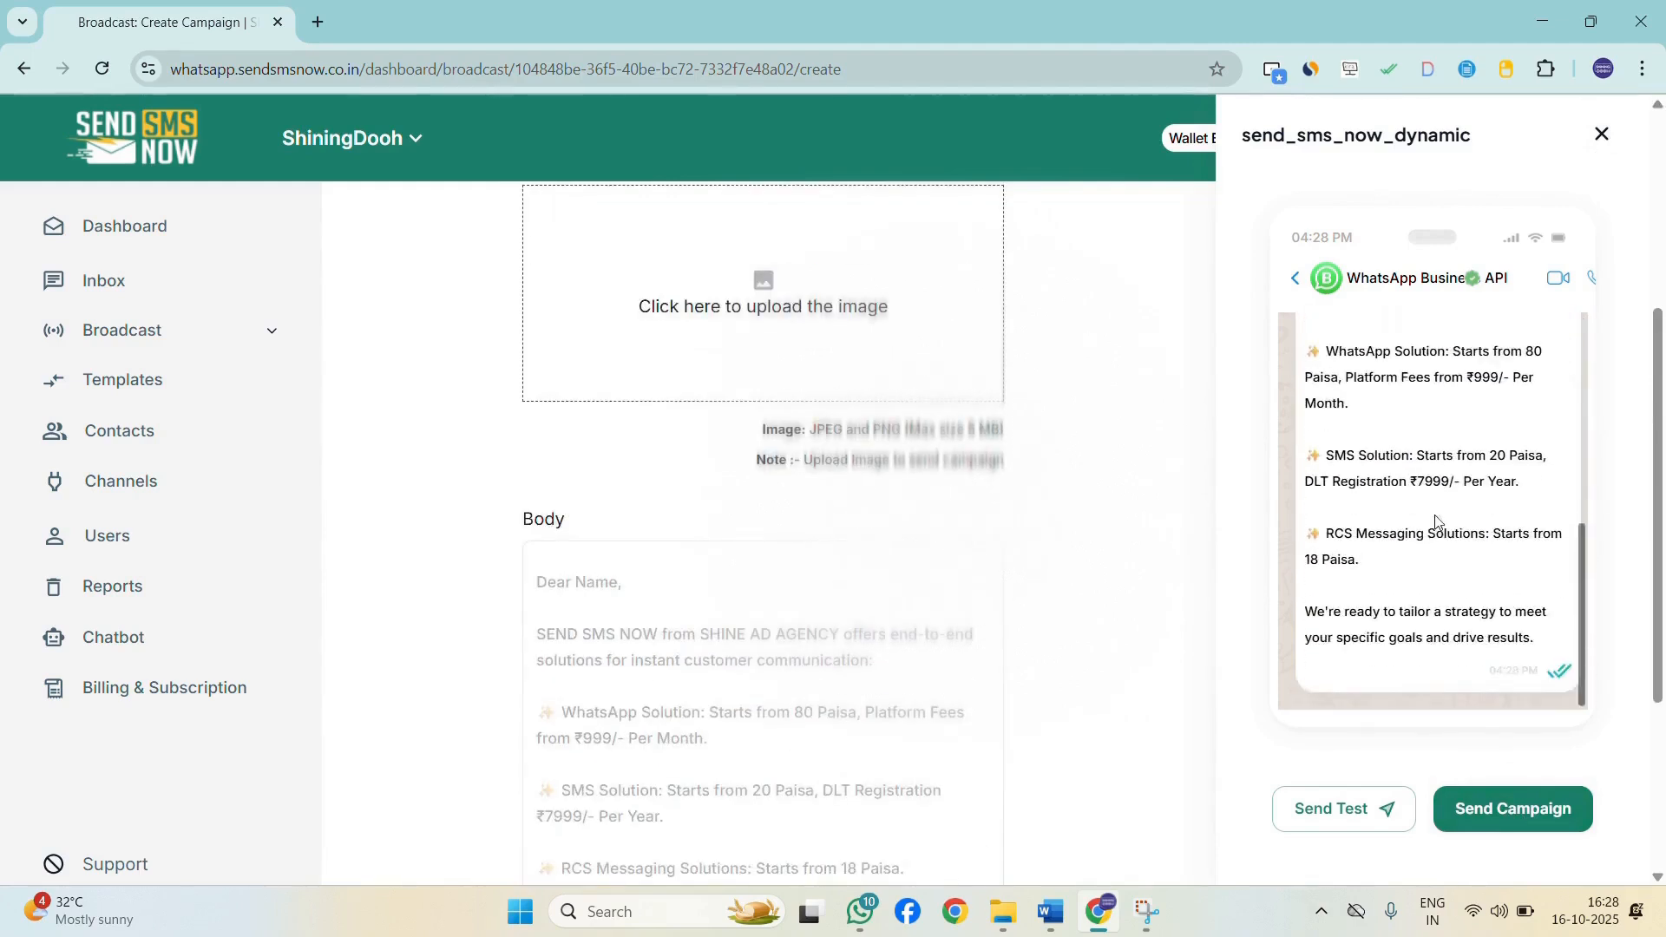
pyautogui.scroll(4, 1437, 520)
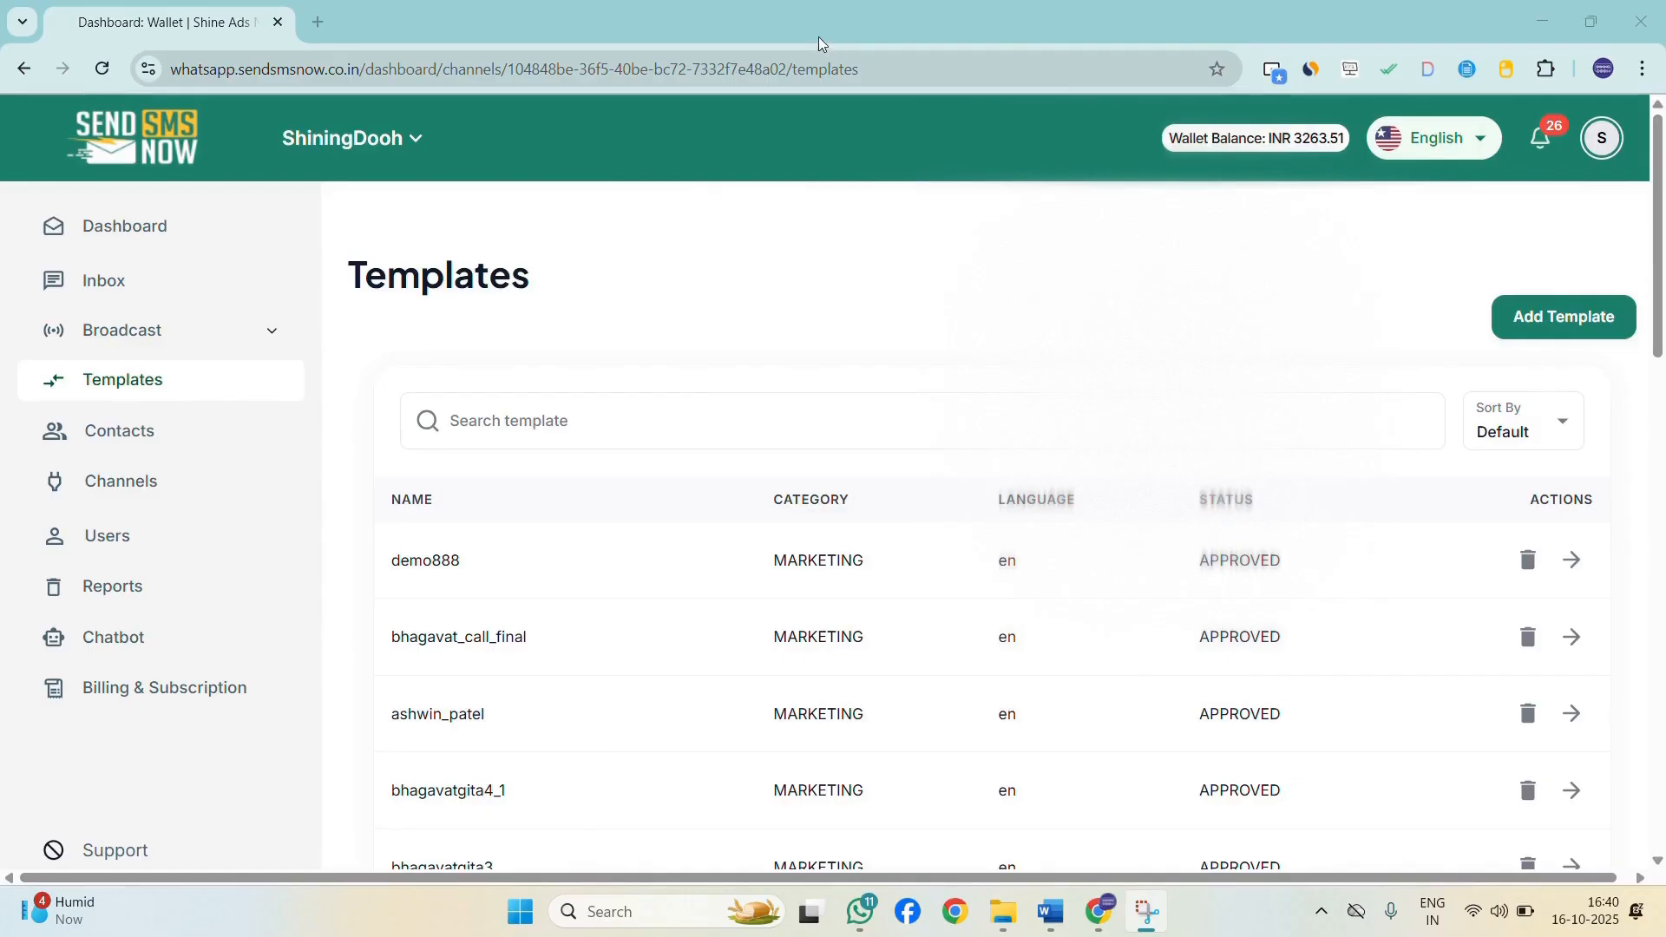
# Browse the templates list and preview the bhagavat_call_final template.
pyautogui.scroll(-5, 639, 361)
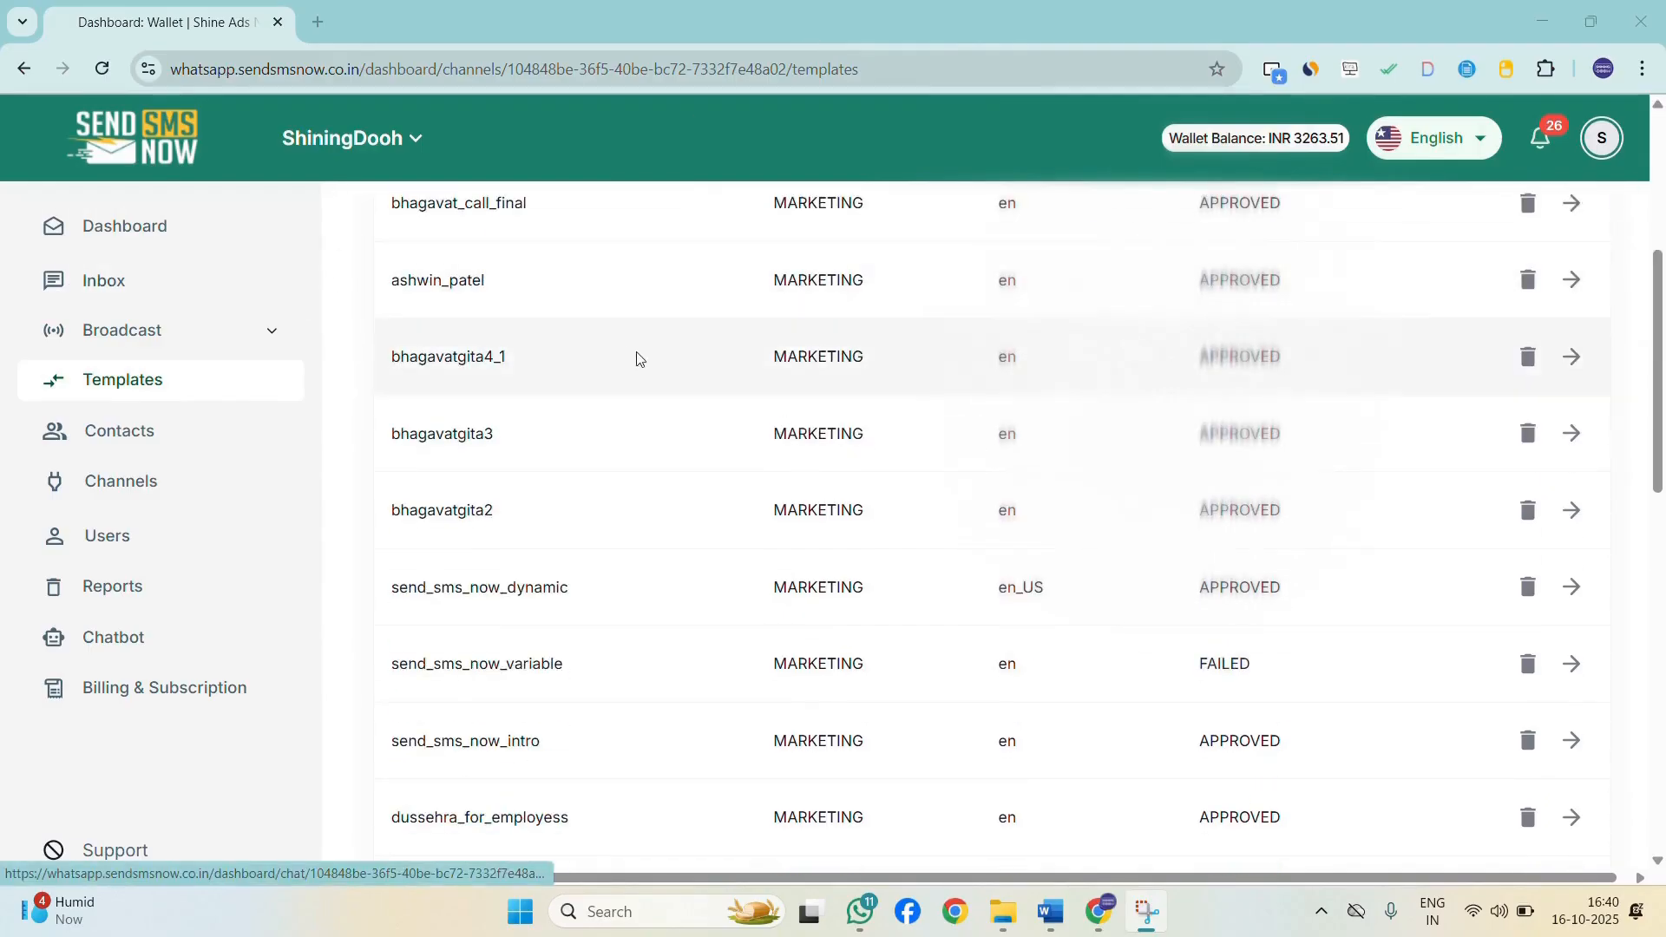
pyautogui.scroll(3, 978, 395)
pyautogui.scroll(-3, 1078, 428)
pyautogui.scroll(3, 949, 413)
pyautogui.scroll(1, 1565, 439)
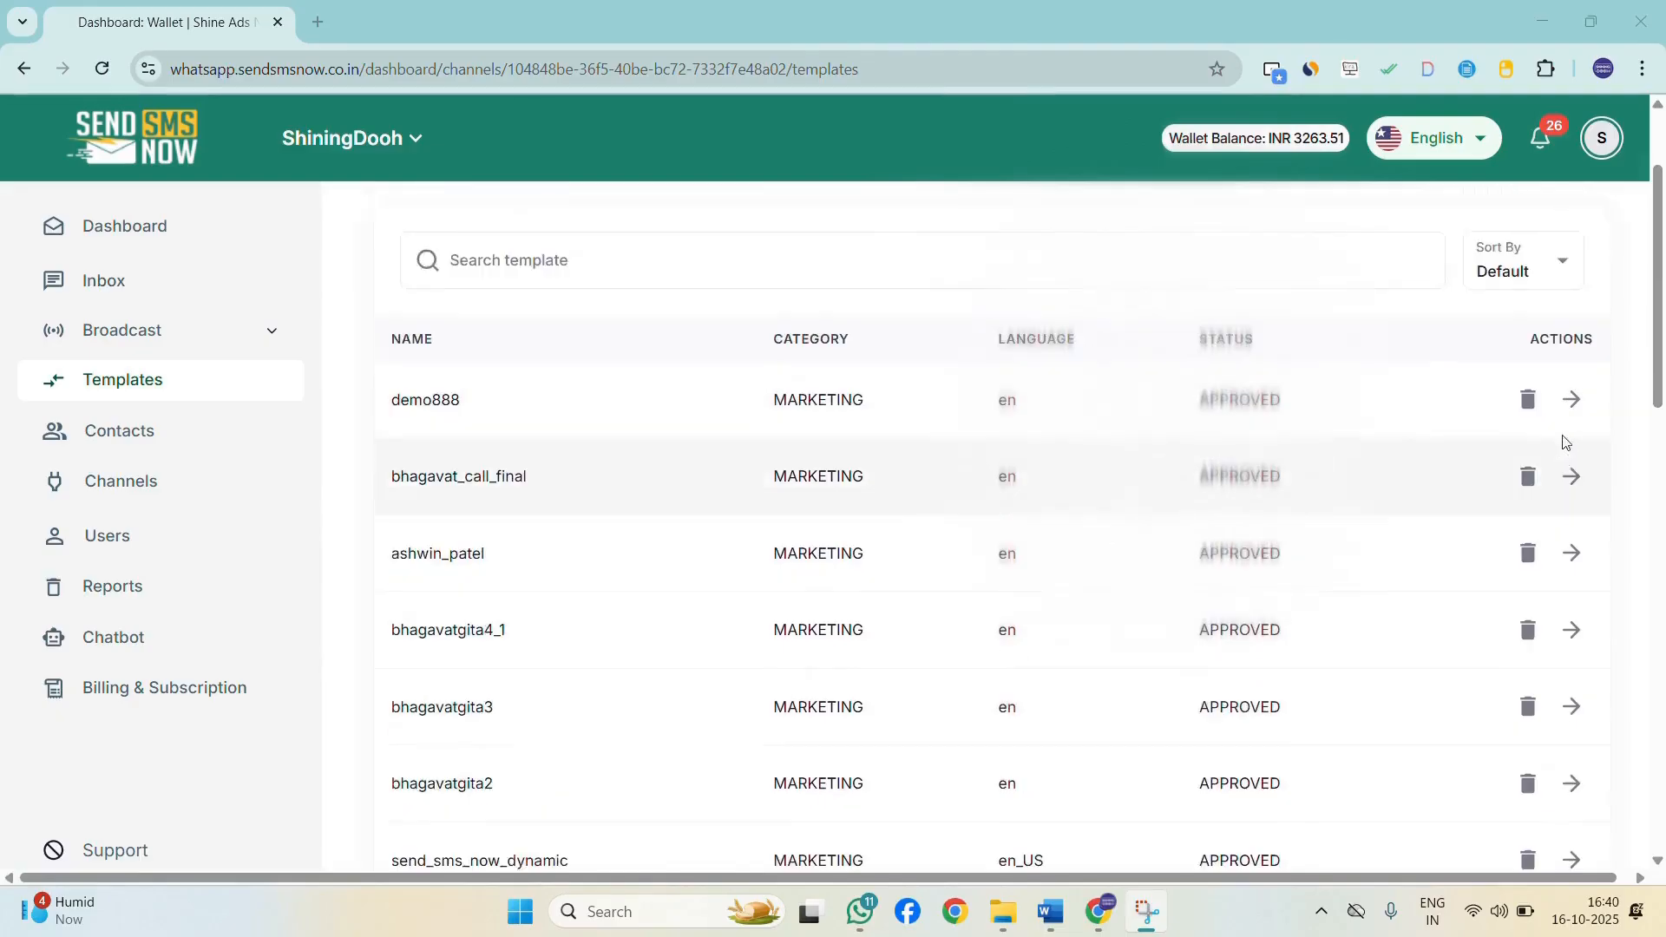
pyautogui.click(1571, 531)
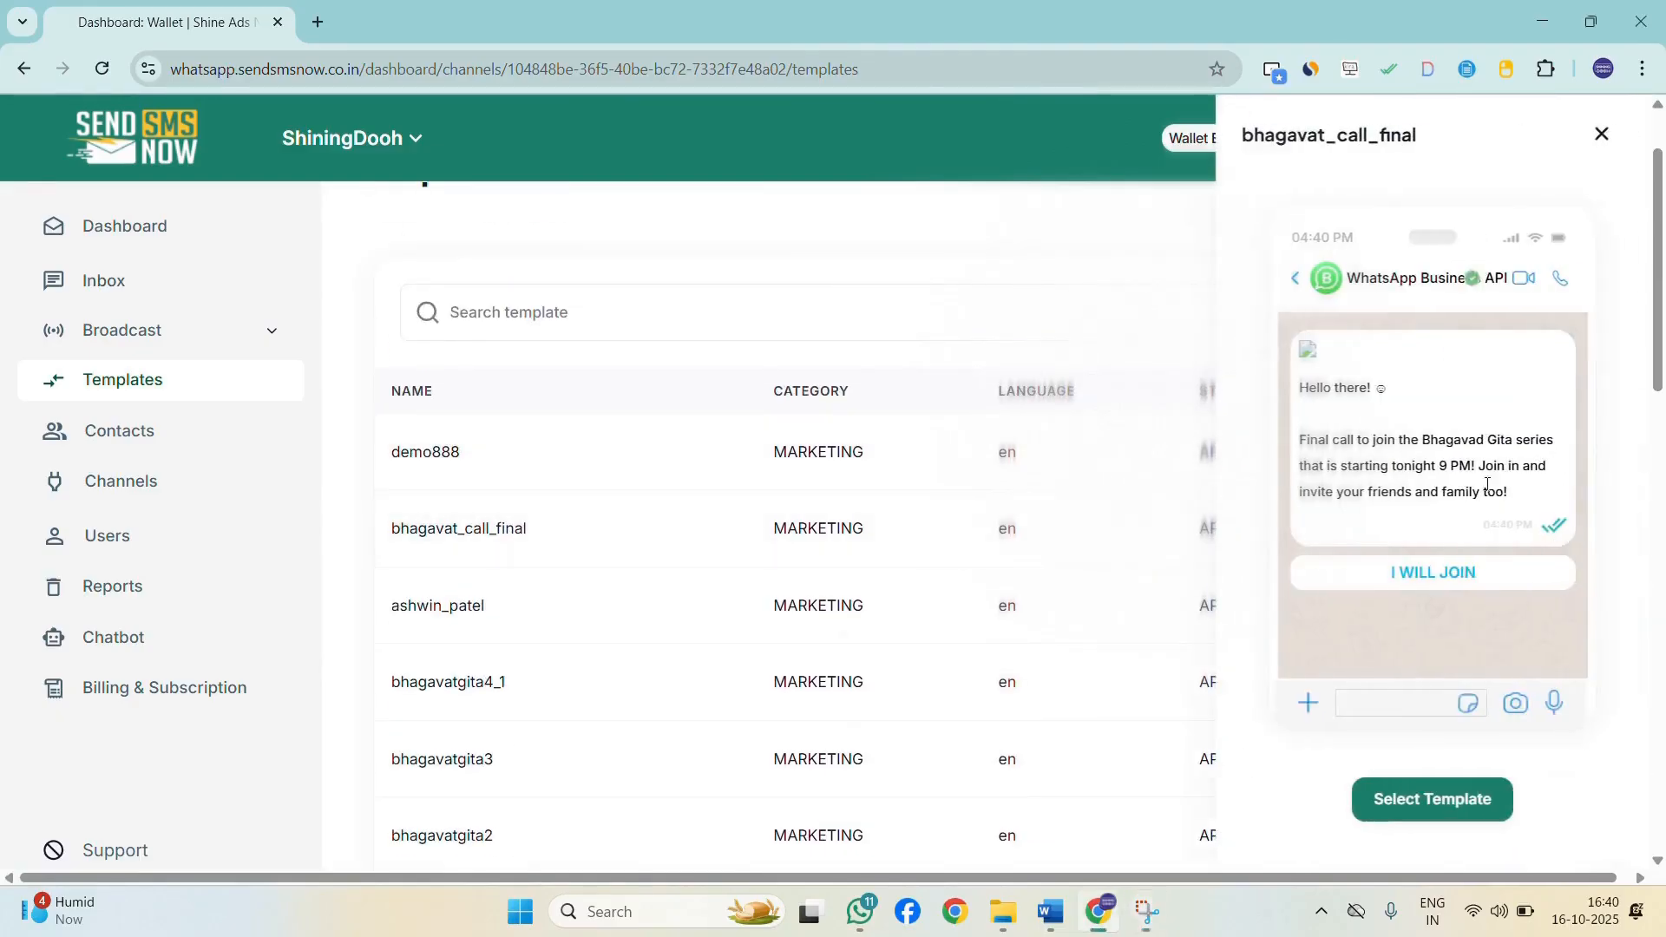
pyautogui.scroll(-2, 1426, 466)
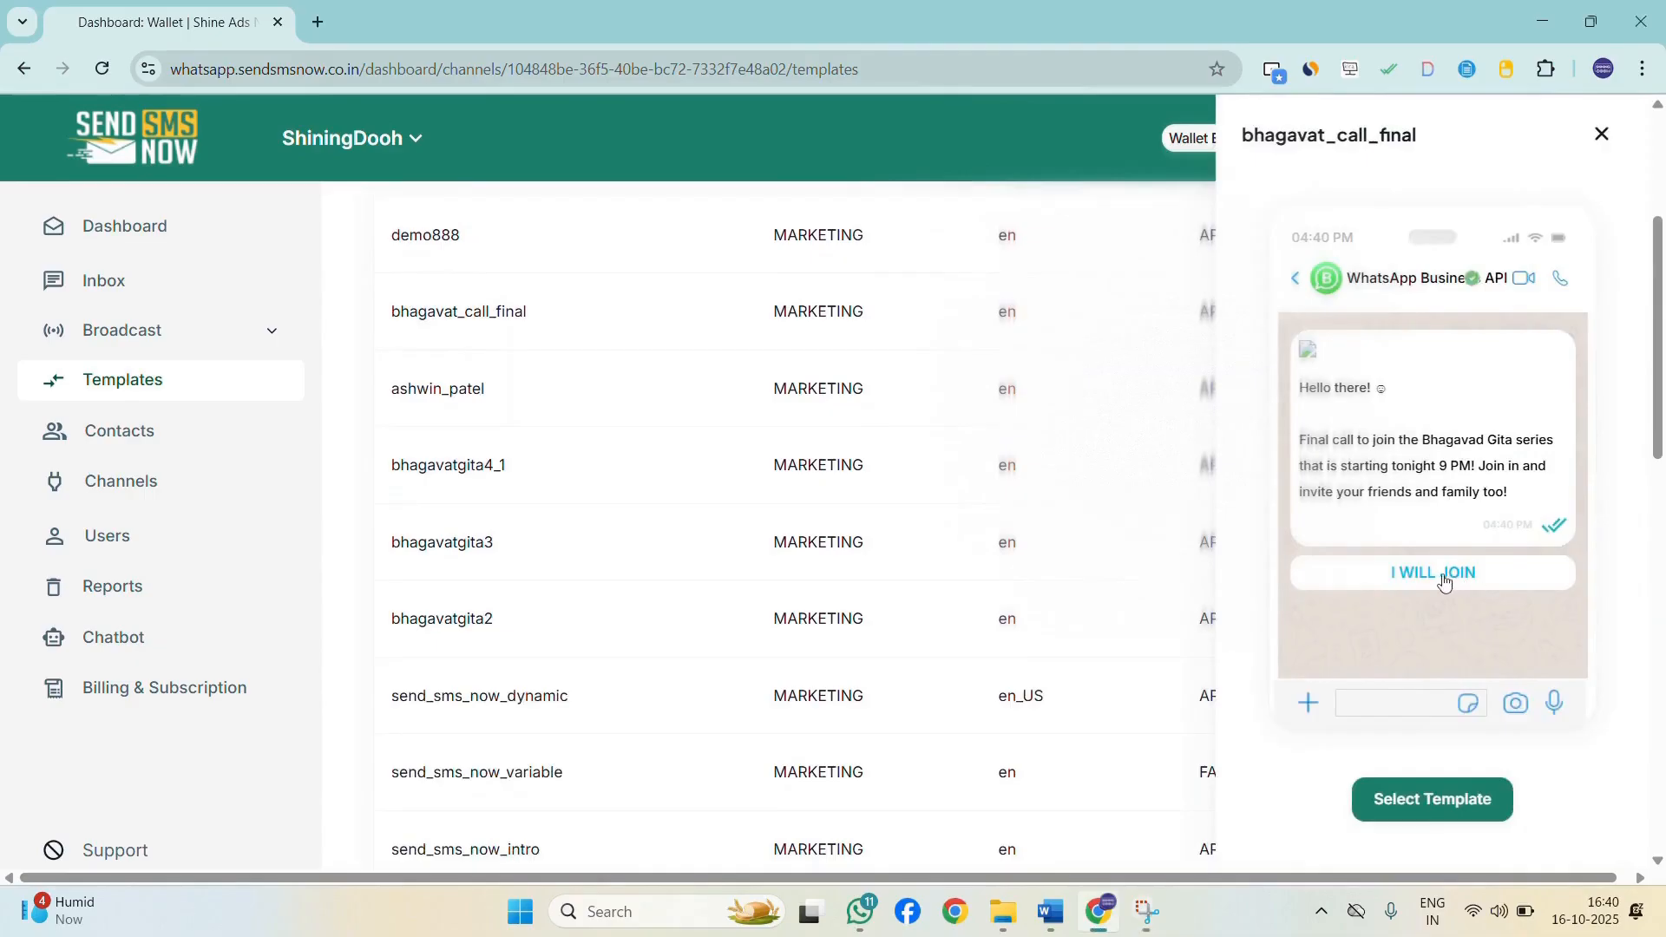
pyautogui.click(1599, 136)
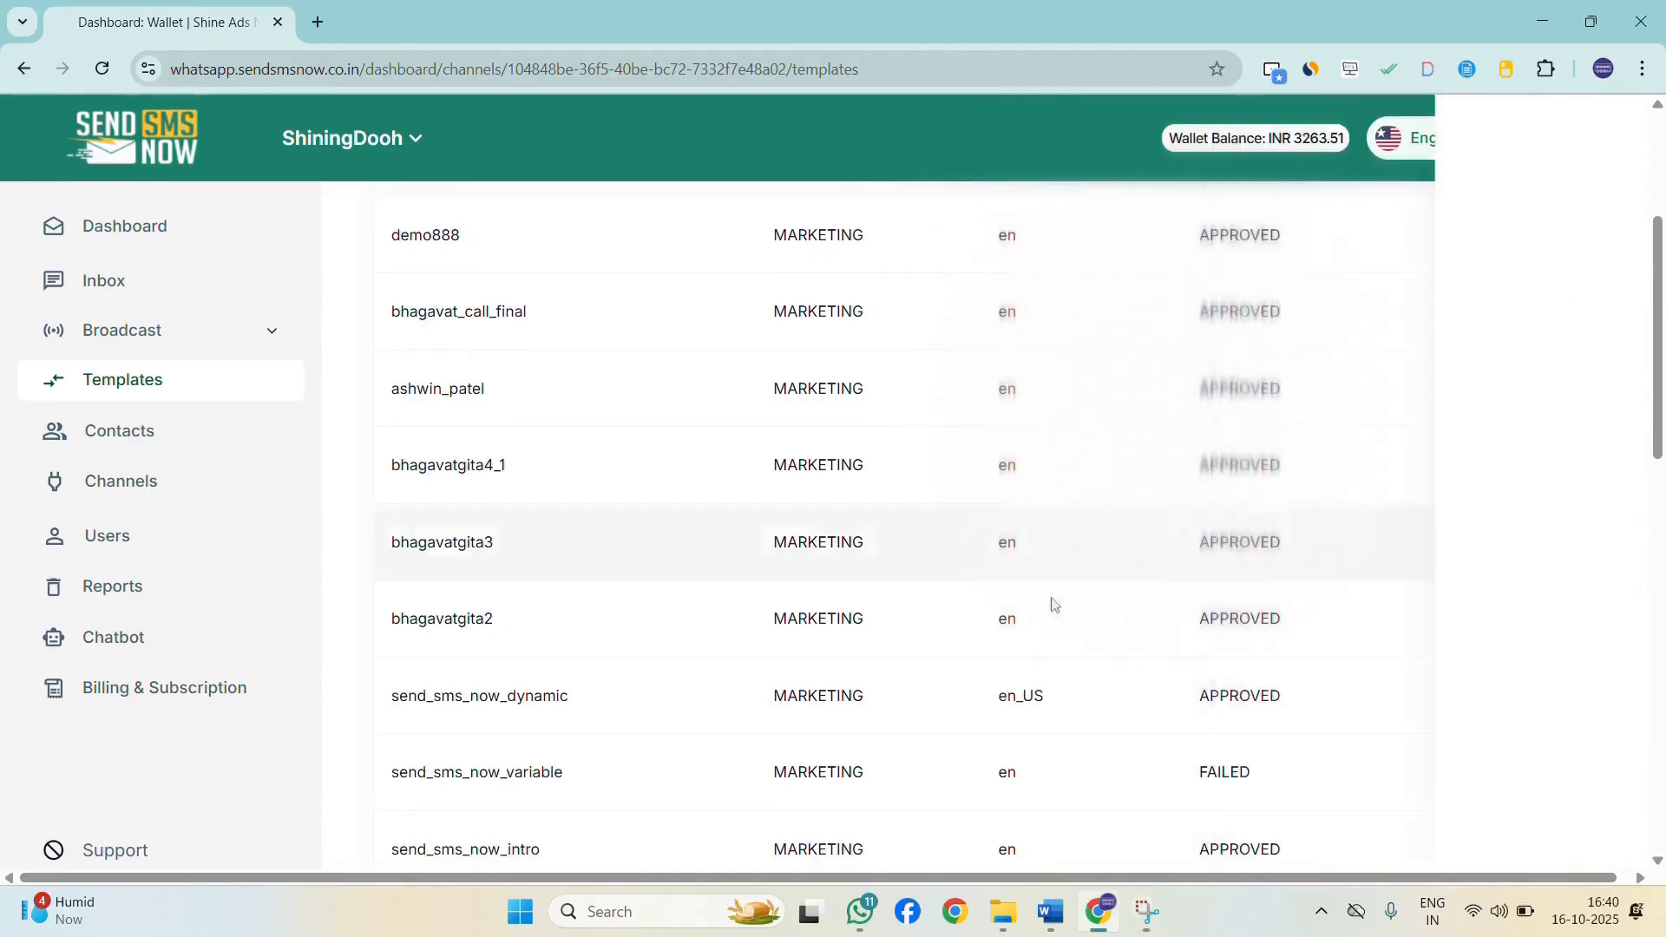
# Start a new template and set its template type to Media&Interactive.
pyautogui.scroll(3, 1258, 538)
pyautogui.click(1523, 323)
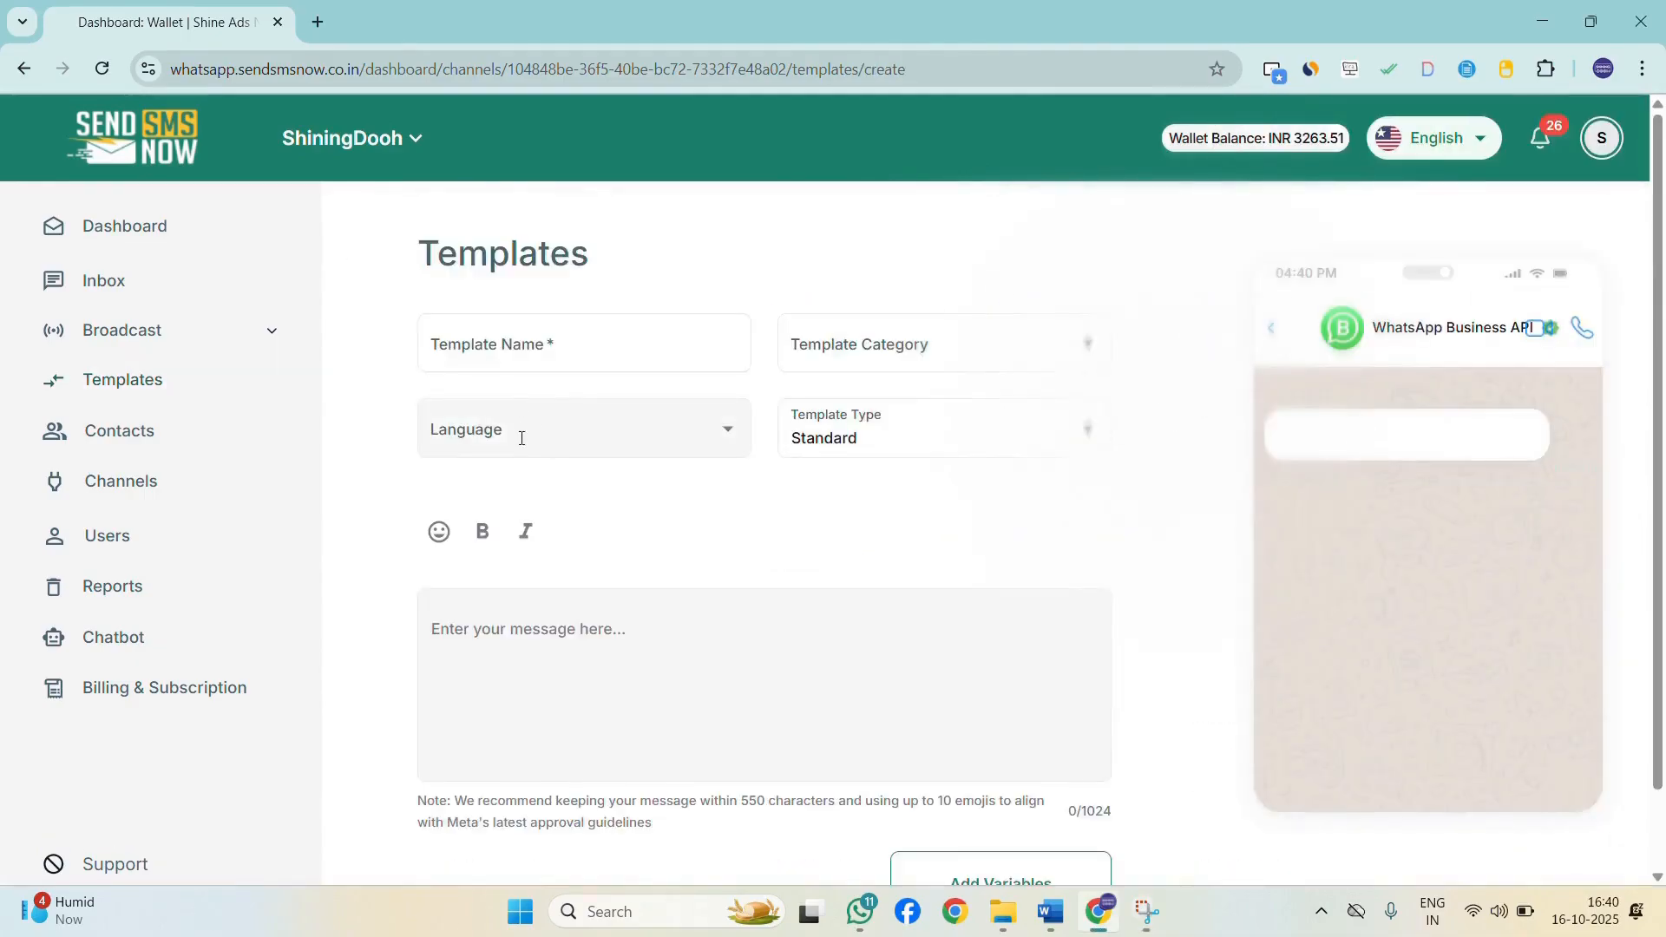
pyautogui.scroll(-1, 521, 443)
pyautogui.click(907, 333)
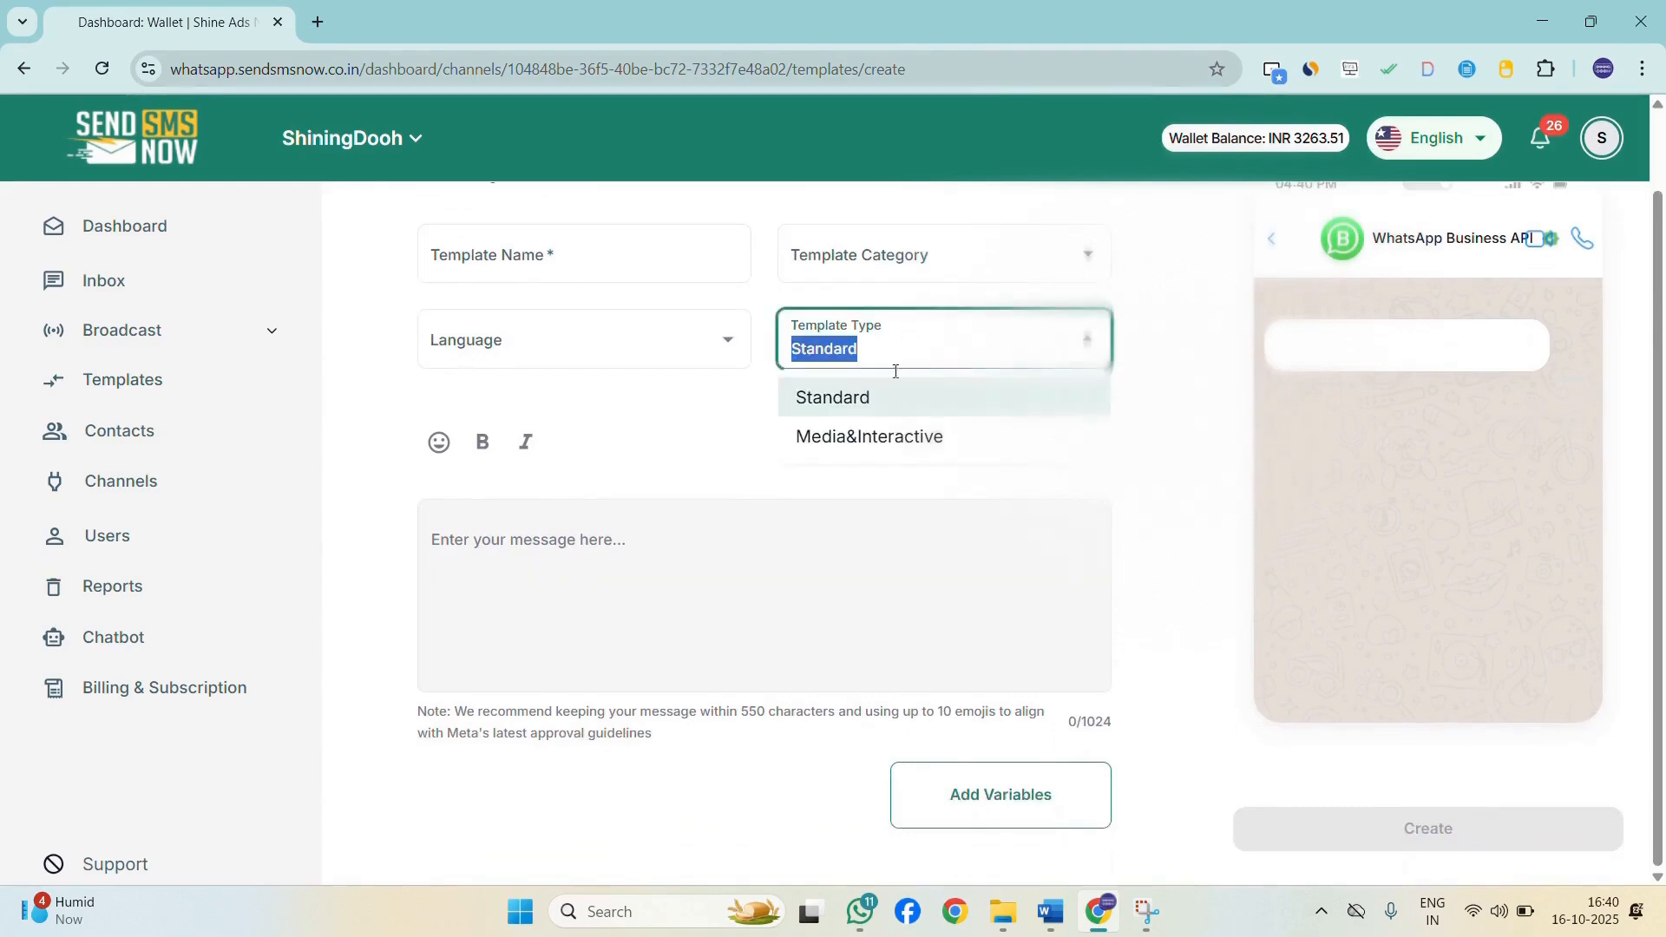
pyautogui.click(862, 439)
# Add a quick reply button labelled I WILL JOIN to the new template.
pyautogui.scroll(-1, 607, 460)
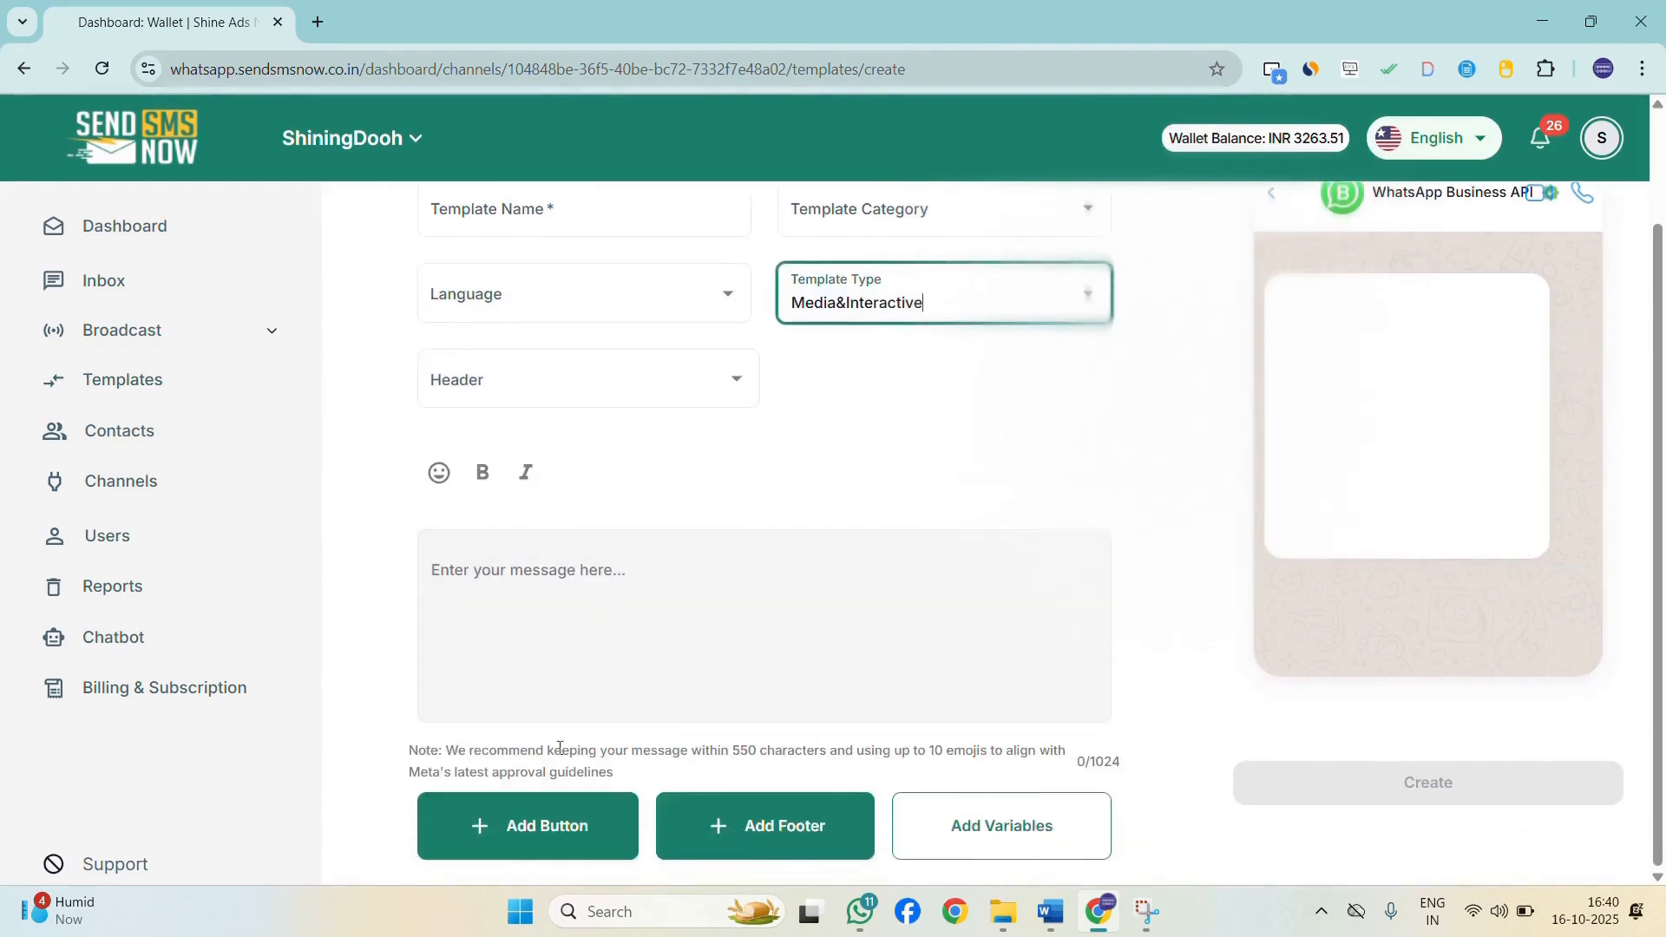
pyautogui.click(546, 840)
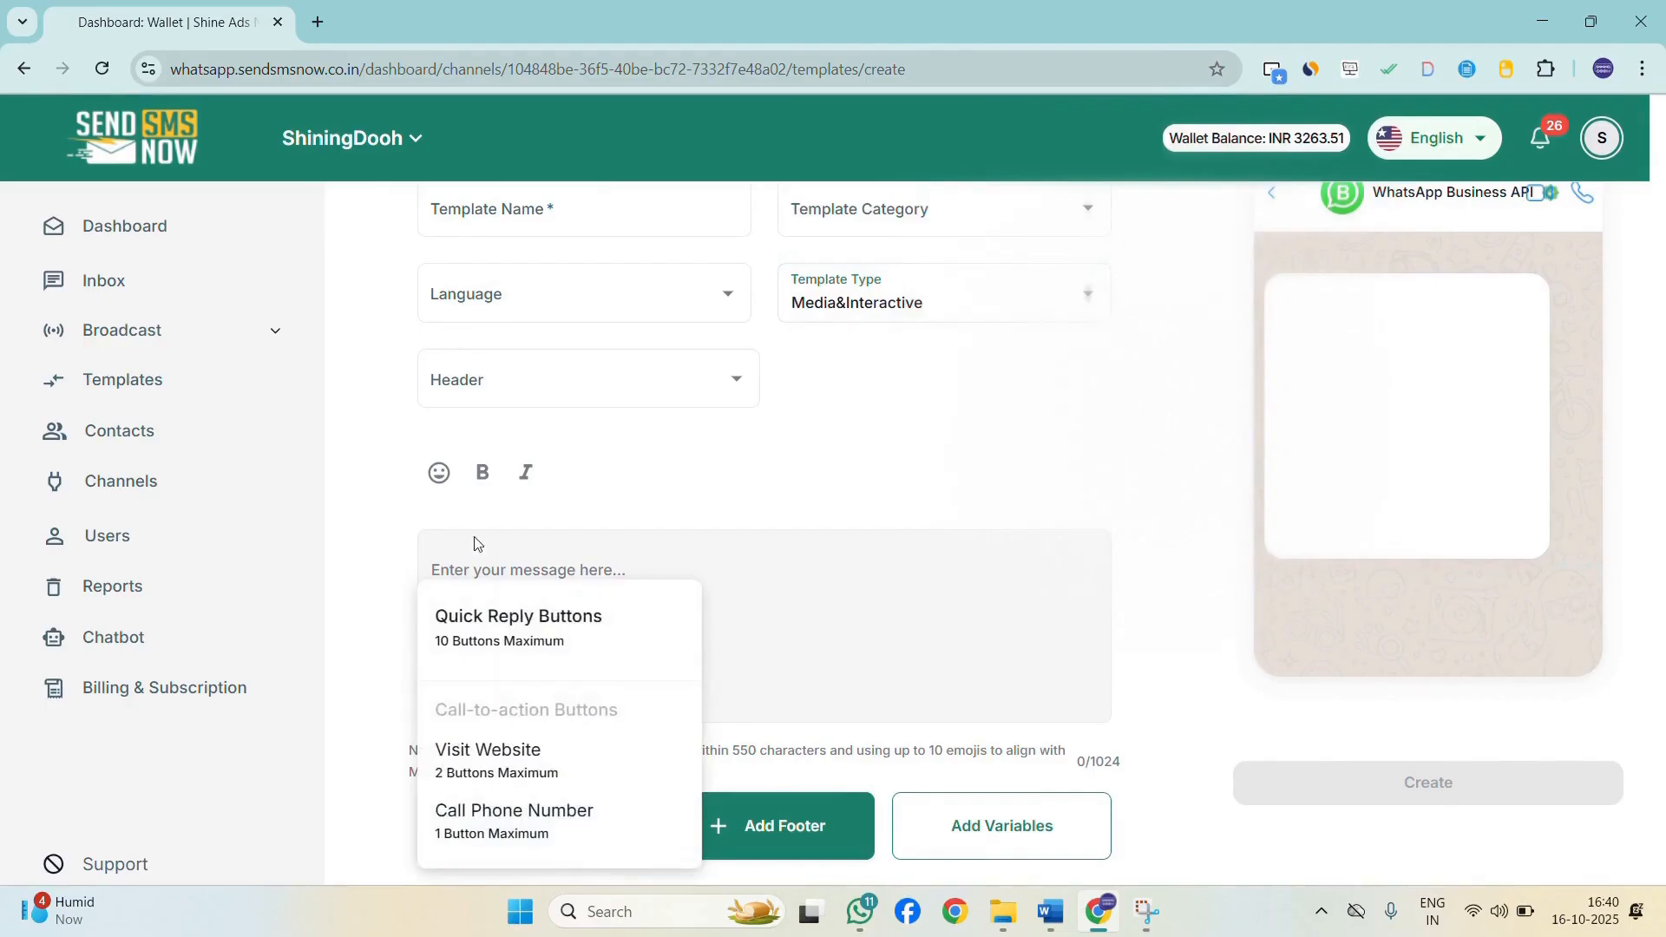
pyautogui.click(542, 625)
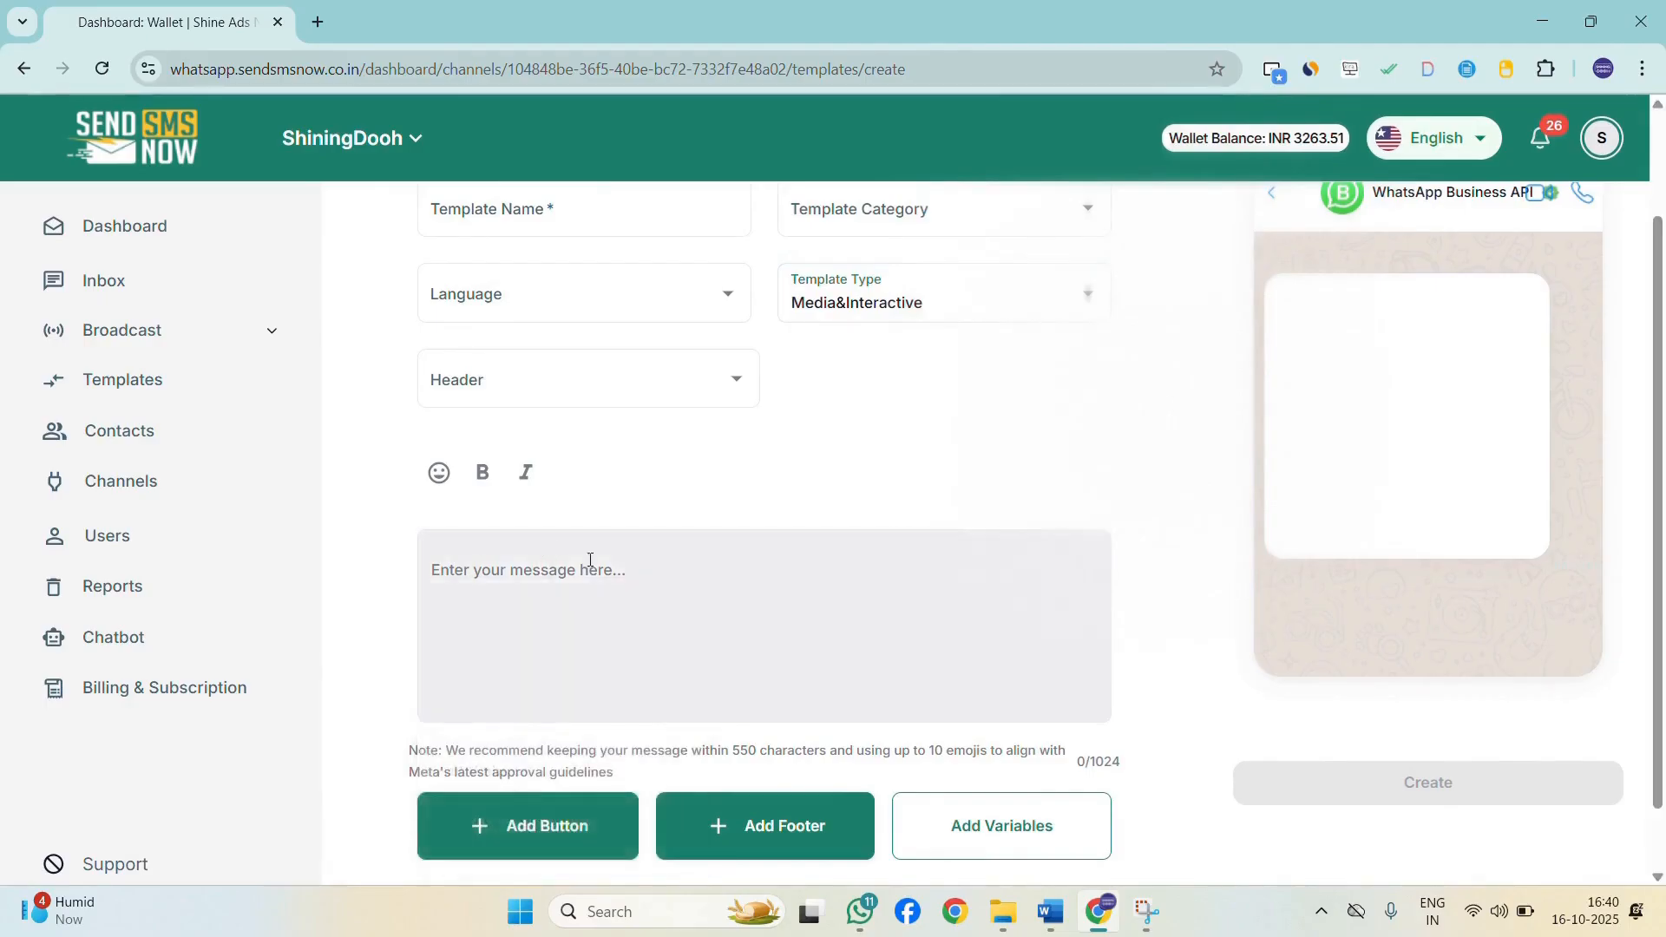
pyautogui.scroll(-2, 666, 577)
pyautogui.click(524, 874)
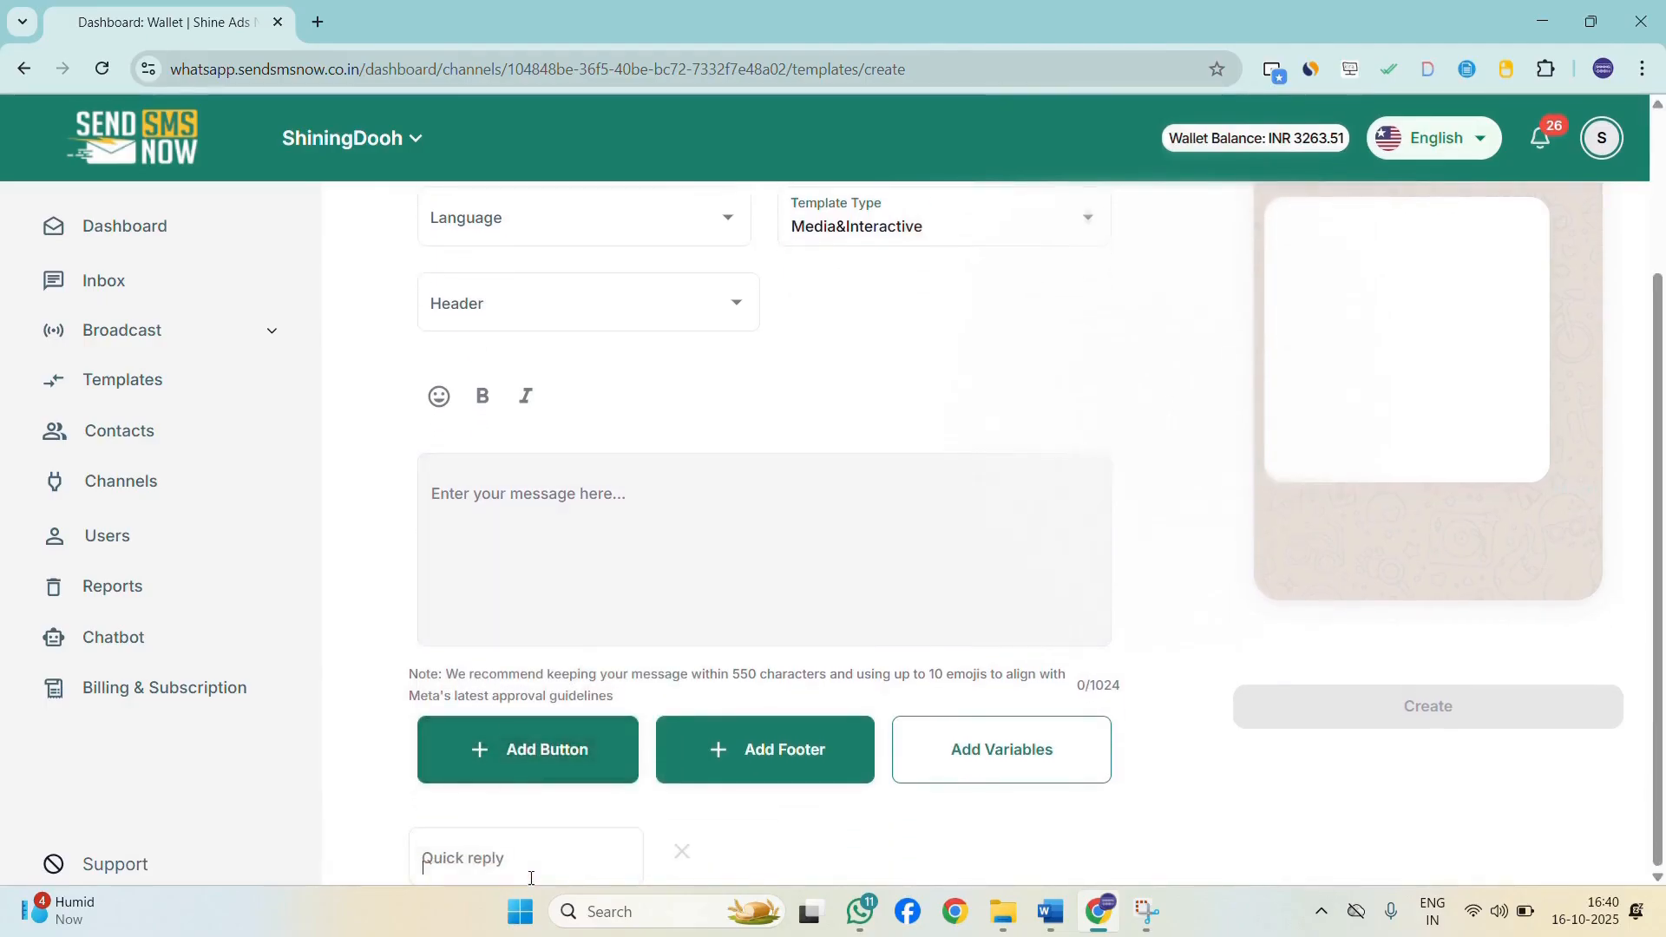
pyautogui.click(647, 792)
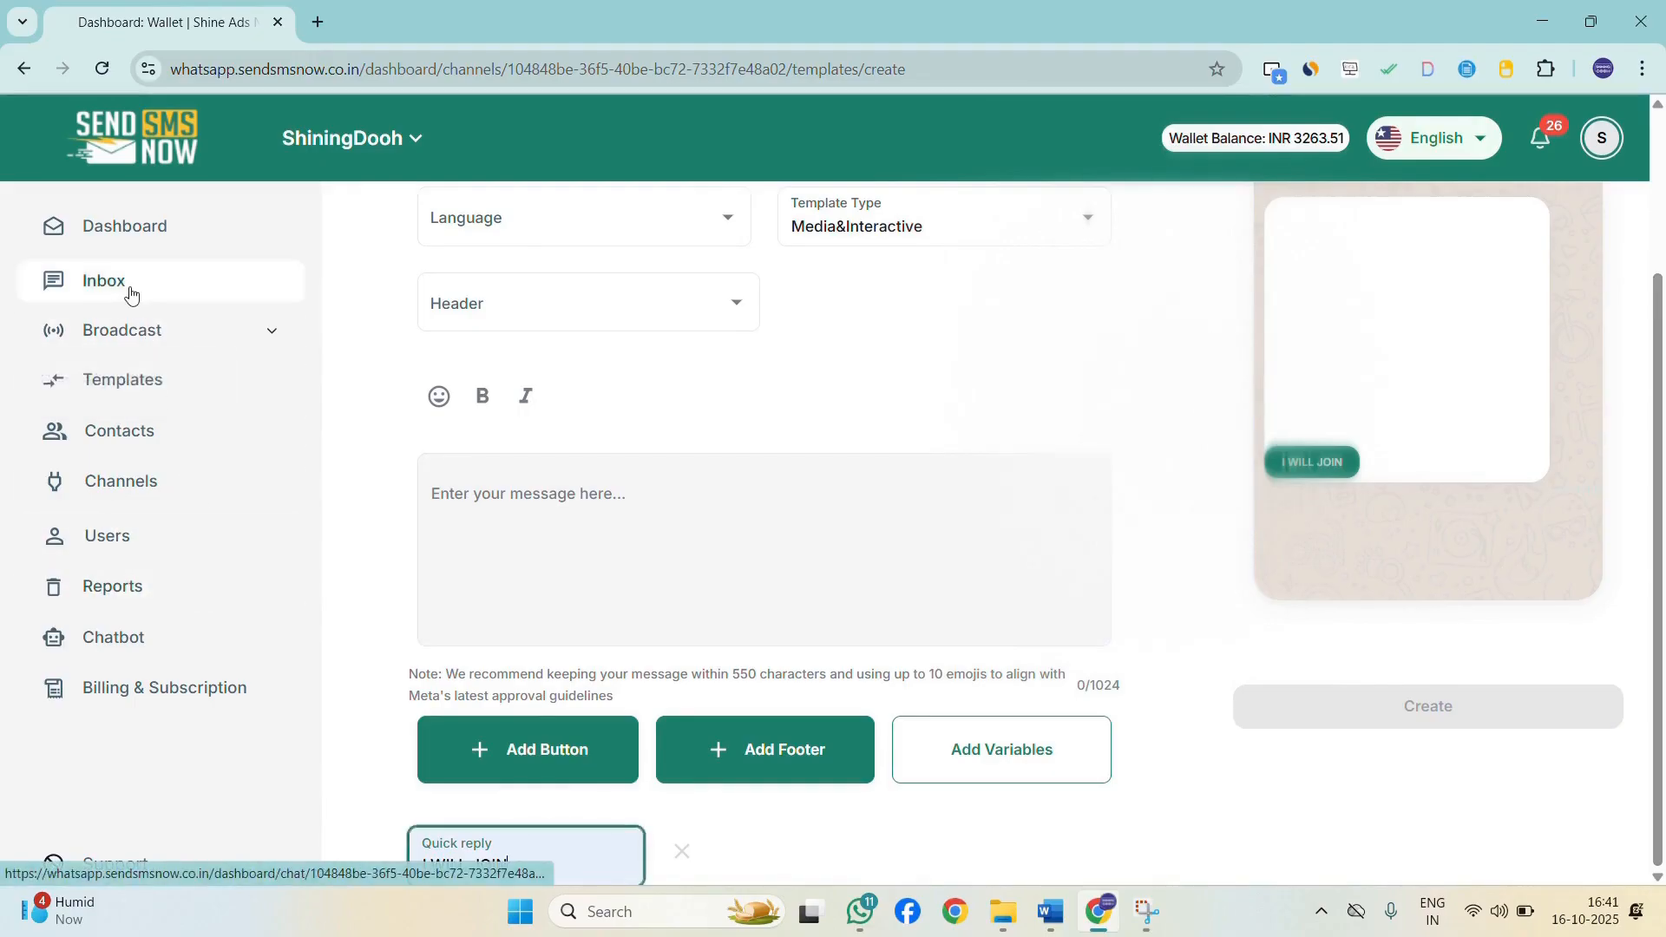
# Open the most recent contact's chat in the inbox and select the automated reply message text.
pyautogui.click(125, 288)
pyautogui.click(595, 461)
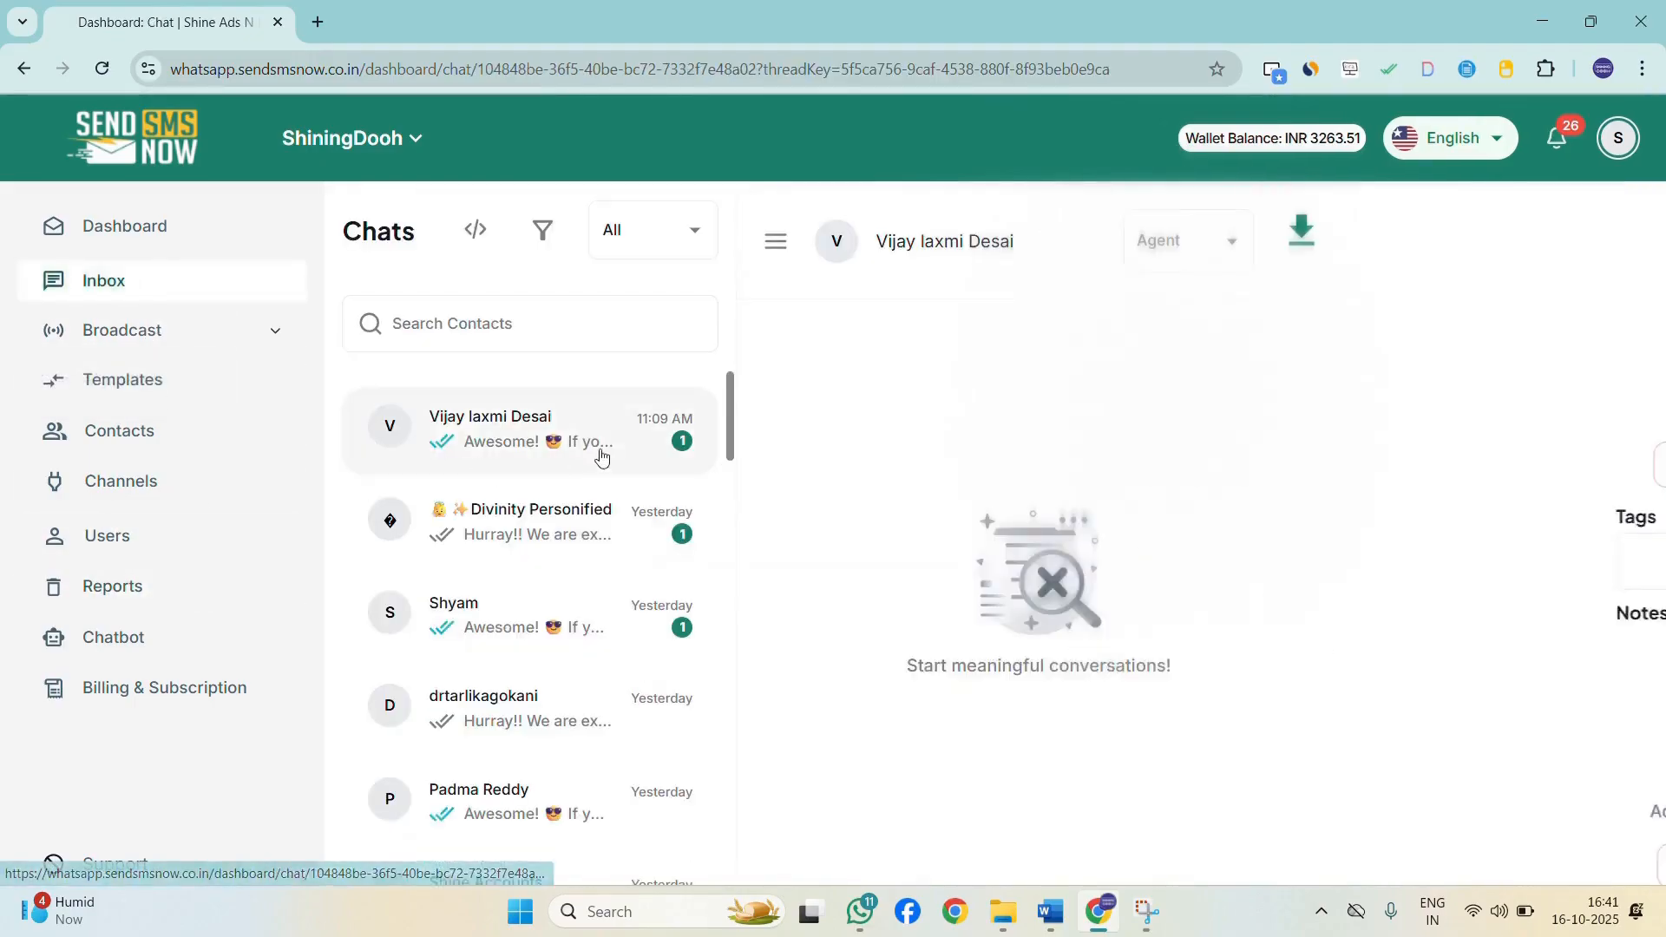
pyautogui.scroll(-1, 1096, 520)
pyautogui.scroll(2, 1106, 515)
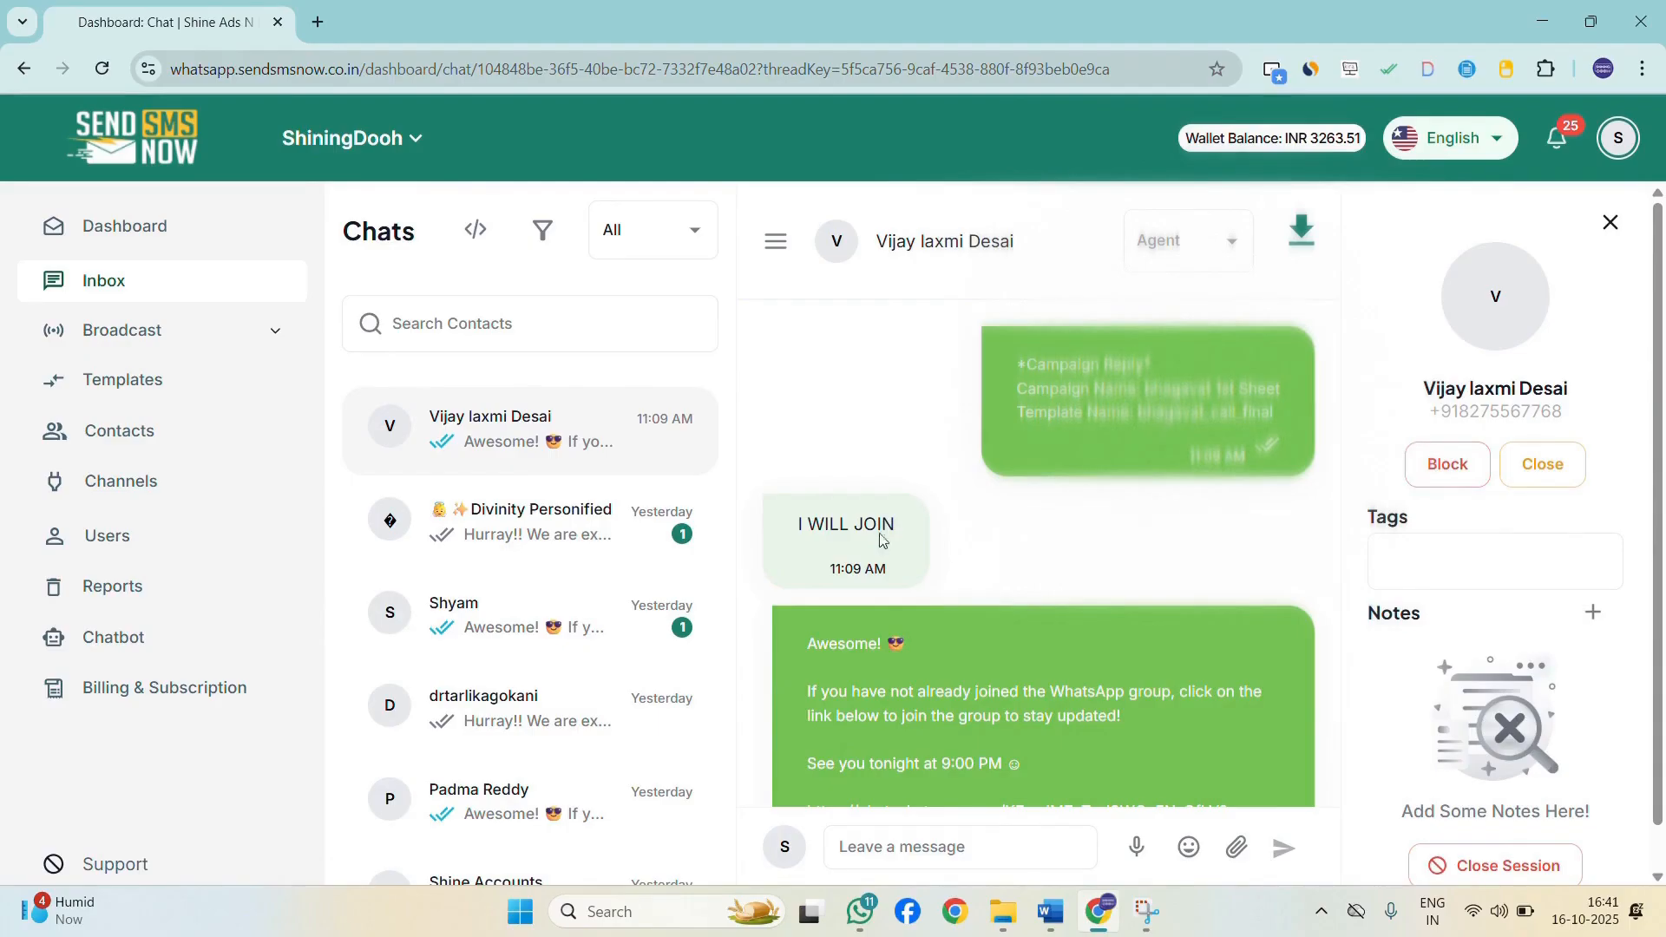
pyautogui.scroll(-2, 772, 538)
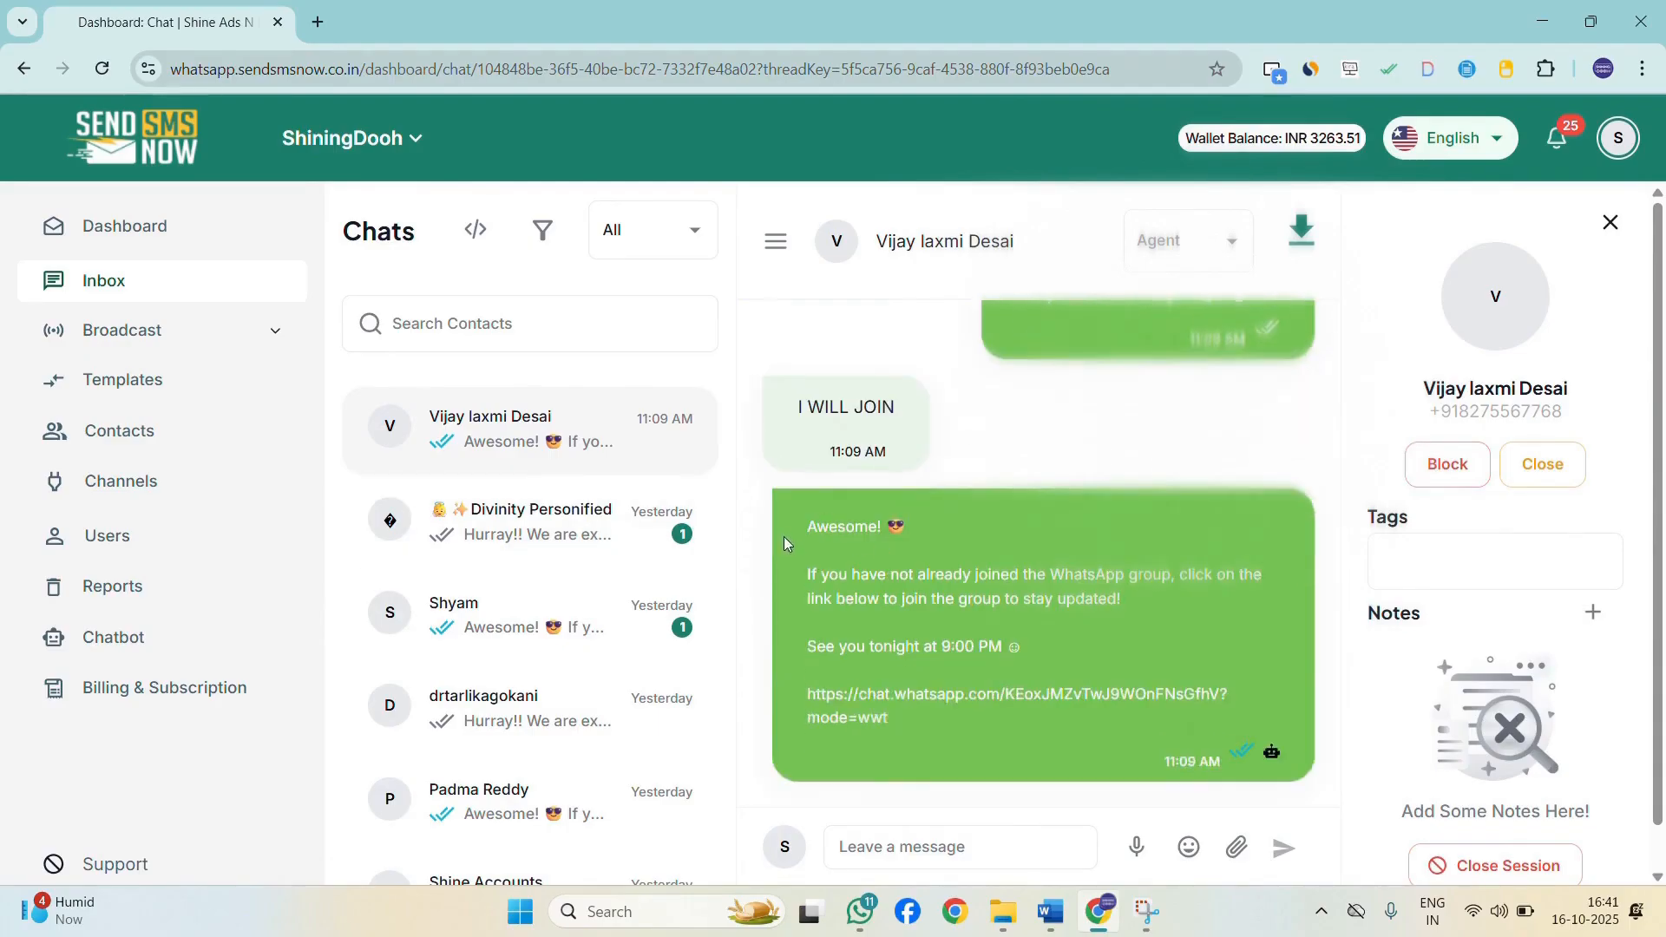
pyautogui.moveTo(885, 541); pyautogui.dragTo(802, 568)
pyautogui.click(899, 720)
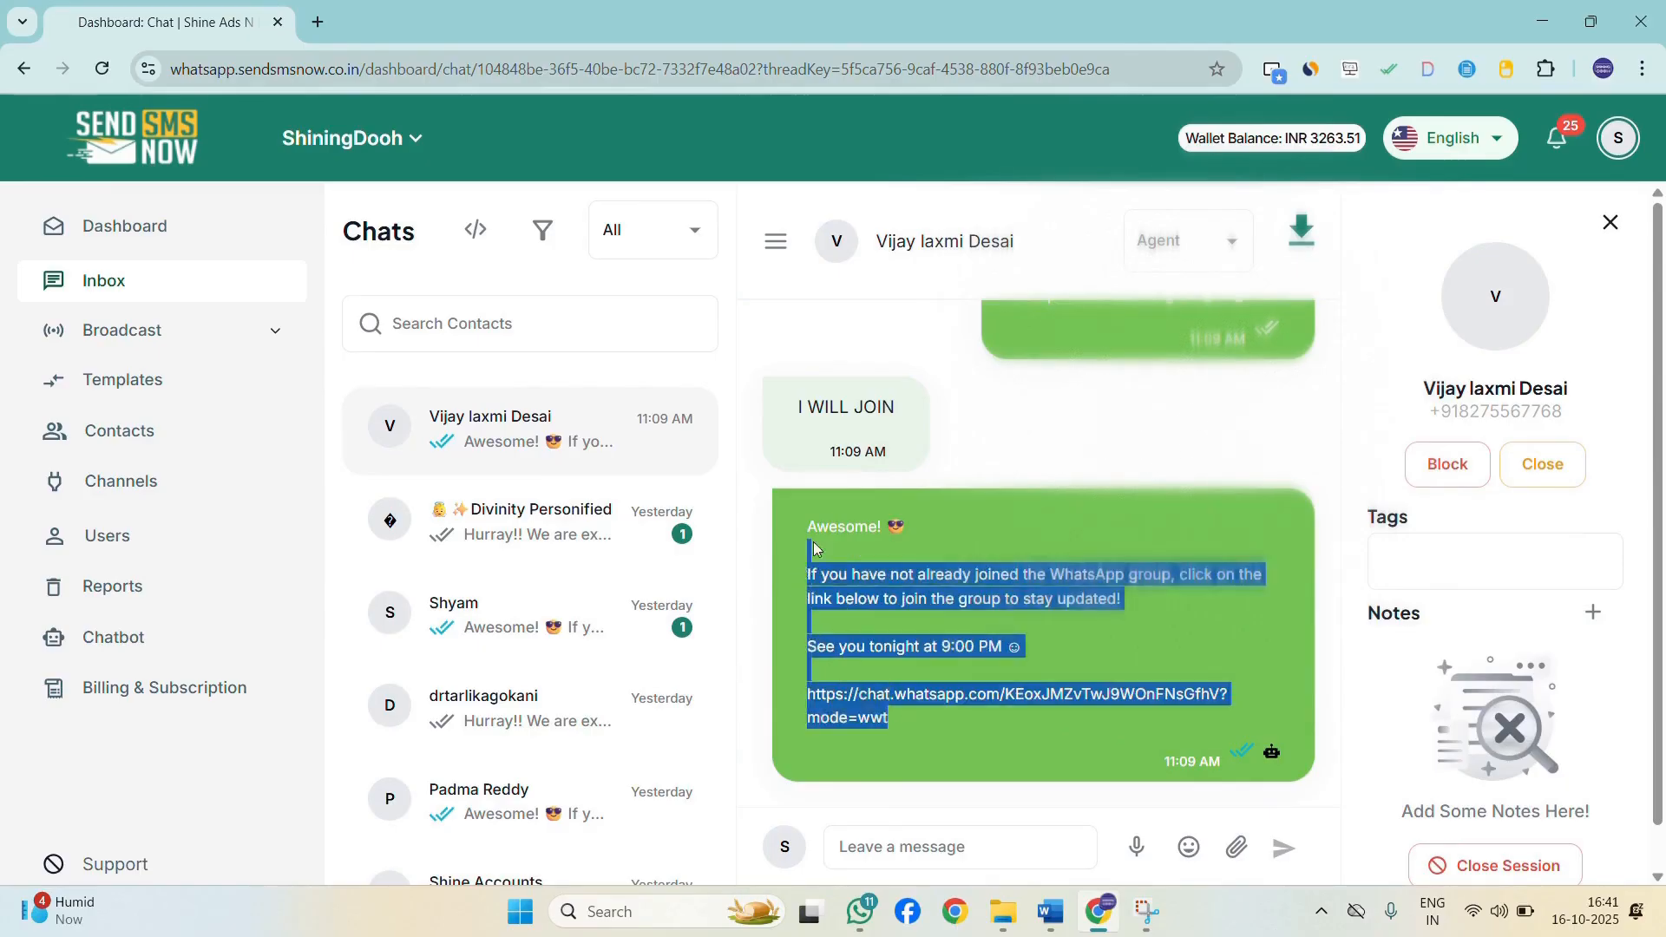
# Start a new chatbot from the chatbot list and name it Bhagavatt.
pyautogui.scroll(2, 958, 422)
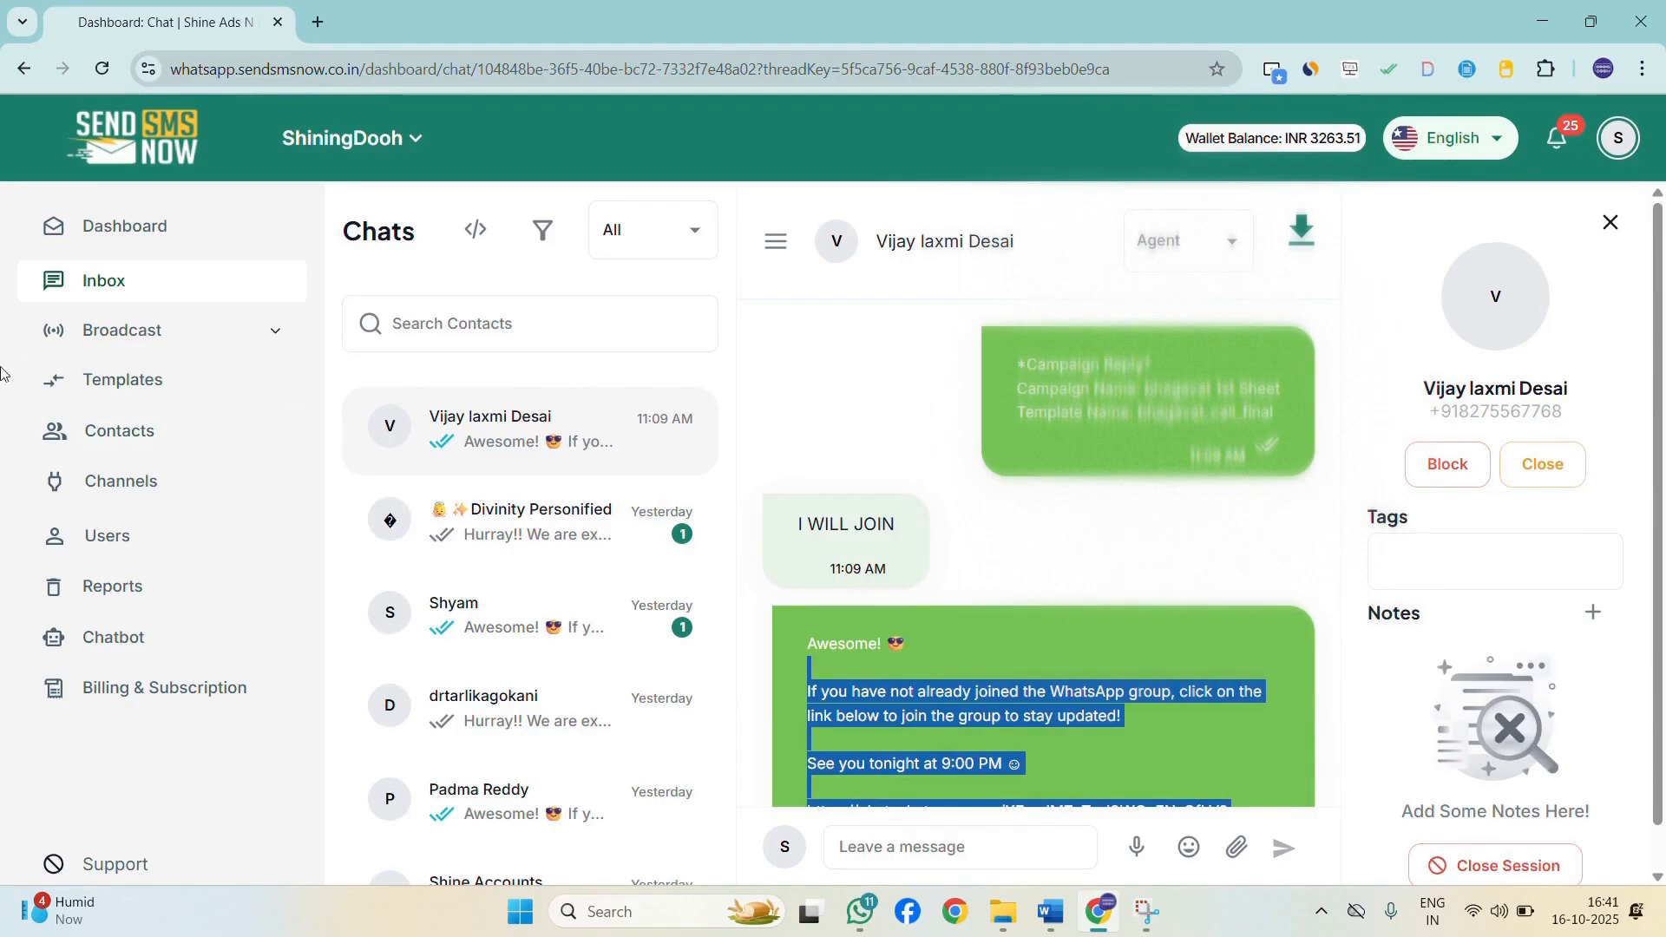
pyautogui.click(166, 643)
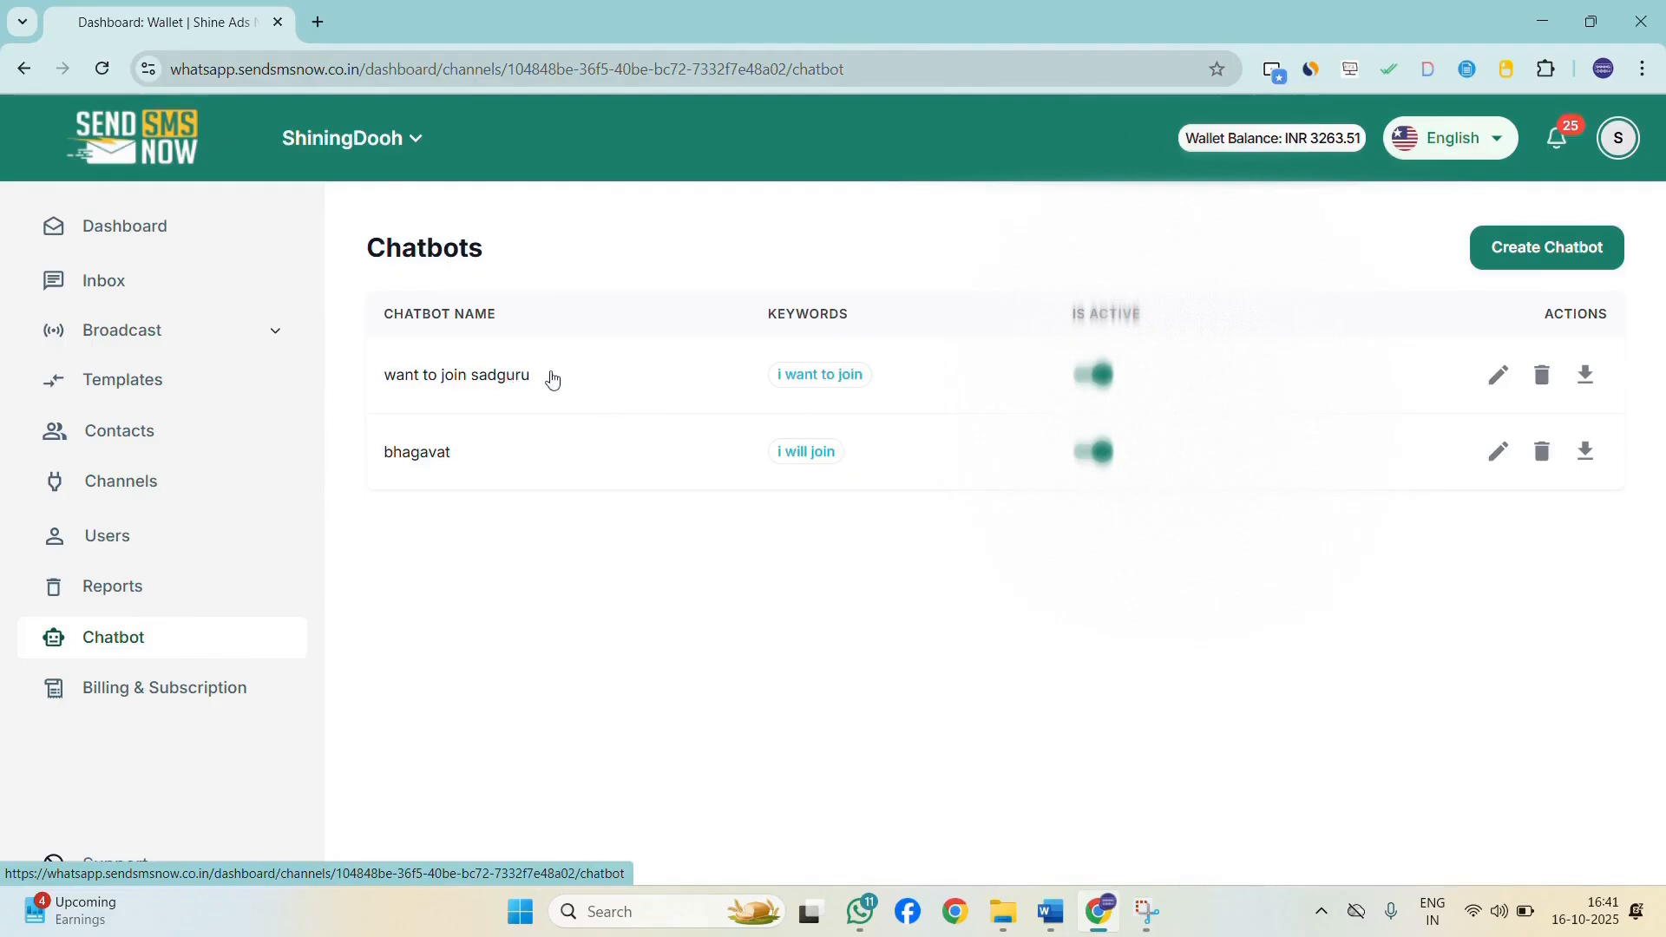
pyautogui.click(1575, 248)
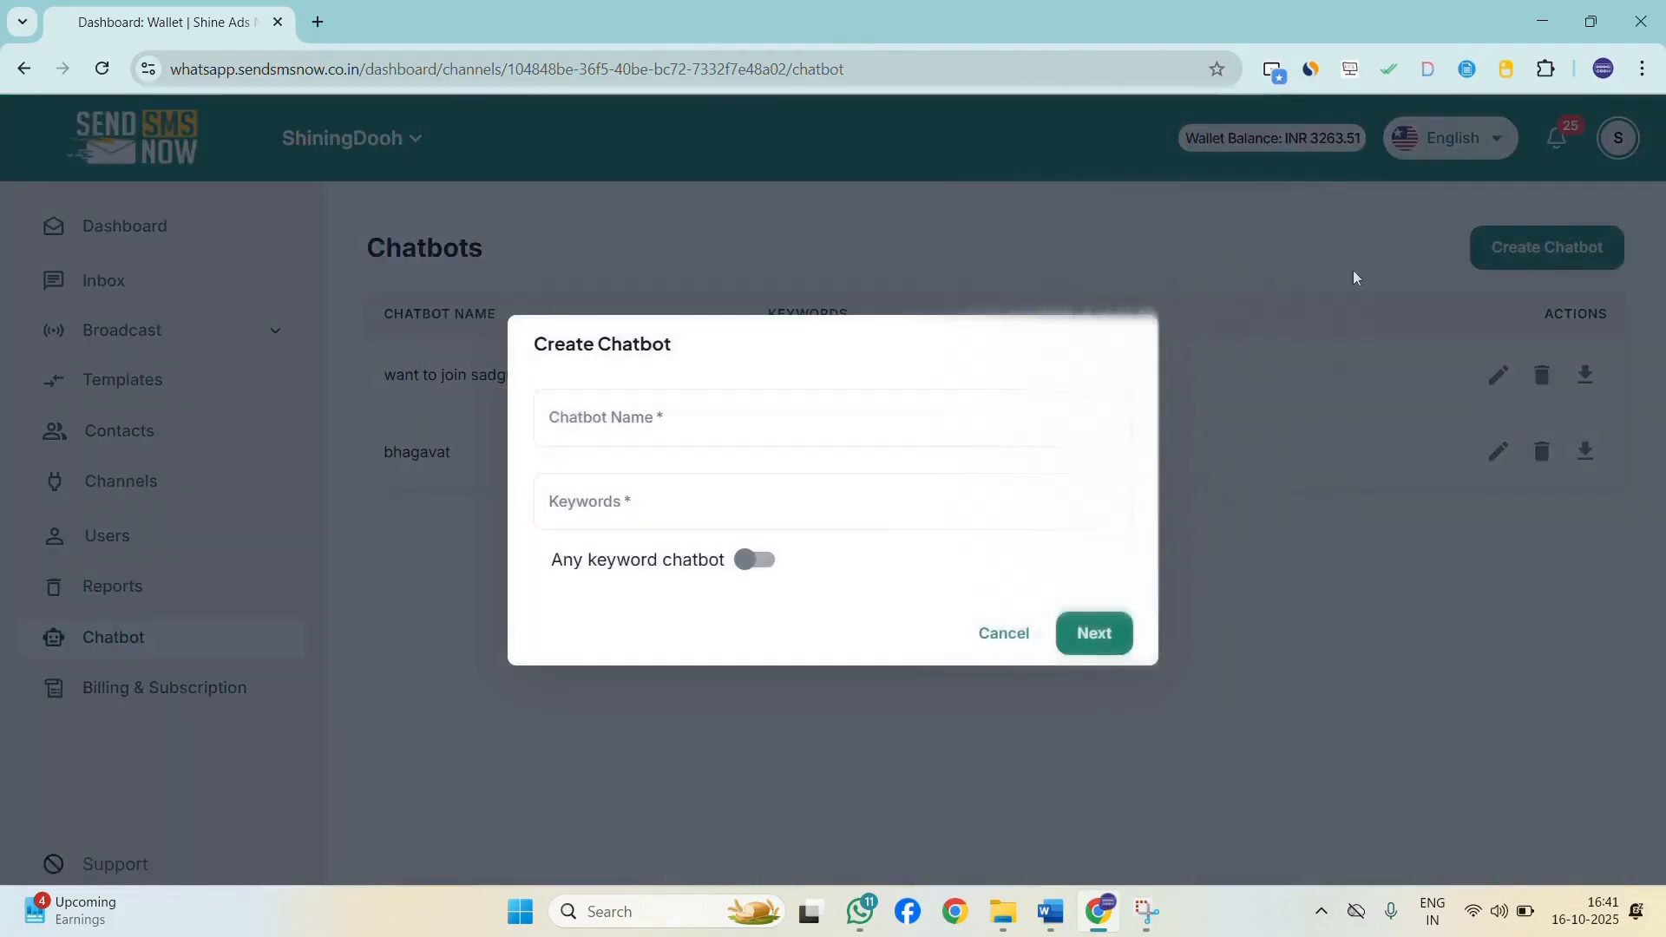
pyautogui.click(814, 418)
pyautogui.write('Bhafc')
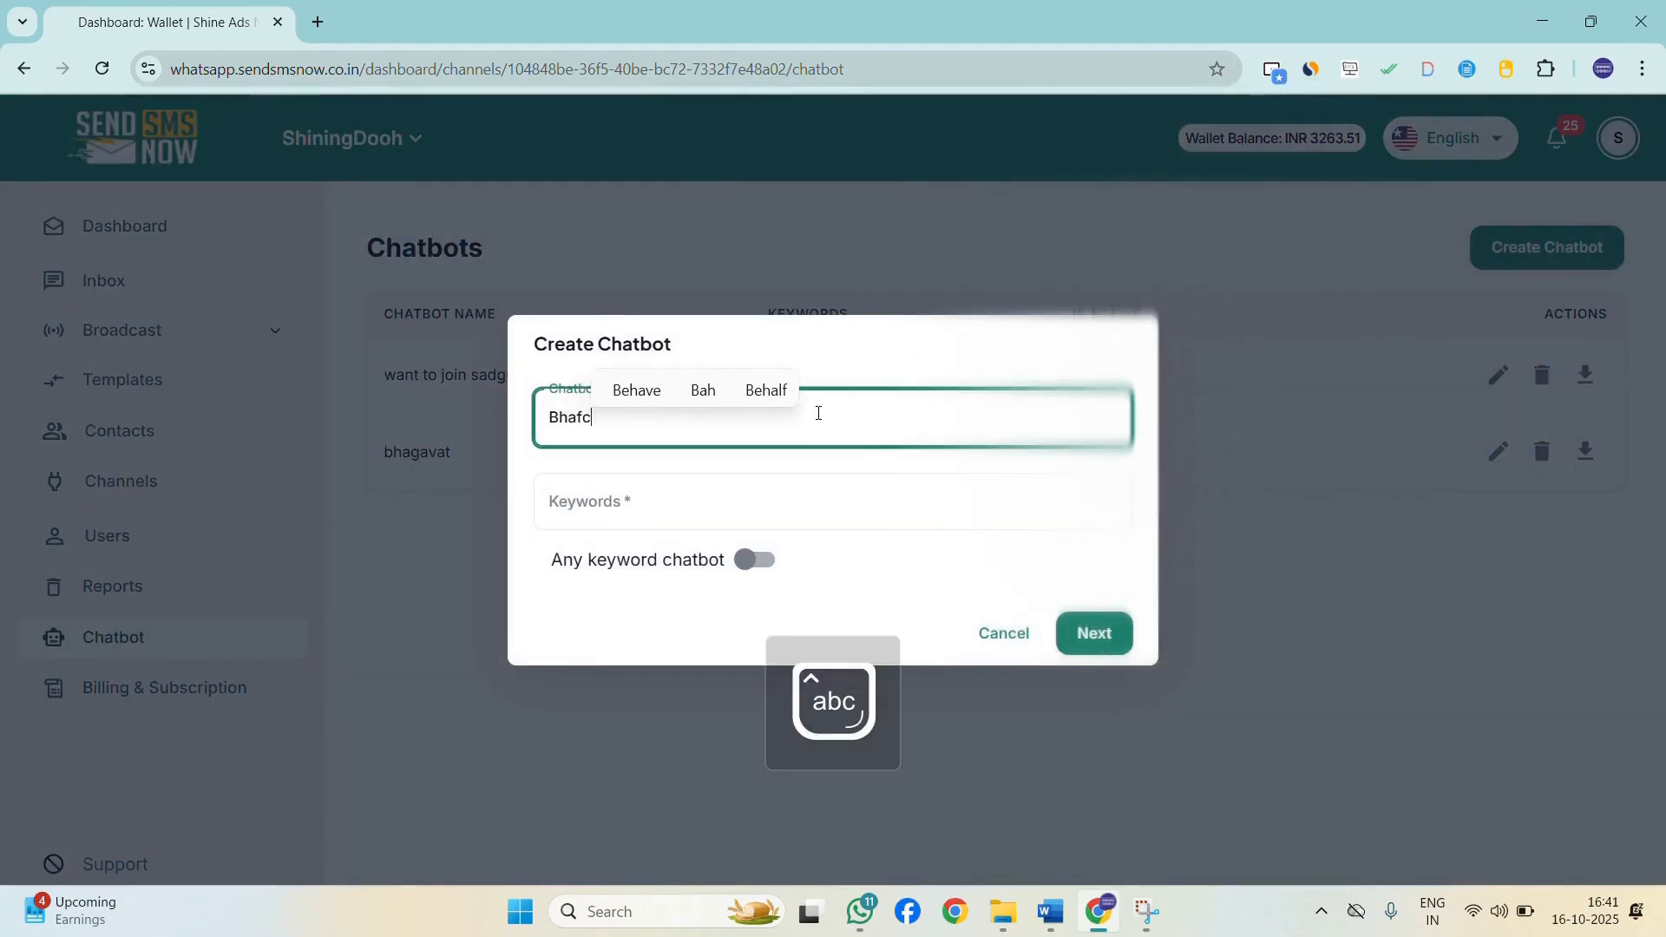
pyautogui.press('BackSpace')
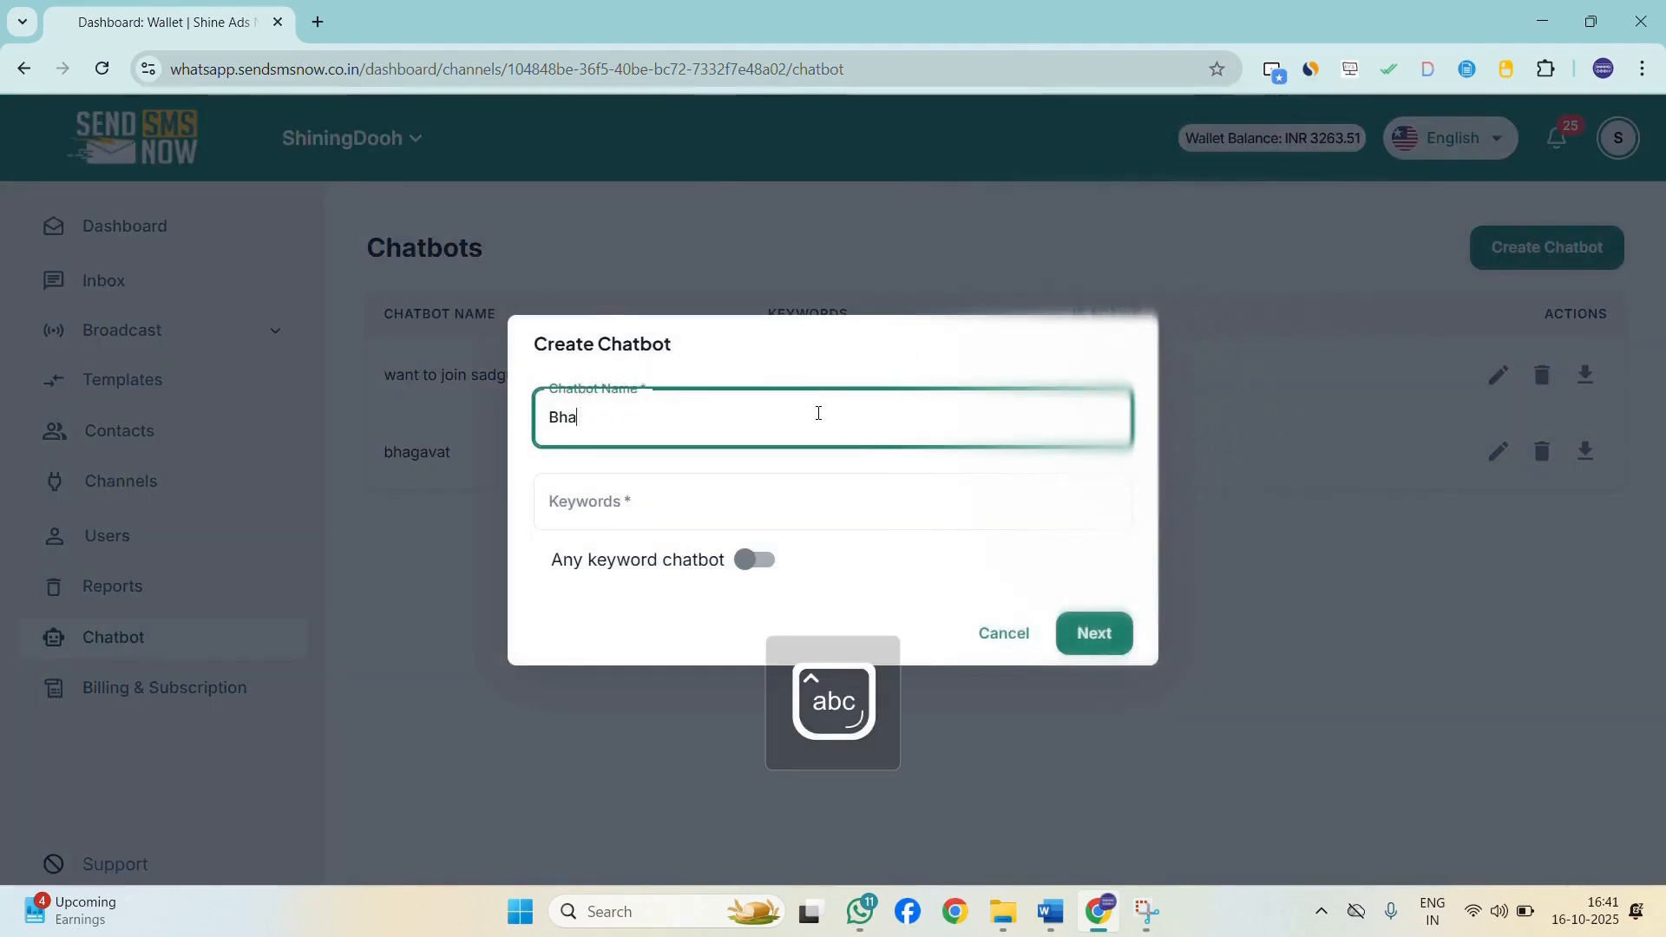
pyautogui.write('gavatt')
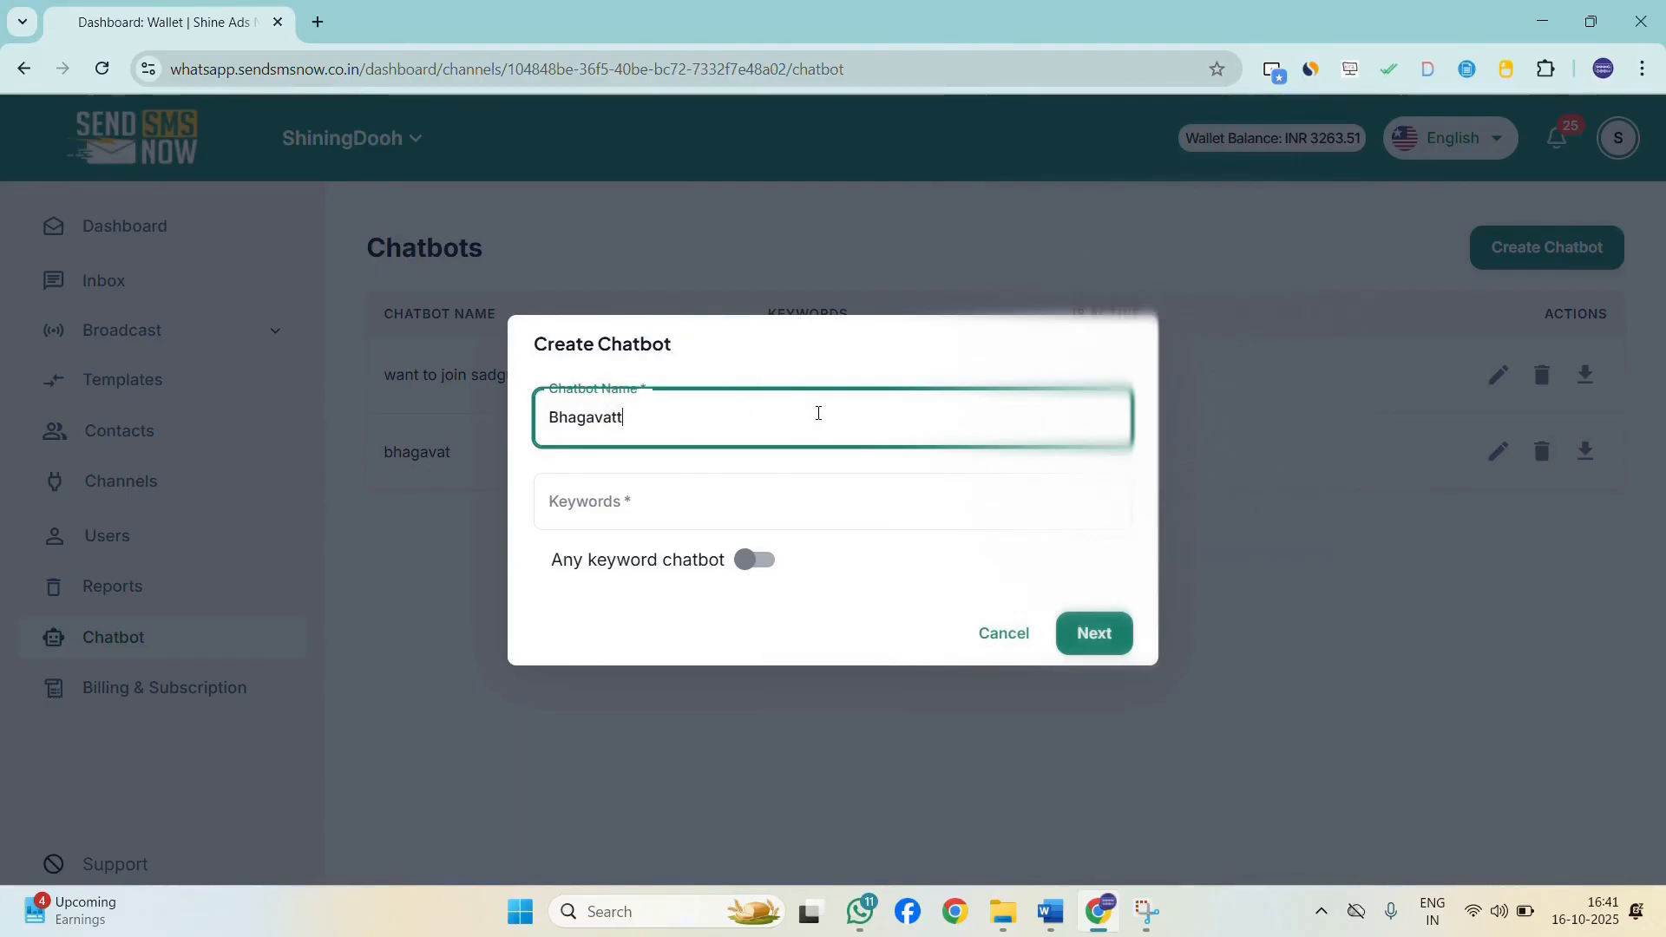
# Set the chatbot keyword to sent me More and continue to the flow builder.
pyautogui.click(798, 513)
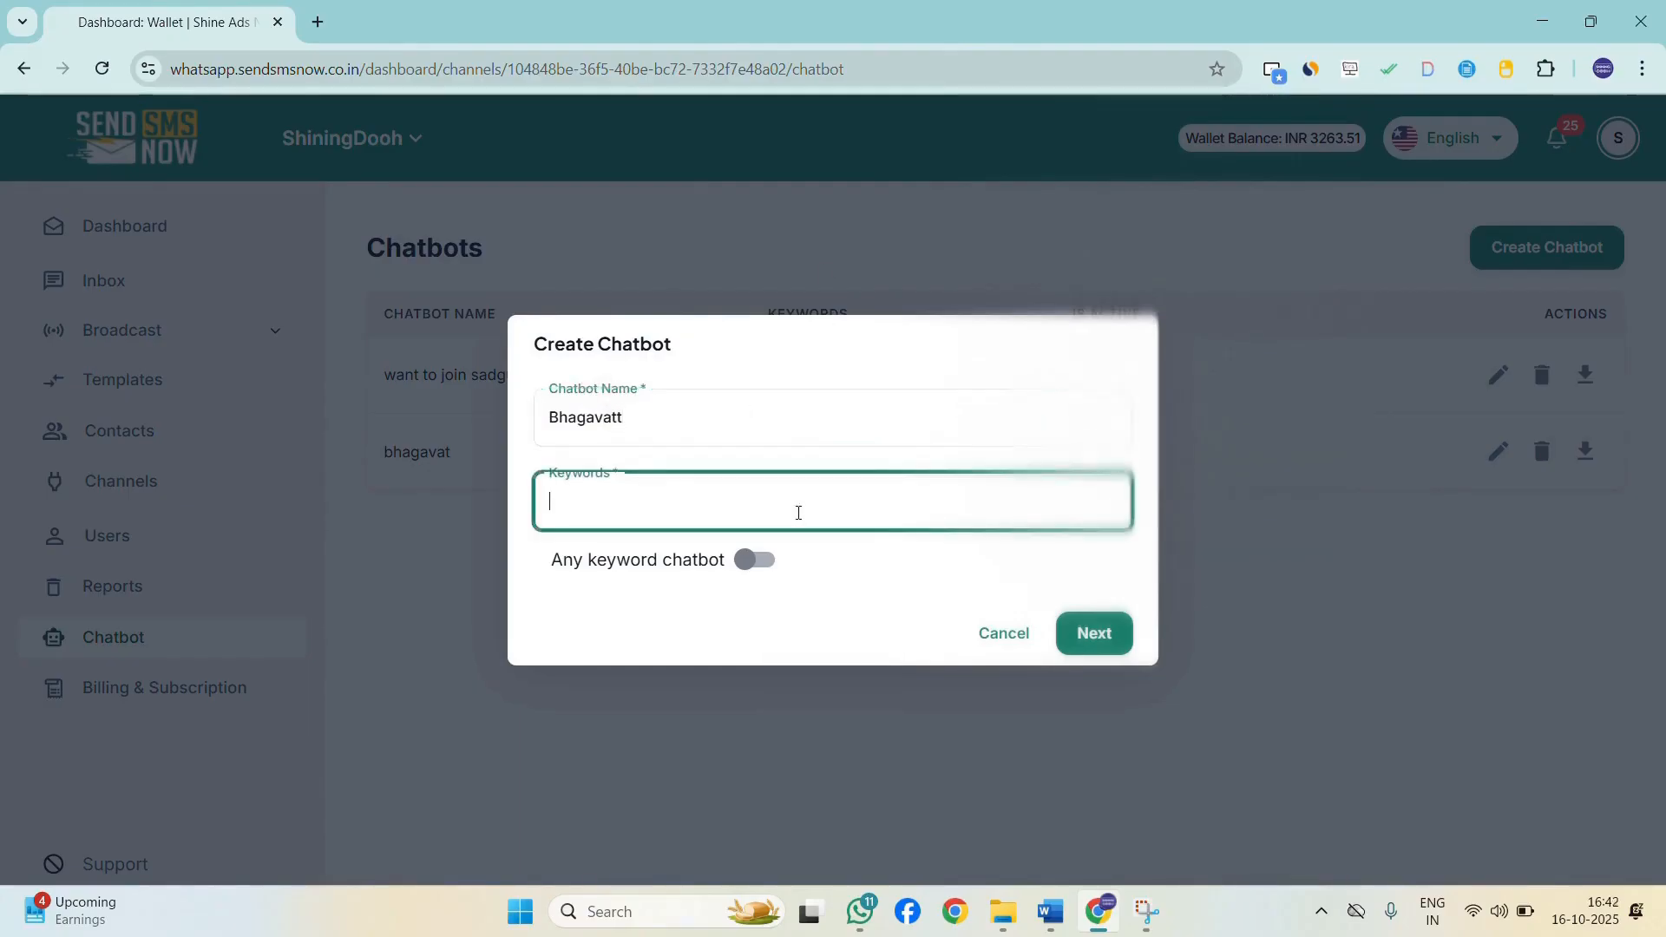
pyautogui.press('capslock')
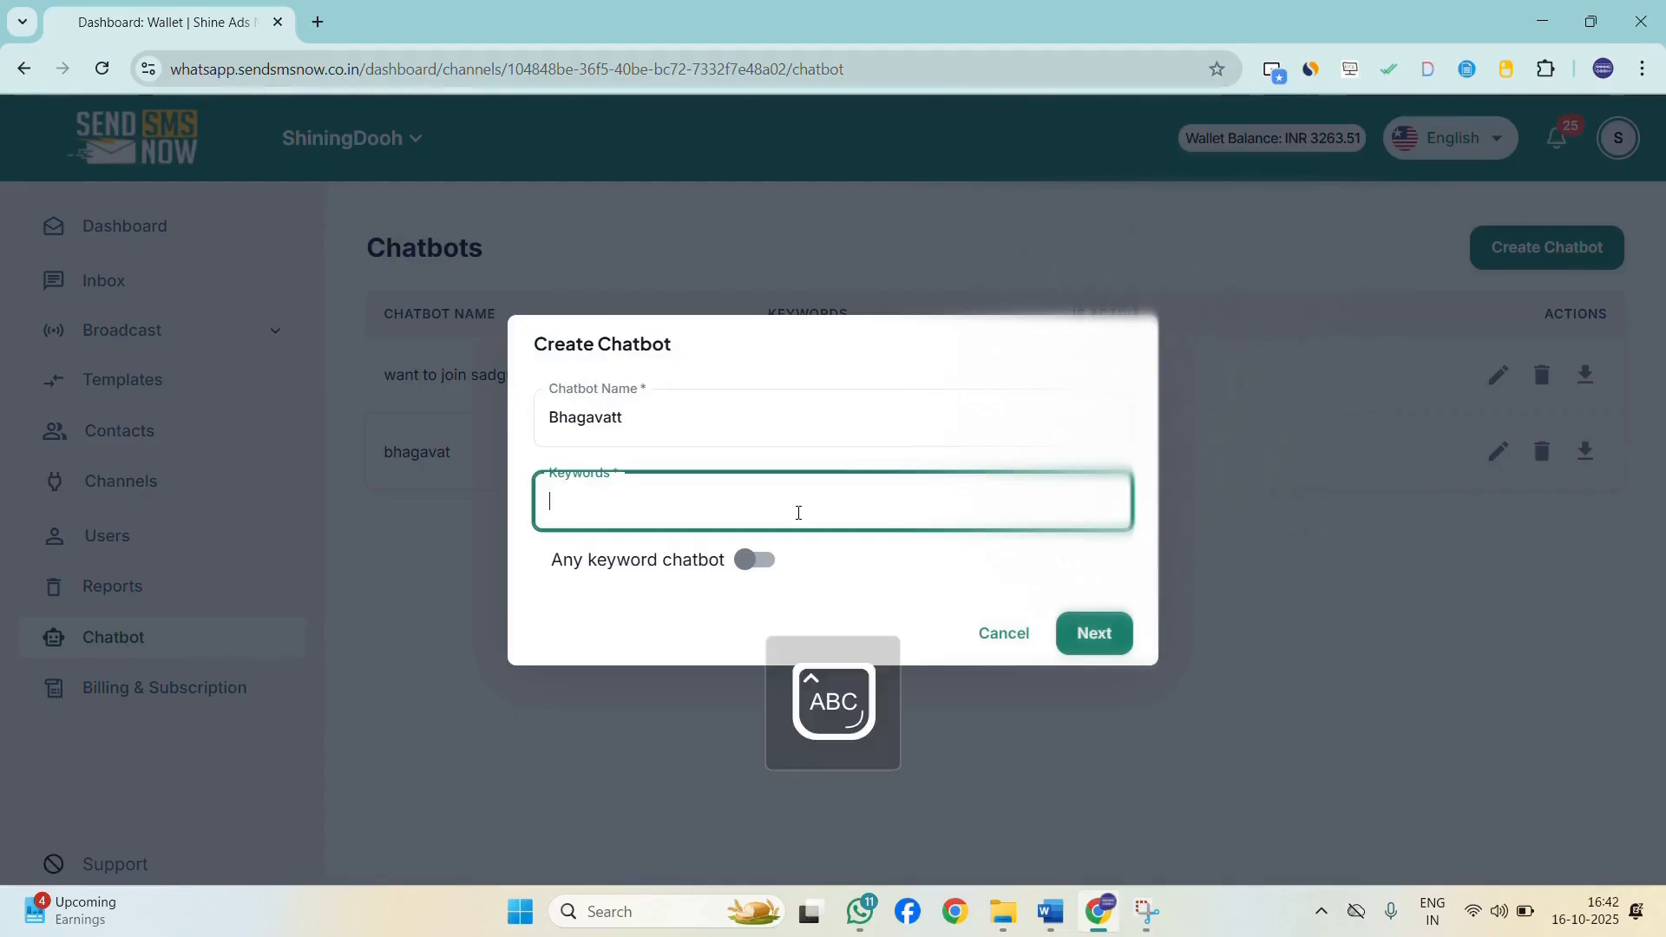
pyautogui.press('capslock')
pyautogui.write('sent me M')
pyautogui.press('capslock')
pyautogui.write('ore')
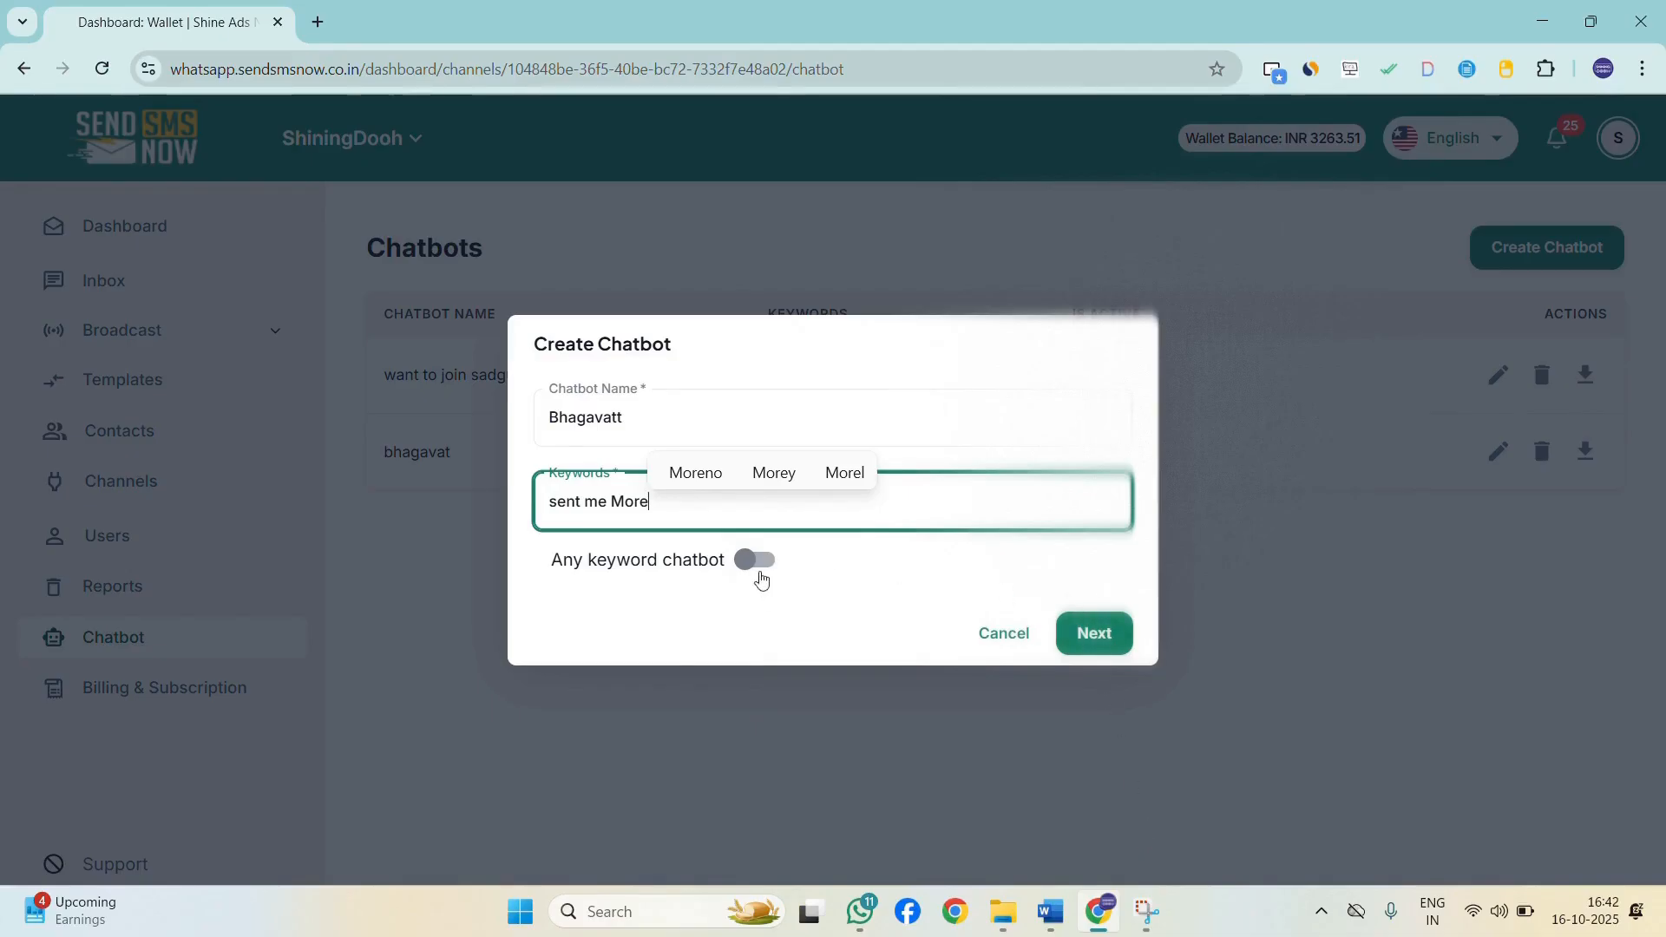
pyautogui.moveTo(551, 505); pyautogui.dragTo(680, 524)
pyautogui.click(680, 524)
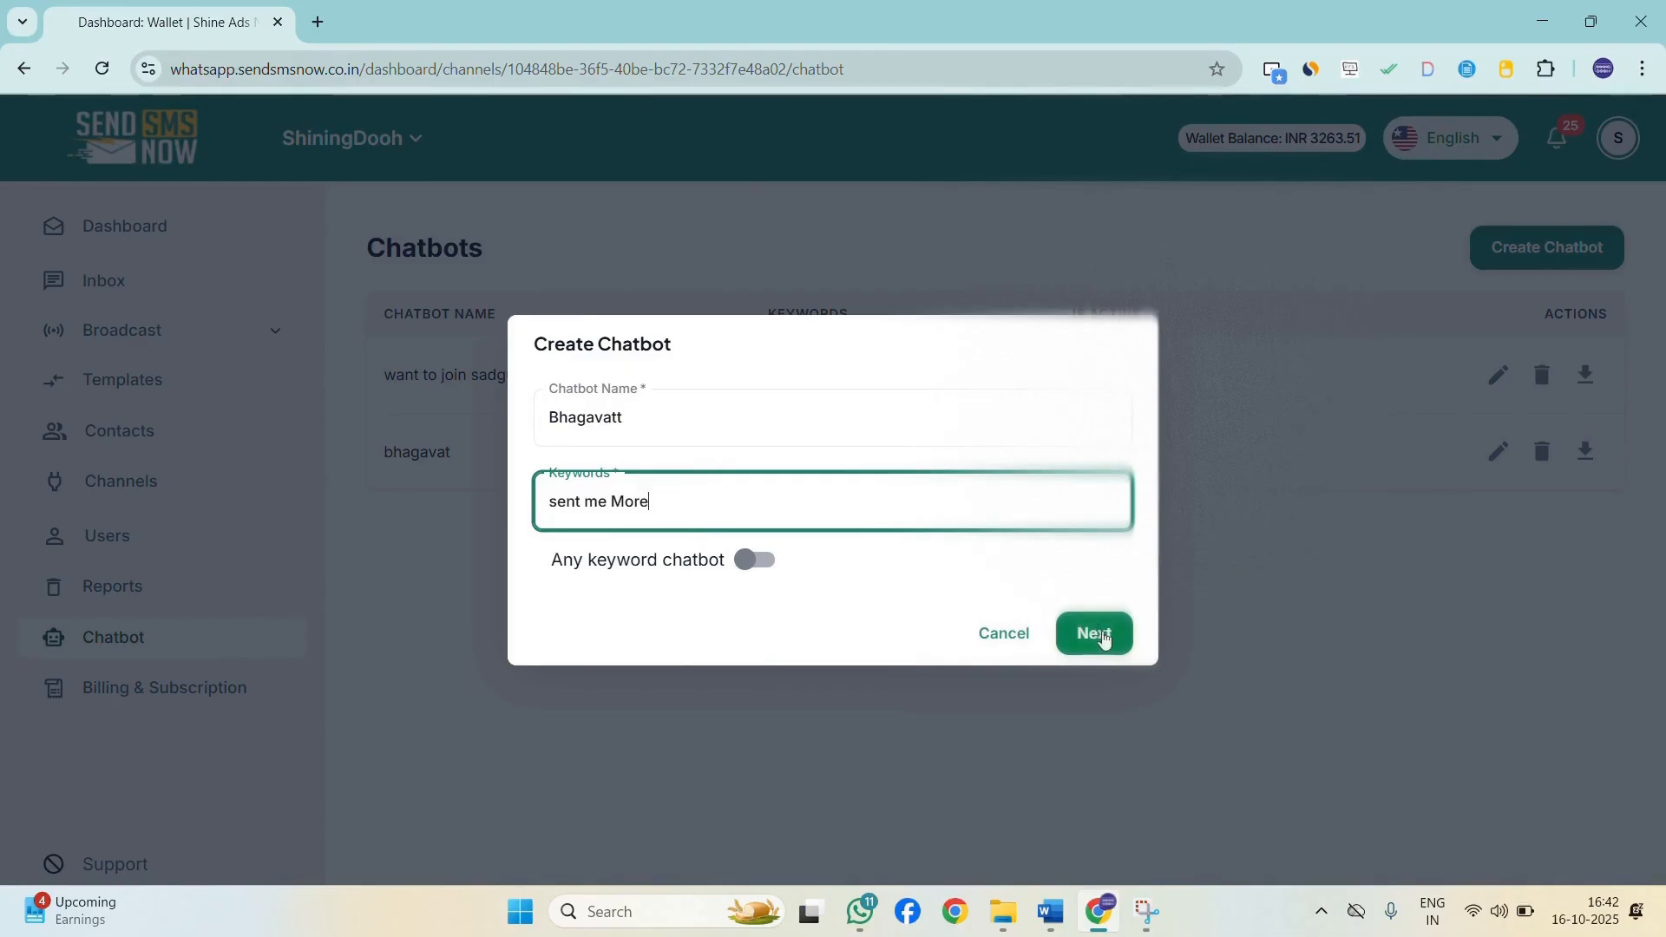
pyautogui.click(1098, 634)
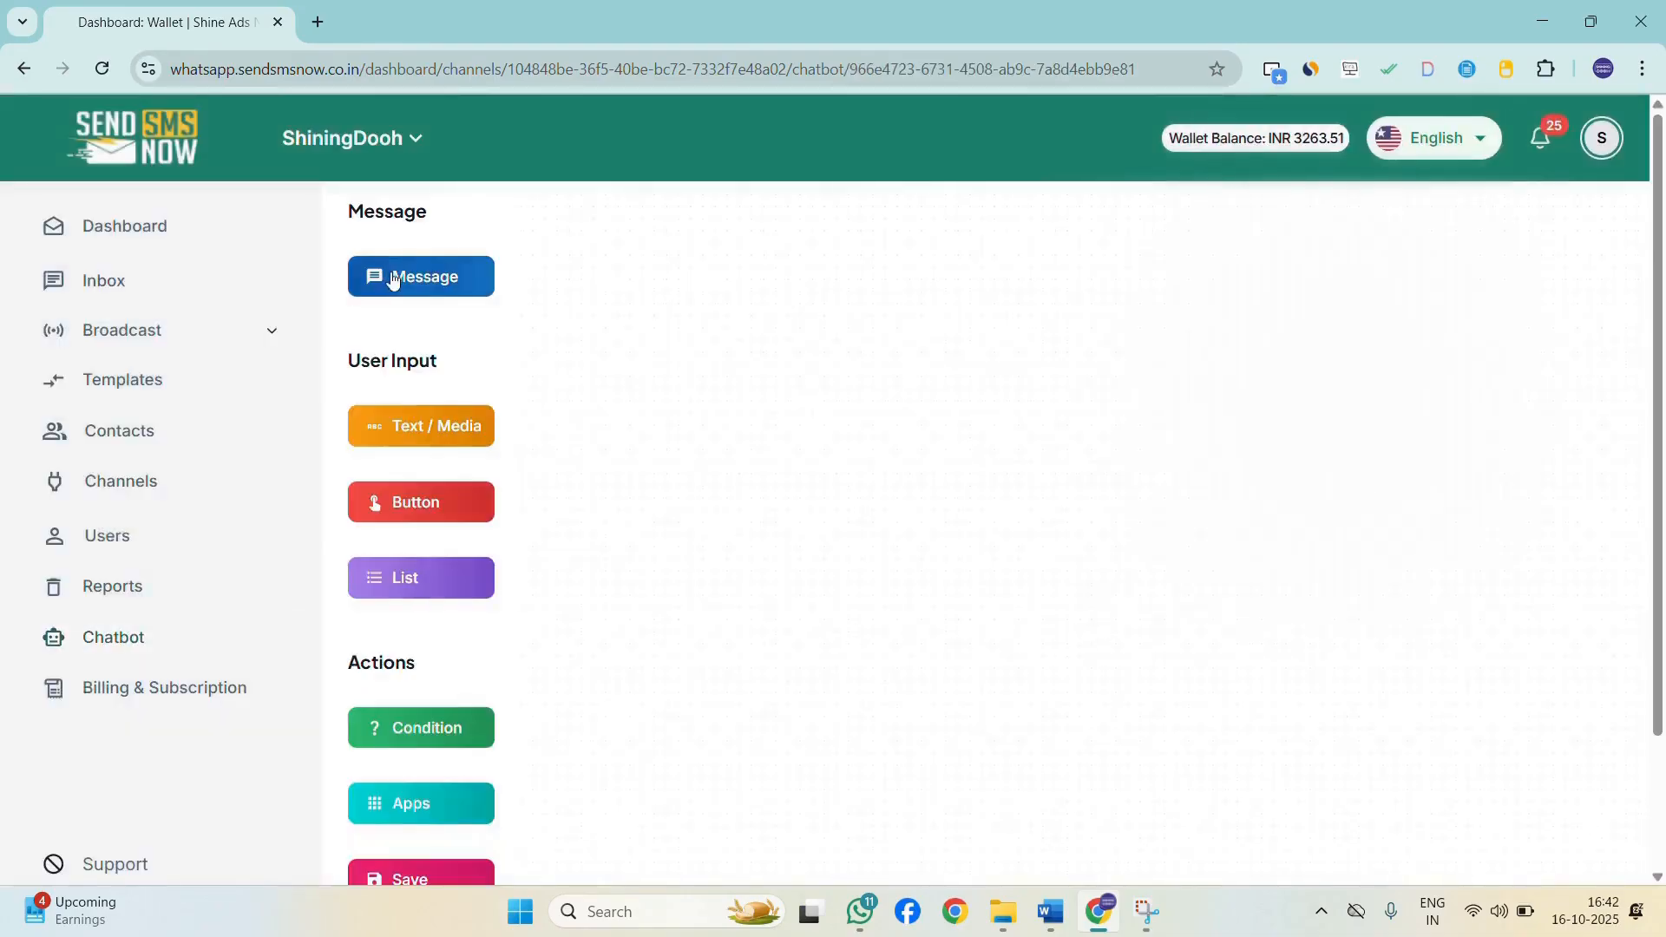
# Add a send-message node with a text message reading happy Diwali to you.
pyautogui.scroll(-1, 428, 570)
pyautogui.scroll(1, 427, 570)
pyautogui.click(442, 280)
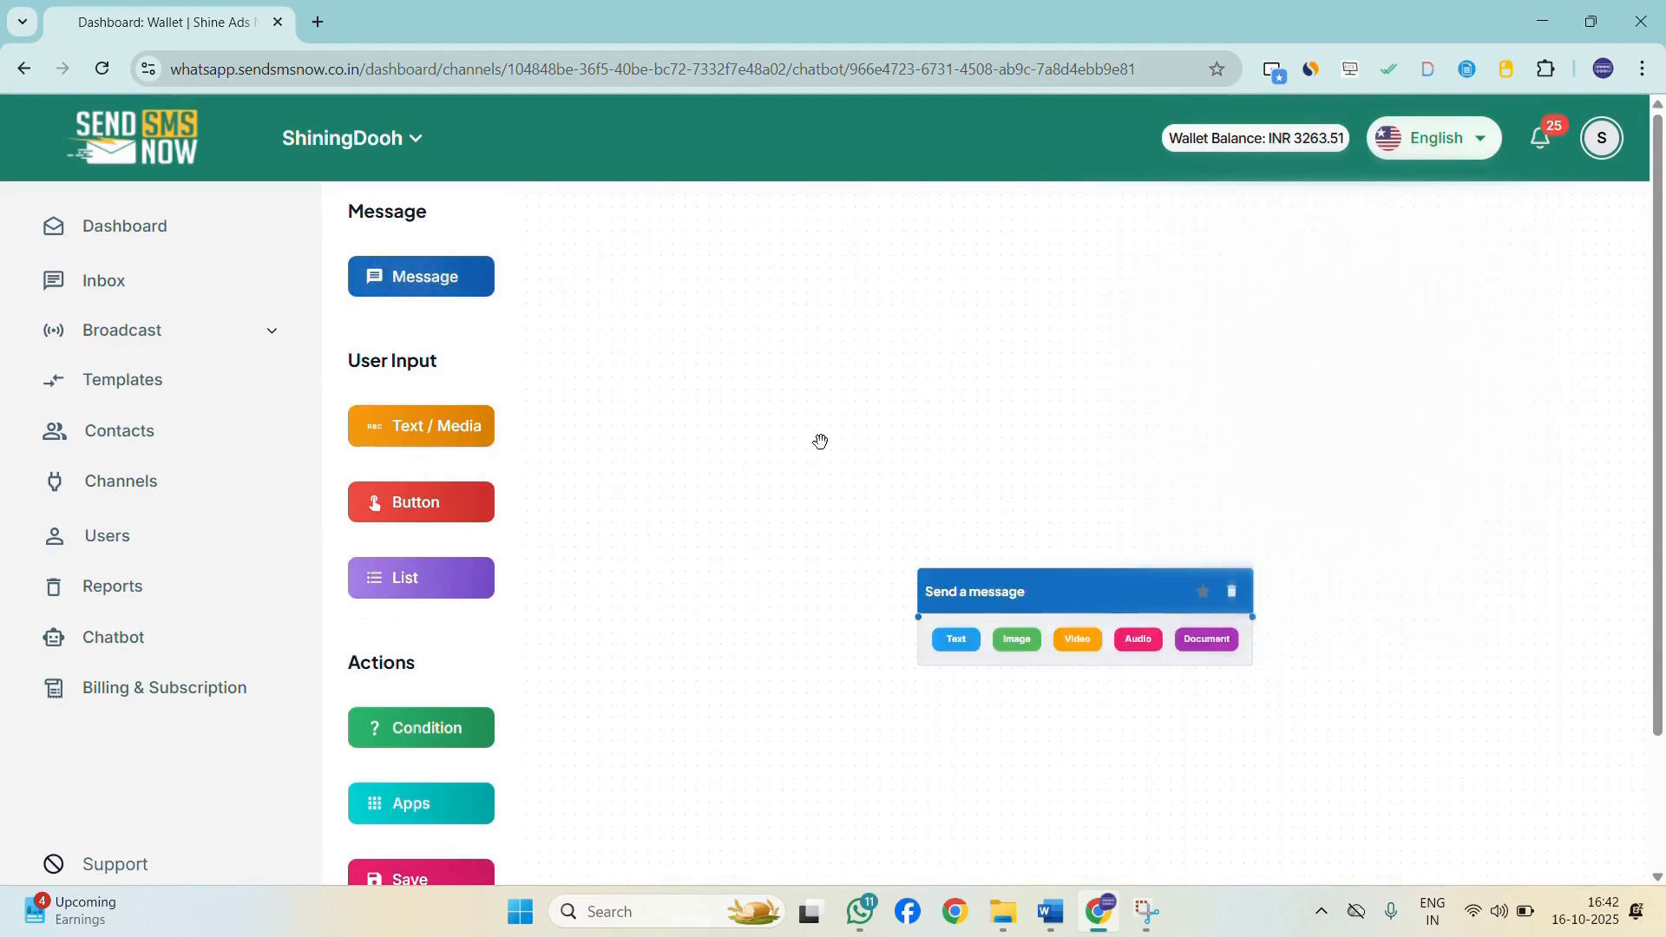
pyautogui.click(957, 640)
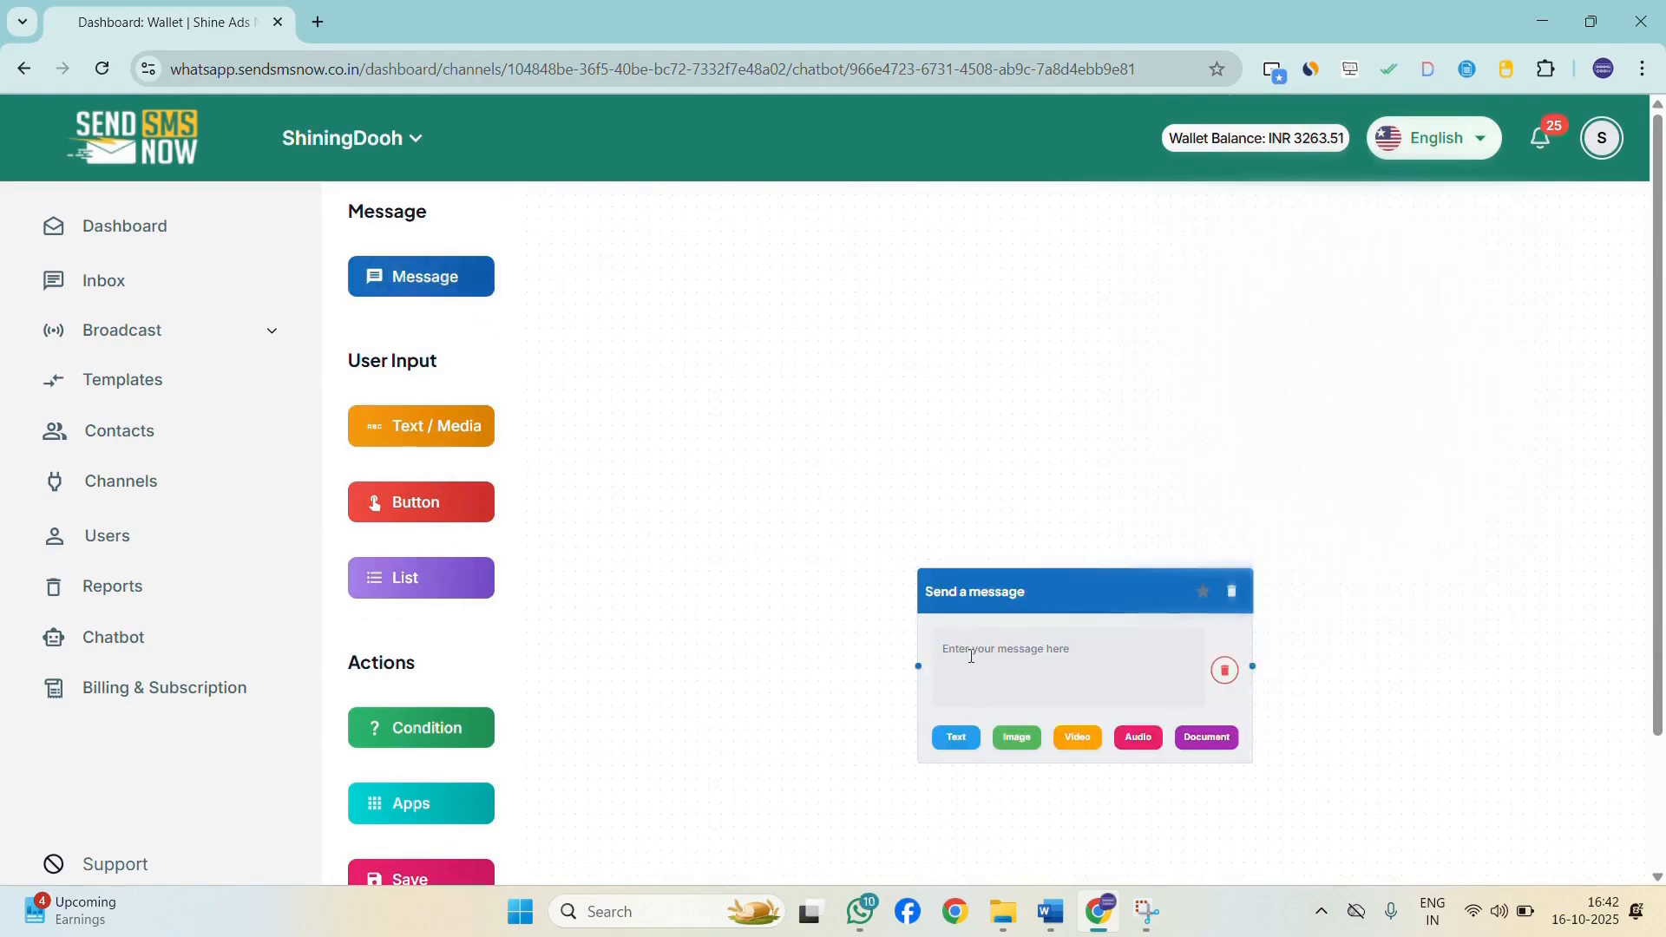
pyautogui.click(989, 661)
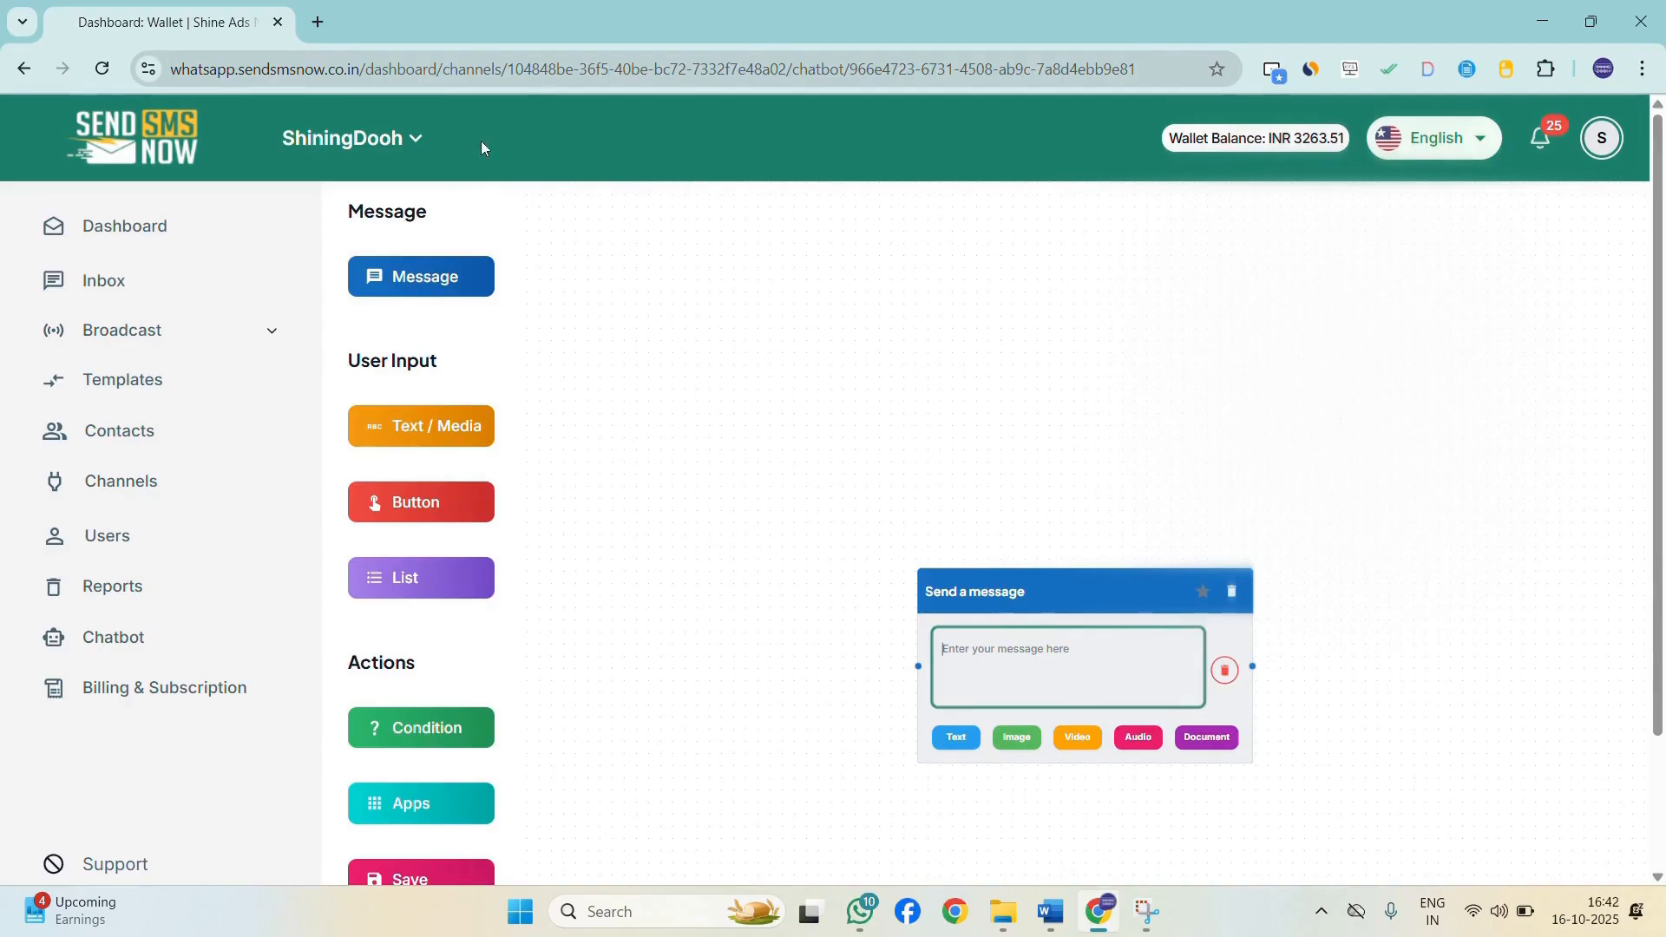
pyautogui.write('happy')
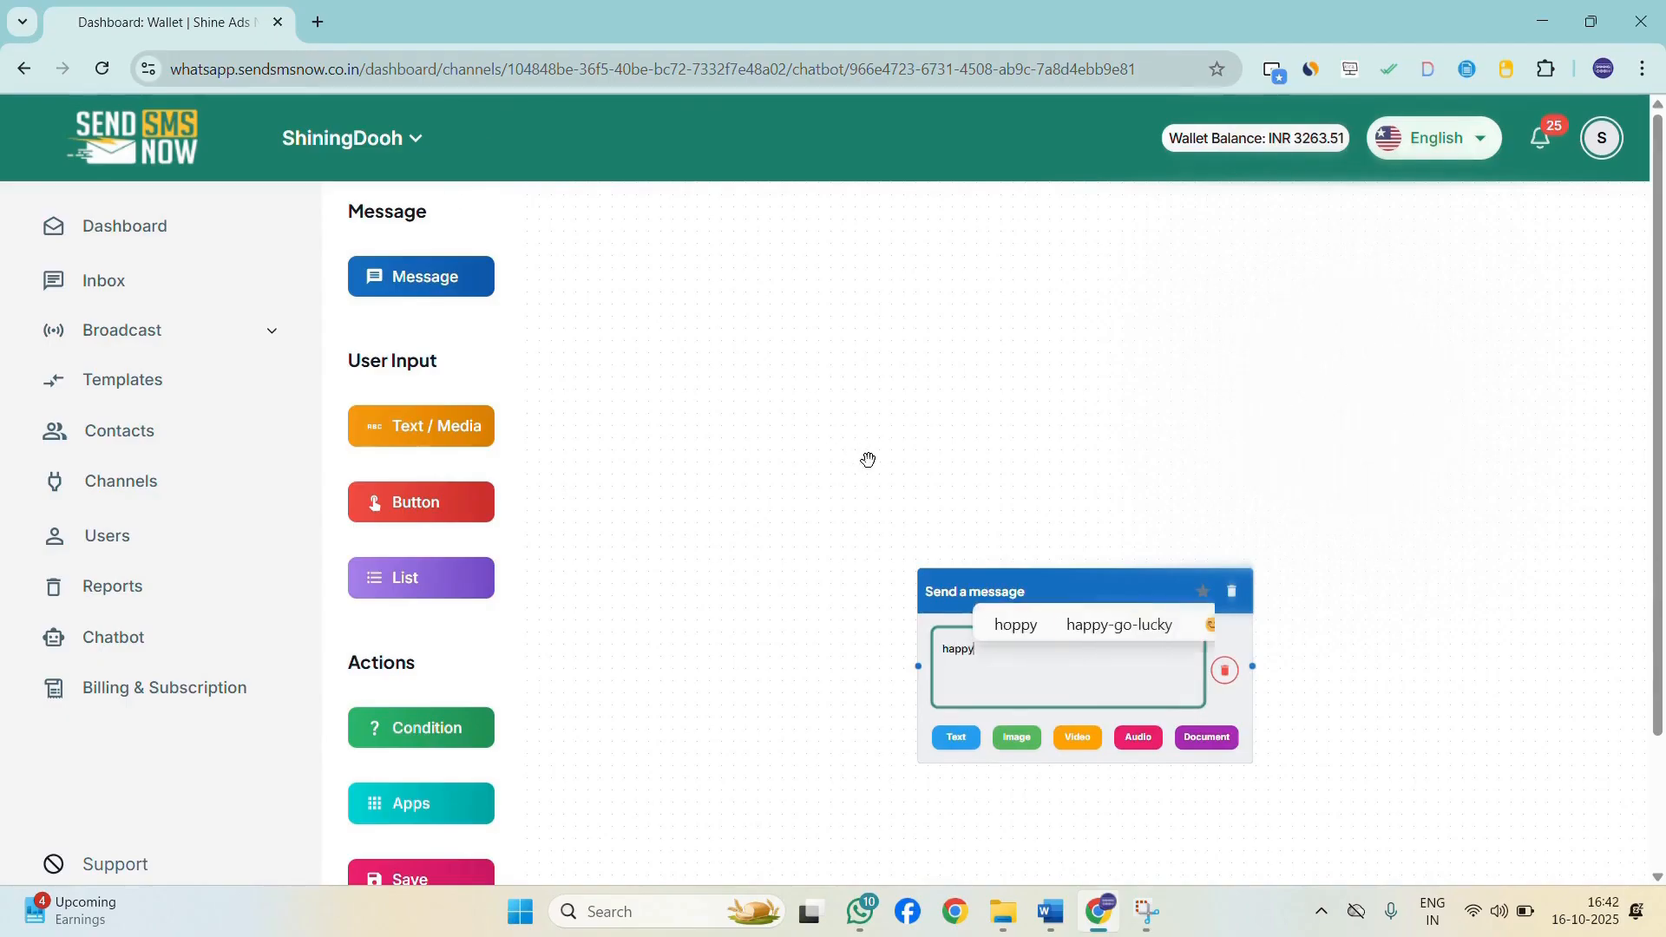
pyautogui.write(' Diwali to')
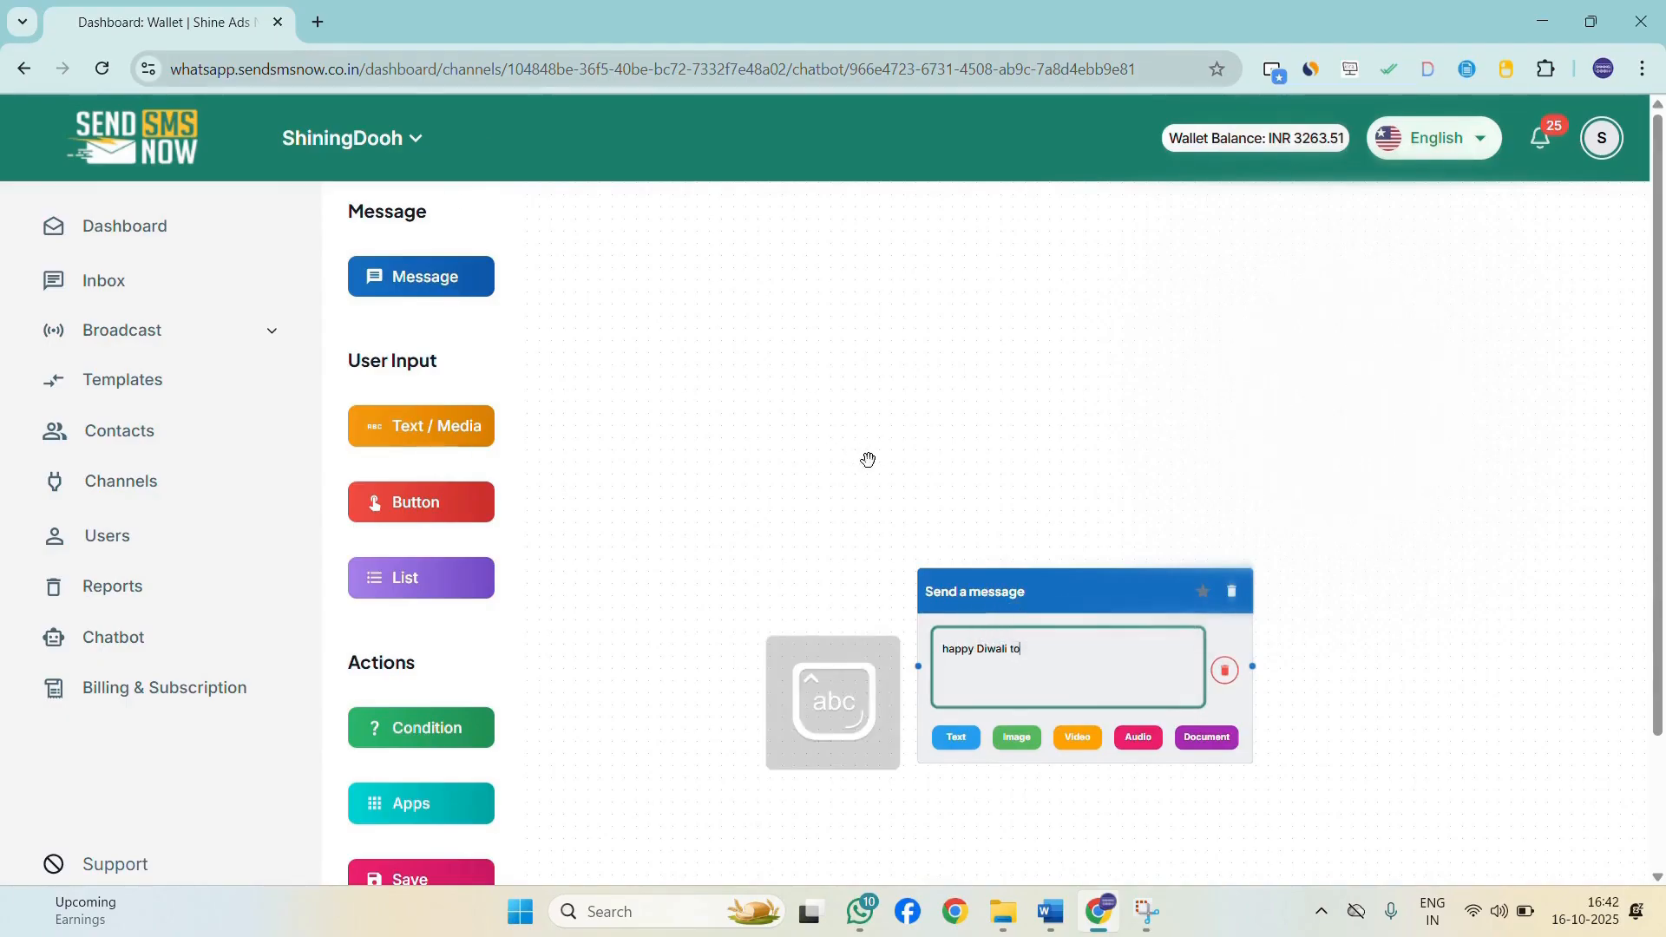
pyautogui.write(' yo')
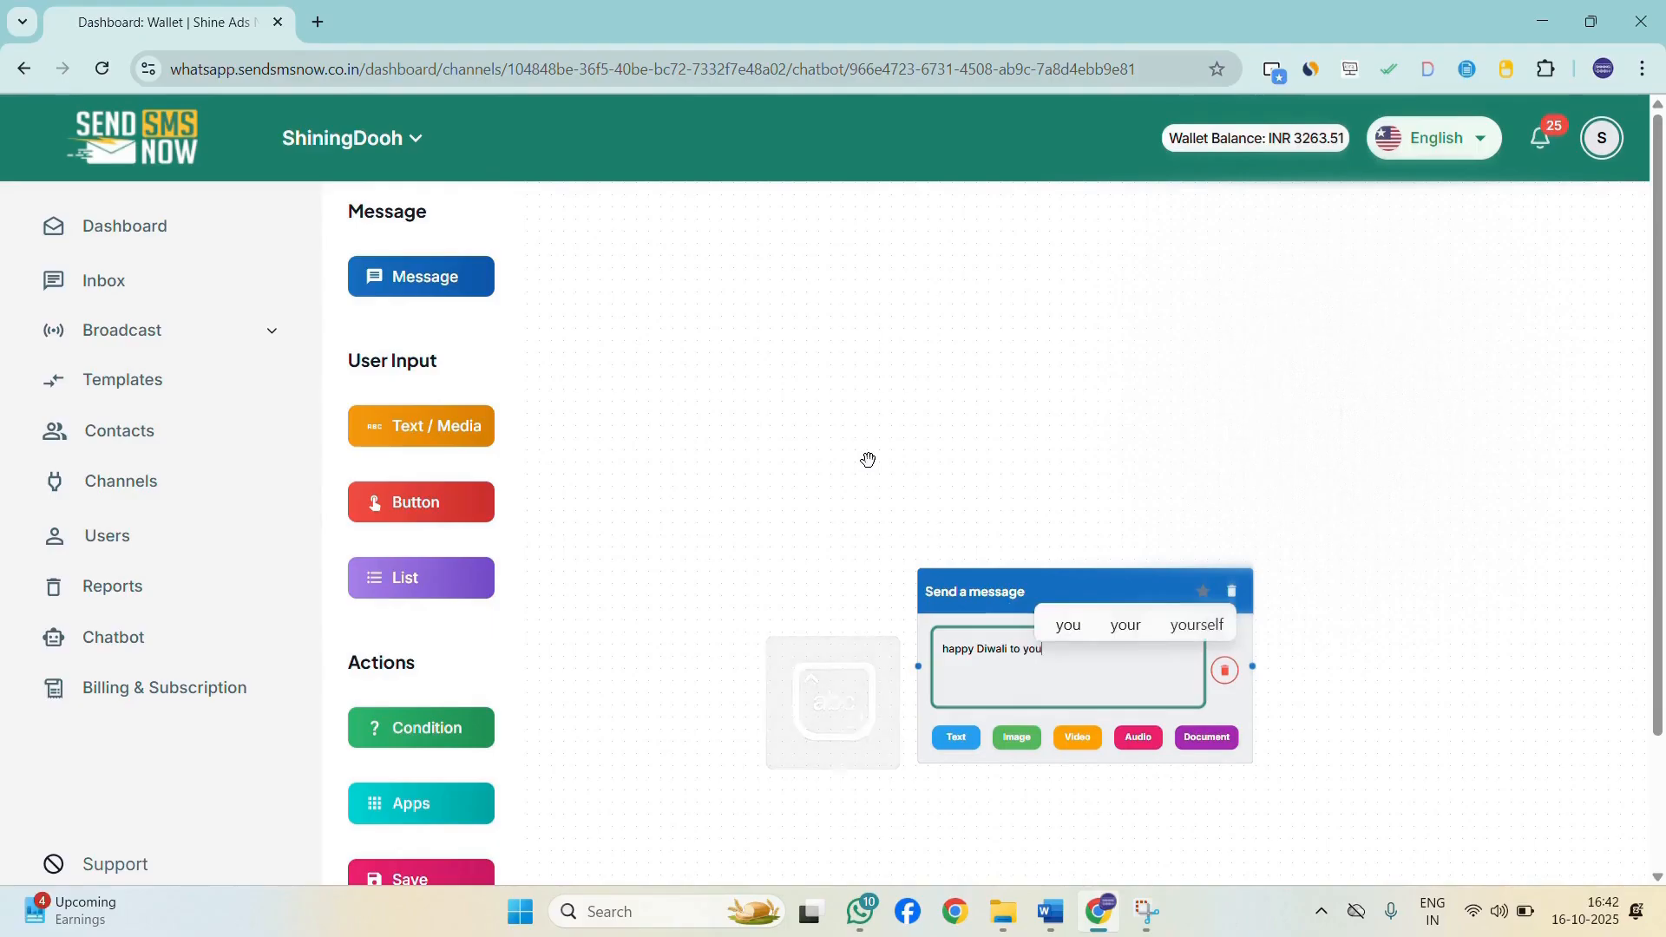
pyautogui.write('u')
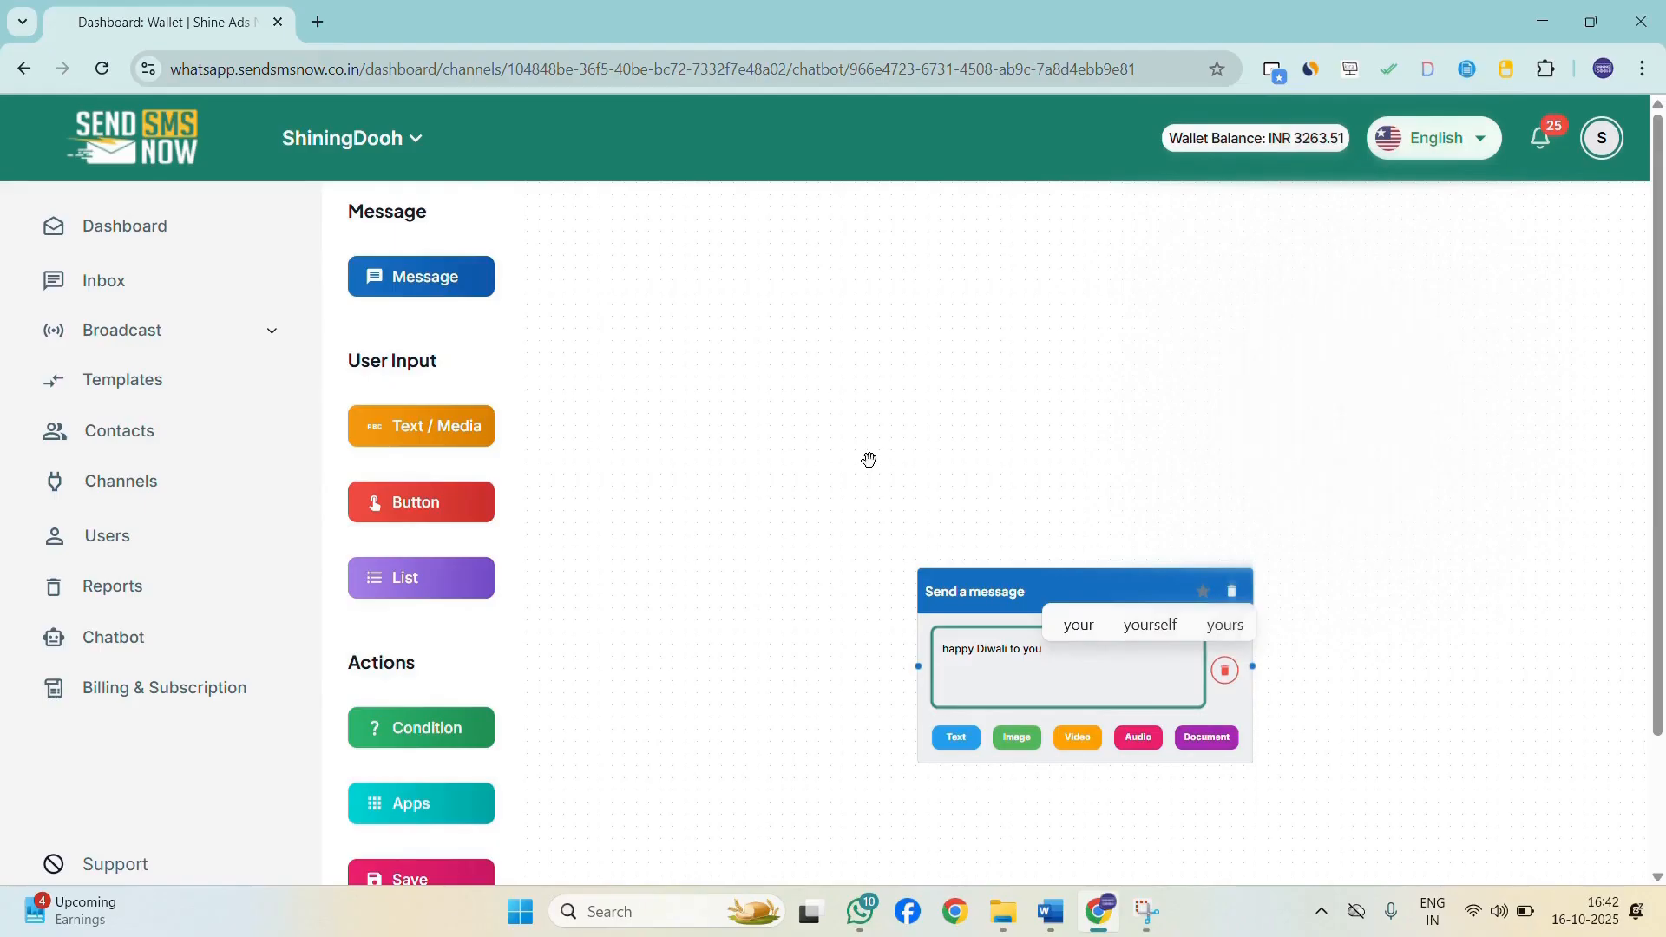
# Save the chatbot flow.
pyautogui.scroll(-1, 763, 650)
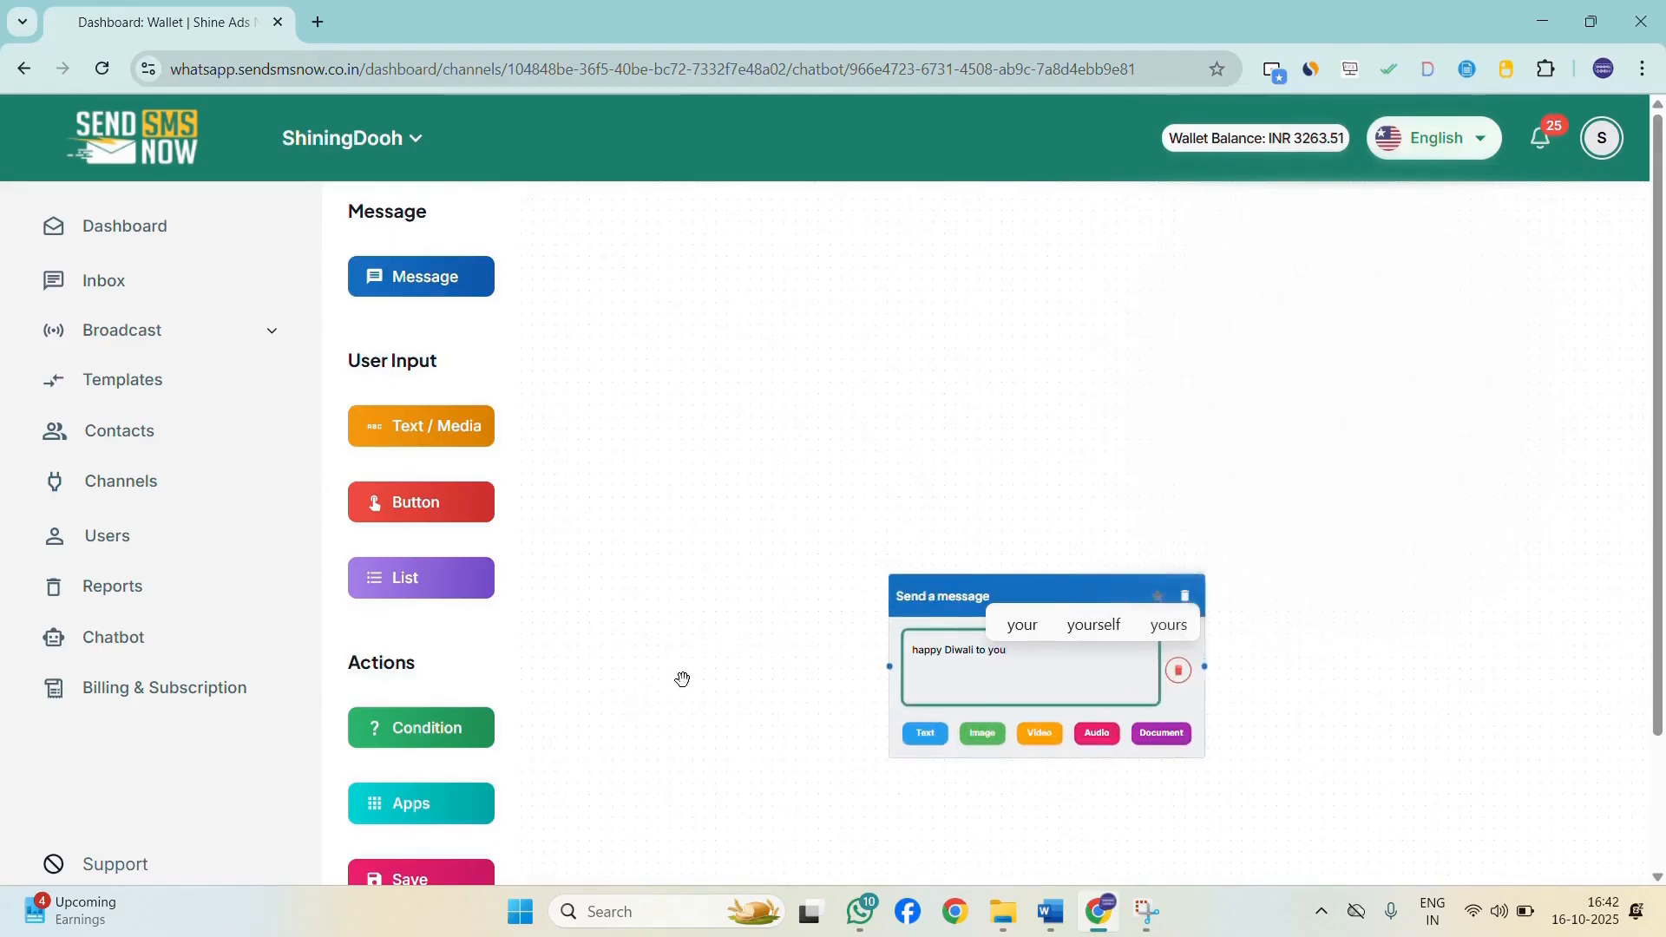
pyautogui.scroll(-2, 431, 737)
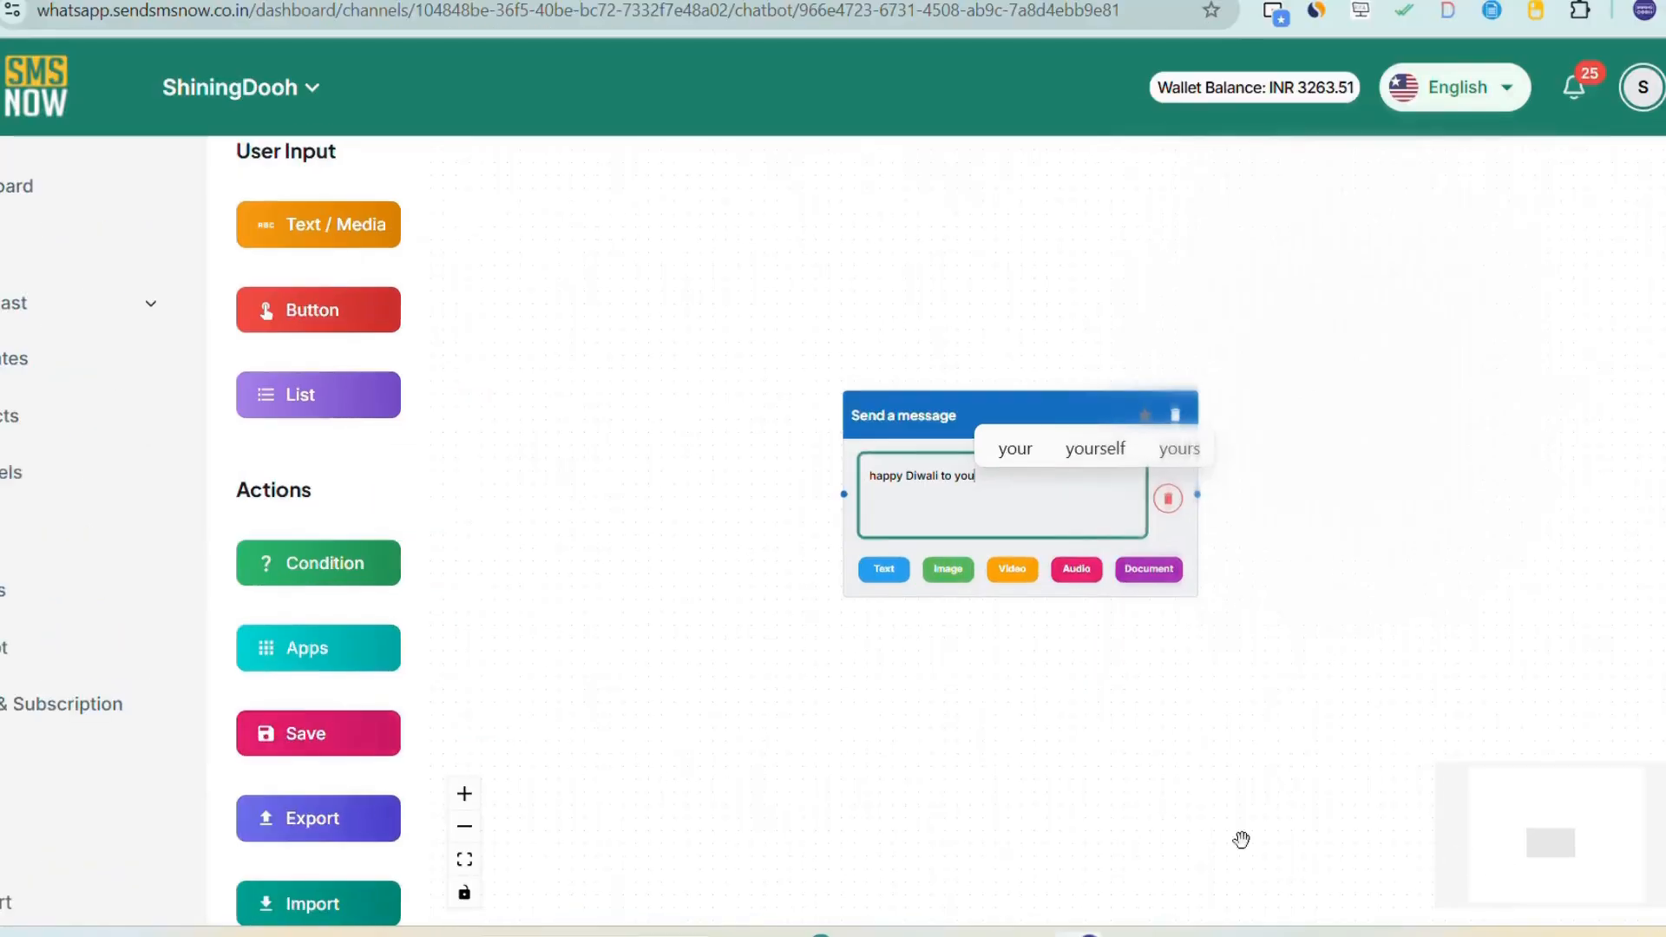
pyautogui.click(415, 729)
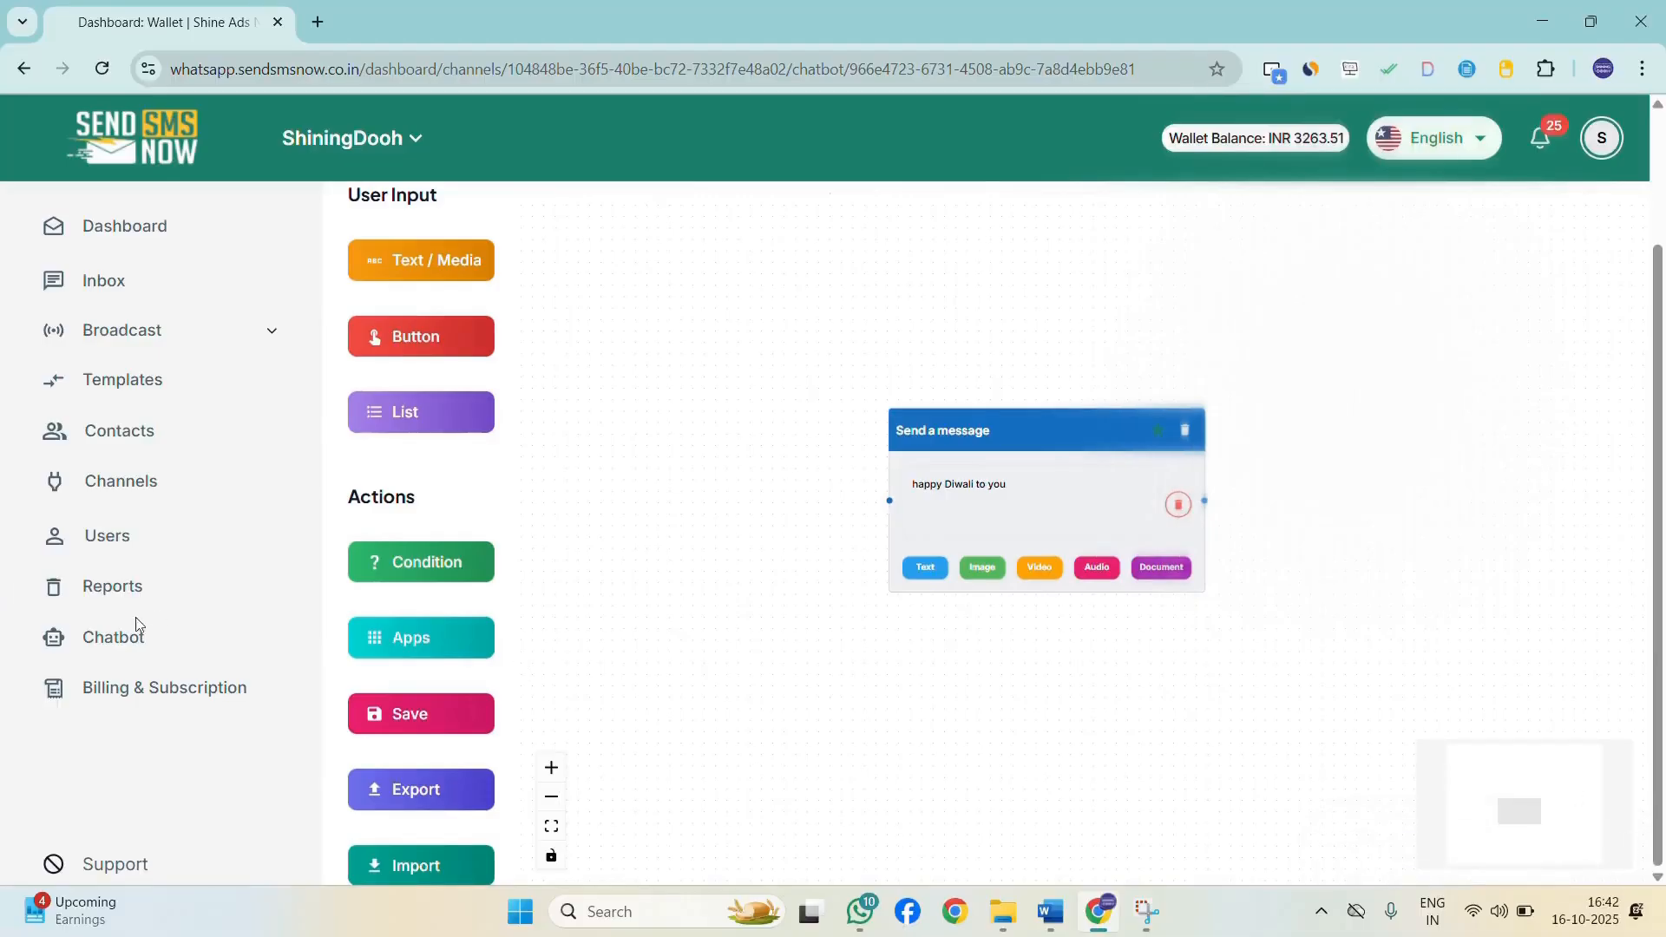
# Reopen the Bhagavatt chatbot from the chatbot list to check its saved message flow, then return to the list.
pyautogui.click(156, 650)
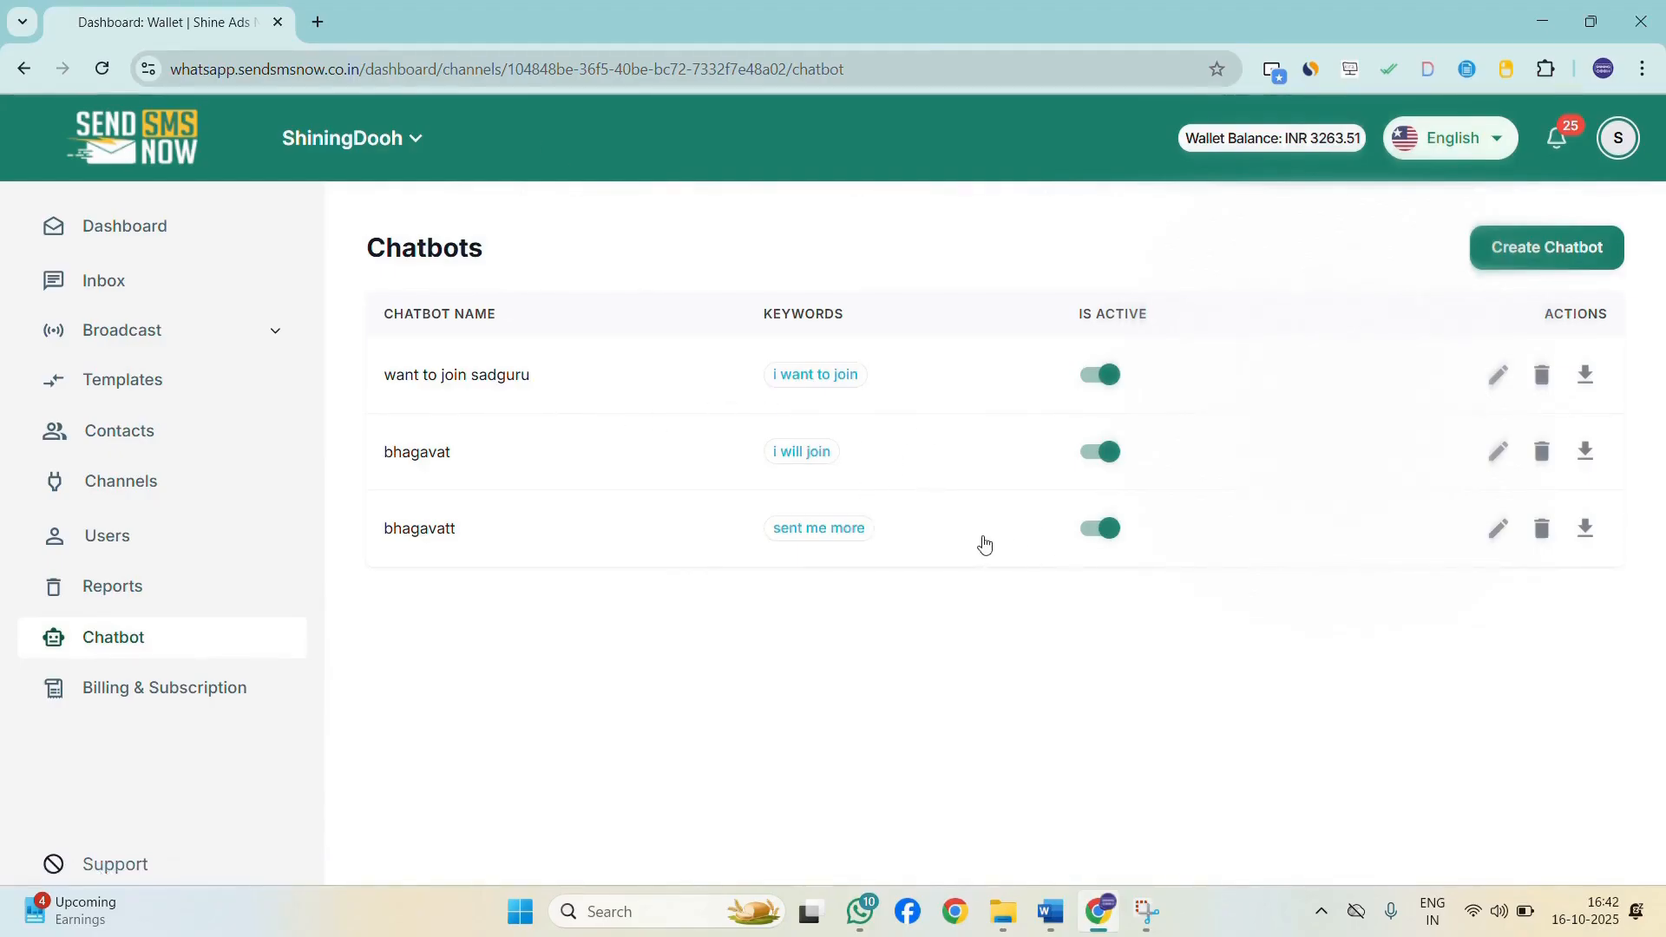
pyautogui.click(627, 527)
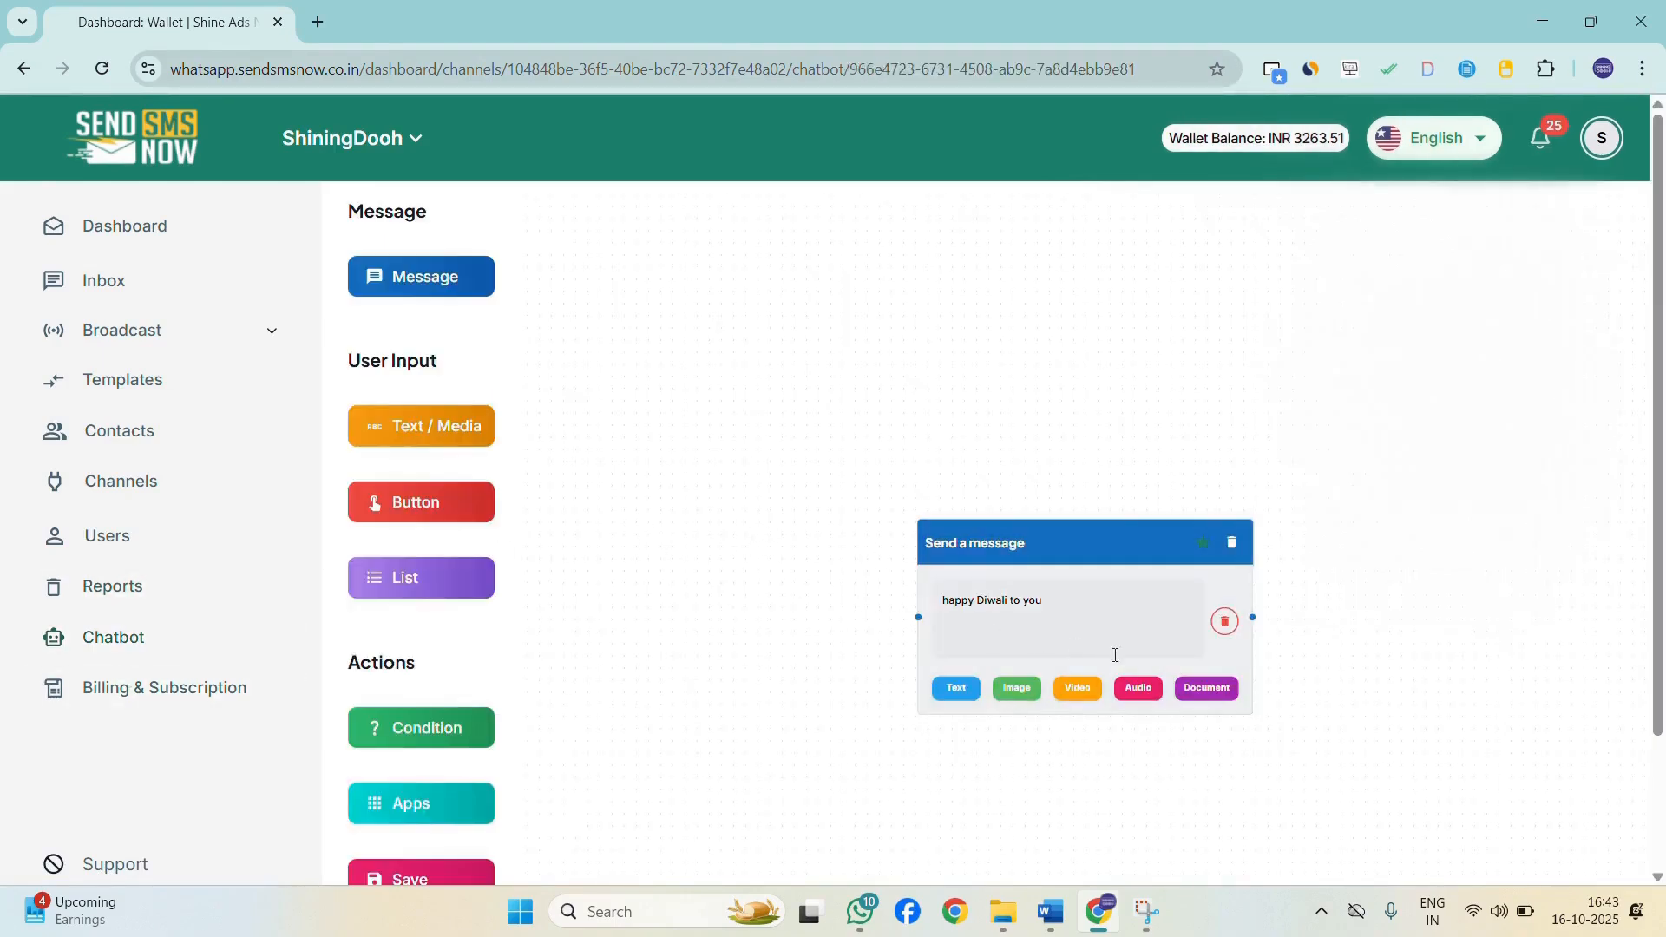
pyautogui.click(154, 644)
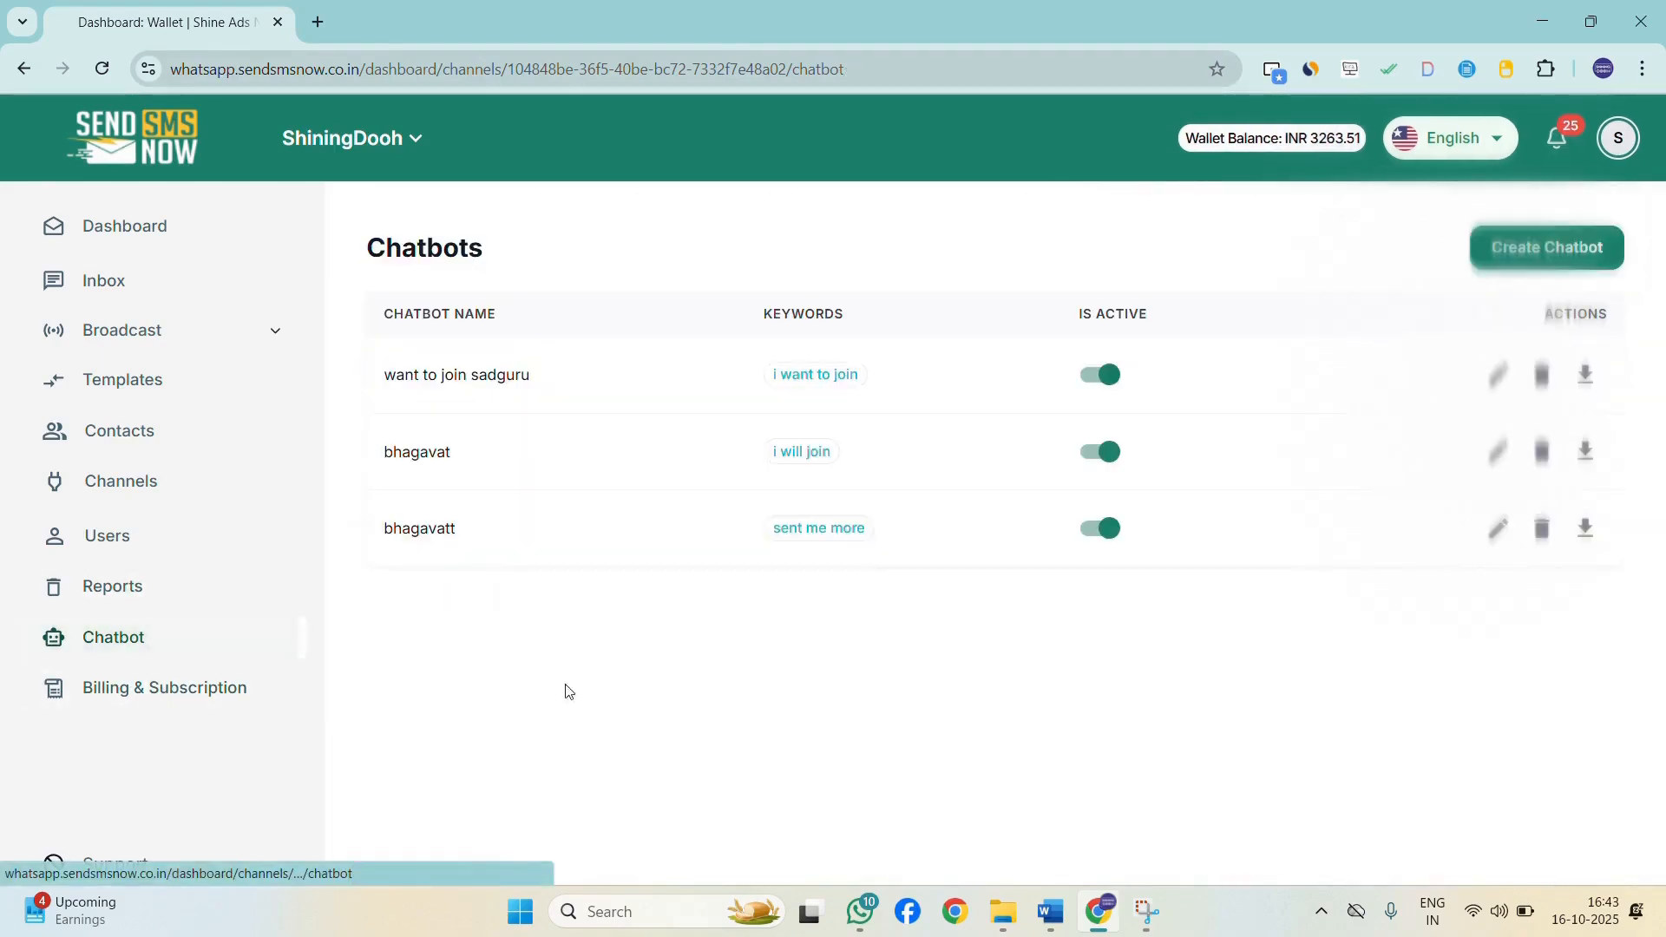
# Switch to the WhatsApp desktop app, scroll through the Shining Dooh chat, and minimize it.
pyautogui.click(868, 916)
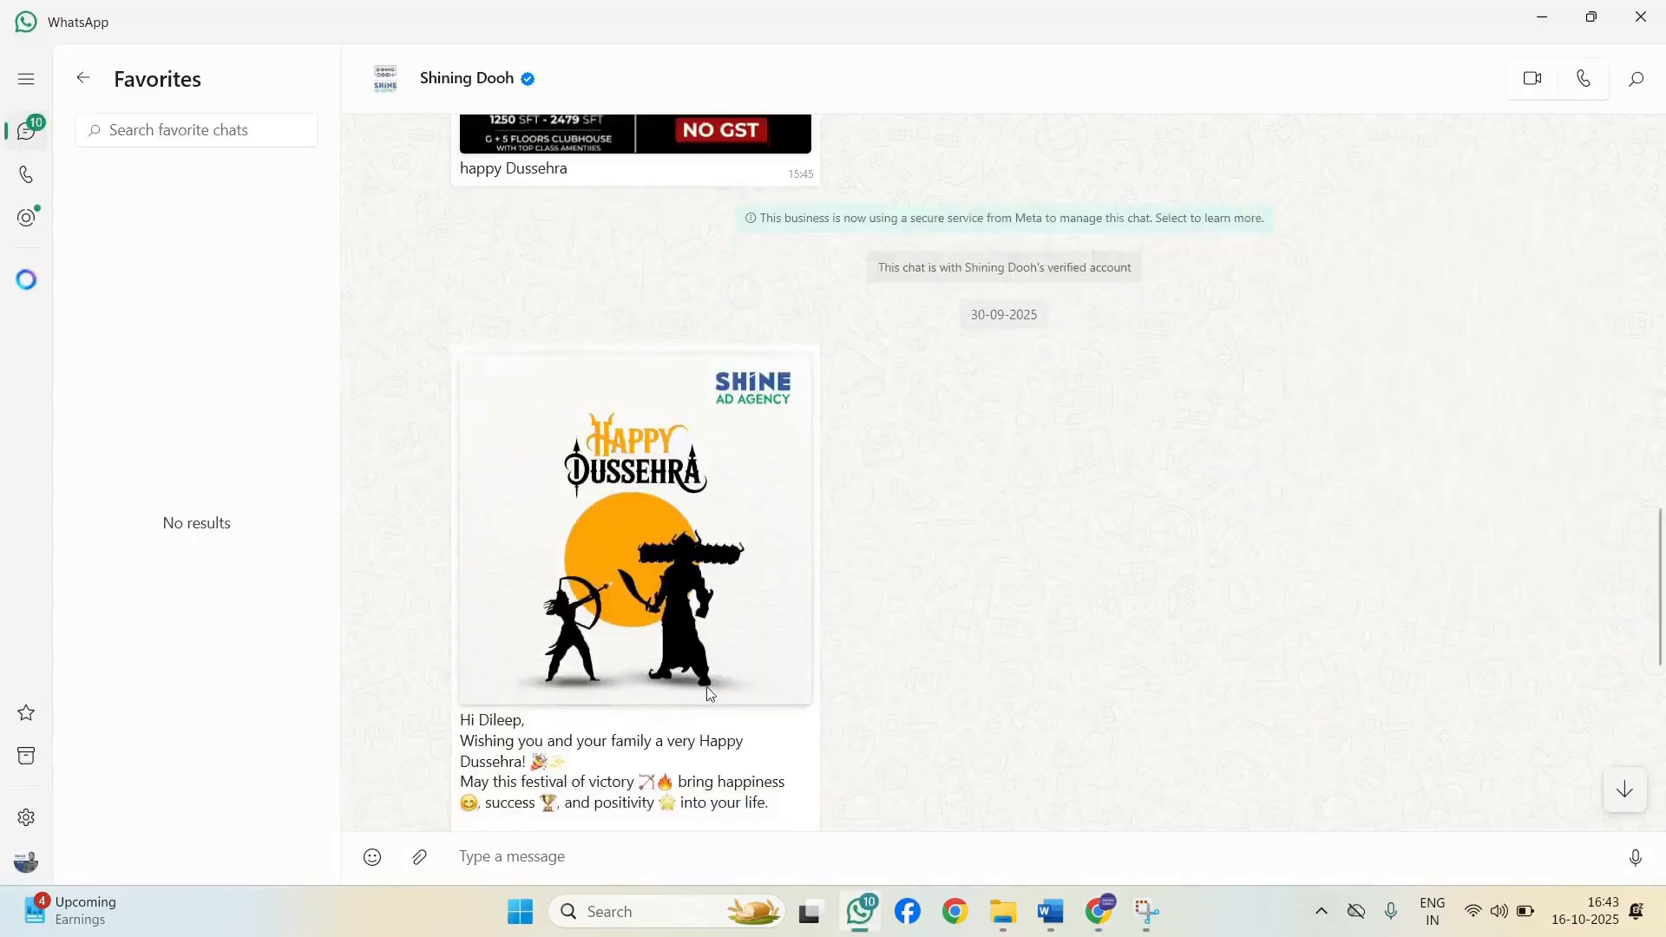
pyautogui.scroll(-6, 729, 691)
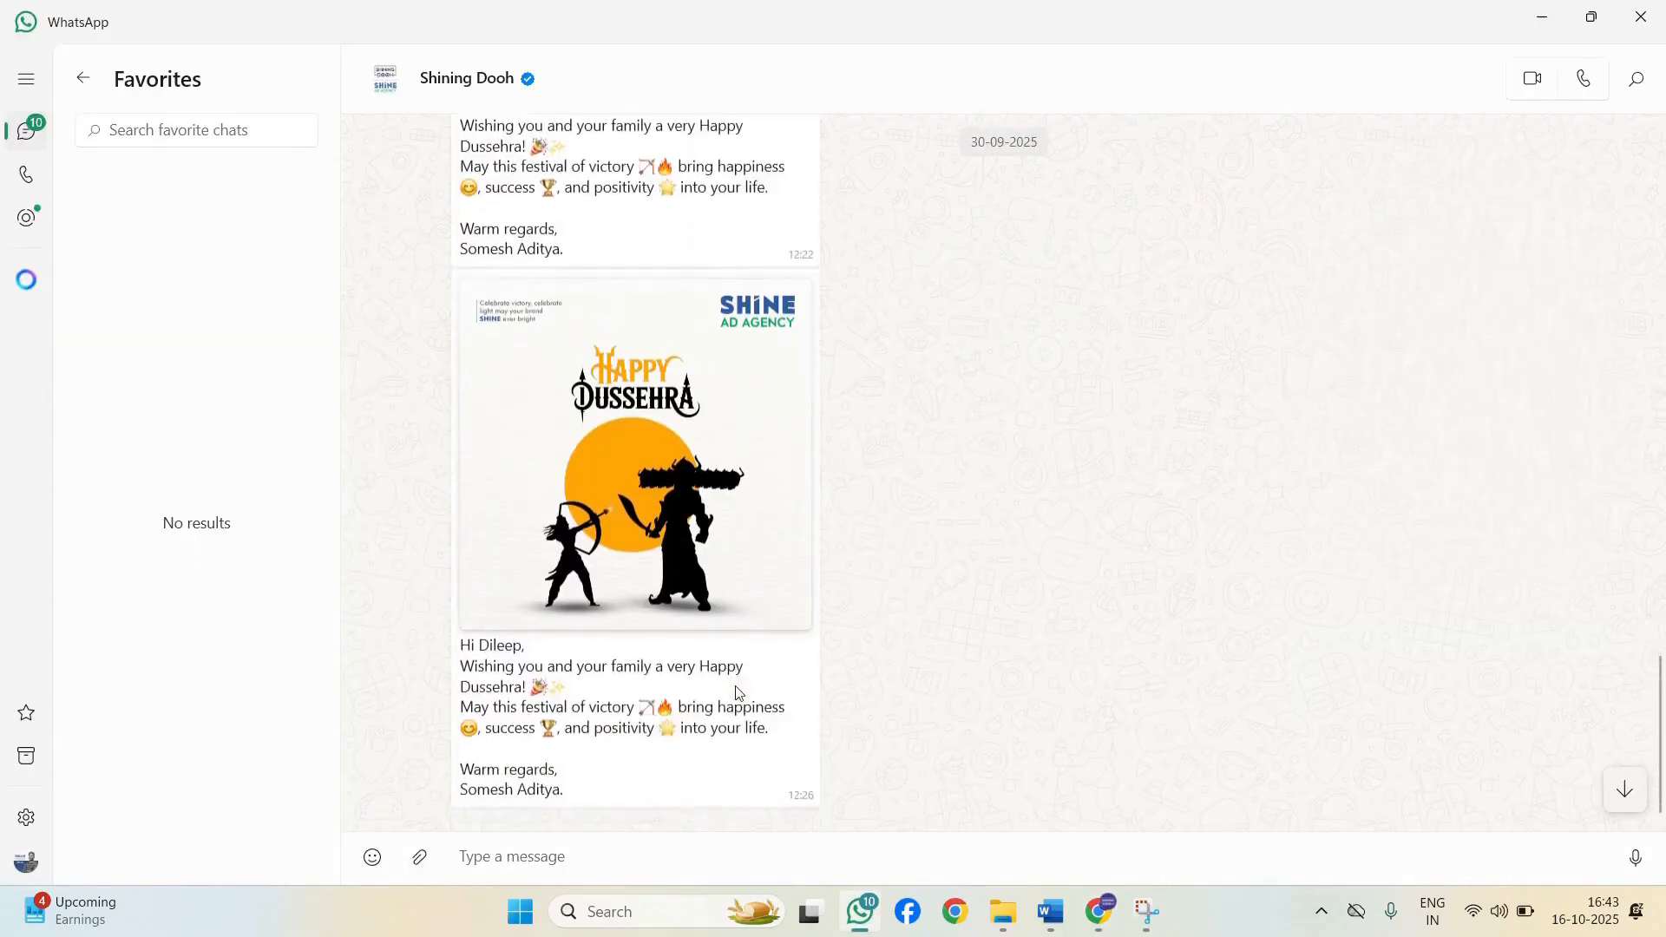
pyautogui.scroll(10, 707, 709)
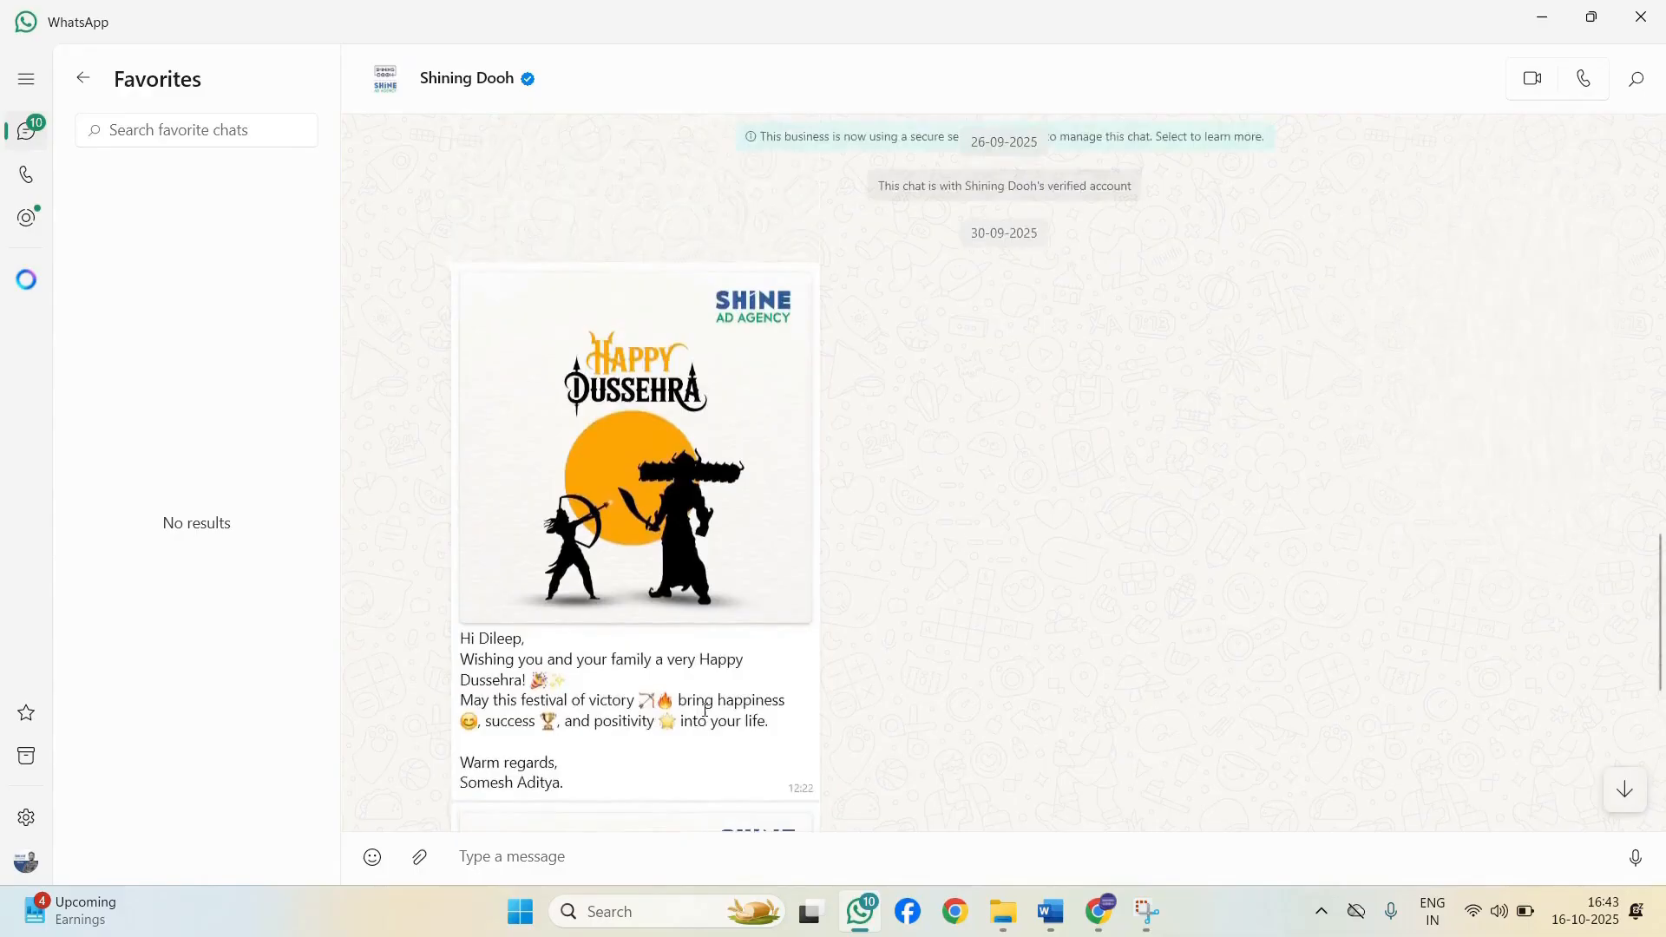
pyautogui.scroll(-10, 703, 716)
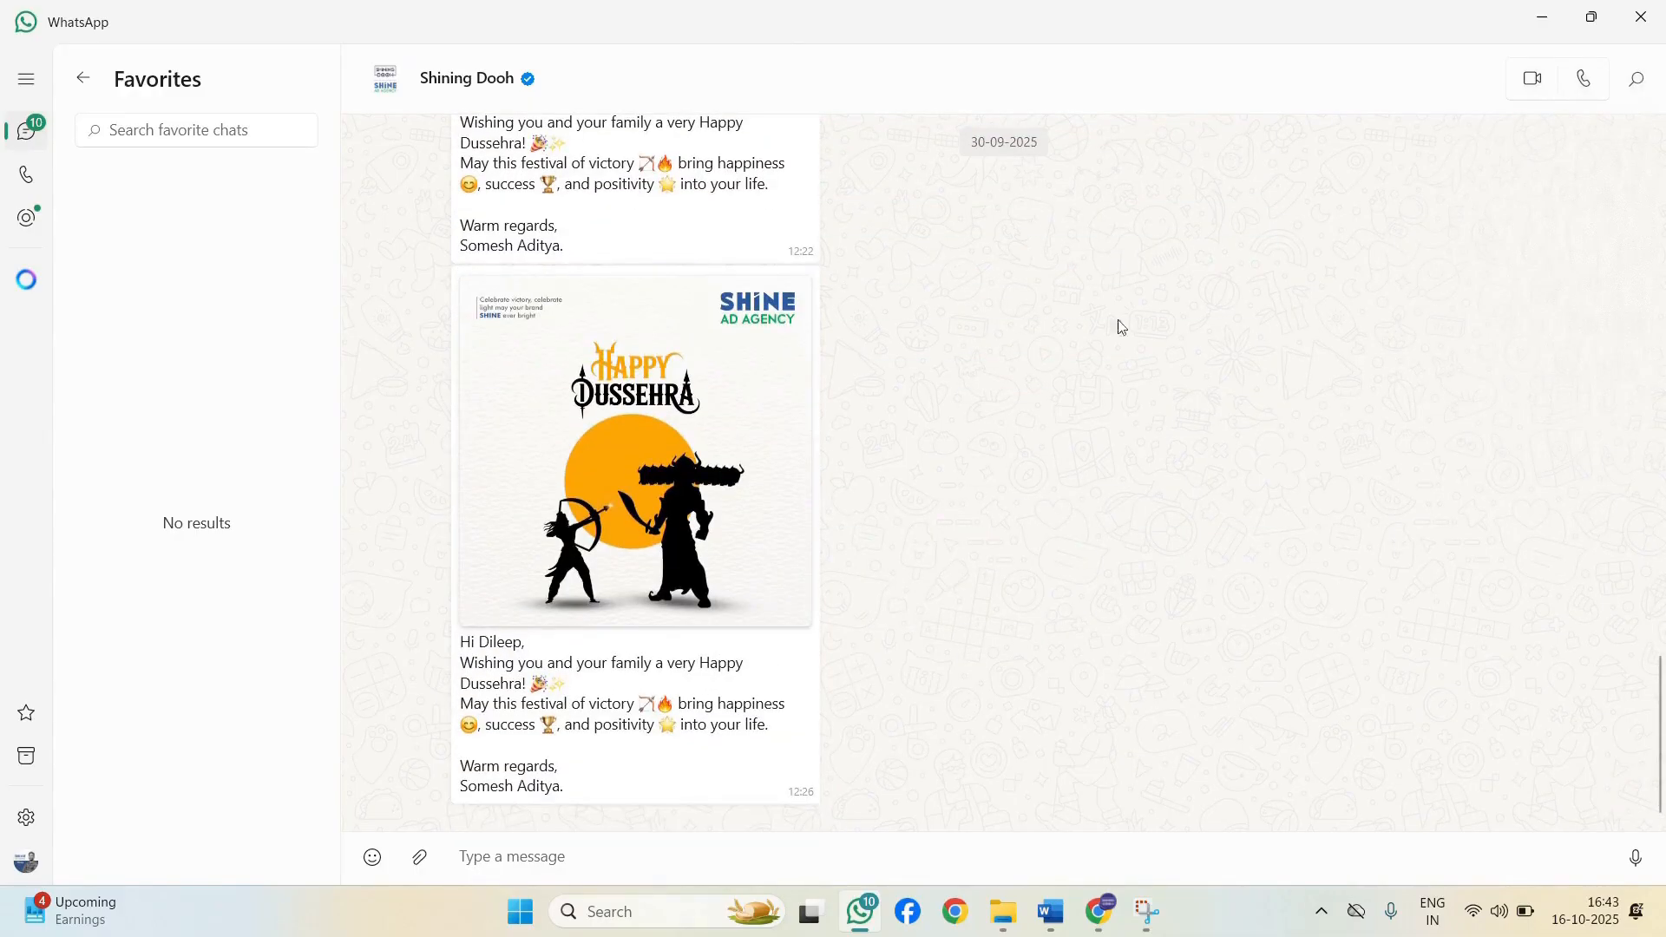
pyautogui.click(1541, 17)
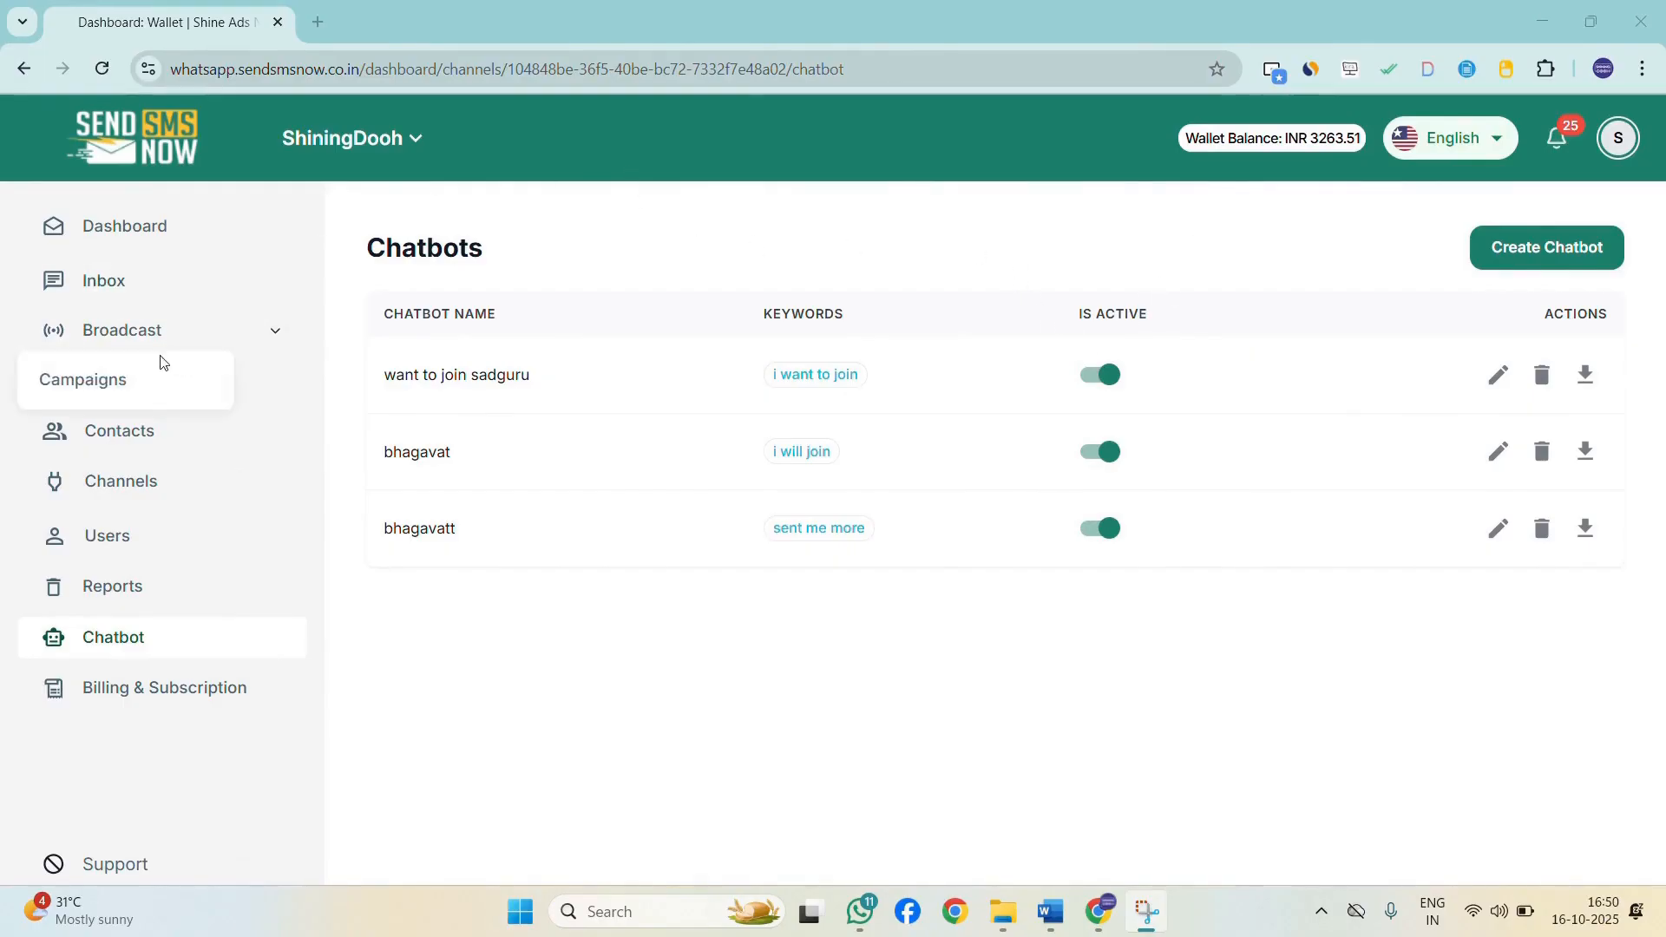
# Open the broadcast campaigns list and view message status for Bhagavat 2nd sheet and for all campaigns selected together.
pyautogui.click(153, 382)
pyautogui.scroll(-3, 1306, 482)
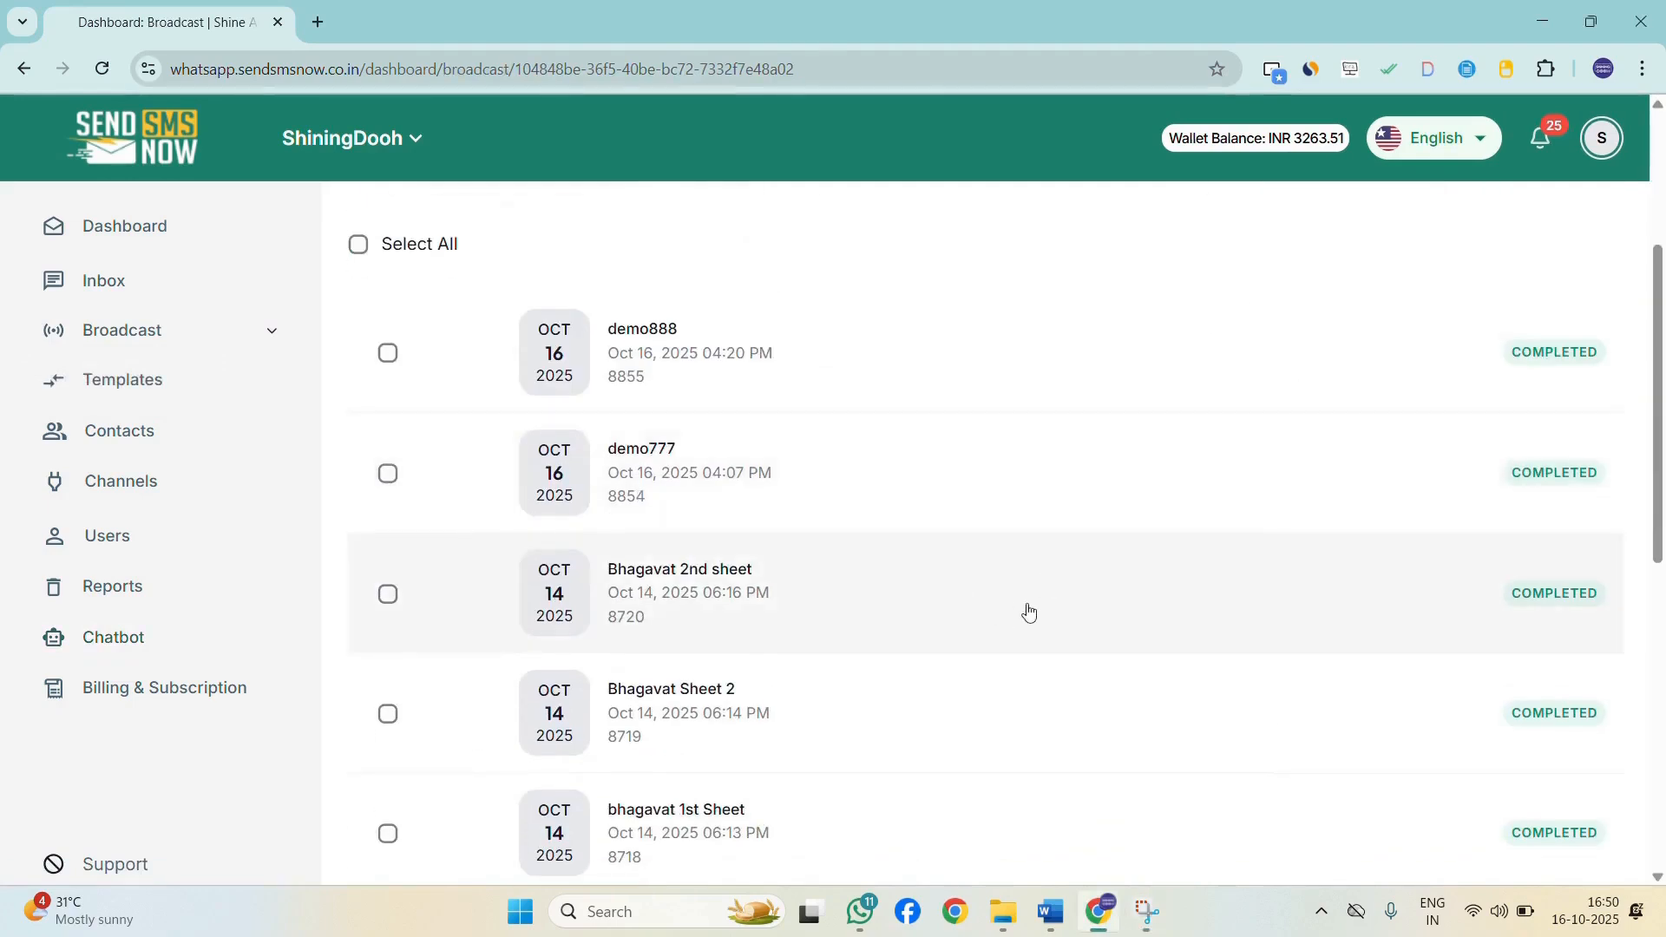
pyautogui.click(1403, 614)
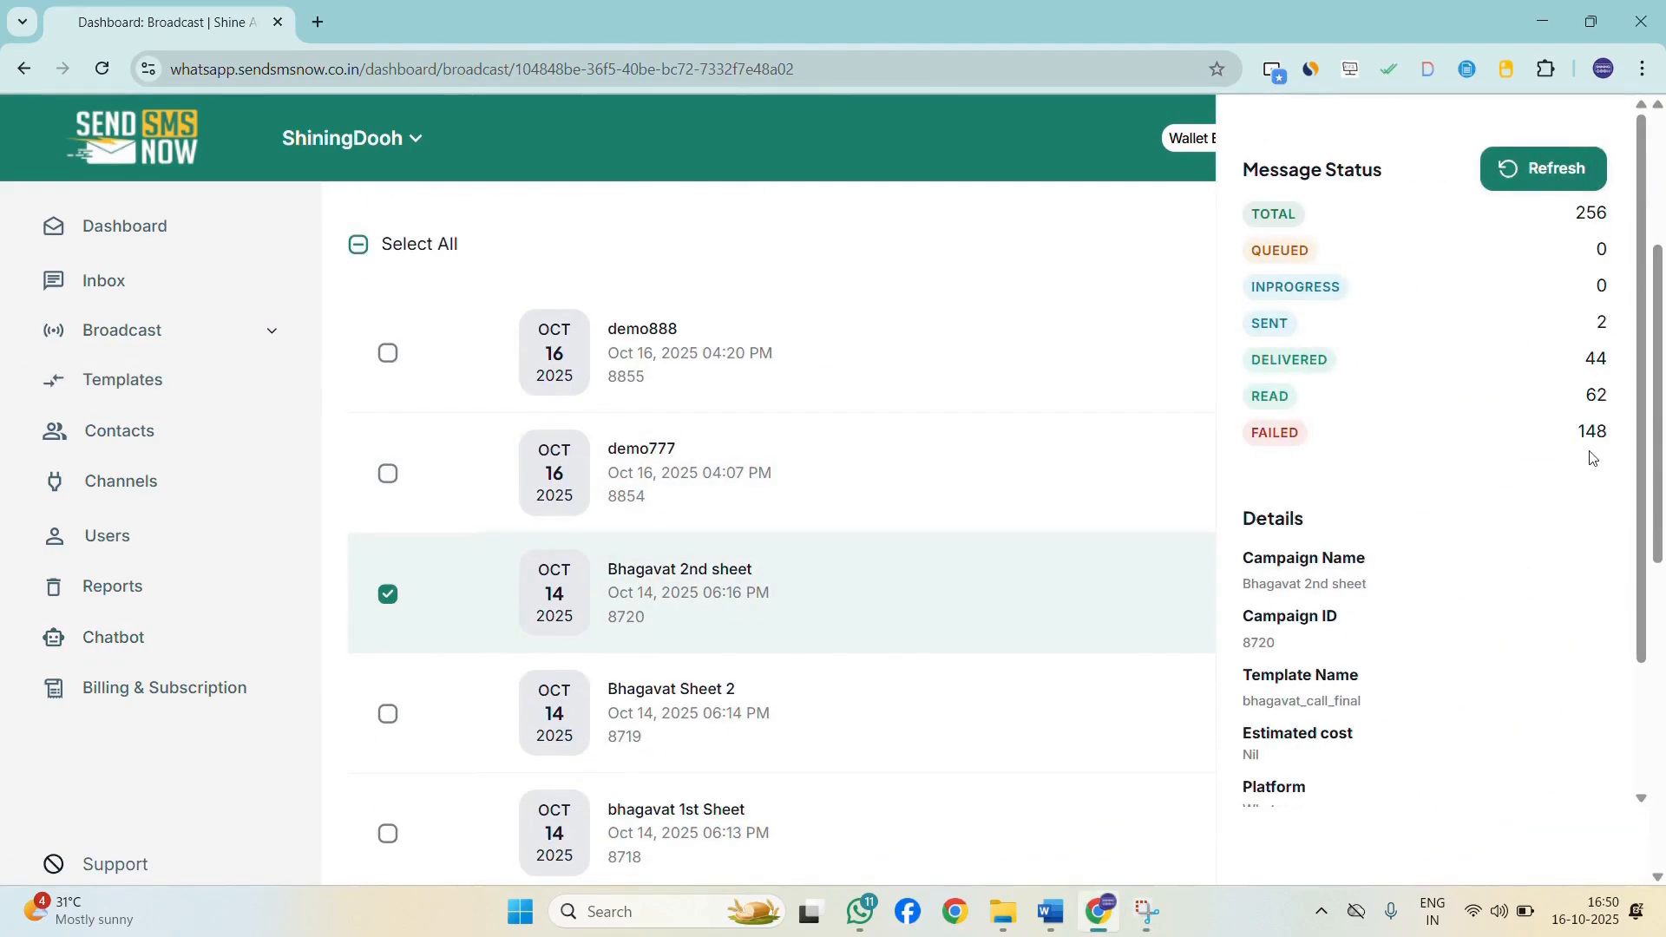
pyautogui.moveTo(1575, 436); pyautogui.dragTo(1616, 429)
pyautogui.click(358, 249)
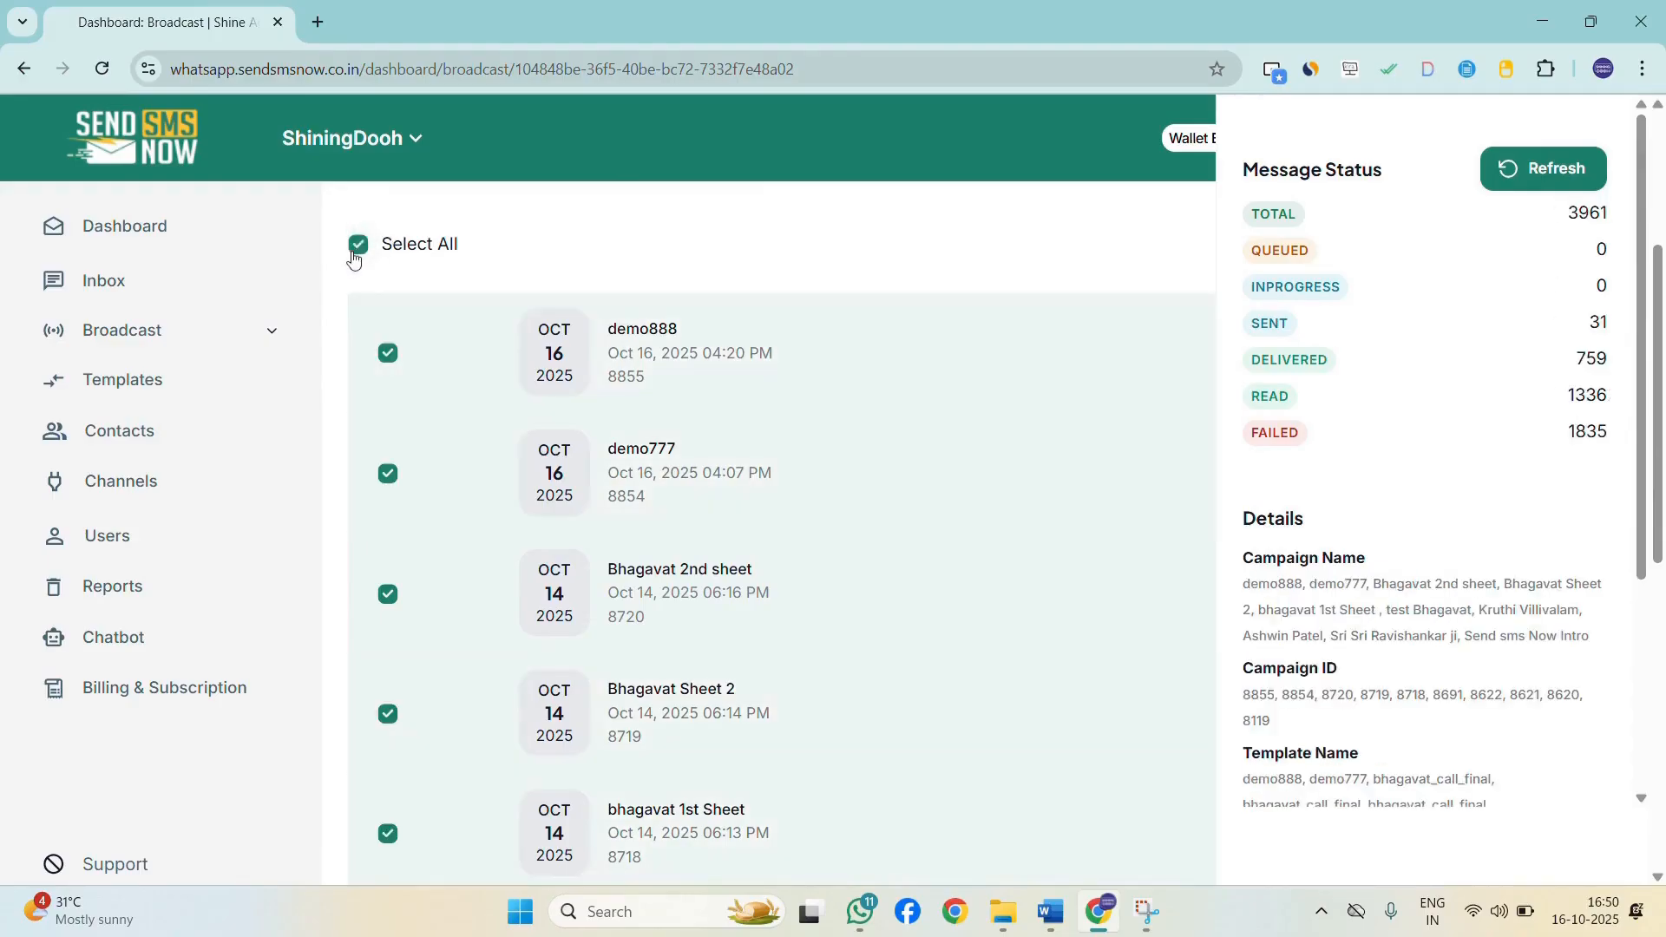
pyautogui.click(355, 251)
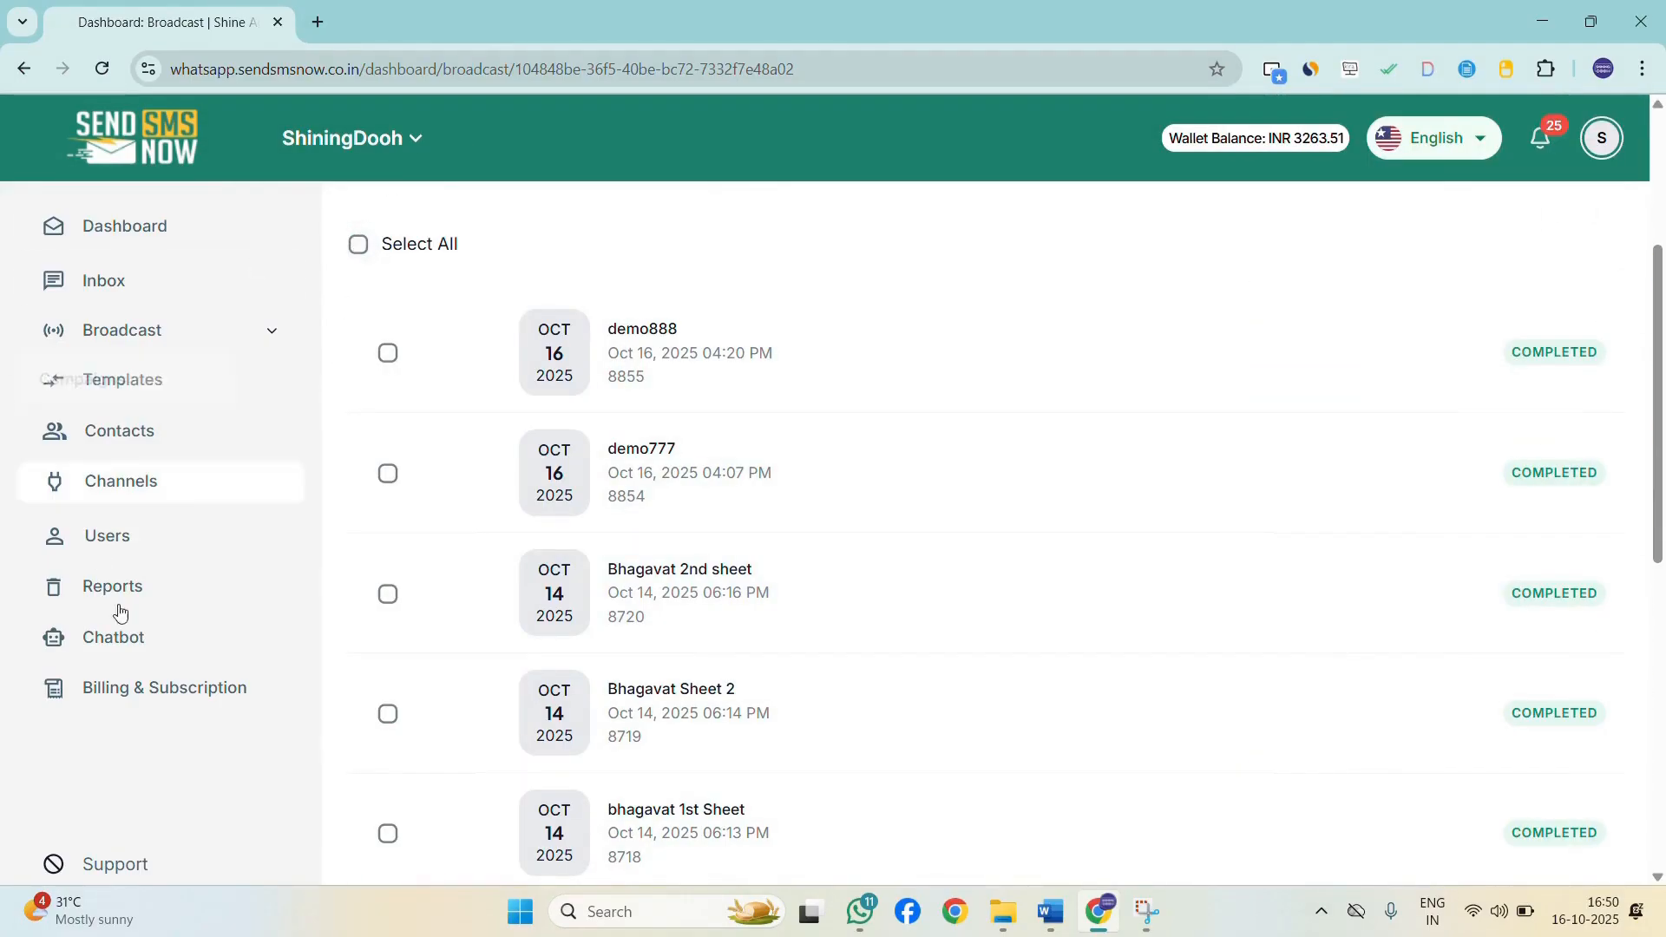
# Review the billing transactions and available funds on the Billing & Subscription page.
pyautogui.click(159, 688)
pyautogui.scroll(-3, 710, 653)
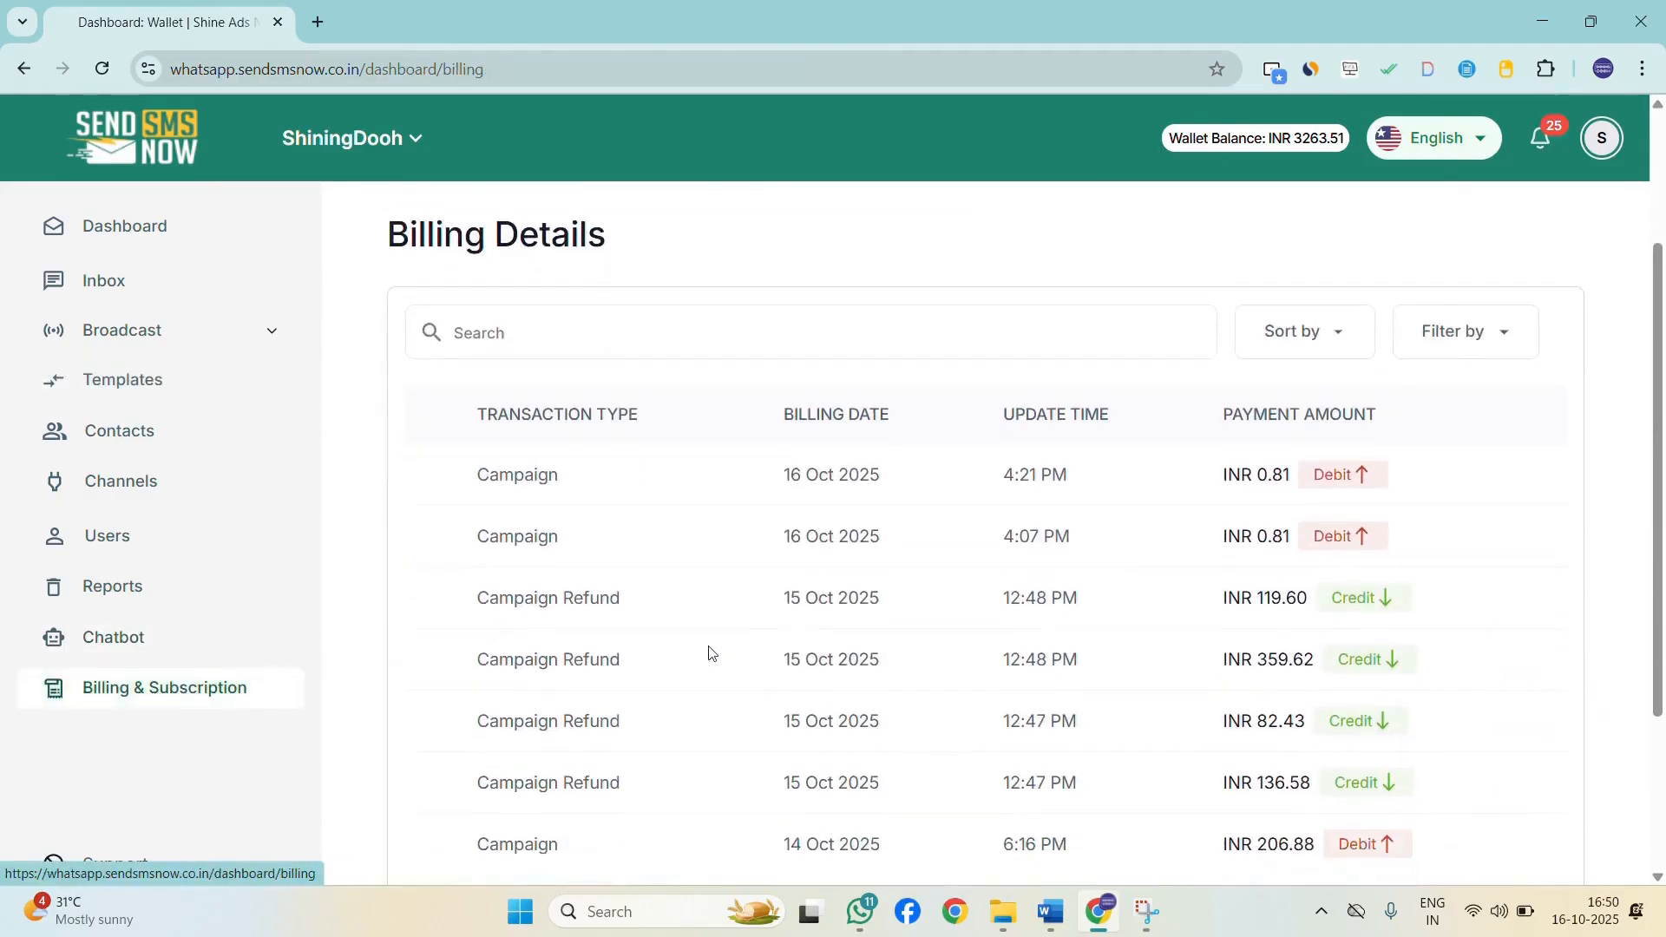
pyautogui.scroll(-3, 867, 625)
pyautogui.scroll(5, 867, 622)
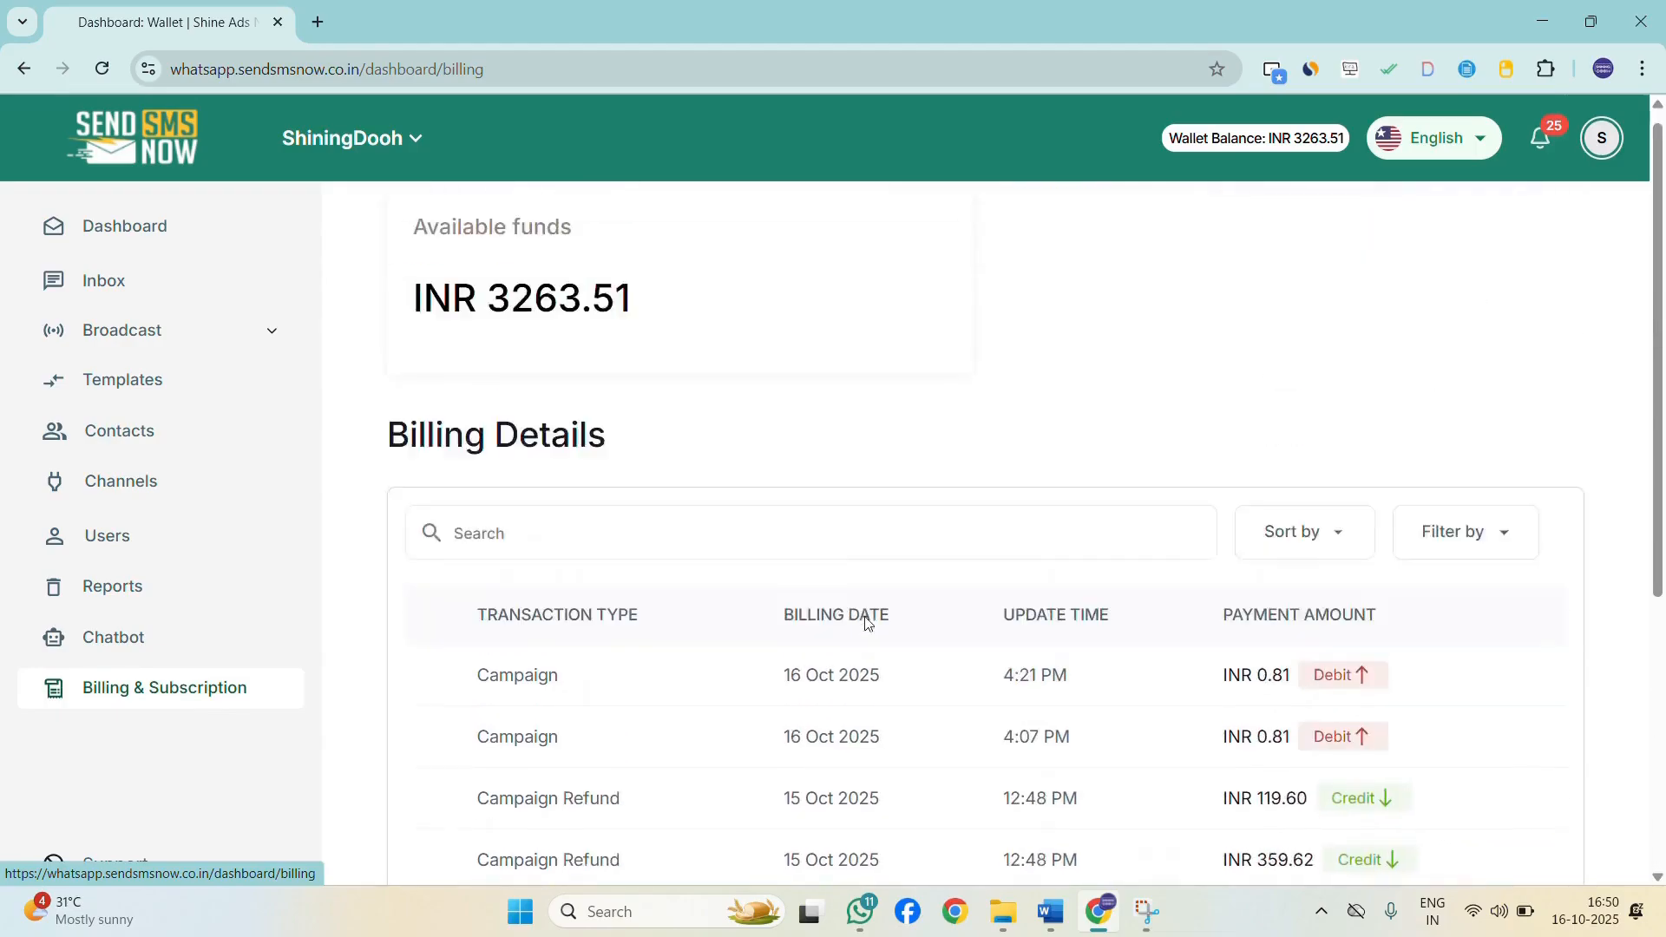
# Scroll through the billing transactions and highlight the available funds amount on the Billing & Subscription page.
pyautogui.scroll(-5, 929, 588)
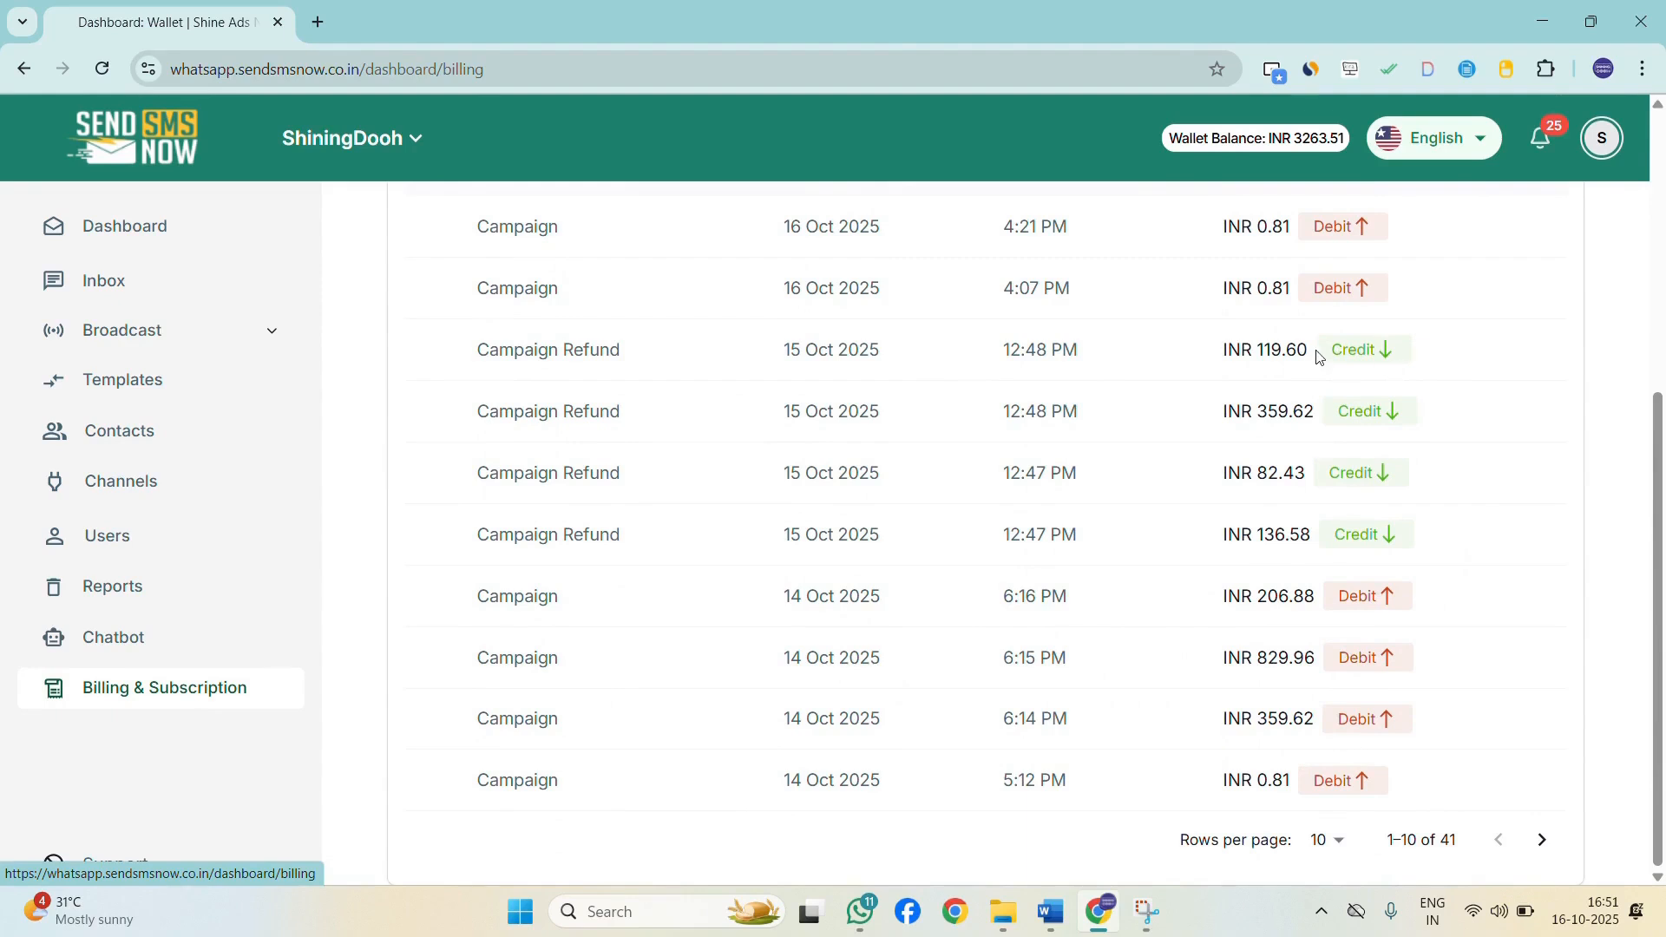
pyautogui.moveTo(1317, 356); pyautogui.dragTo(1412, 350)
pyautogui.scroll(5, 806, 452)
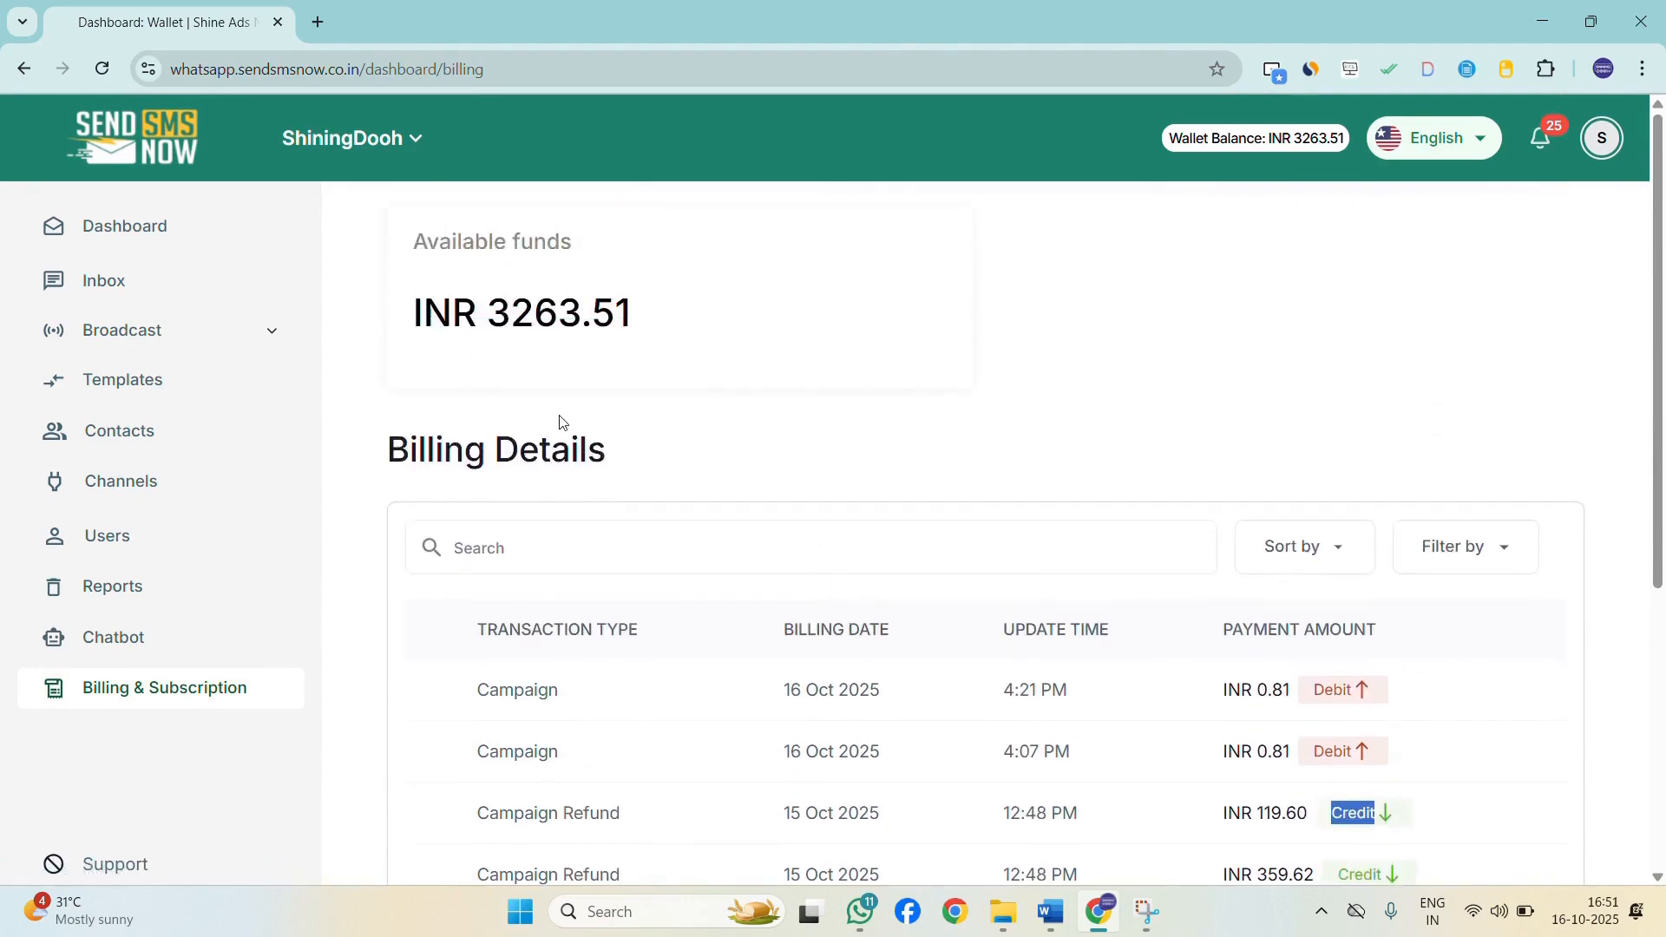
pyautogui.moveTo(485, 287); pyautogui.dragTo(838, 351)
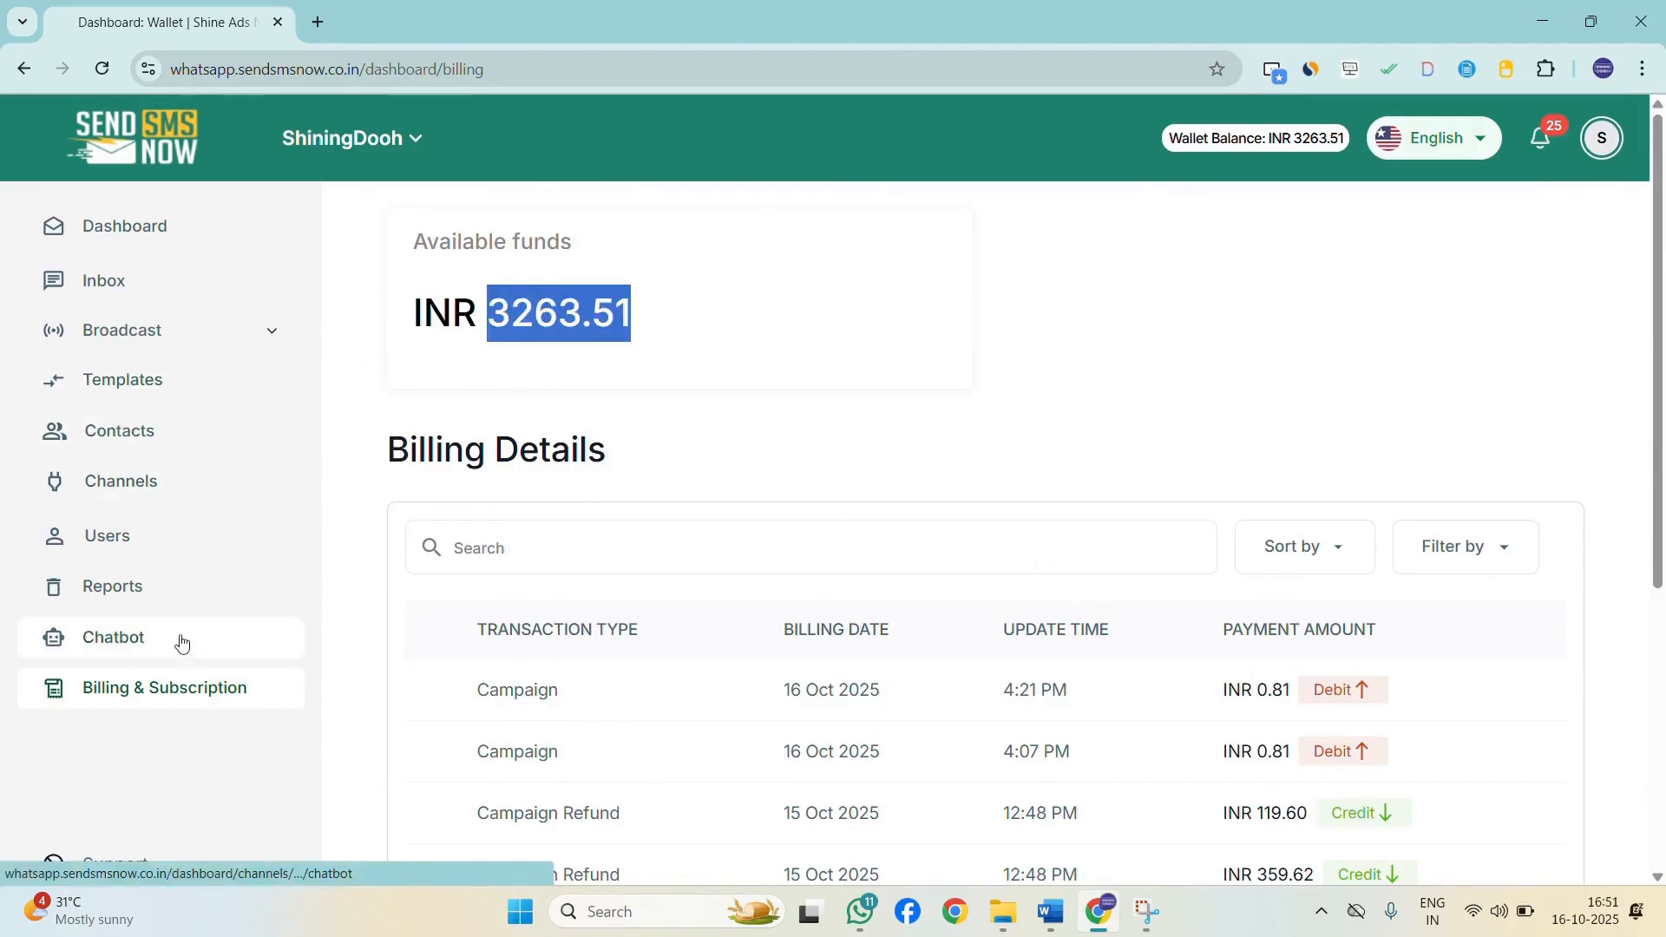
# Open the Reports page to view the download center's generated reports.
pyautogui.click(142, 598)
pyautogui.scroll(-2, 1406, 594)
pyautogui.scroll(2, 1423, 604)
pyautogui.moveTo(178, 326)
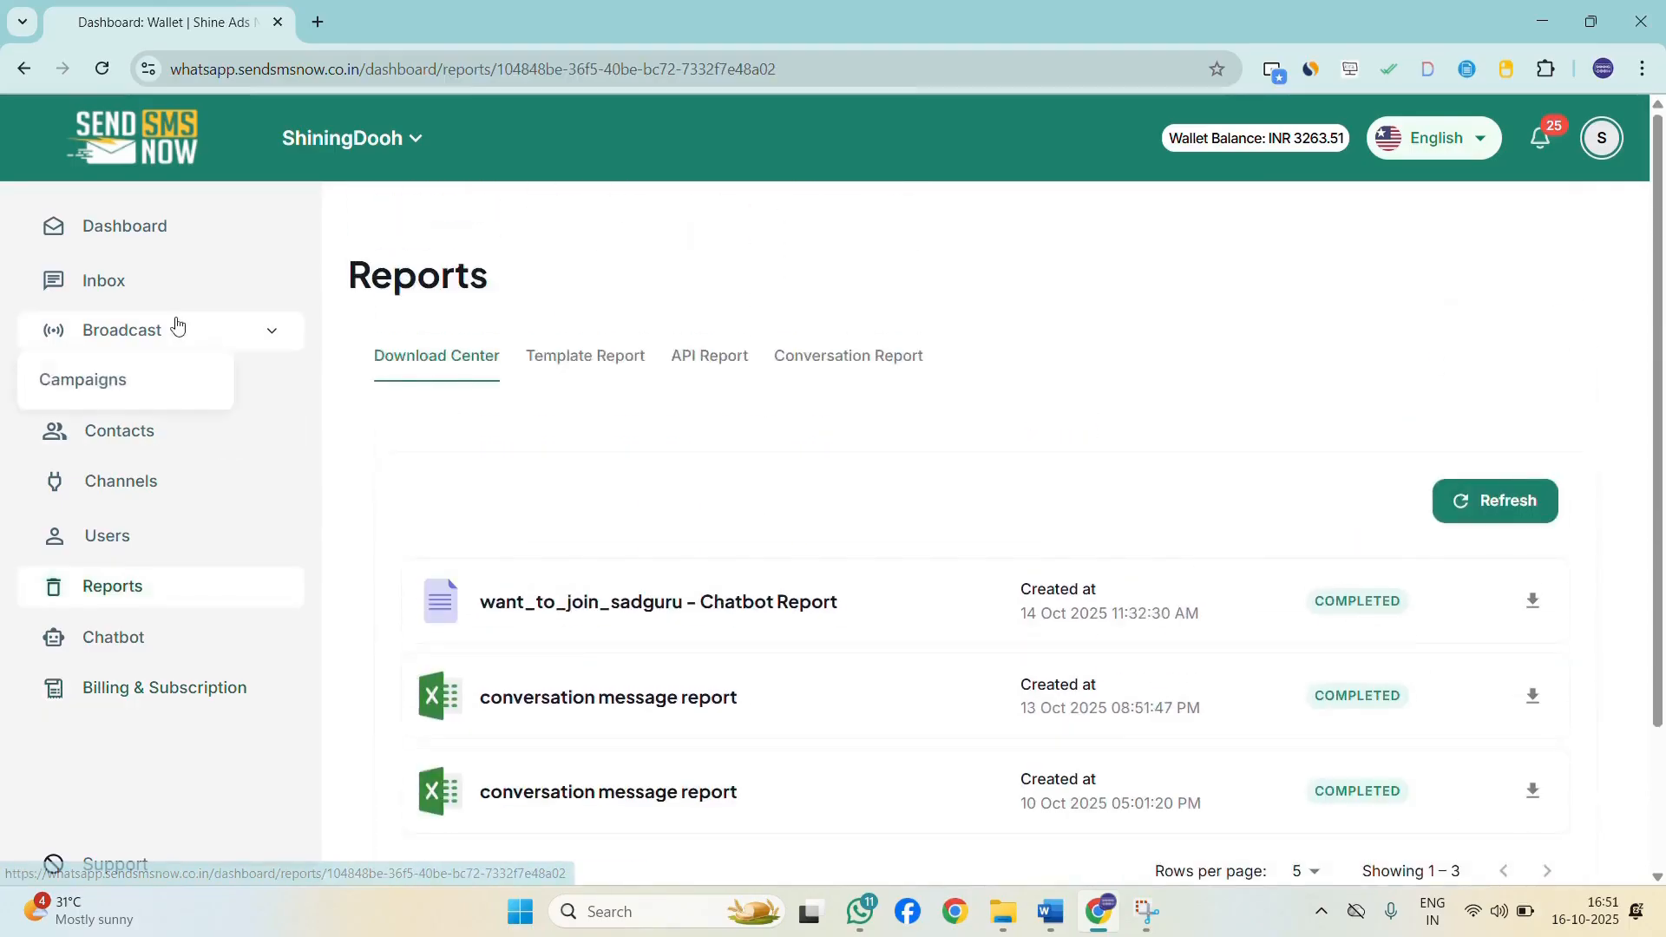
# Open the broadcast campaigns list, view the Bhagavat 2nd sheet campaign's message status and details, then deselect it.
pyautogui.click(103, 380)
pyautogui.scroll(-5, 1301, 534)
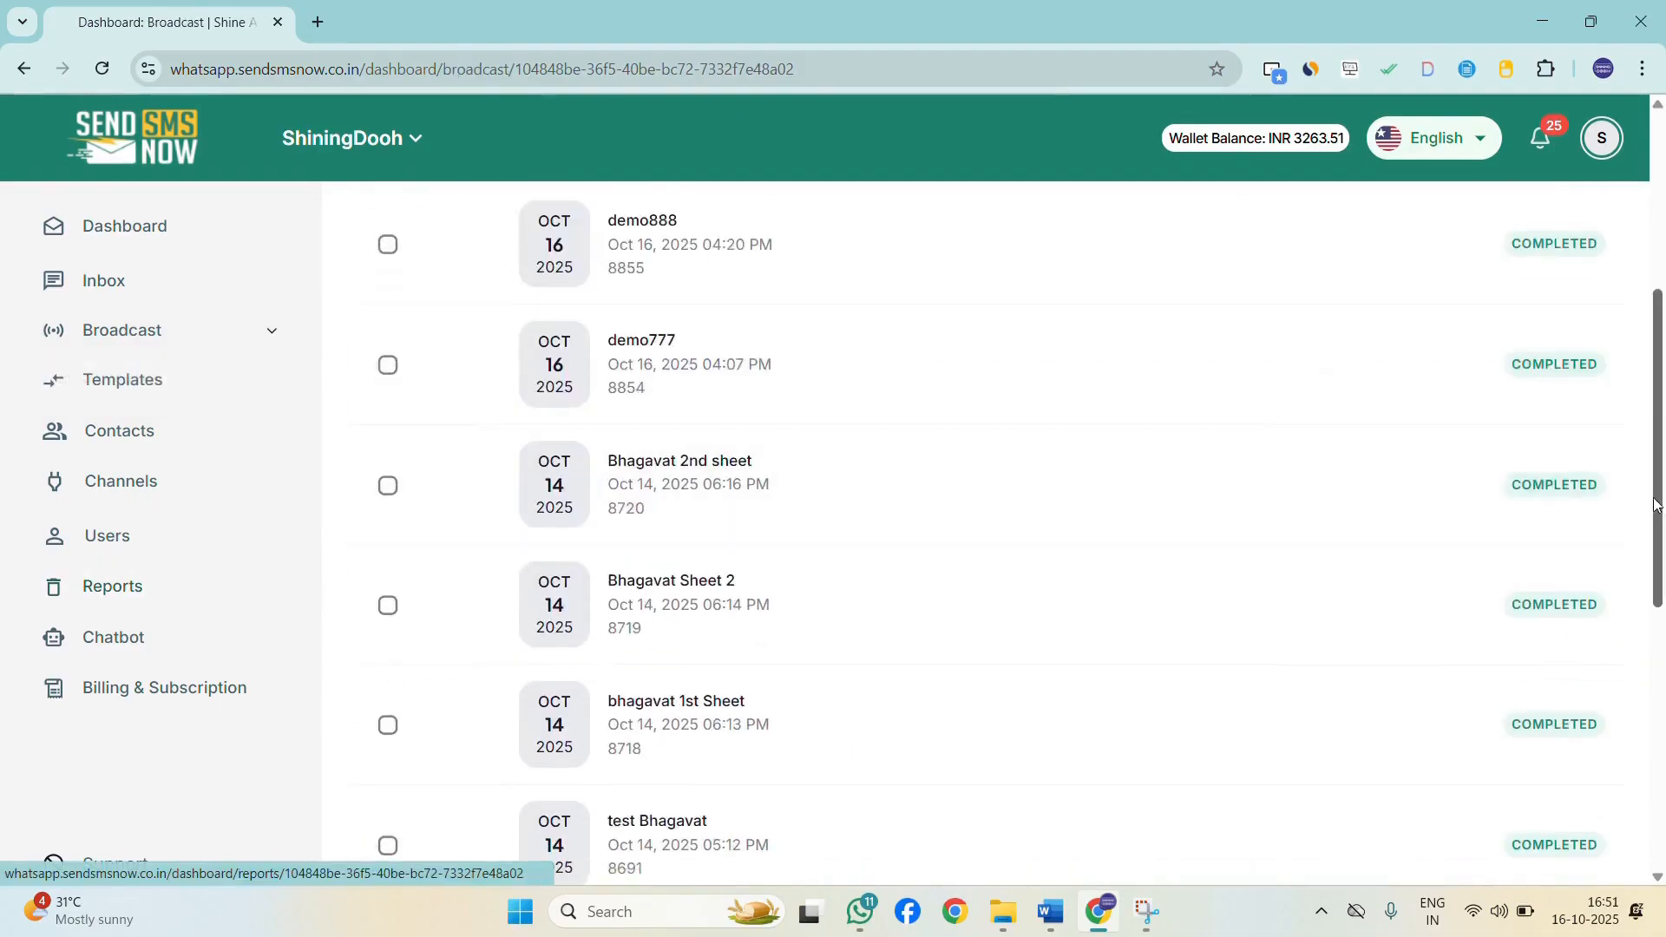
pyautogui.click(1324, 477)
pyautogui.scroll(-3, 1539, 510)
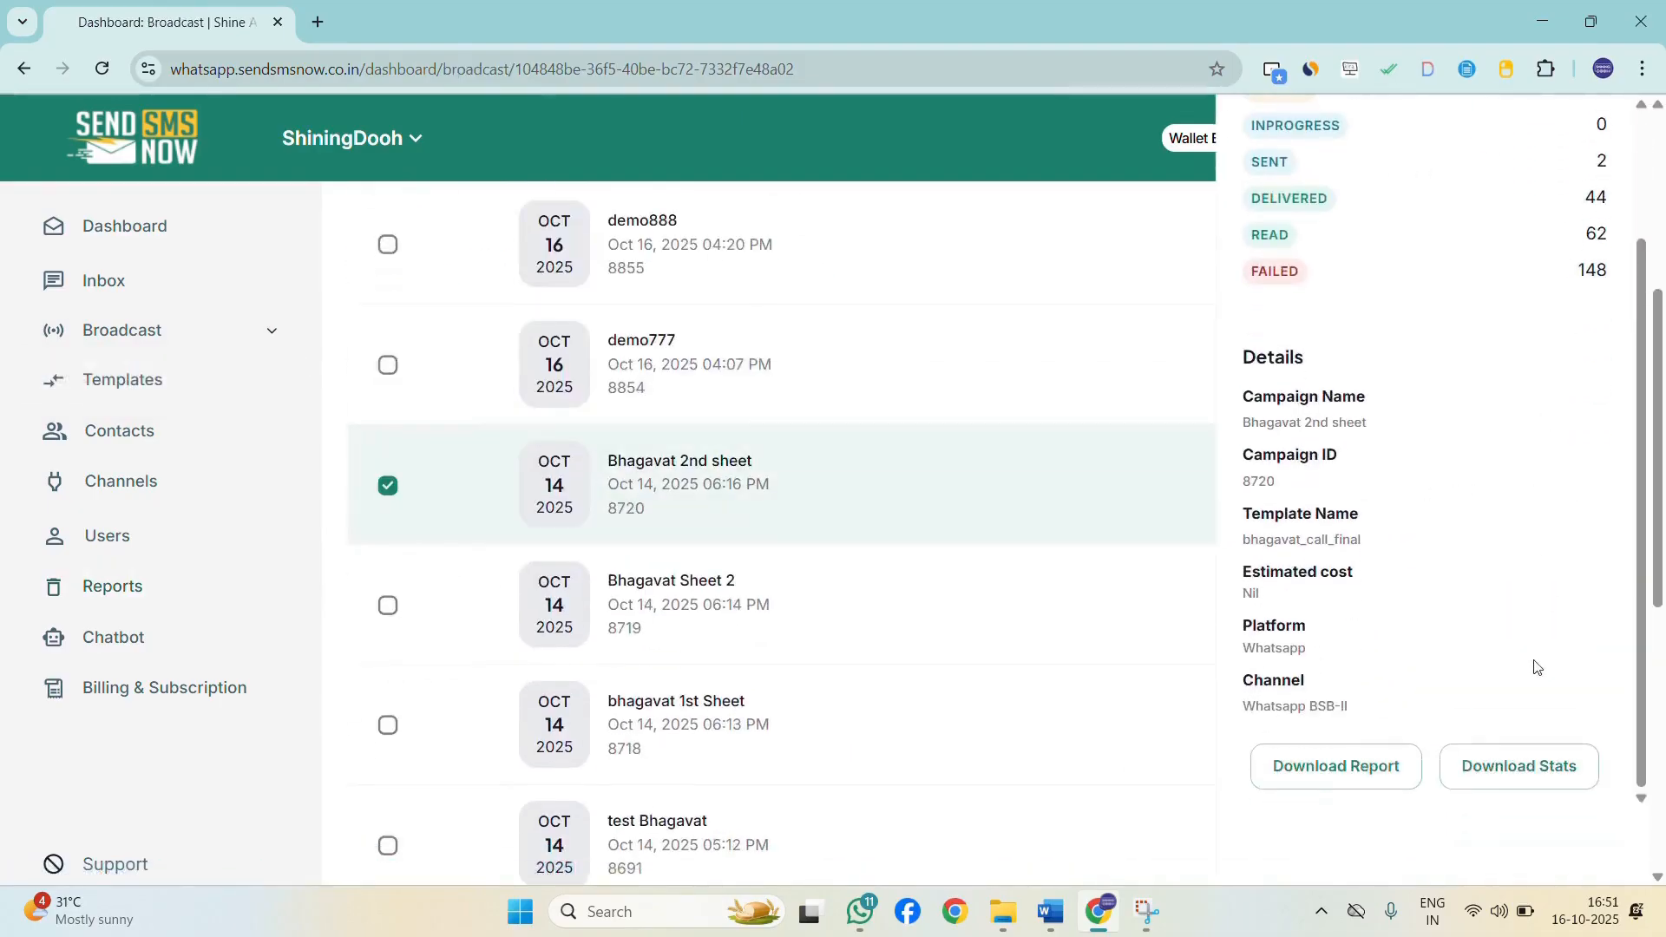
pyautogui.scroll(3, 1543, 776)
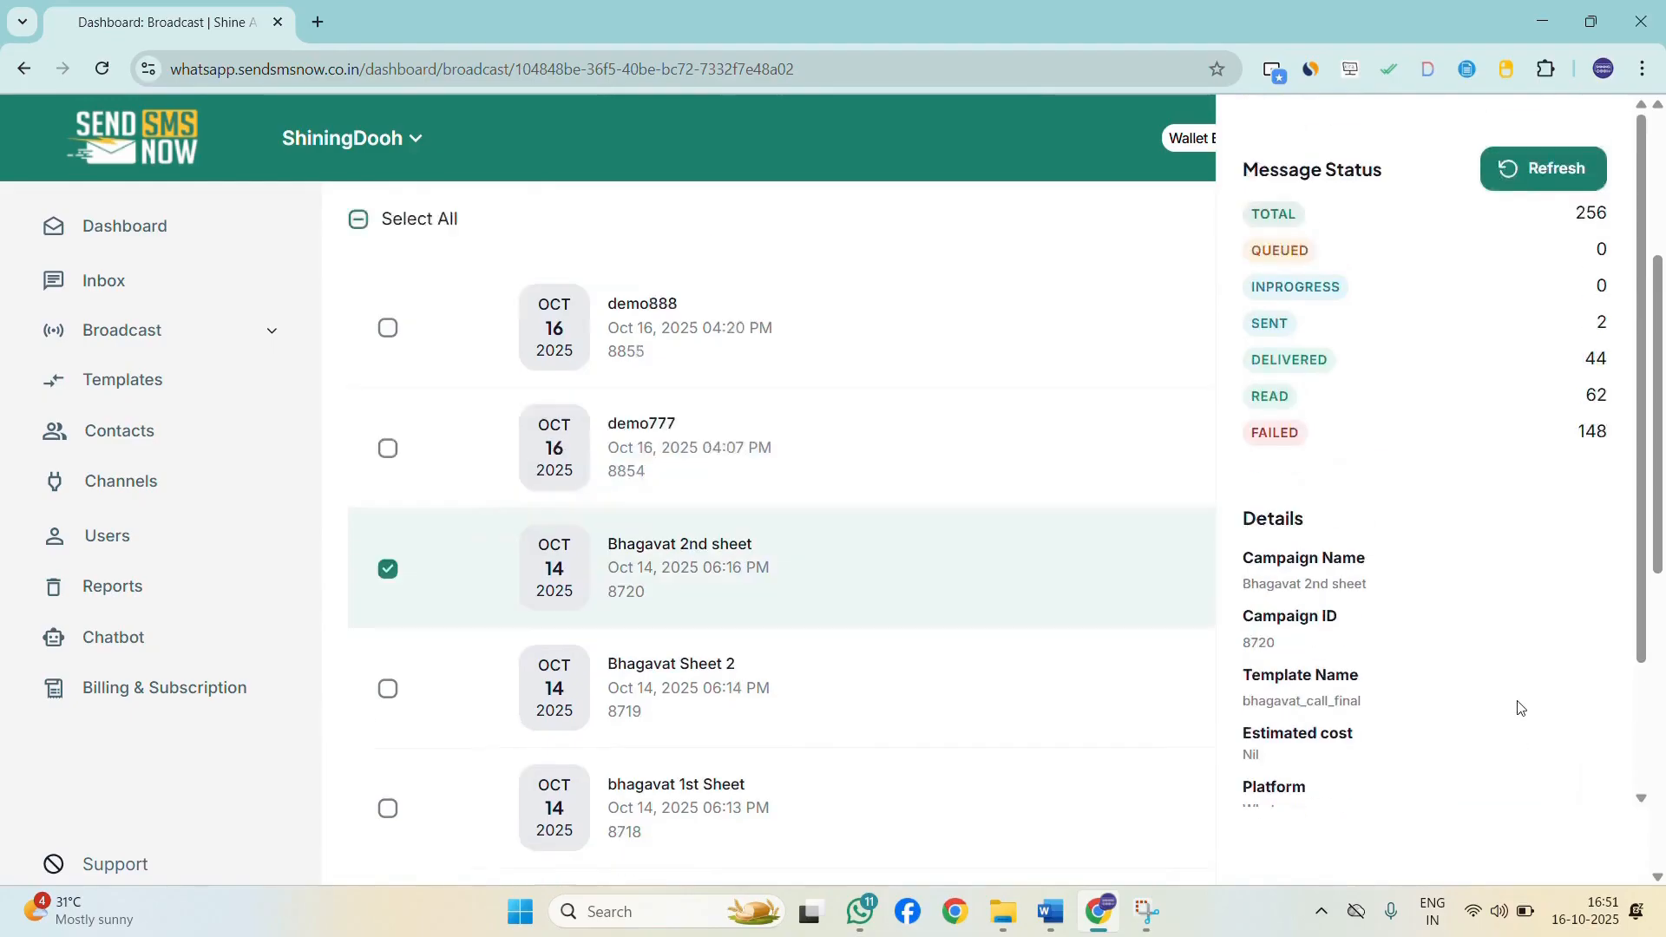
pyautogui.scroll(4, 1520, 708)
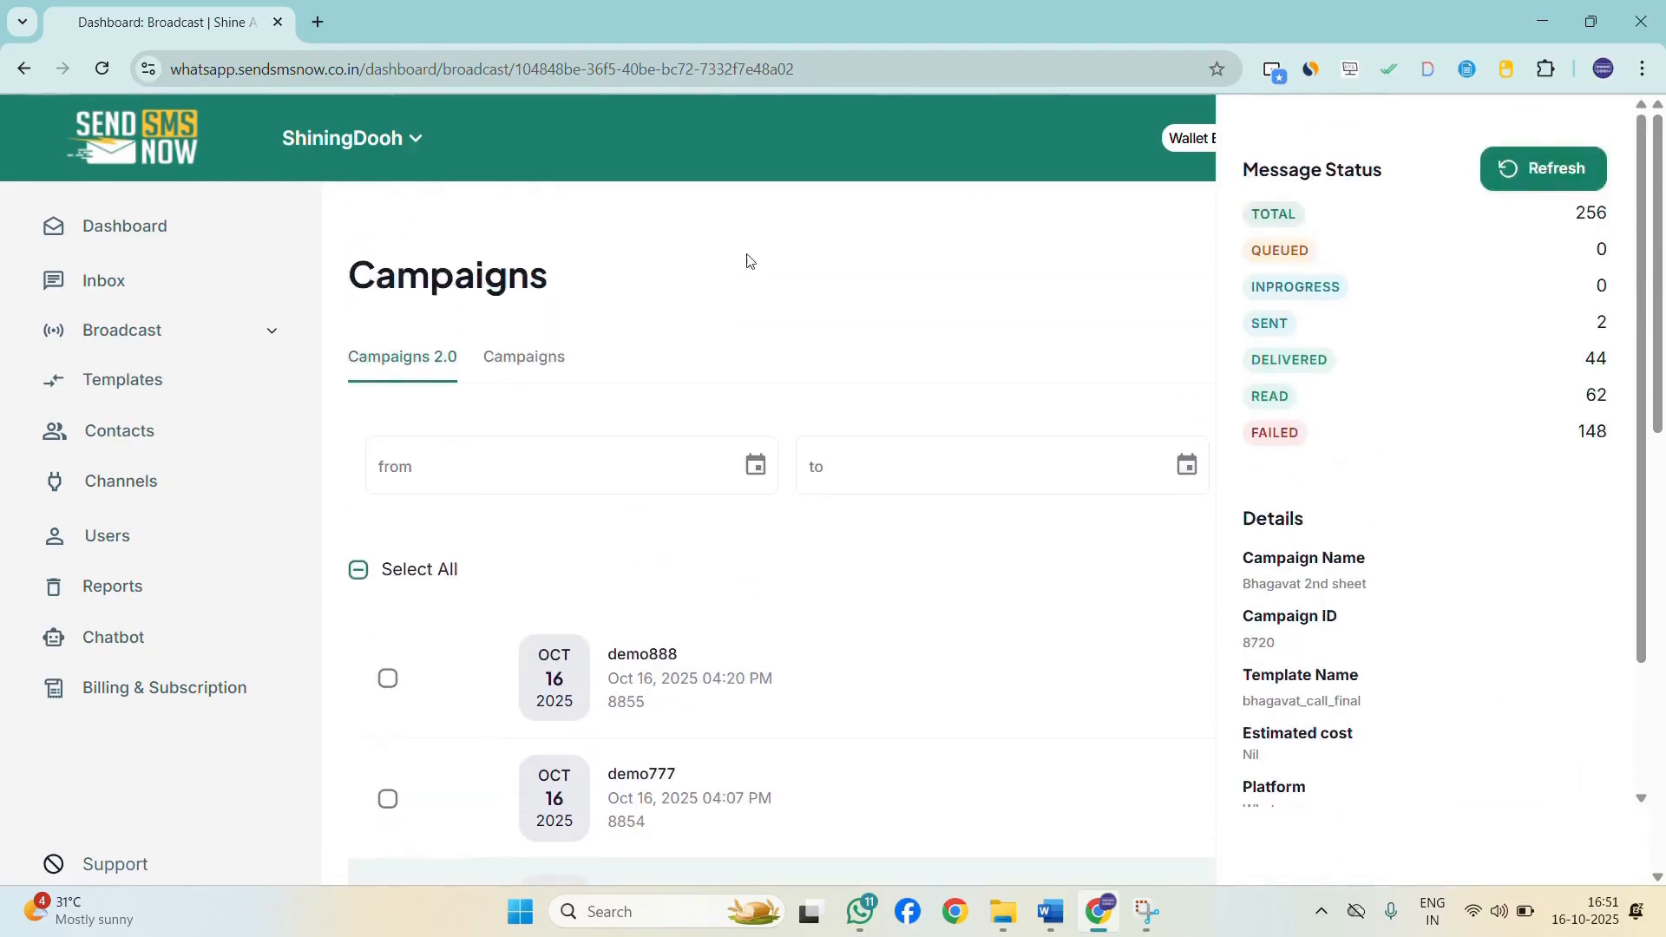
pyautogui.scroll(-3, 433, 668)
pyautogui.click(388, 593)
# Scroll through the broadcast campaigns list to review each campaign's completion status.
pyautogui.scroll(2, 634, 595)
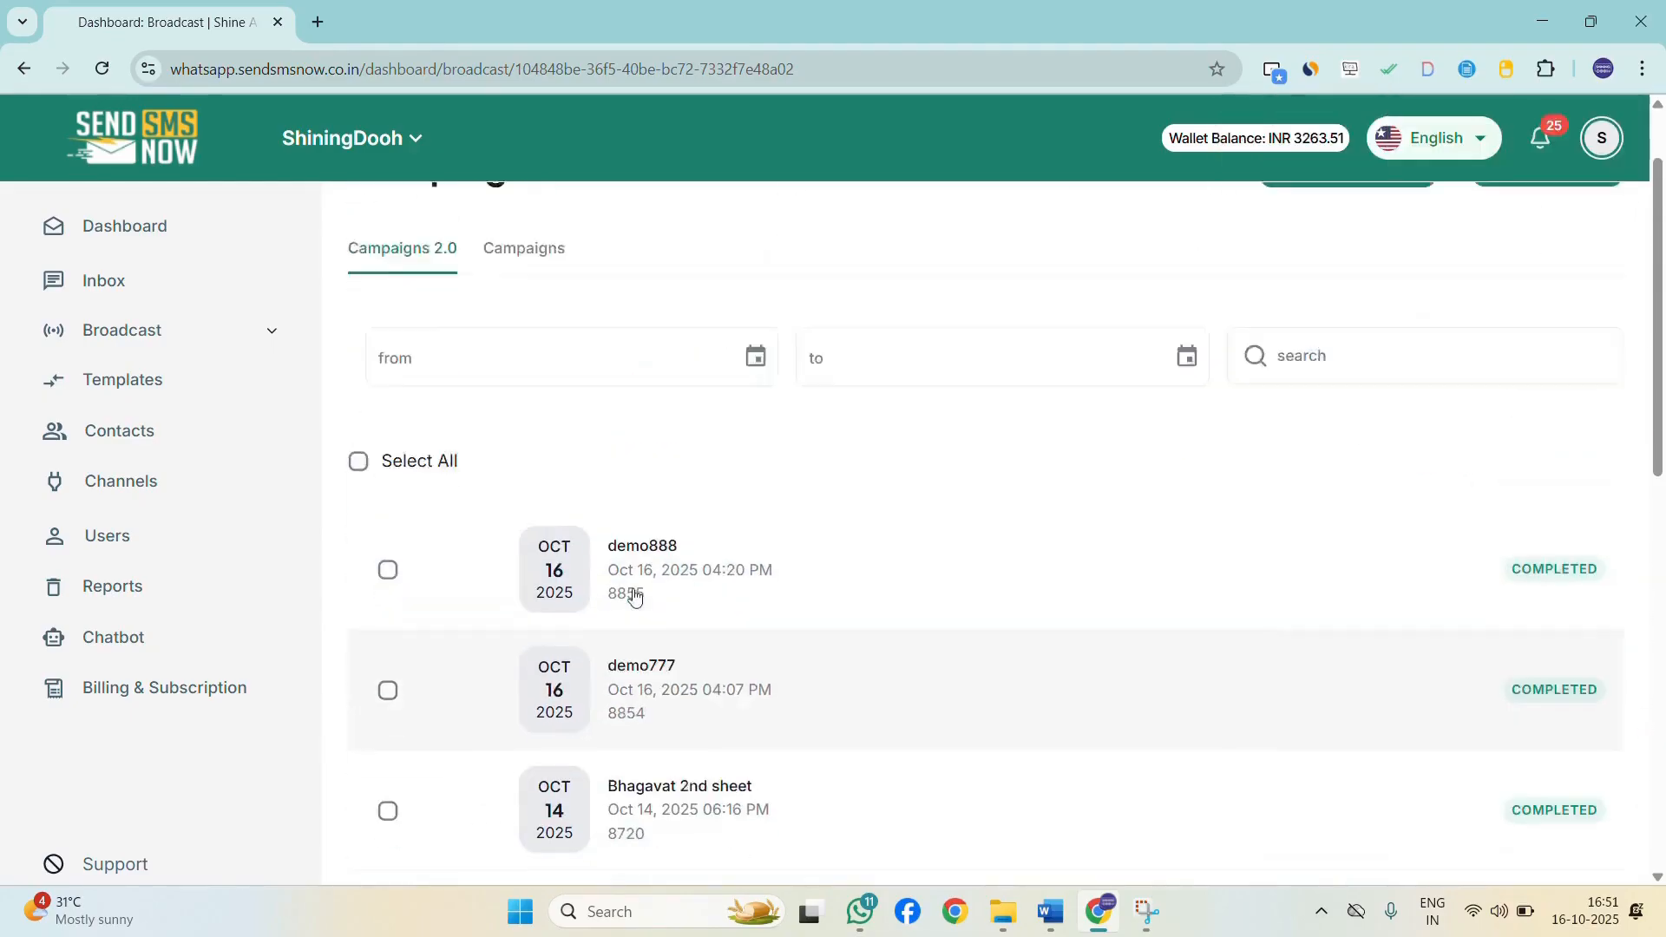
pyautogui.scroll(1, 635, 595)
pyautogui.scroll(-2, 1085, 555)
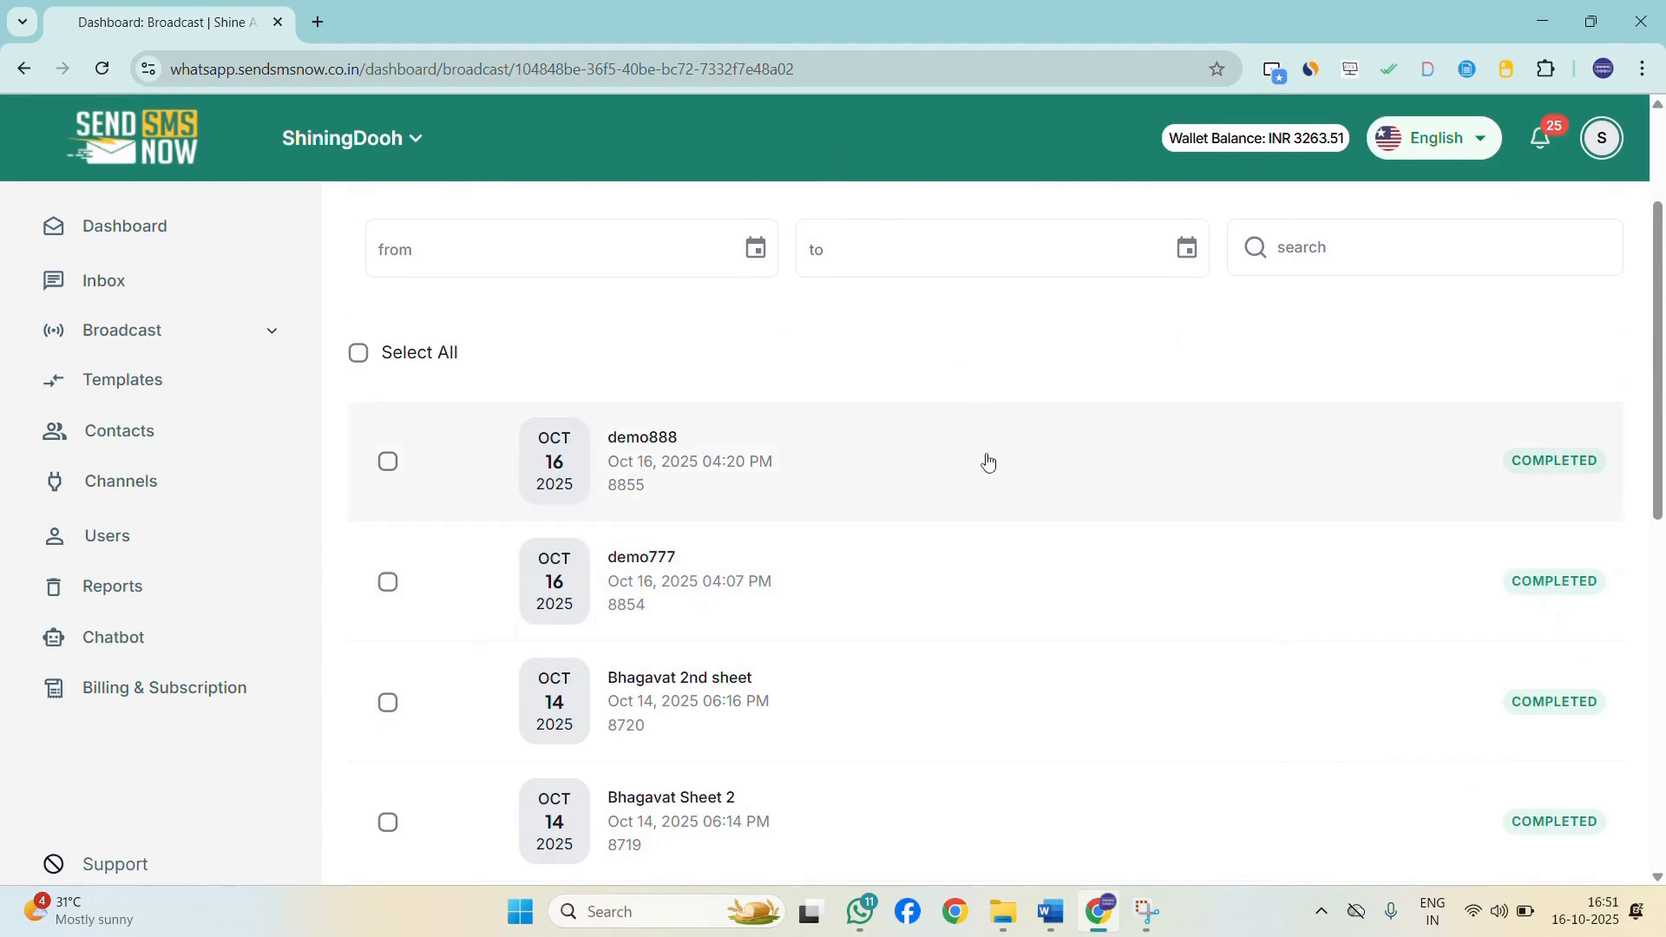
pyautogui.scroll(1, 986, 461)
pyautogui.scroll(-4, 1652, 655)
pyautogui.scroll(3, 1383, 617)
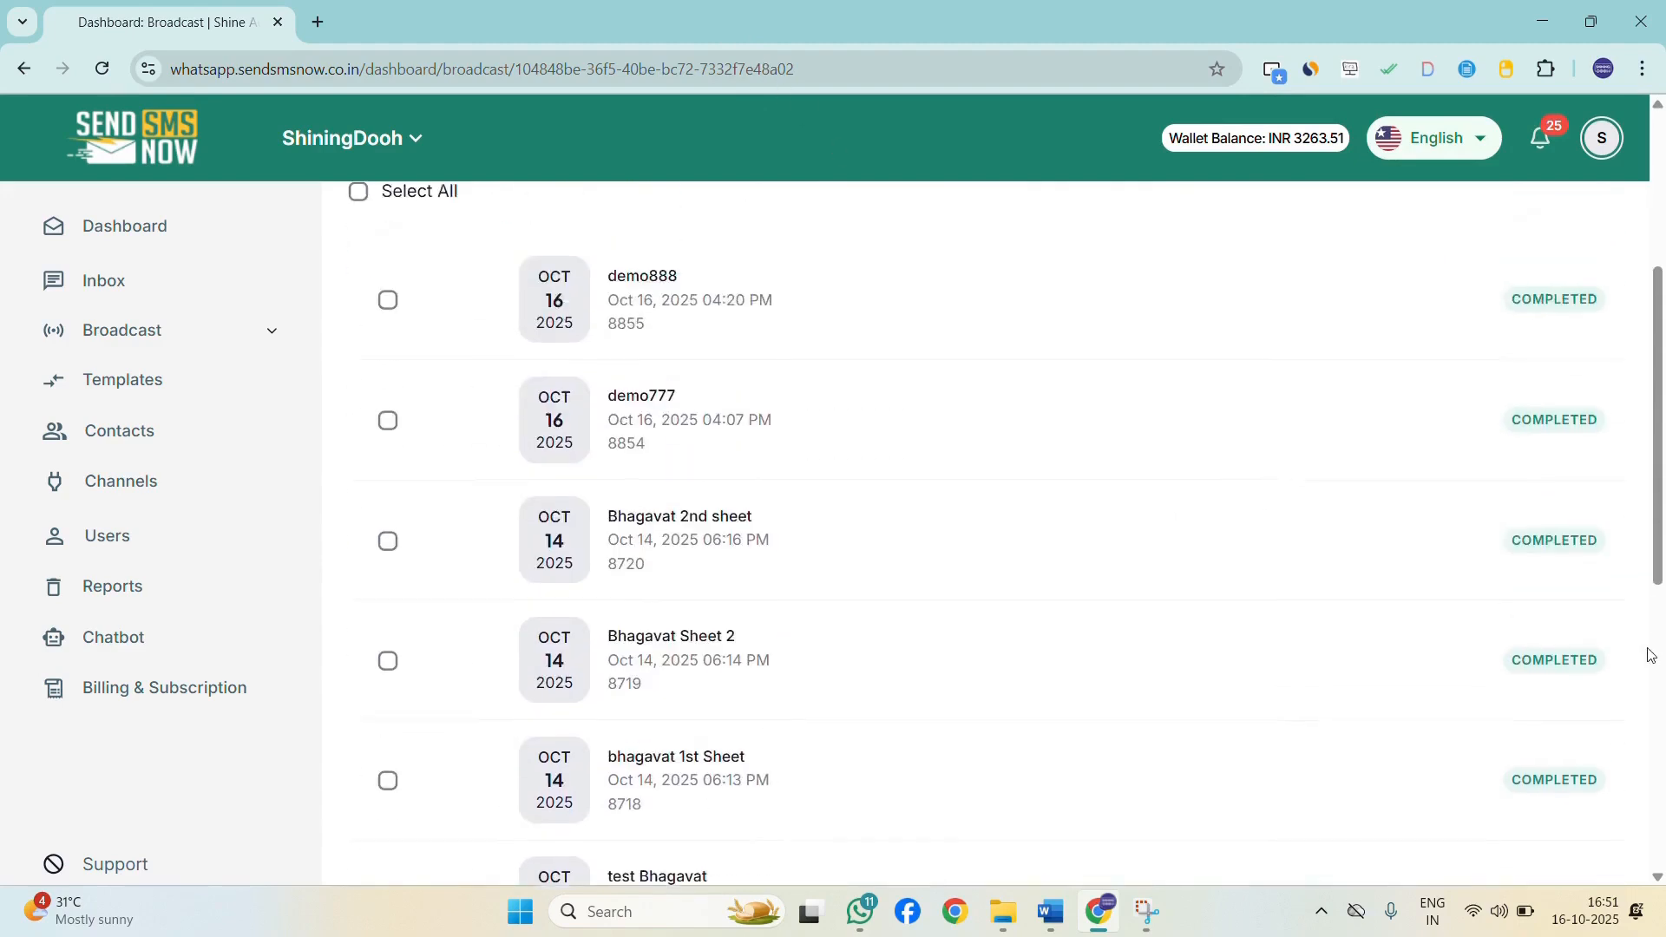
pyautogui.scroll(-3, 1361, 613)
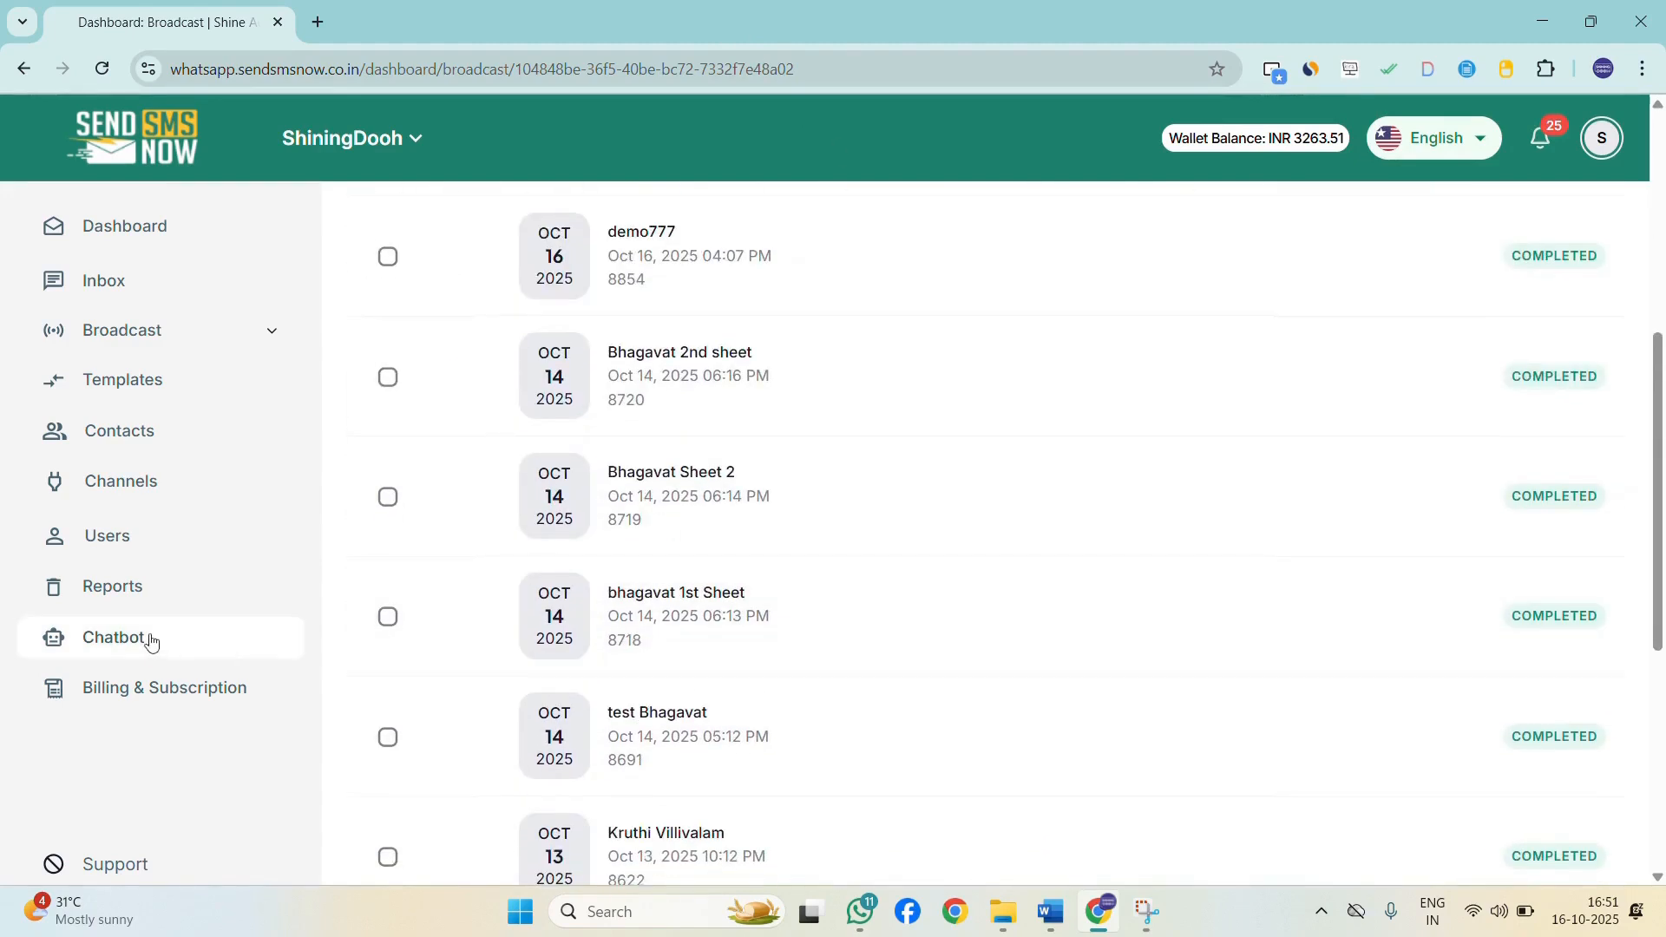